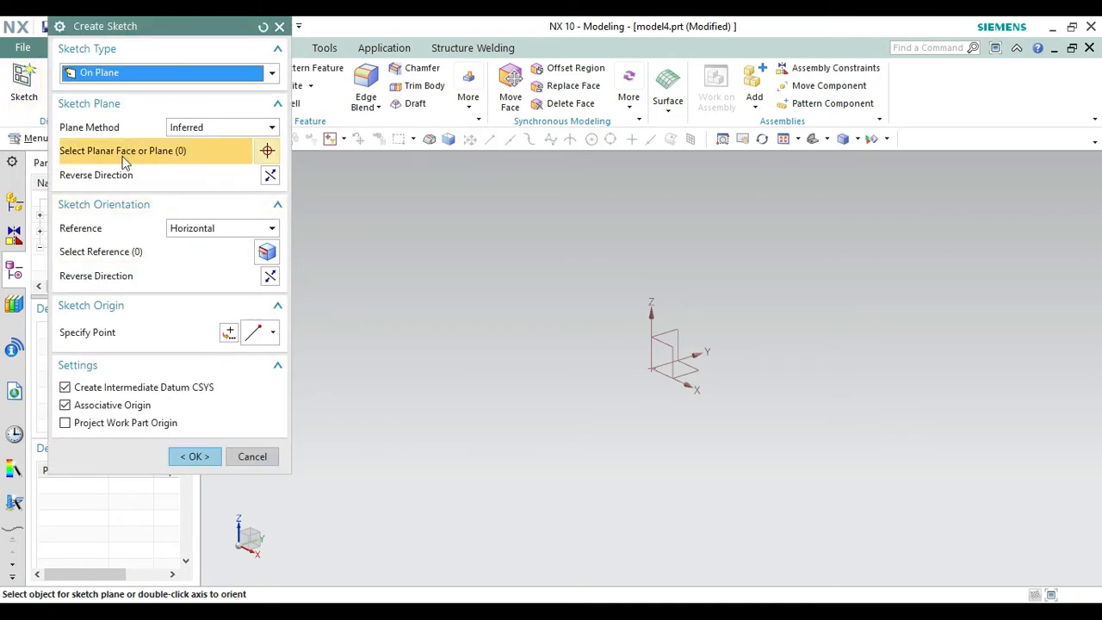
Start a sketch on the XY plane and draw a rectangle from the origin, 40 mm wide and about 48 mm high.
left_click(701, 370)
left_click(205, 453)
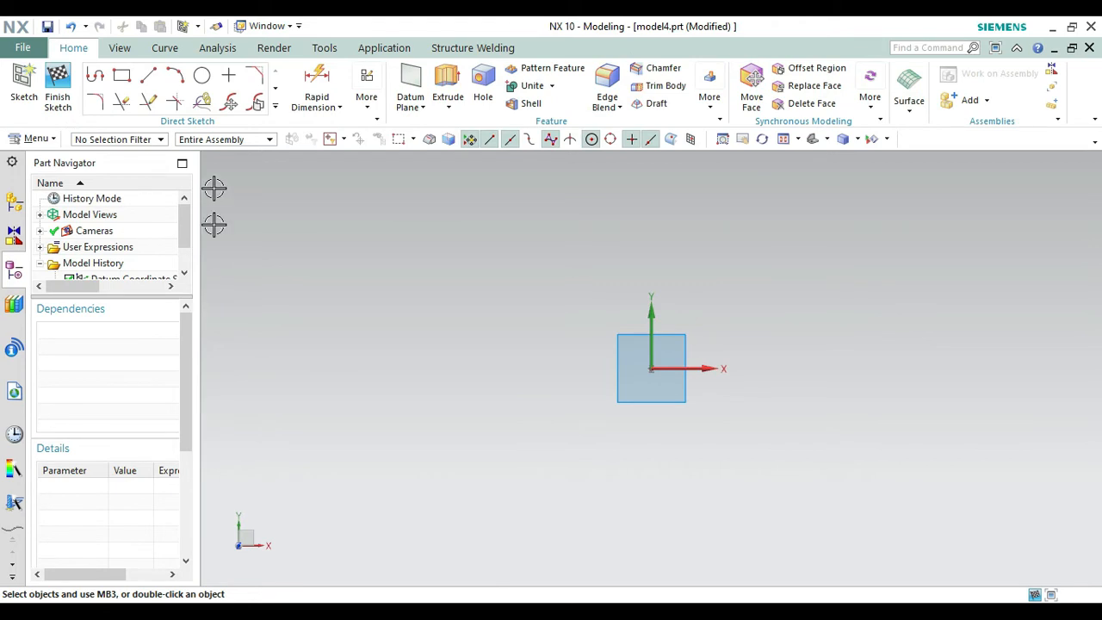
left_click(123, 79)
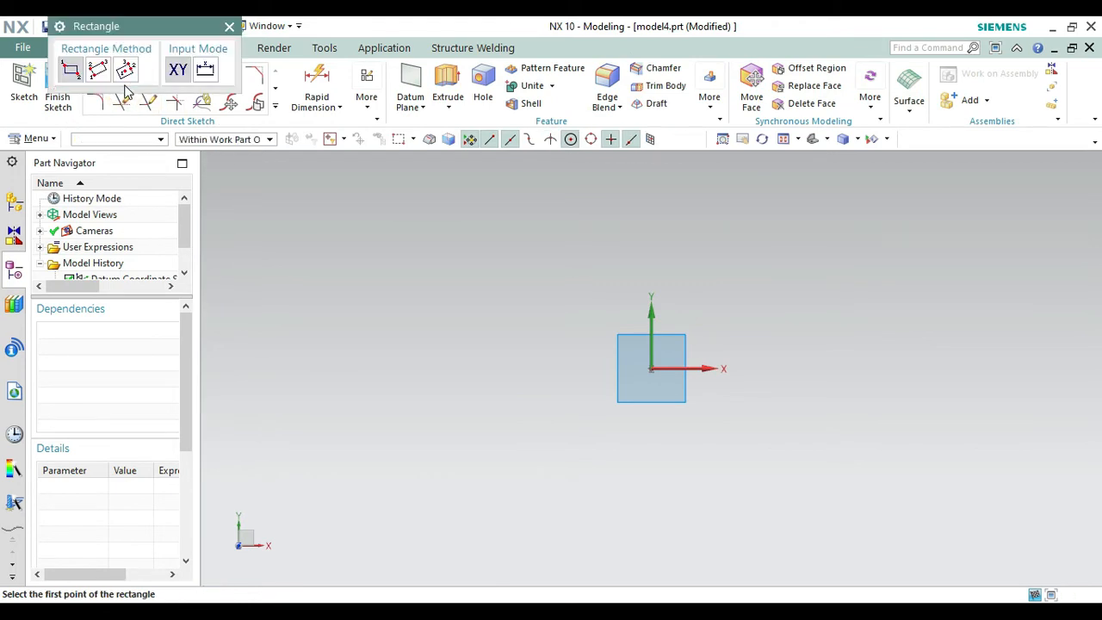
left_click(651, 369)
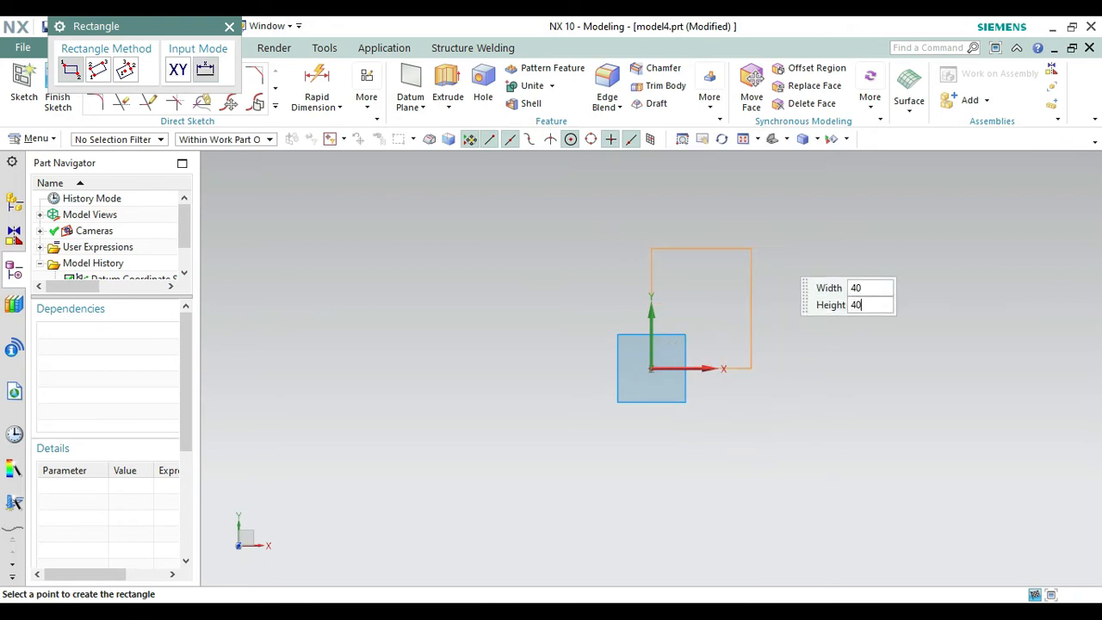
left_click(773, 250)
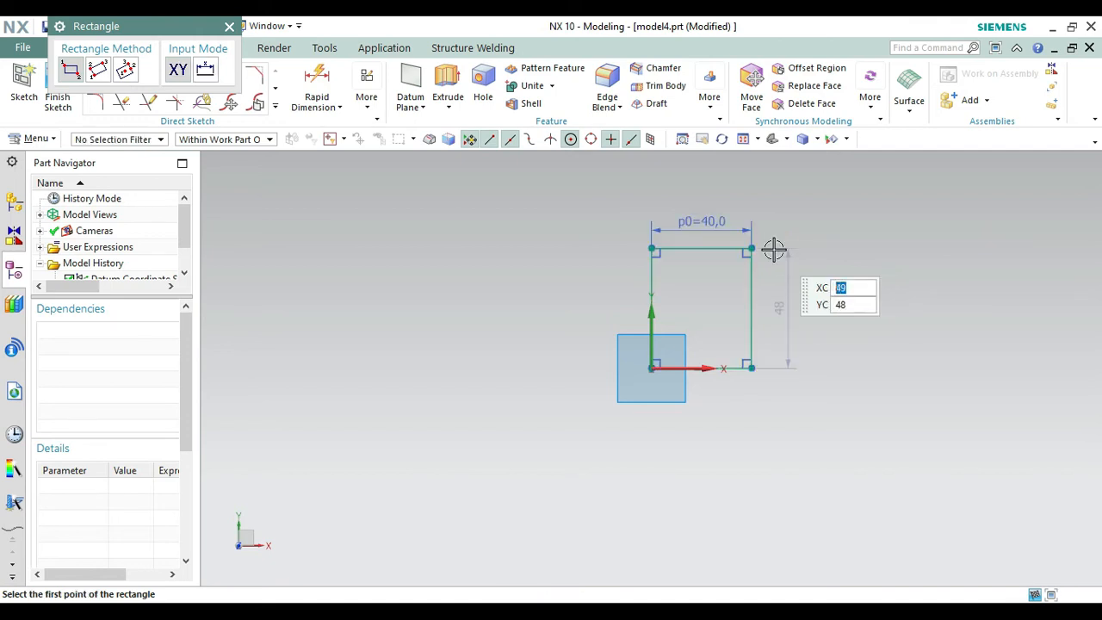
key("Escape")
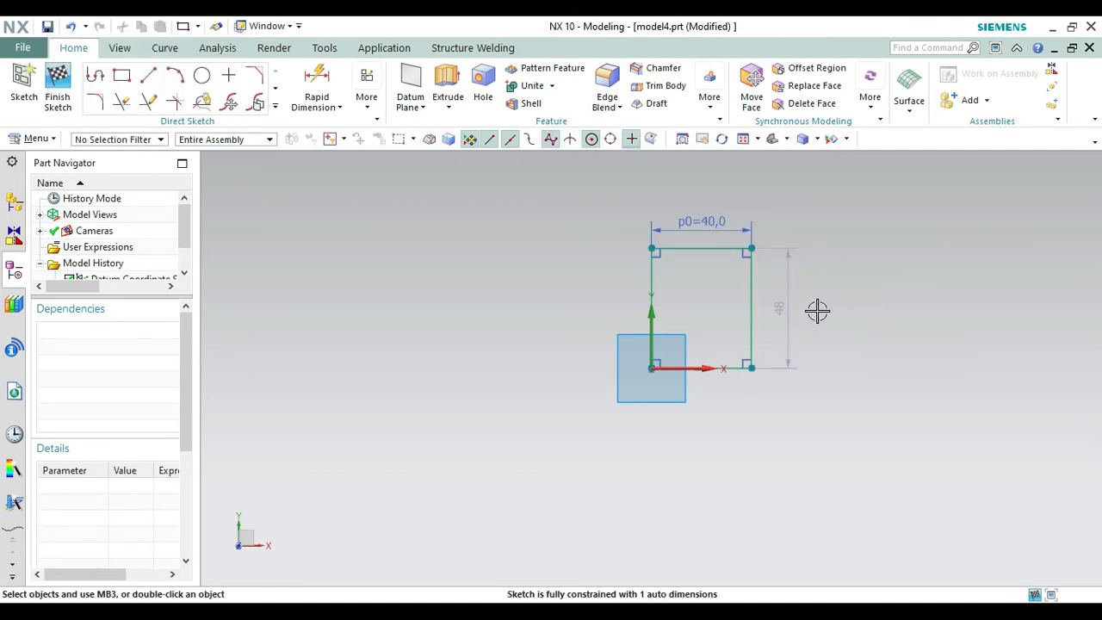
Set the rectangle's height to 40 mm and finish the sketch.
left_click(785, 317)
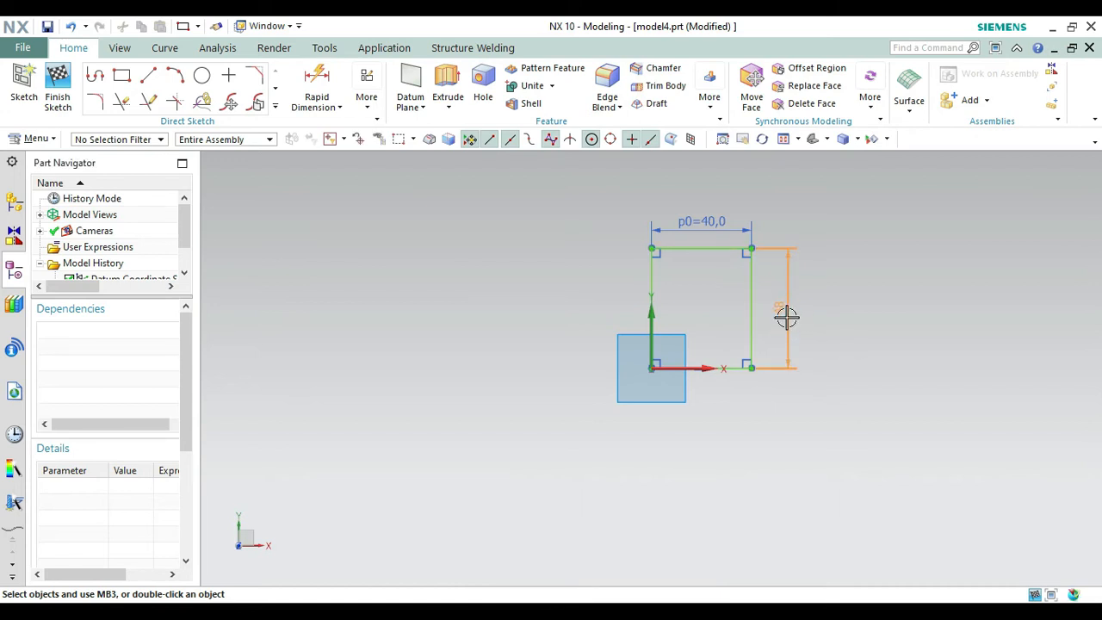
double_click(785, 316)
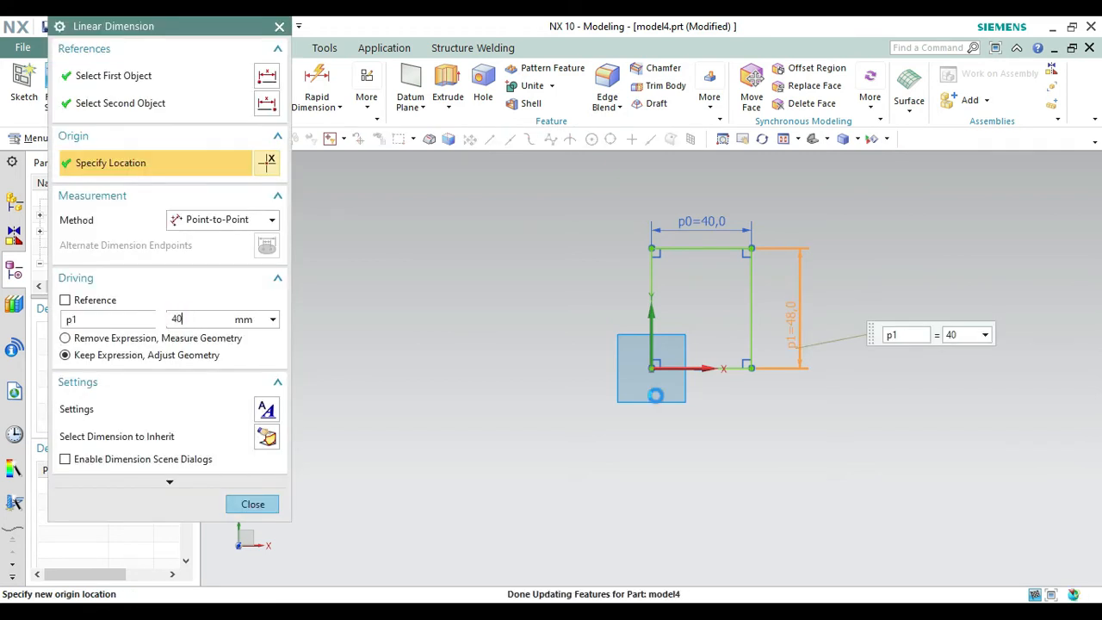
left_click(278, 26)
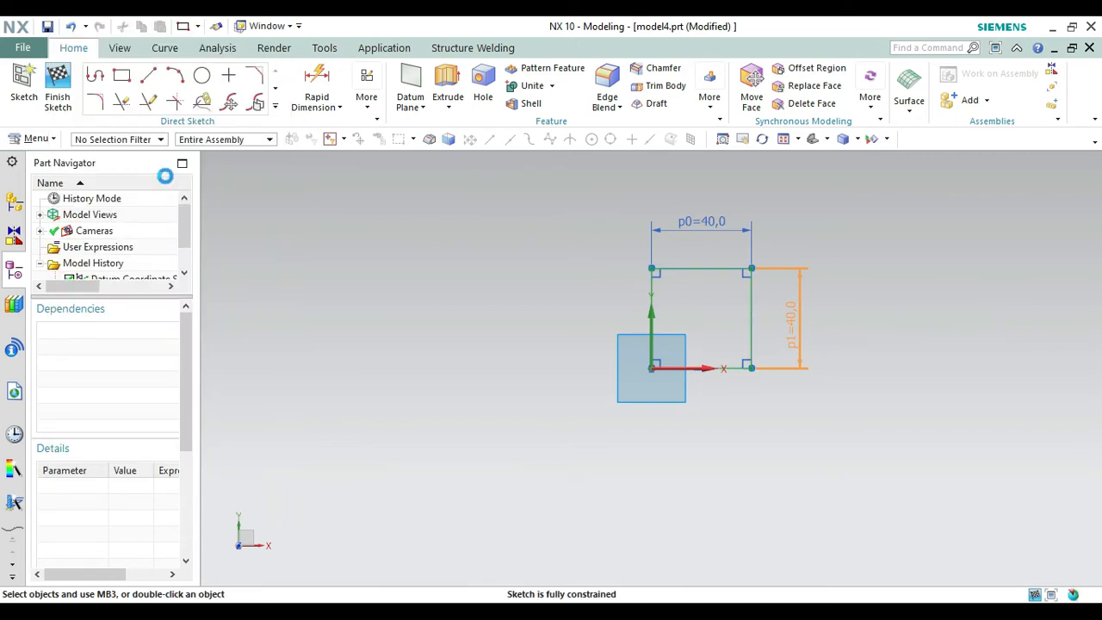
left_click(59, 90)
Set up a 40 mm extrusion of the square sketch and check the part's dimensions in the reference drawing photo.
left_click(805, 140)
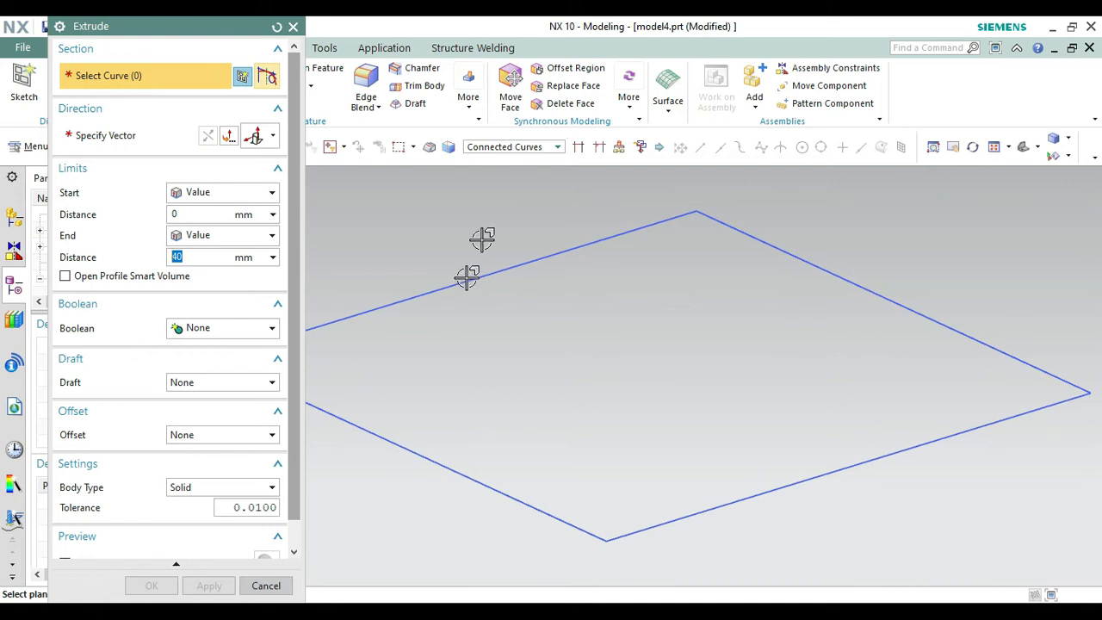
left_click(420, 460)
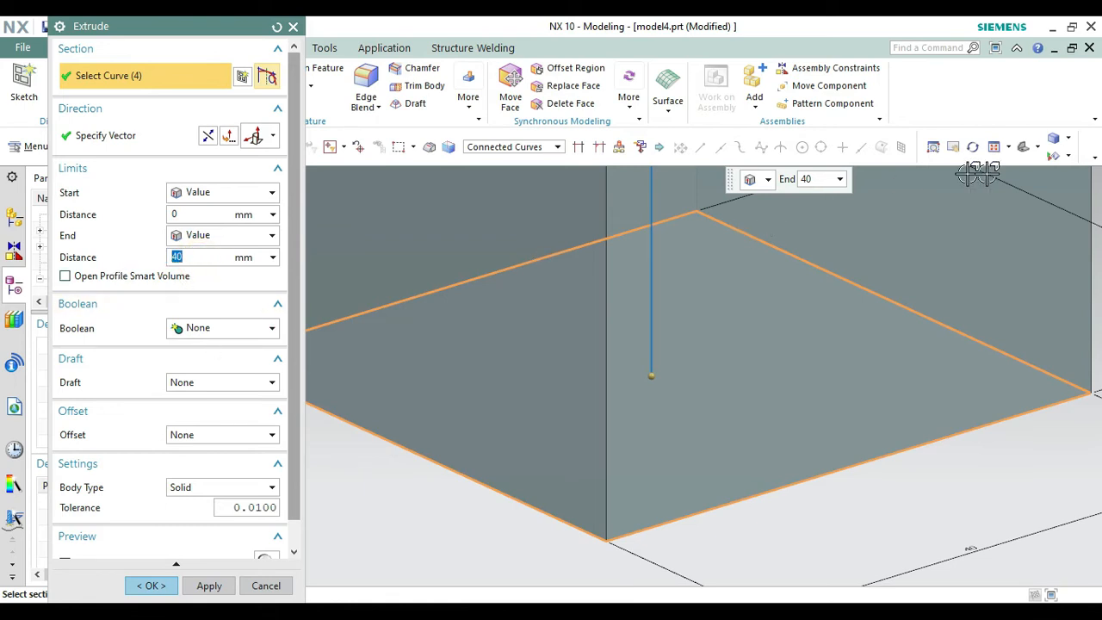
left_click(1023, 151)
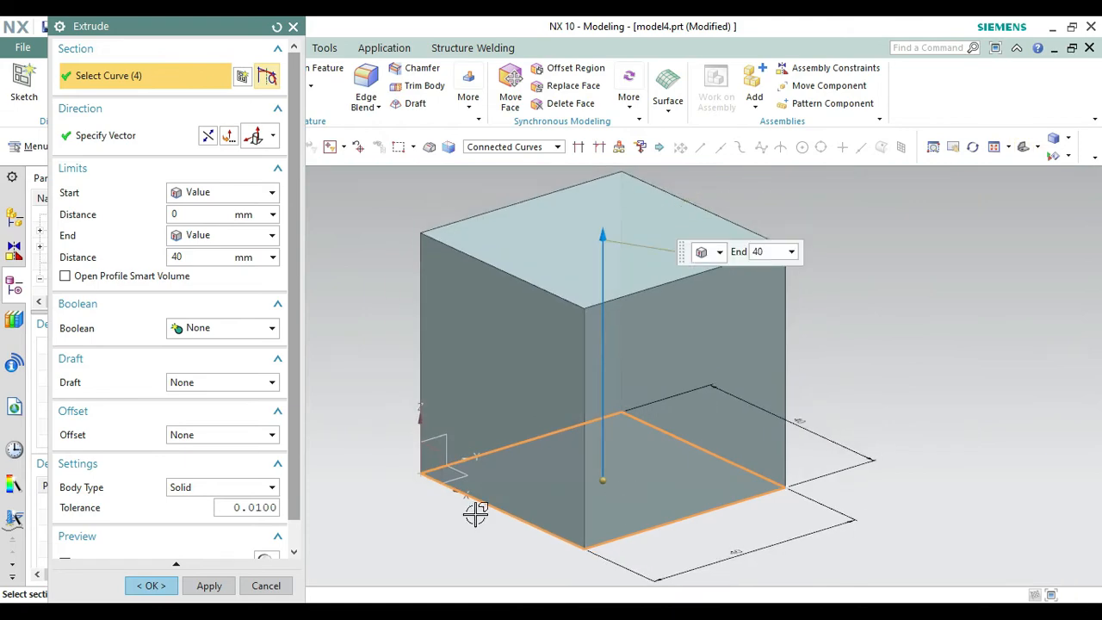
key("alt+Tab")
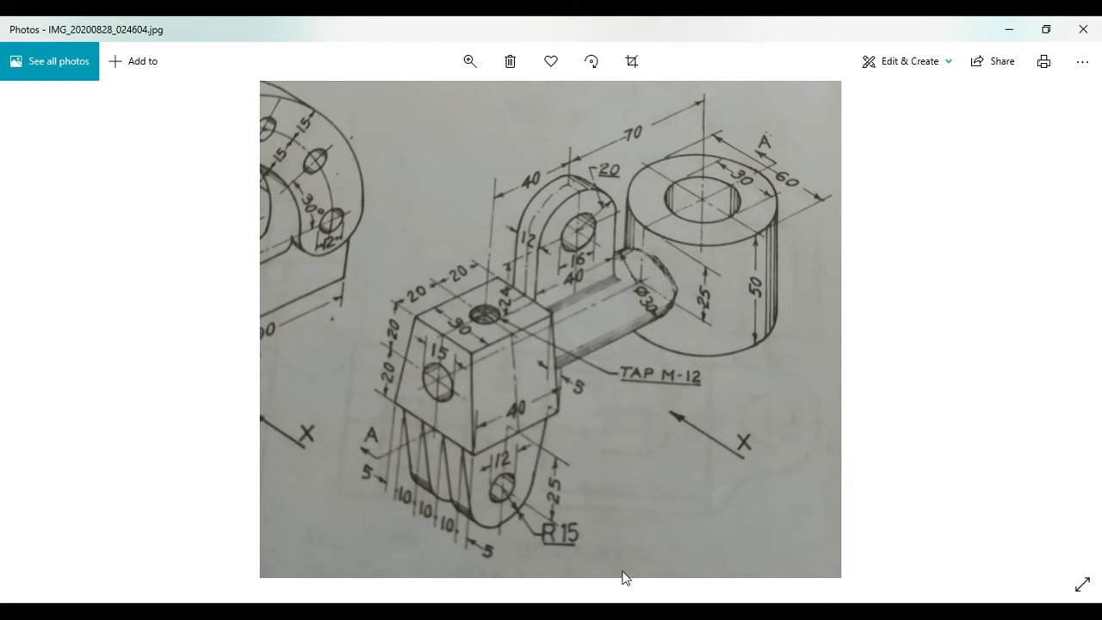
key("alt+Tab")
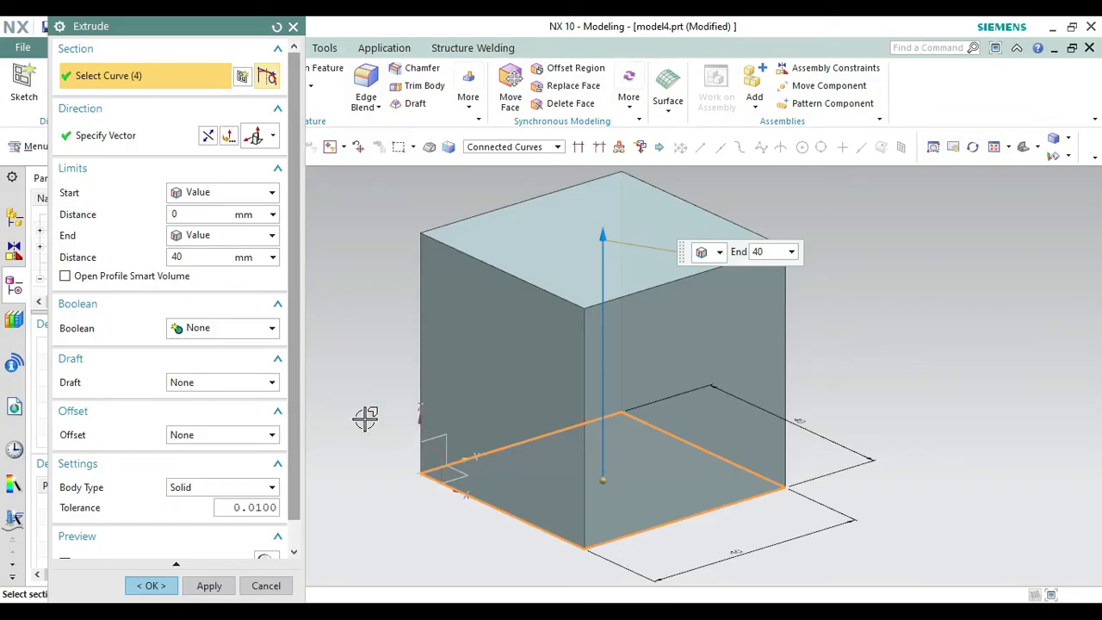
Add a From Section draft to the extrusion, using the Multiple angle option.
left_click(199, 387)
left_click(199, 423)
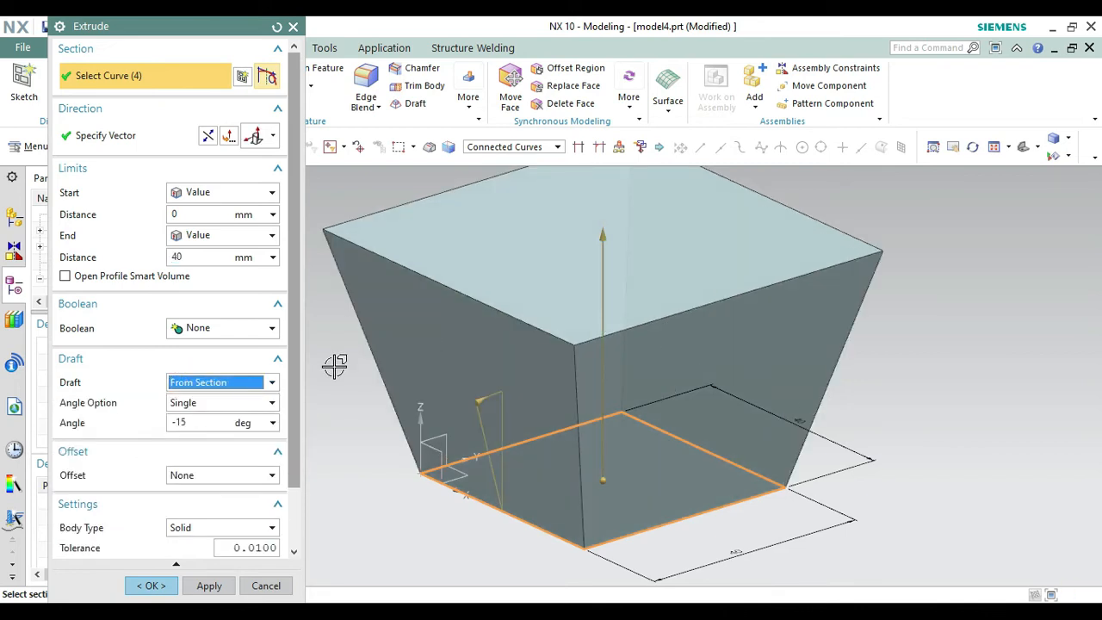
left_click(248, 402)
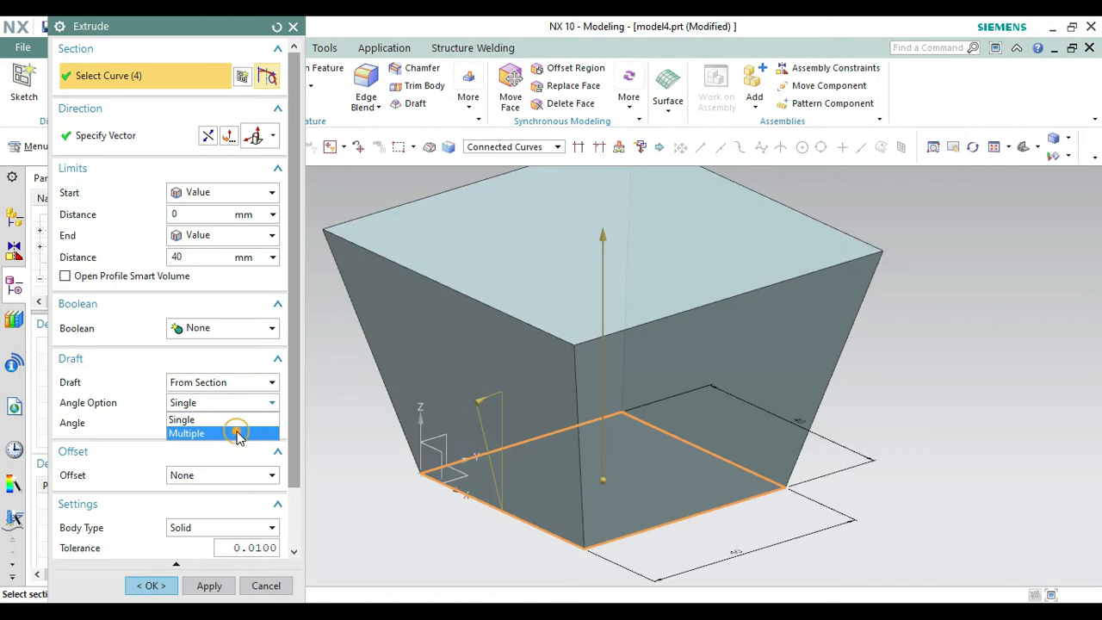
left_click(237, 433)
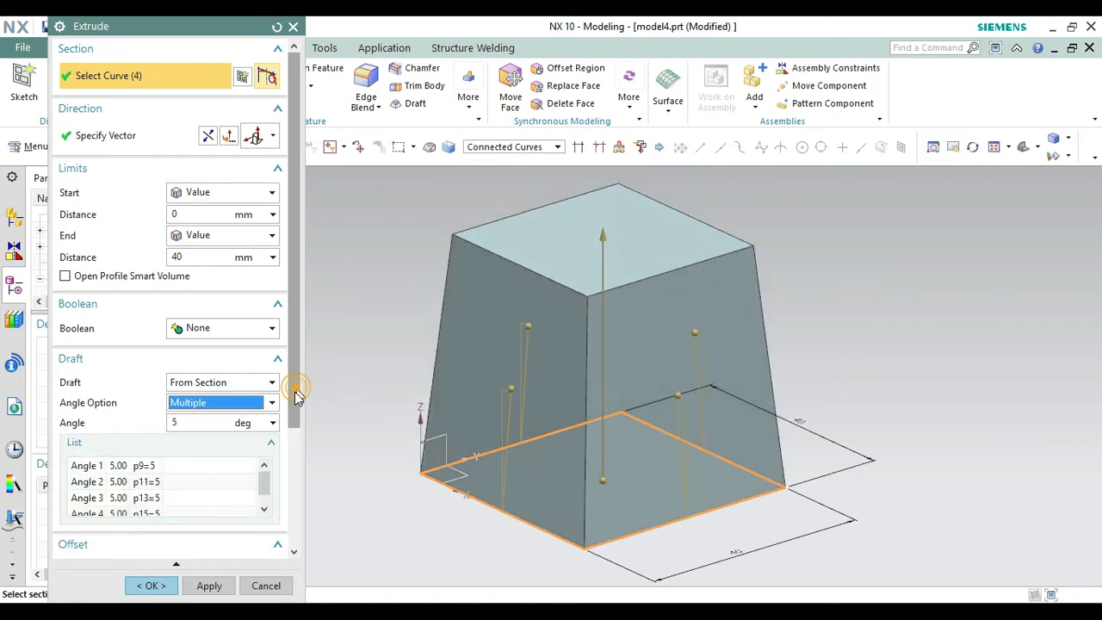
Set all four draft angles of the extrusion to 0 degrees.
left_click_drag(294, 394, 295, 416)
left_click(168, 422)
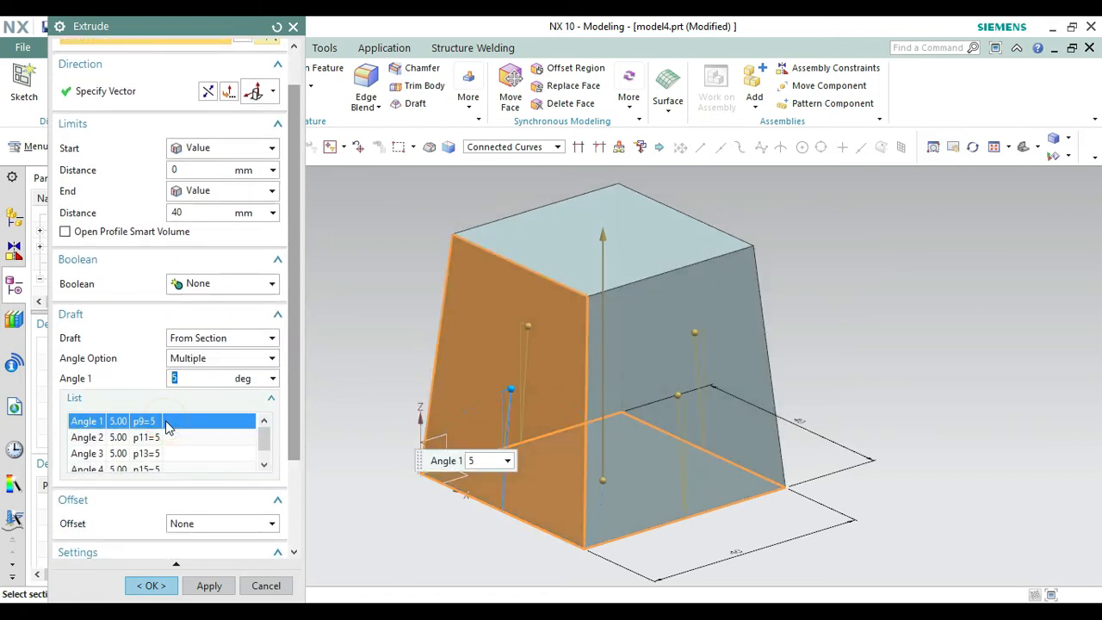
key("Return")
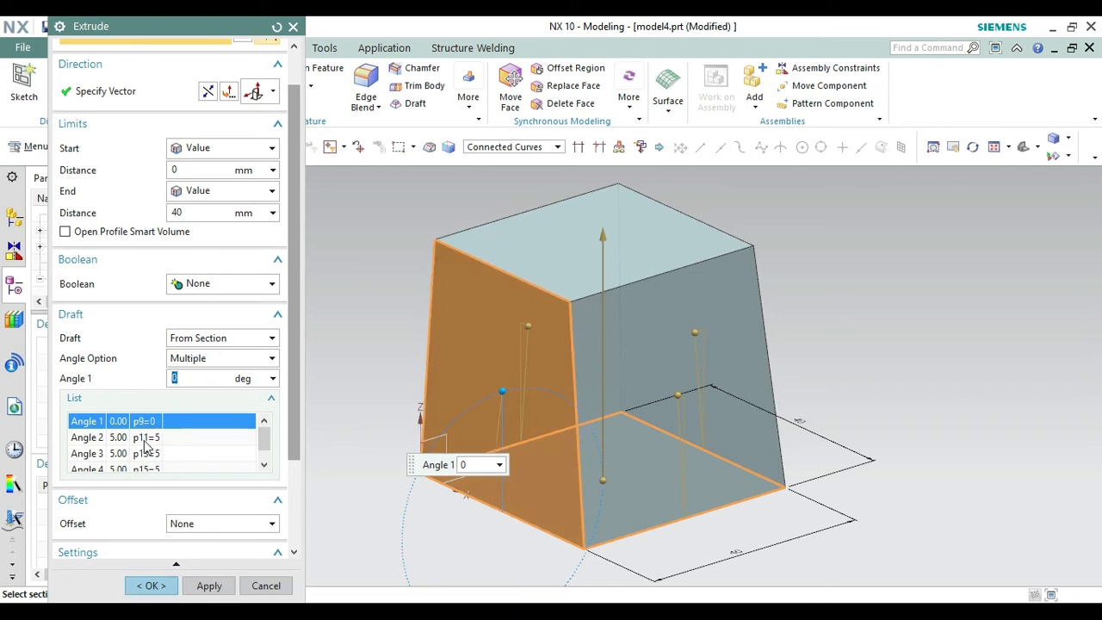
left_click(145, 439)
key("Return")
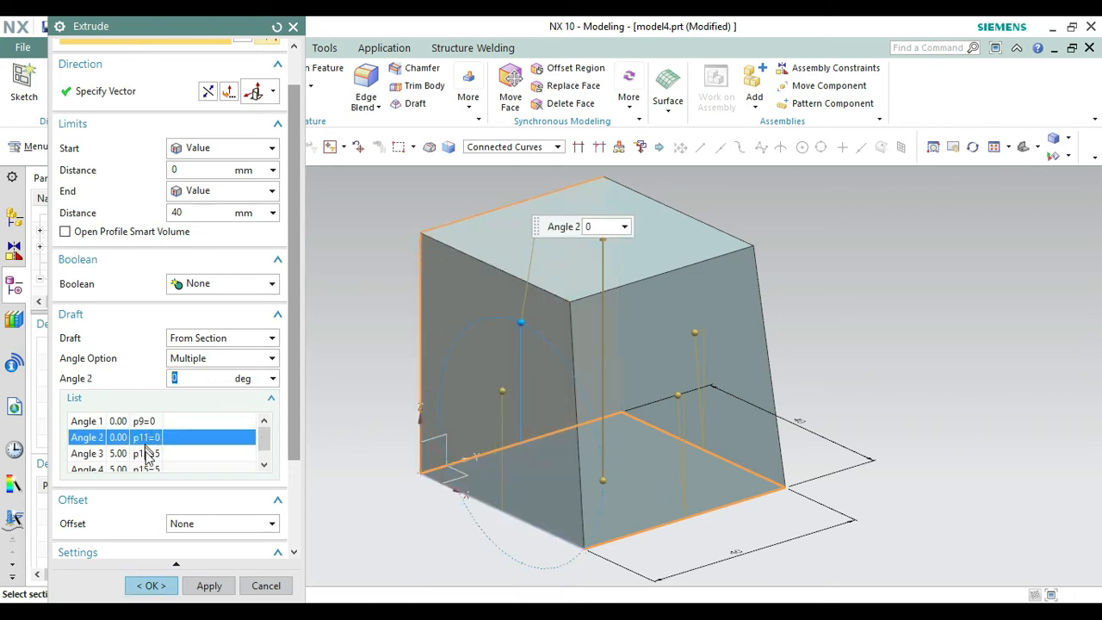
left_click(147, 456)
key("Return")
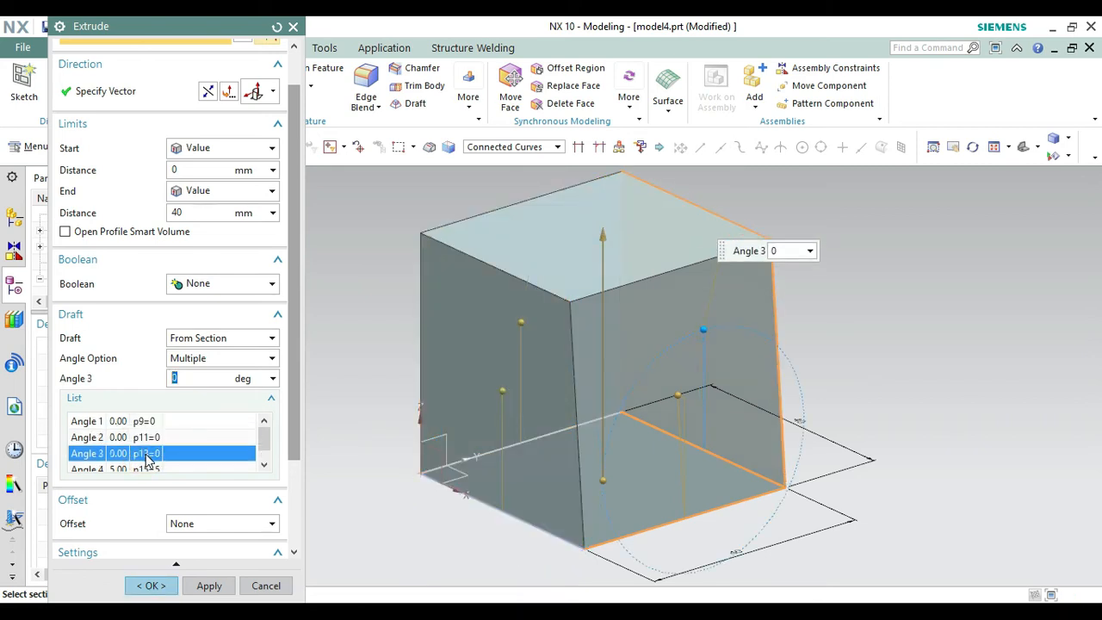
left_click(148, 469)
type("0")
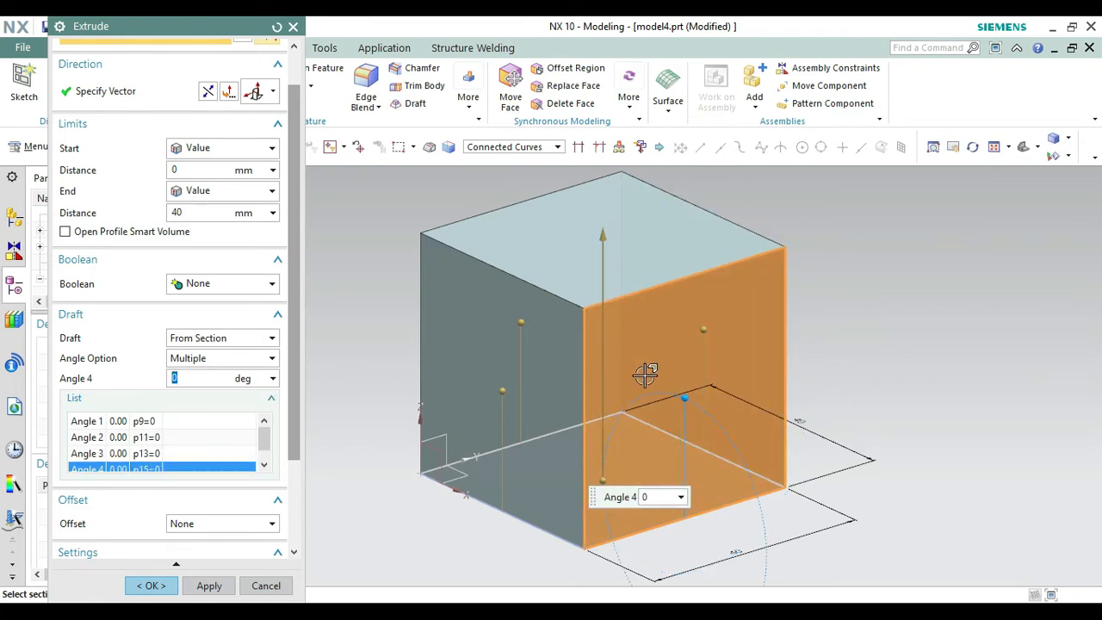
Set draft angles 2 and 4 to 5 degrees so two opposite sides taper, and create the extruded block.
left_click(149, 422)
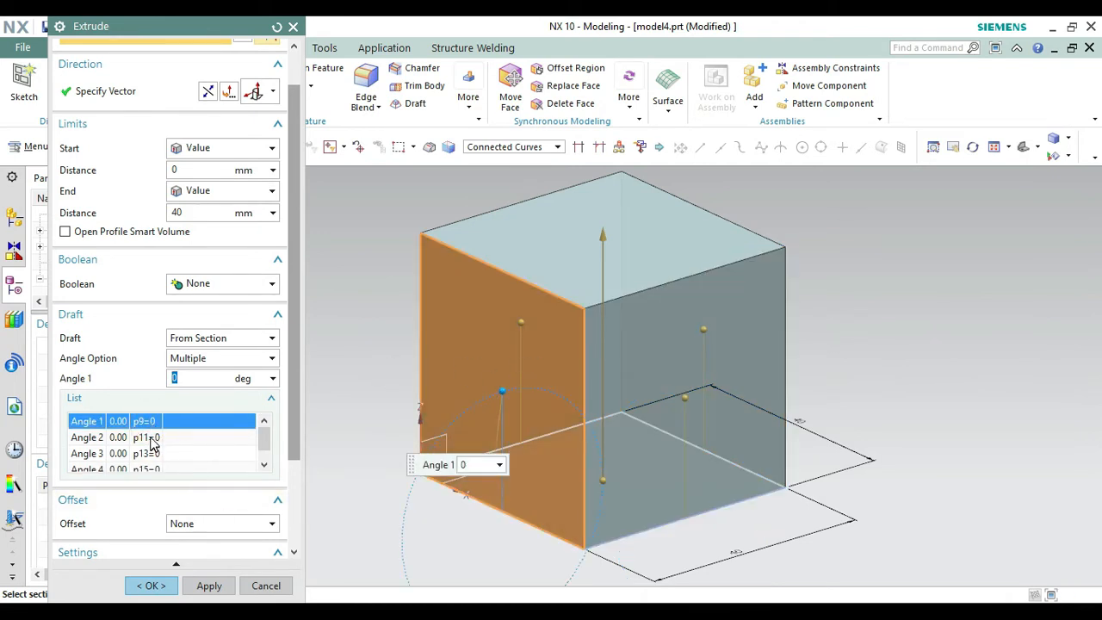
left_click(151, 437)
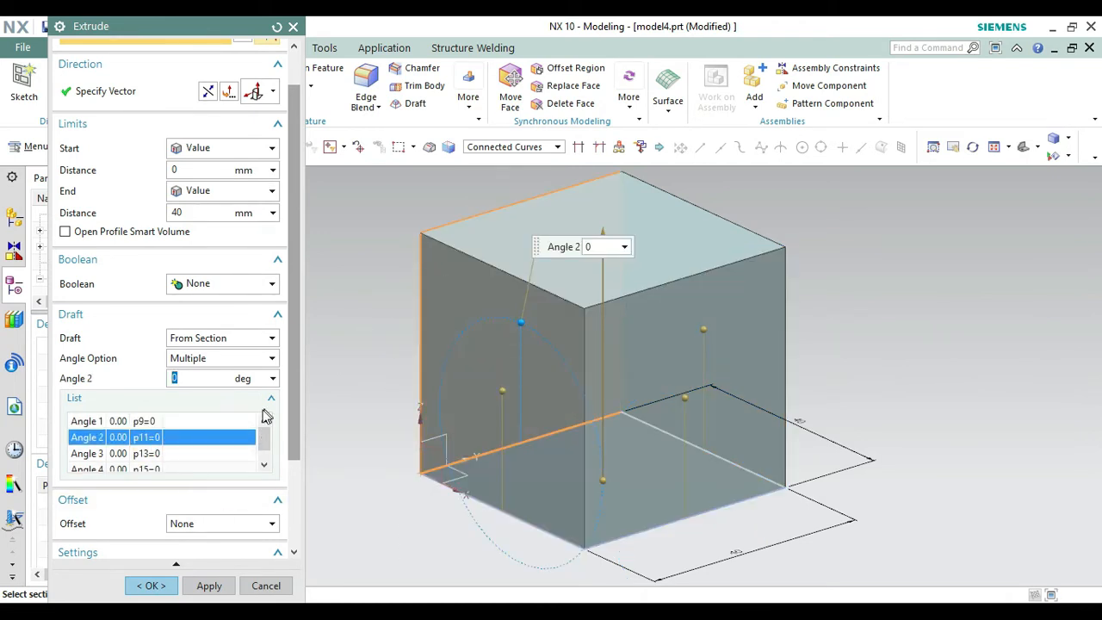
type("5")
key("Return")
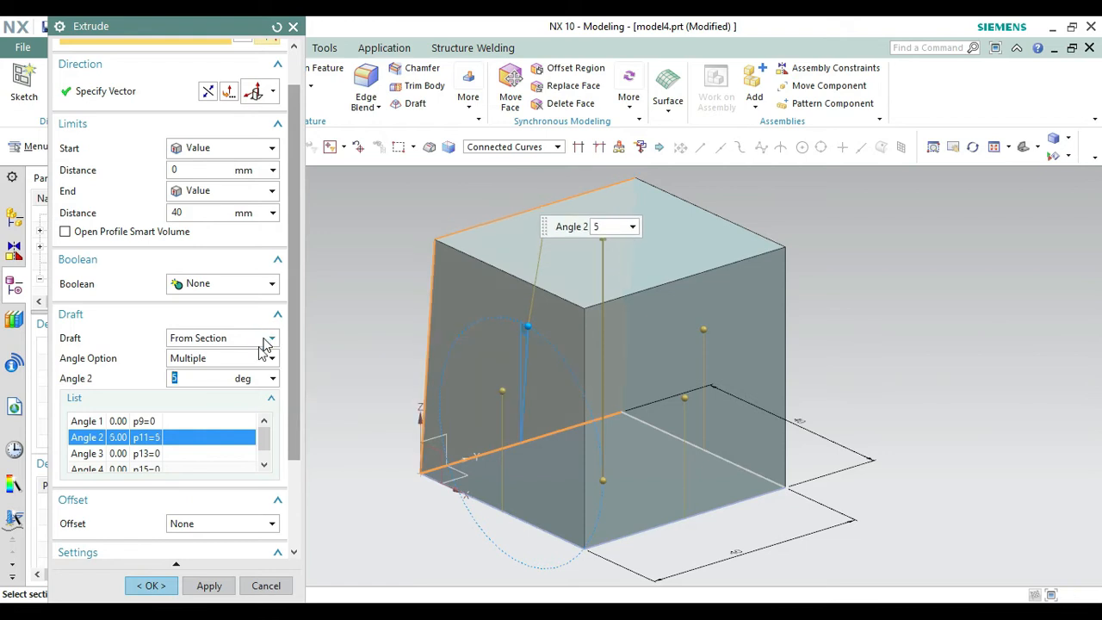
left_click(158, 457)
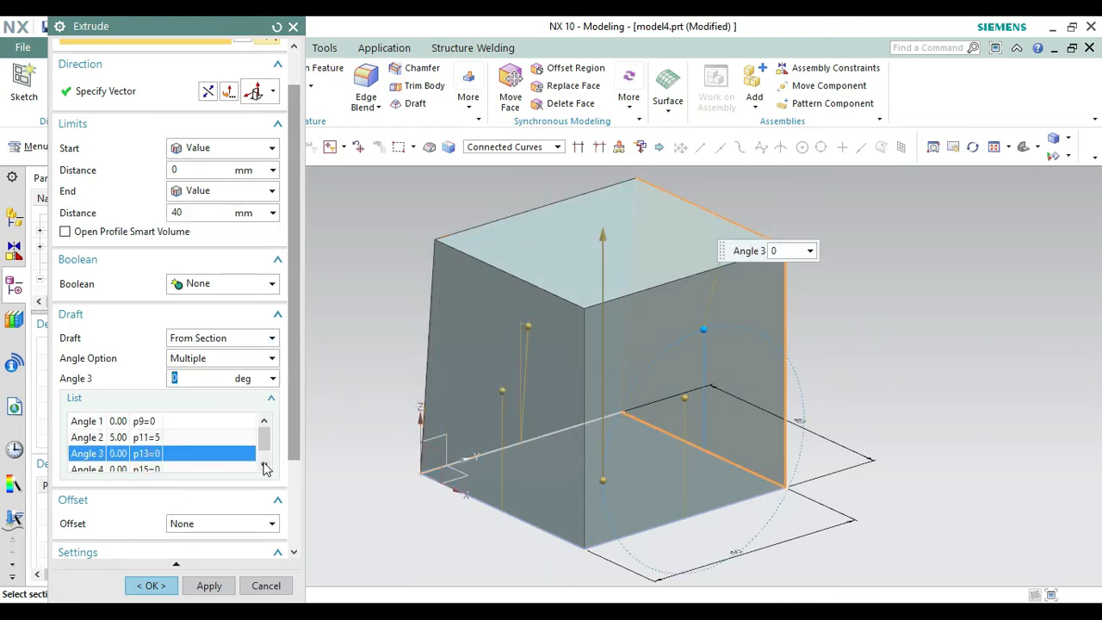
left_click(142, 470)
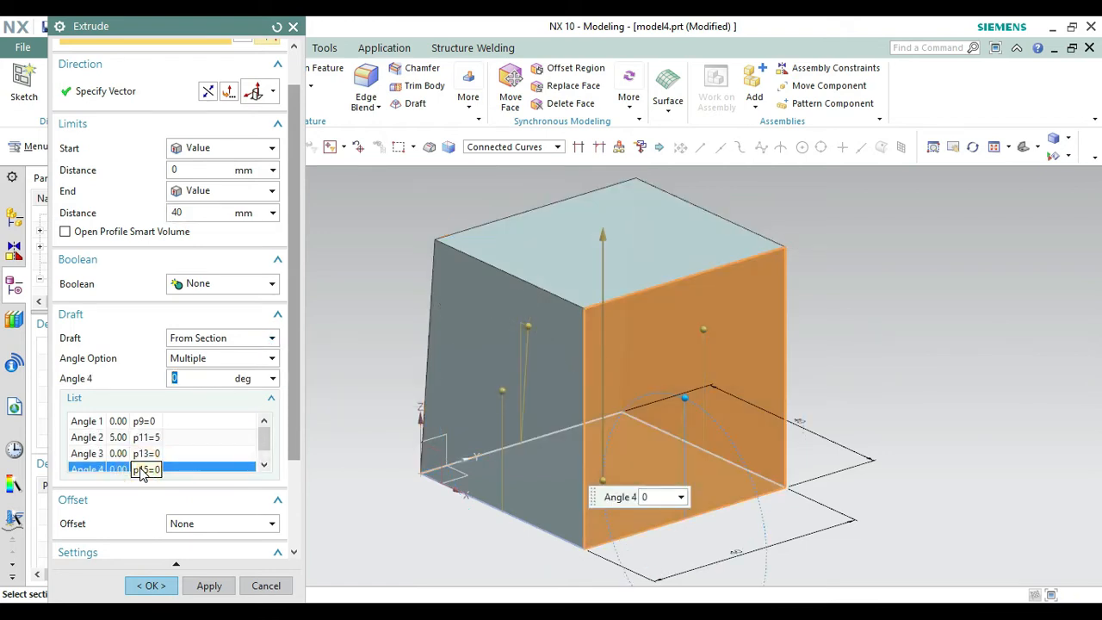
type("5")
key("Return")
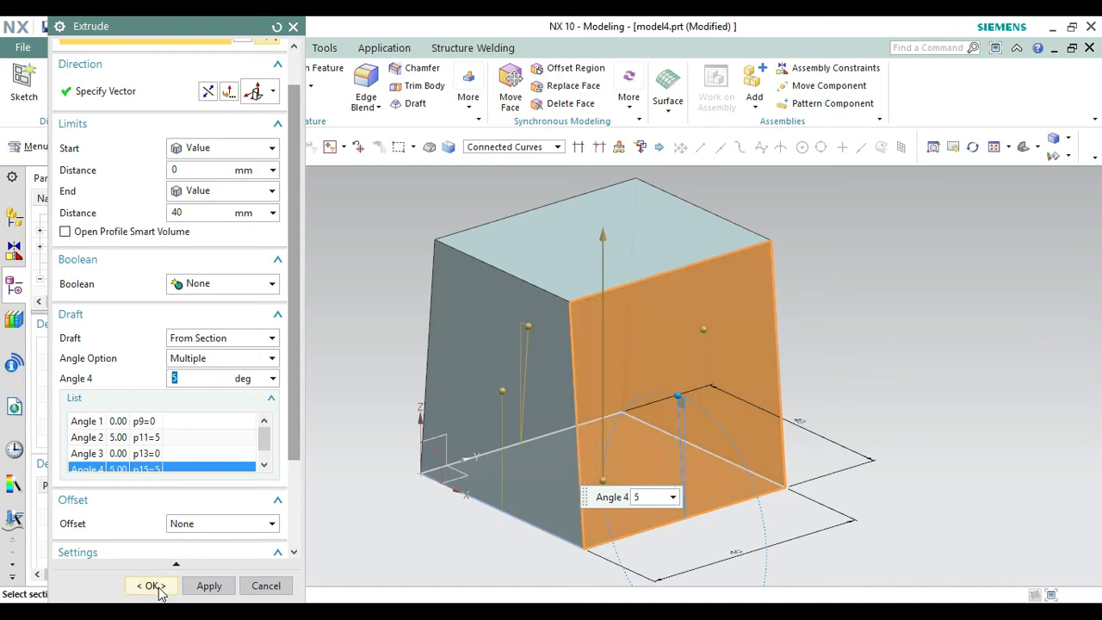
left_click(157, 586)
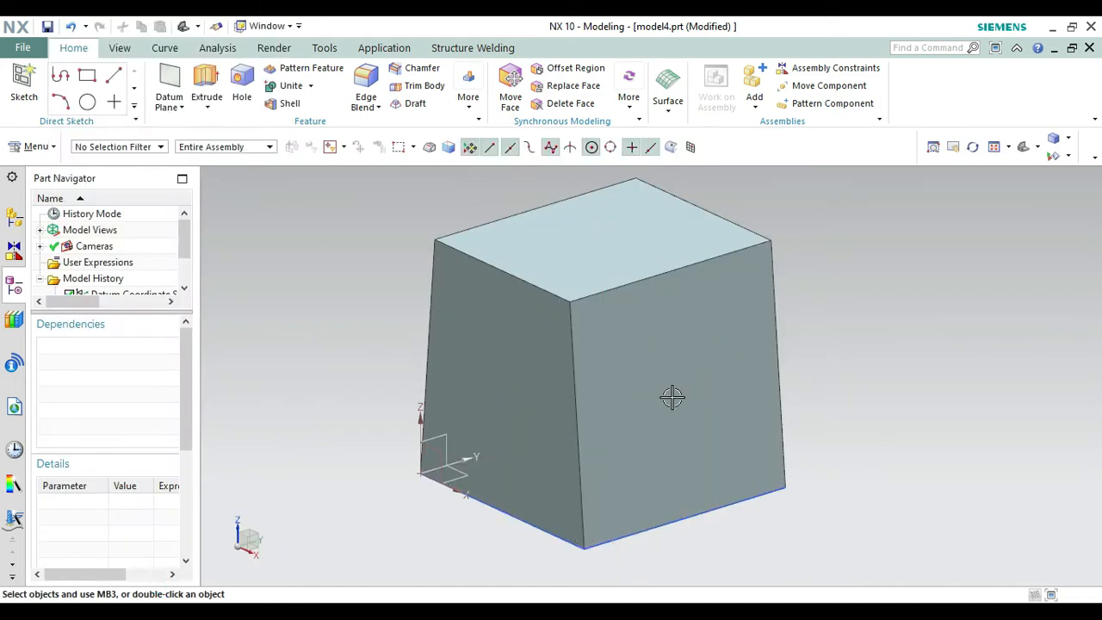
Hide the square base sketch of the block.
right_click(669, 514)
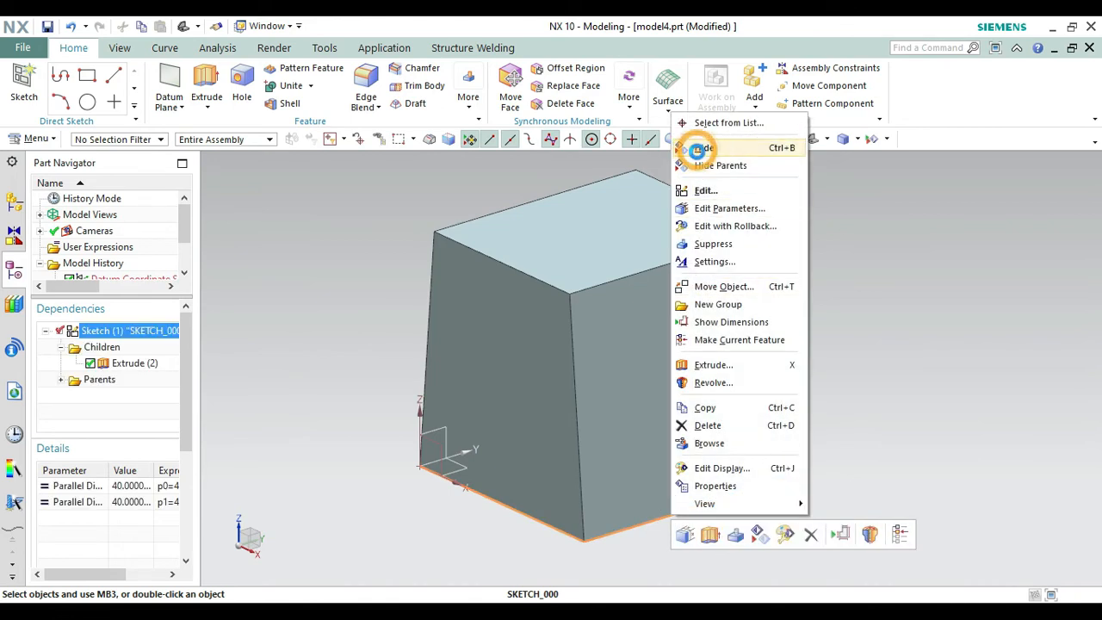
left_click(704, 148)
right_click(877, 317)
left_click(849, 428)
Start a sketch on the block's undrafted side face away from the datum origin, reversing the horizontal reference and the plane direction.
right_click(890, 353)
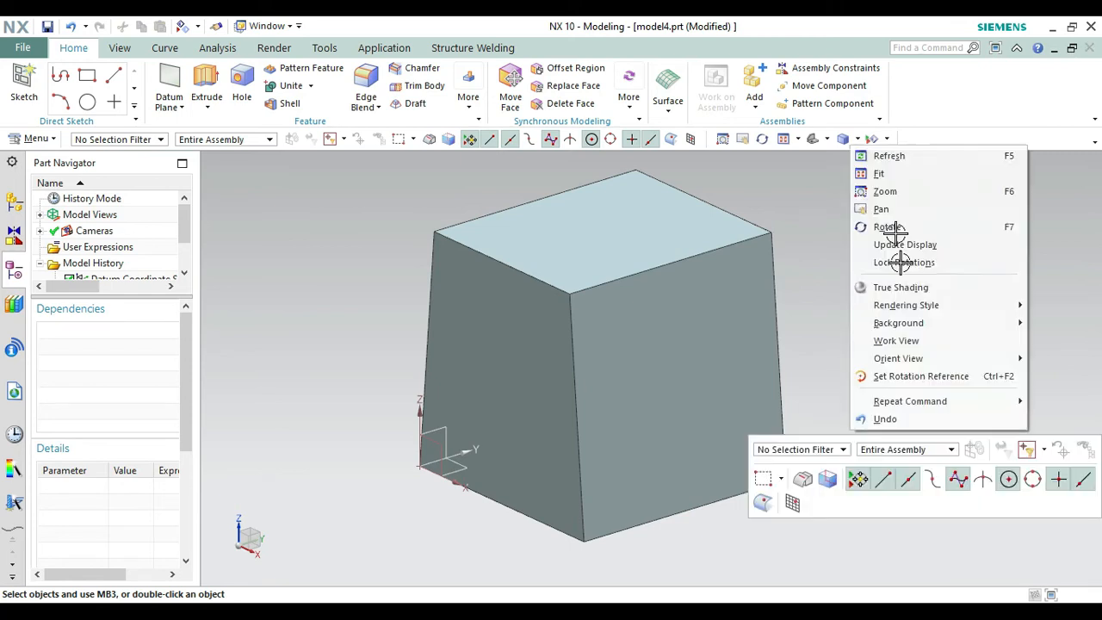
left_click(890, 226)
left_click_drag(842, 393, 780, 448)
key("Escape")
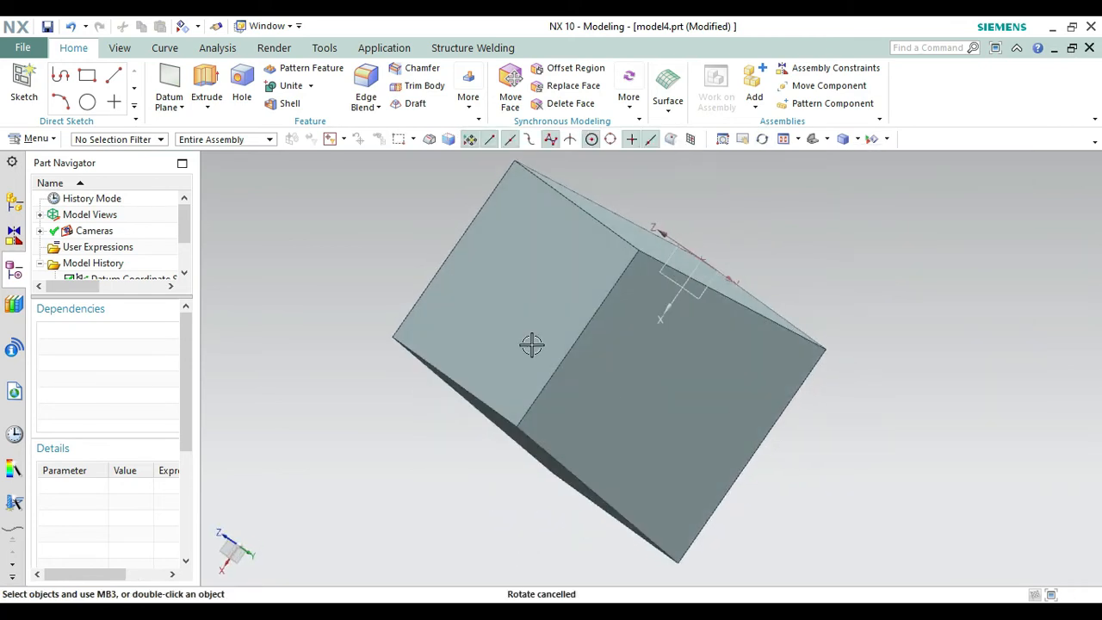
left_click(15, 83)
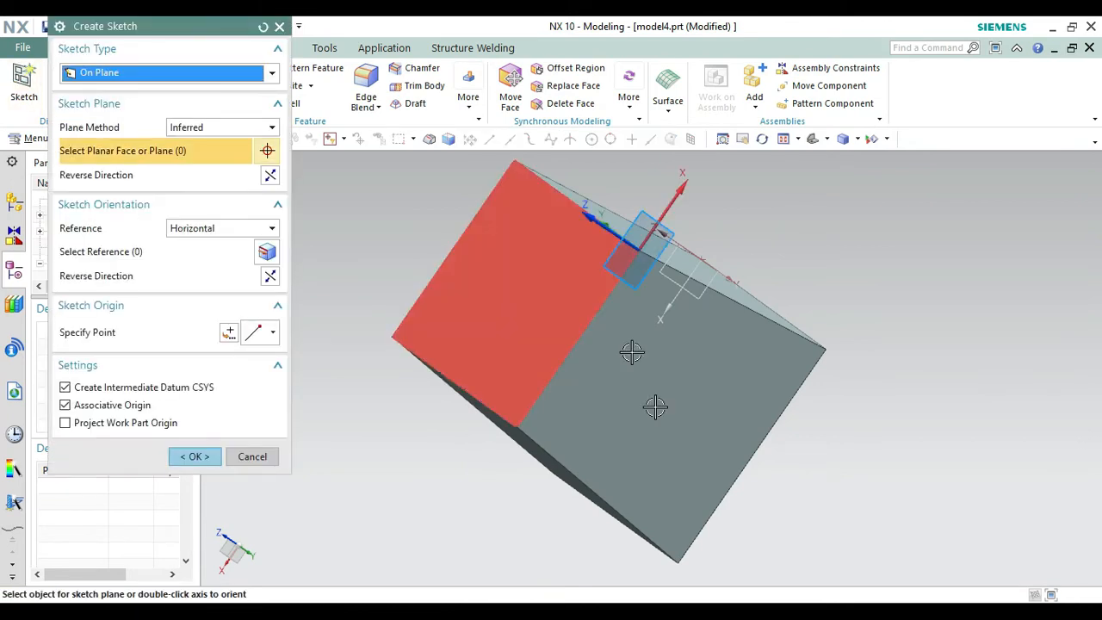
left_click(688, 421)
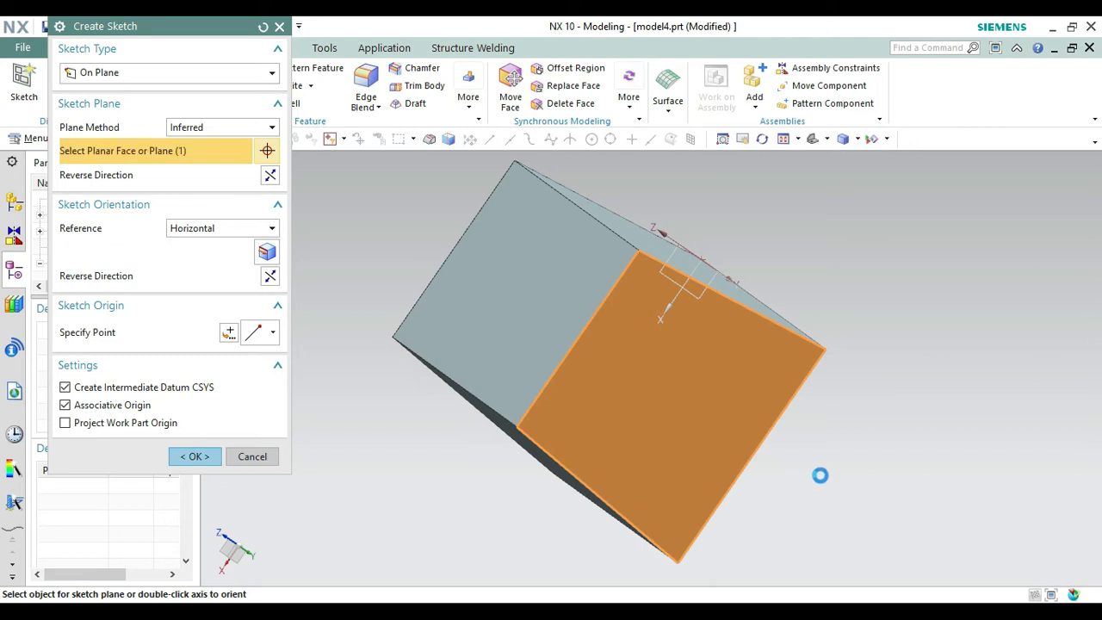
left_click(270, 276)
left_click(270, 174)
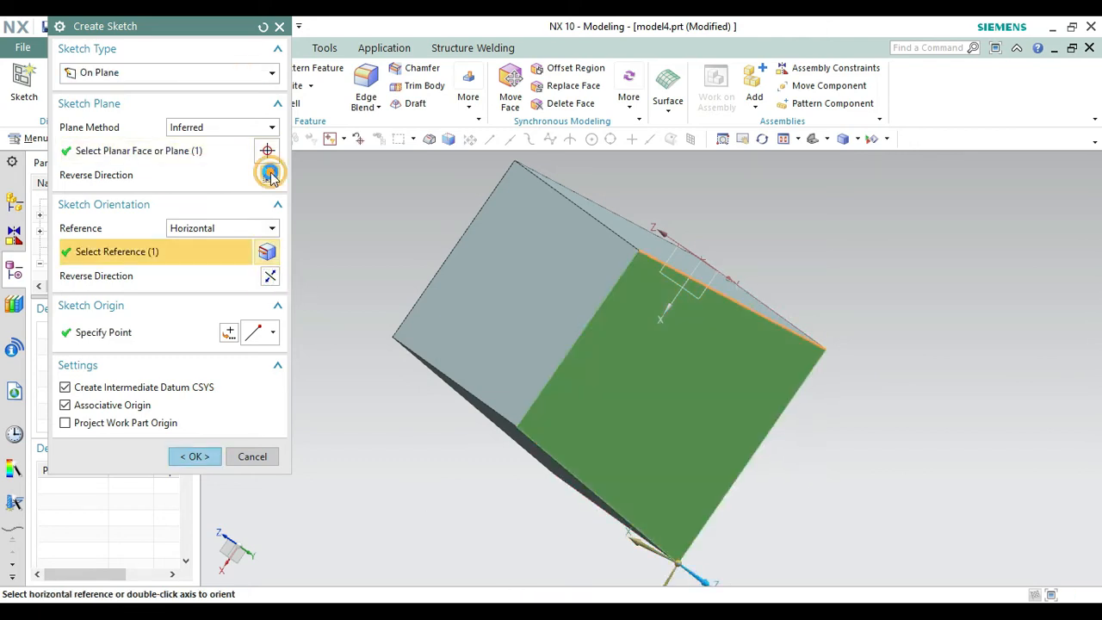
left_click(197, 456)
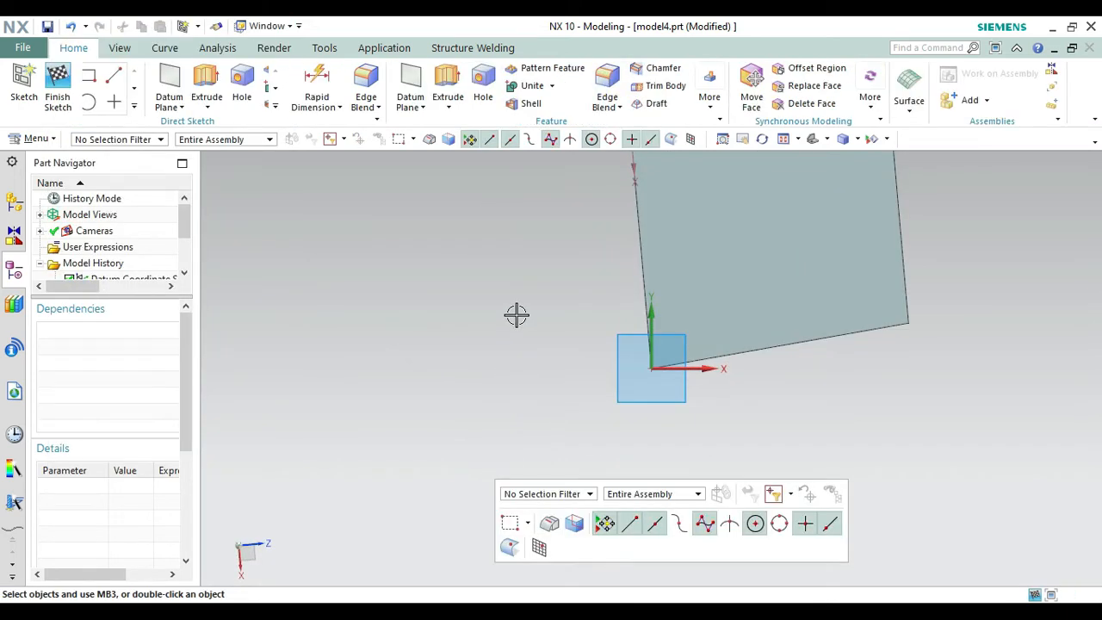
Sketch a line down the block's side face from the midpoint of its upper edge to the midpoint of its lower edge.
right_click(516, 314)
left_click(508, 268)
left_click_drag(608, 421, 571, 462)
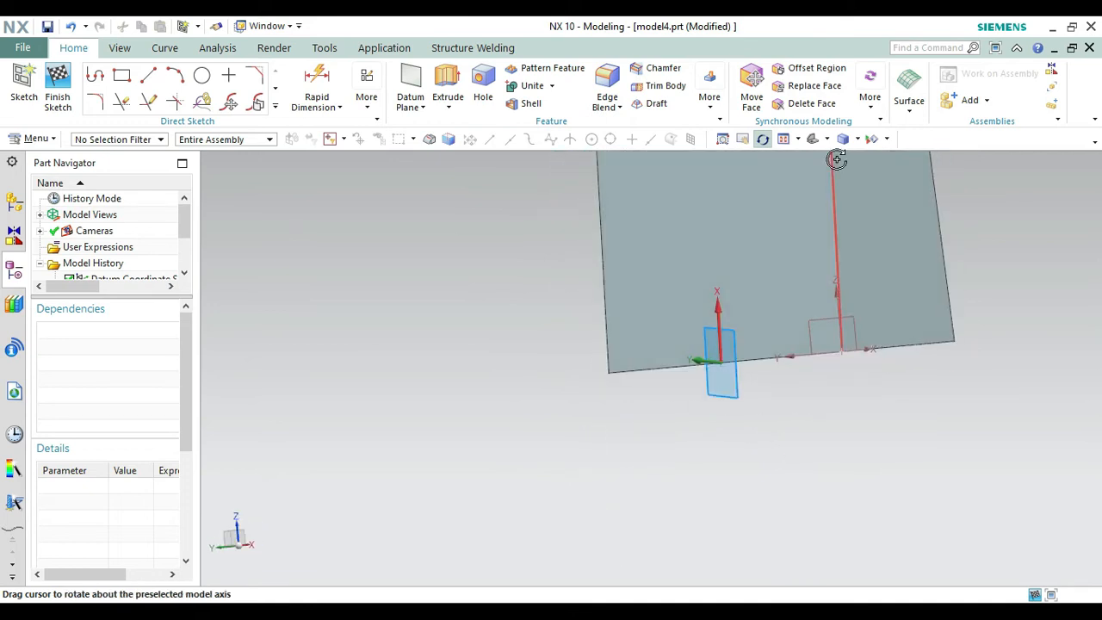
left_click_drag(813, 157, 735, 204)
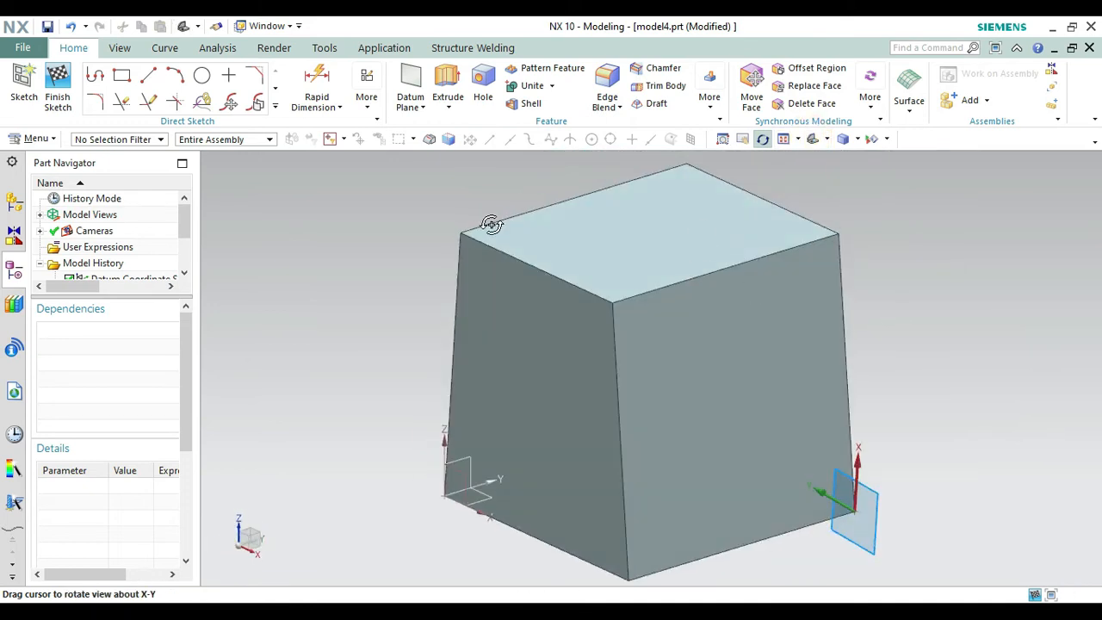
left_click(148, 75)
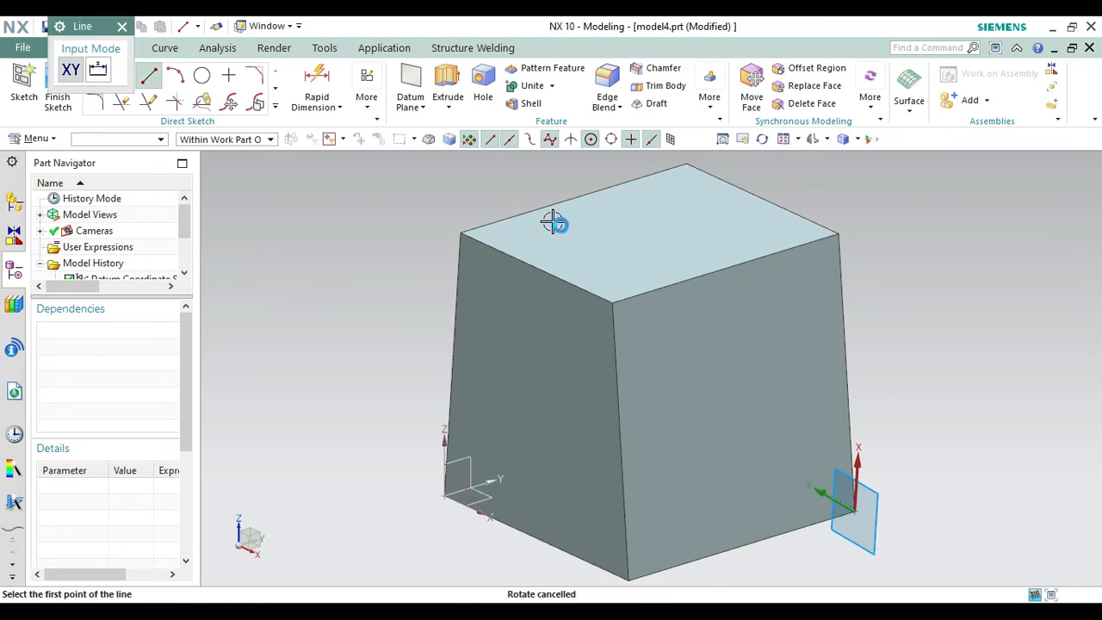
left_click(723, 271)
key("Escape")
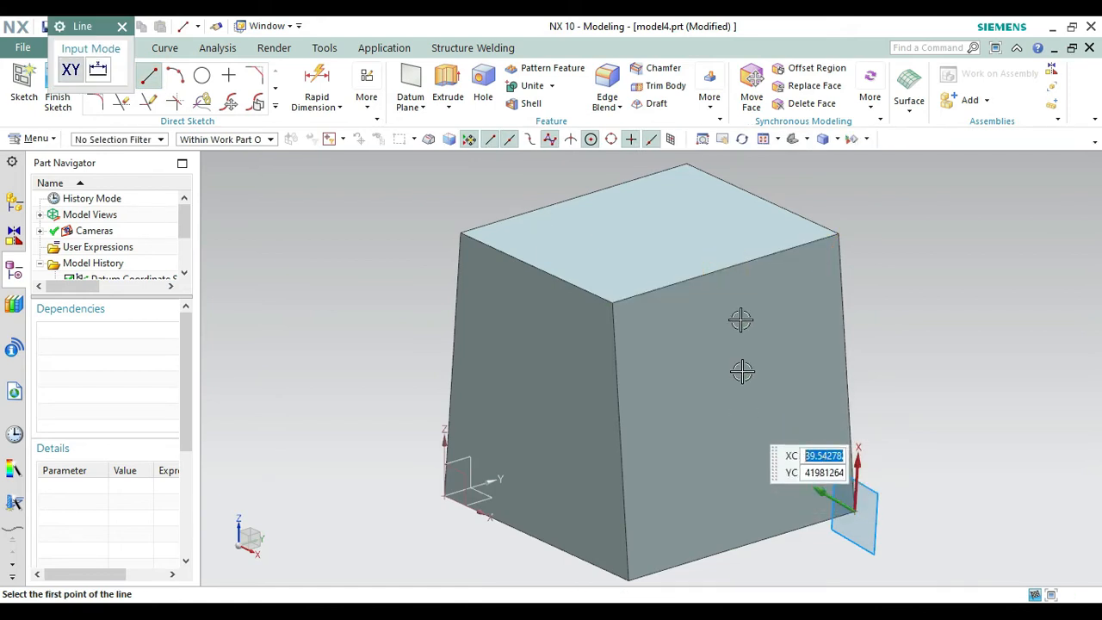
right_click(960, 270)
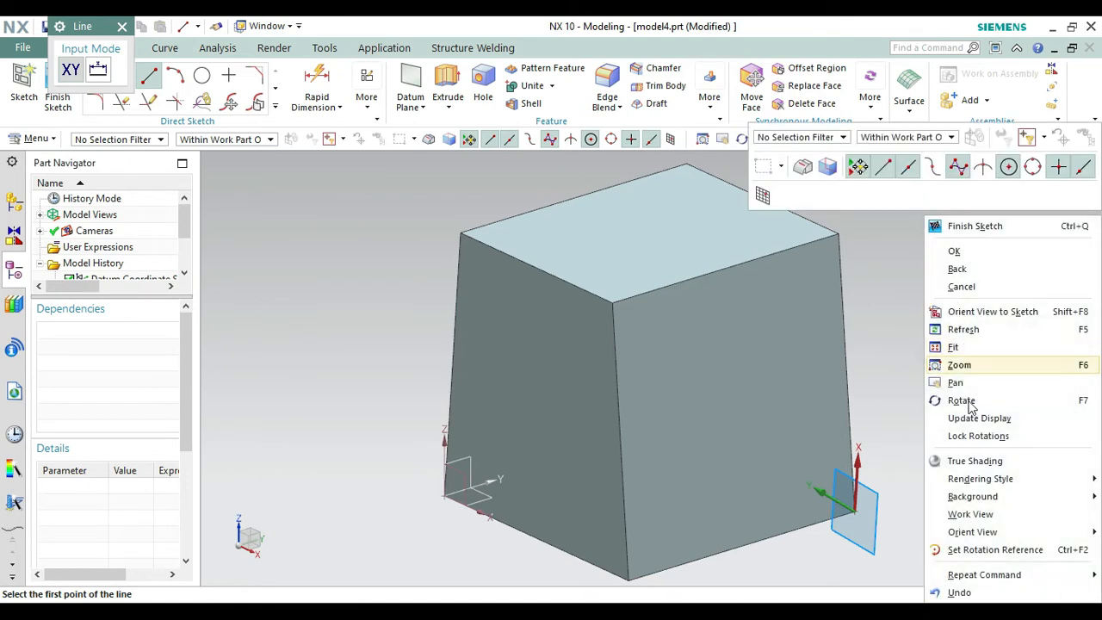
left_click(964, 402)
left_click_drag(942, 386, 847, 425)
key("Escape")
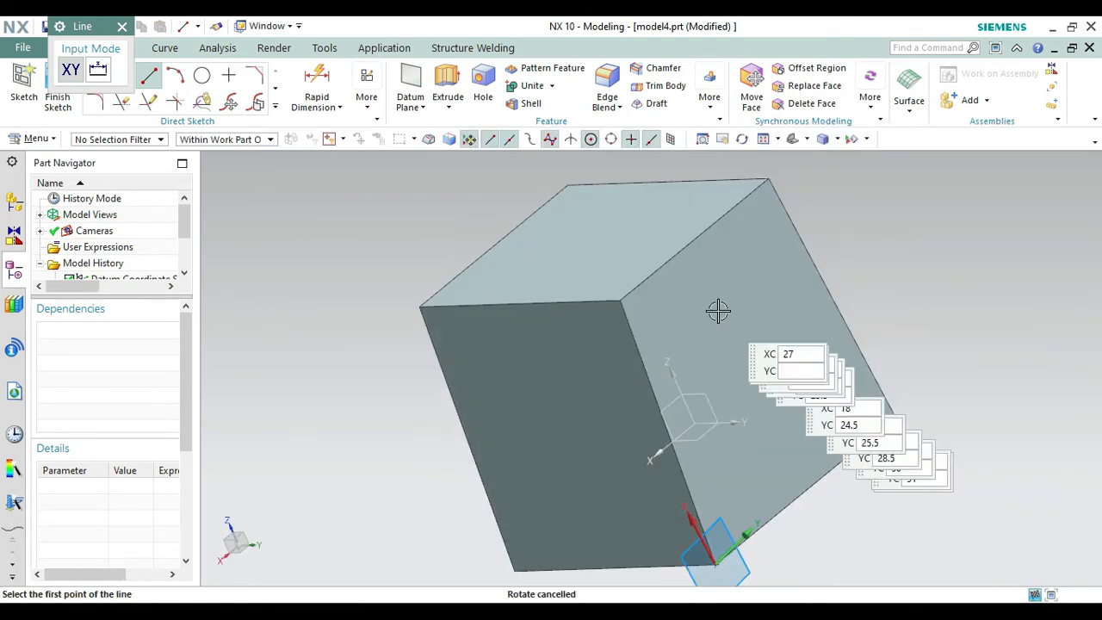
left_click(697, 238)
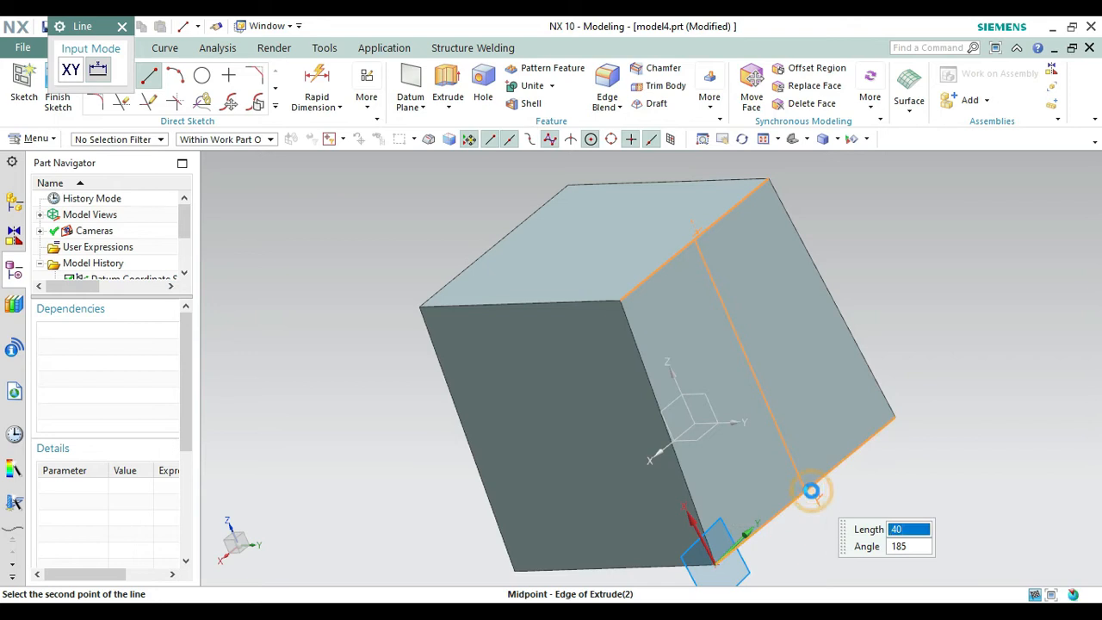
left_click(812, 491)
left_click(865, 476)
key("Escape")
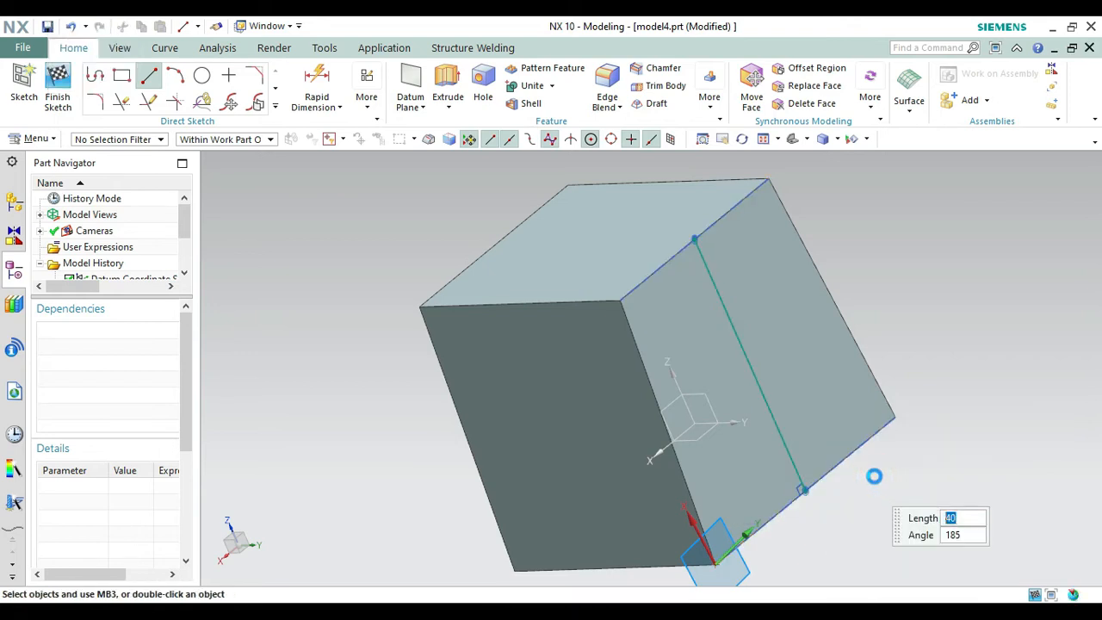
Sketch a line across the side face connecting the midpoints of its two slanted edges.
right_click(287, 406)
left_click(311, 202)
left_click_drag(371, 473, 310, 462)
key("Escape")
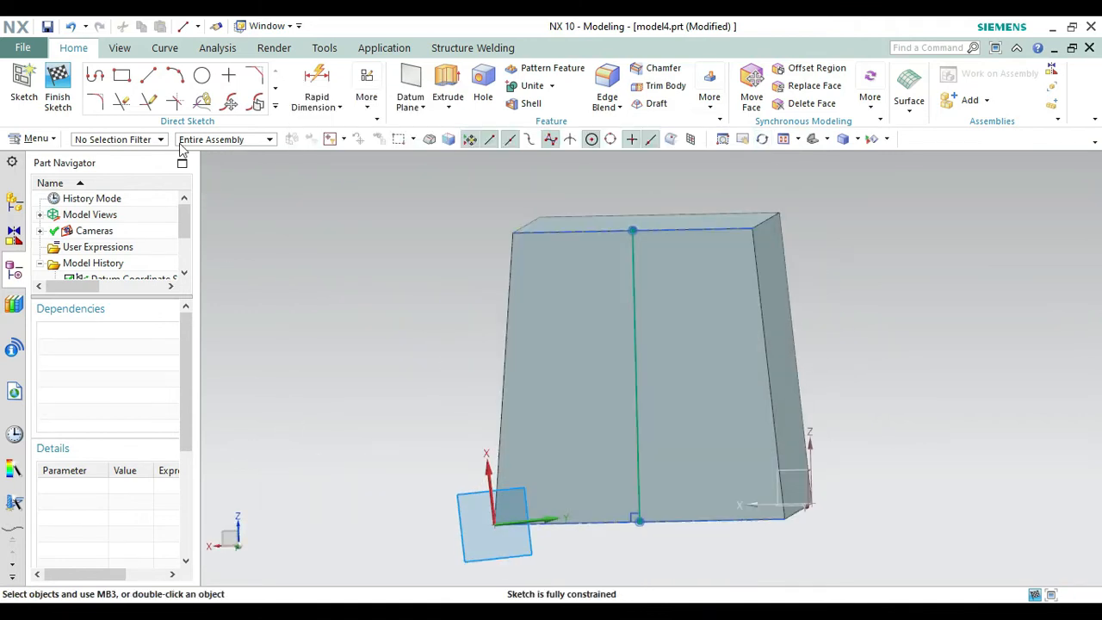
left_click(149, 75)
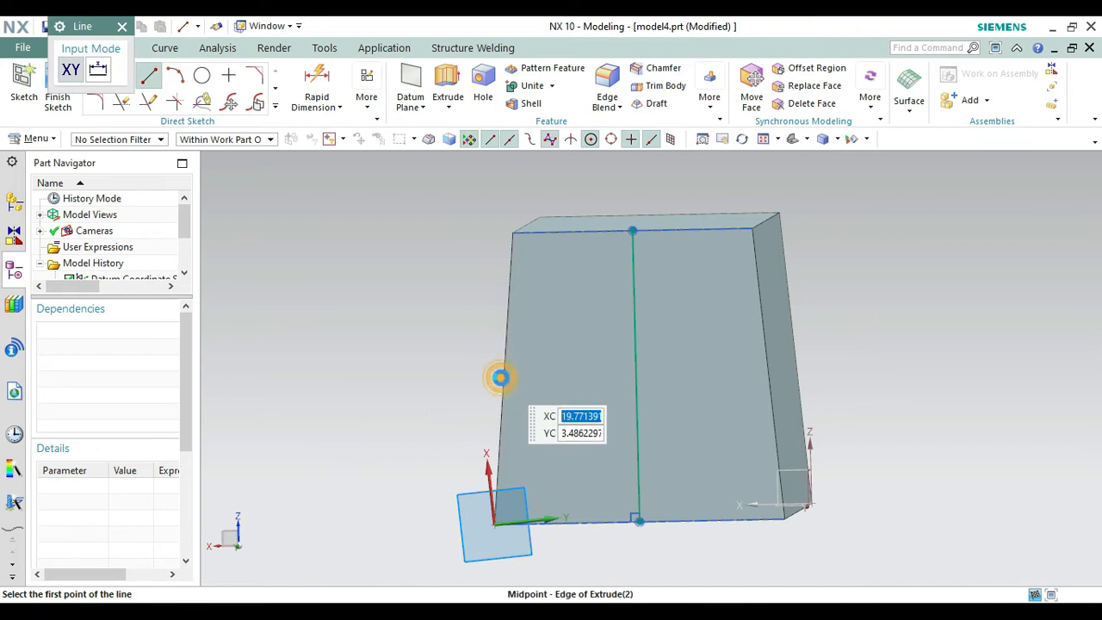
left_click(502, 377)
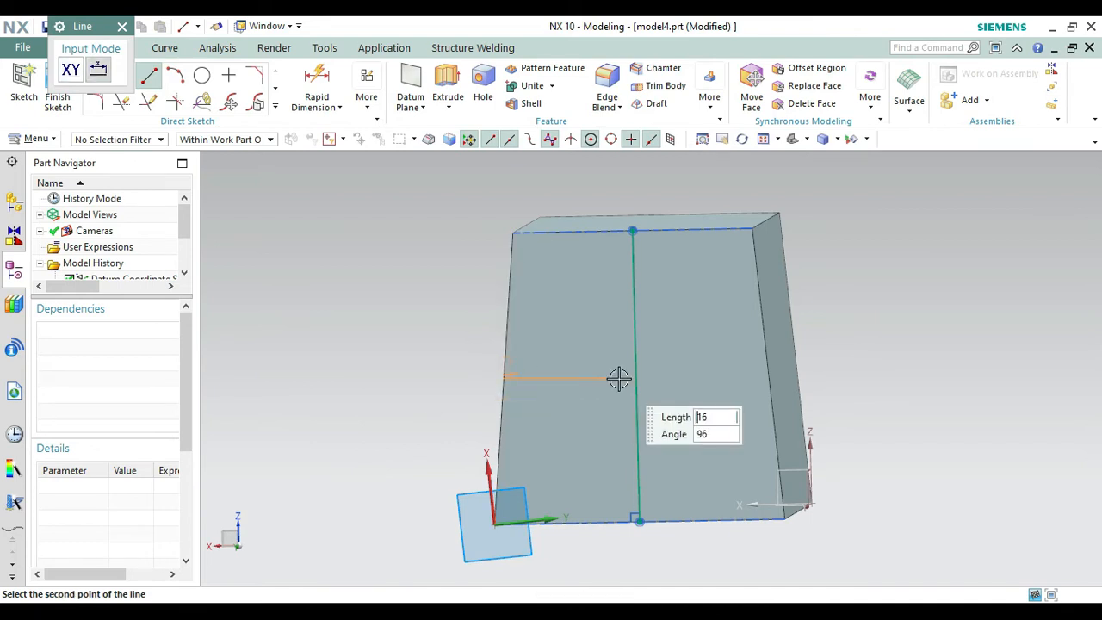
left_click(768, 372)
left_click(810, 383)
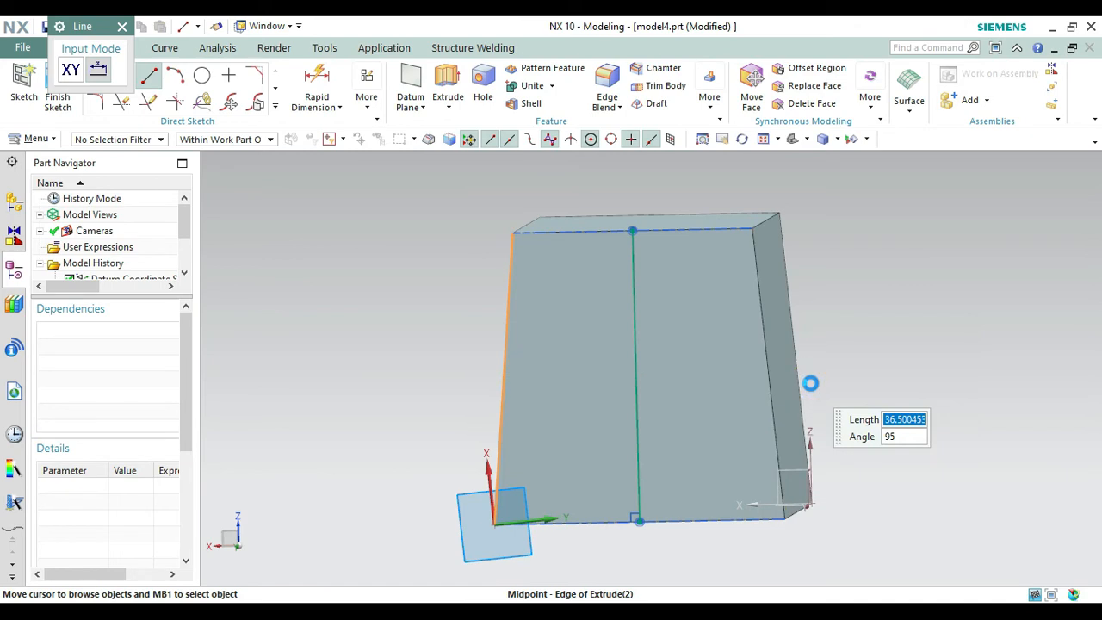
key("Escape")
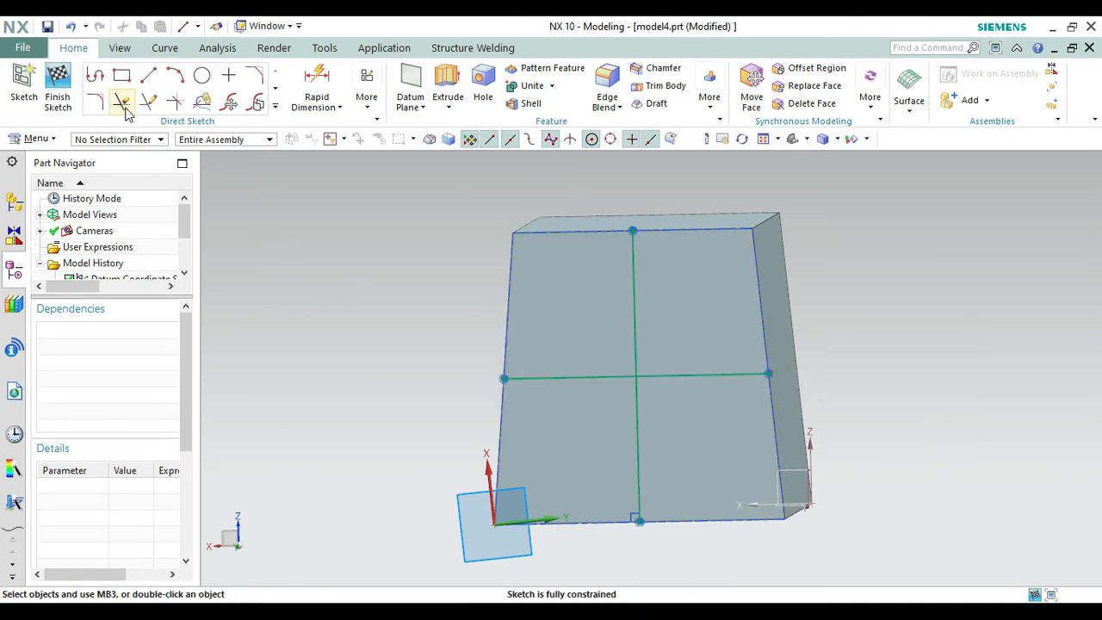
Sketch a 15 mm diameter circle centred on the midpoint of the line running down the face.
left_click(198, 73)
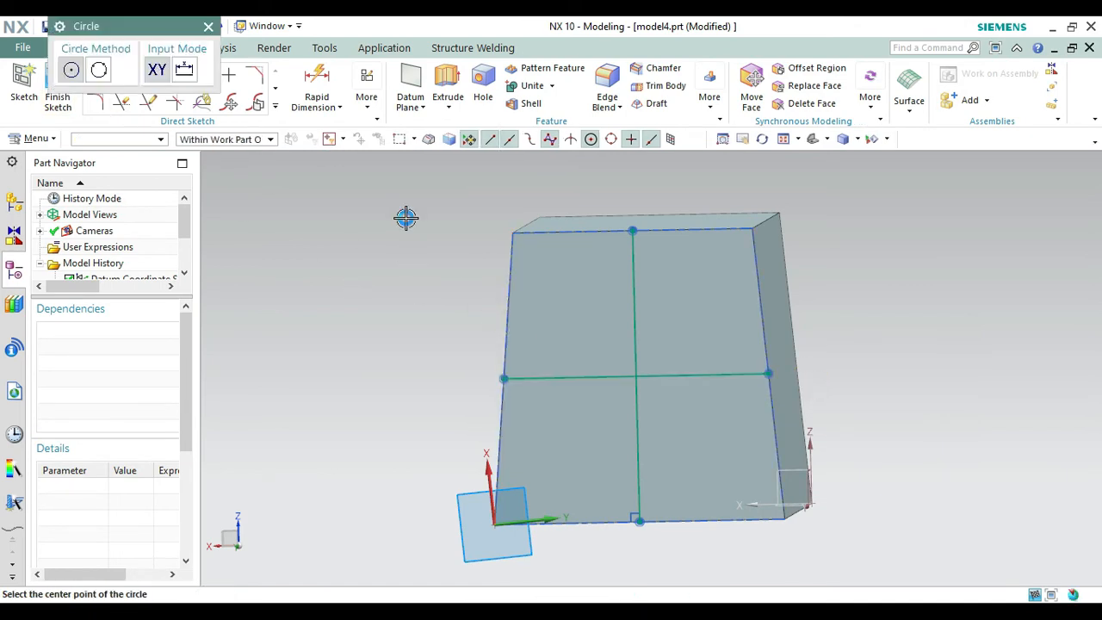
left_click(634, 378)
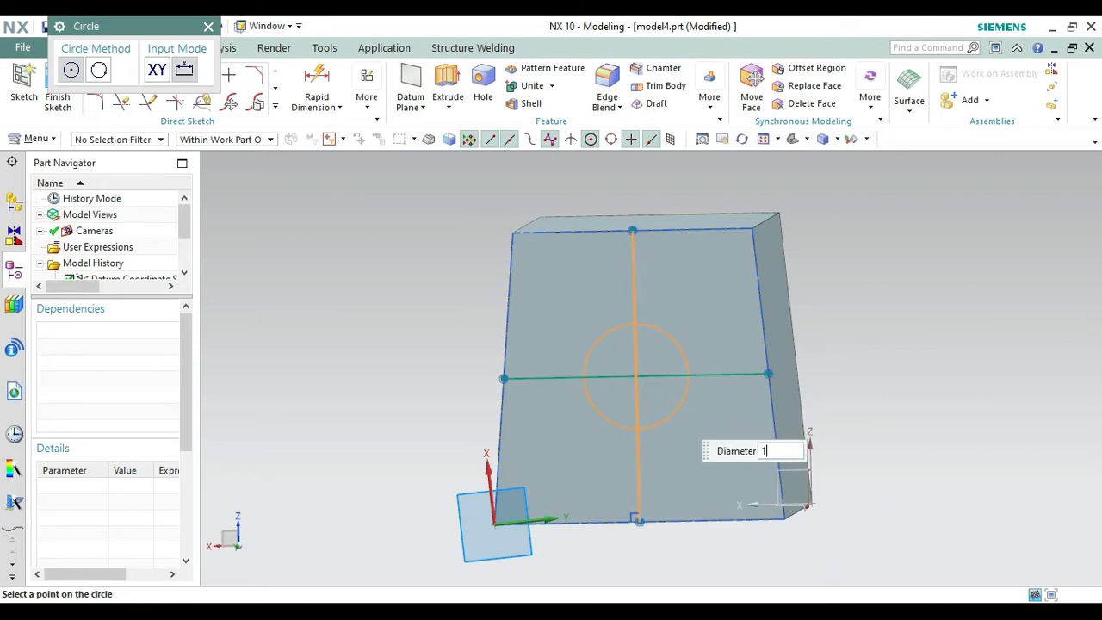
key("Return")
key("Escape")
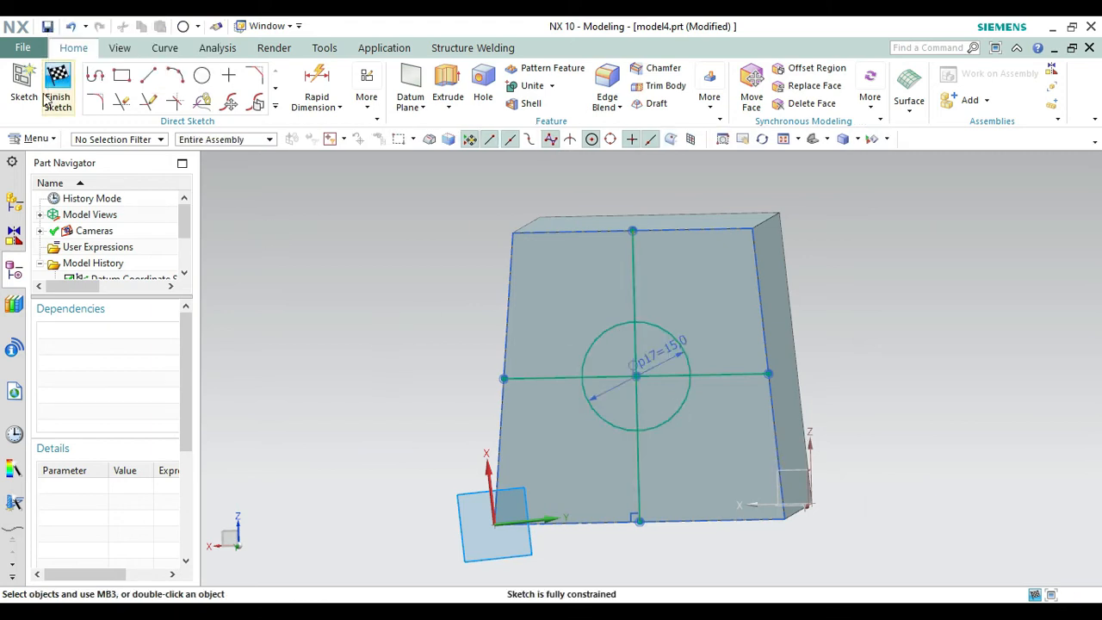
Convert both midpoint lines to reference lines and finish the sketch.
left_click(636, 279)
right_click(637, 279)
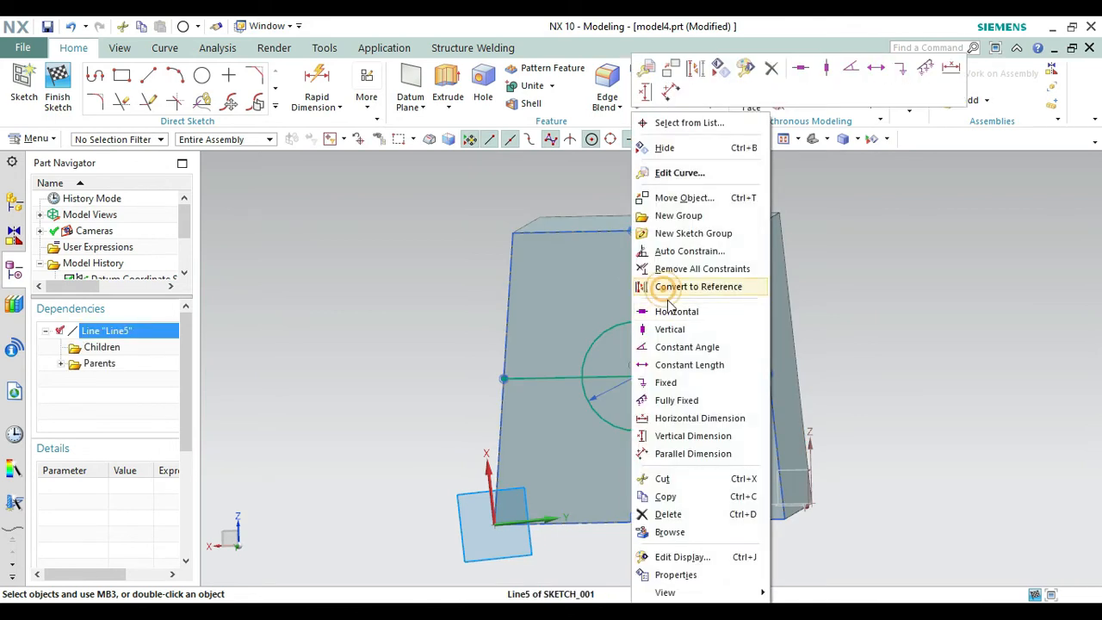
left_click(668, 292)
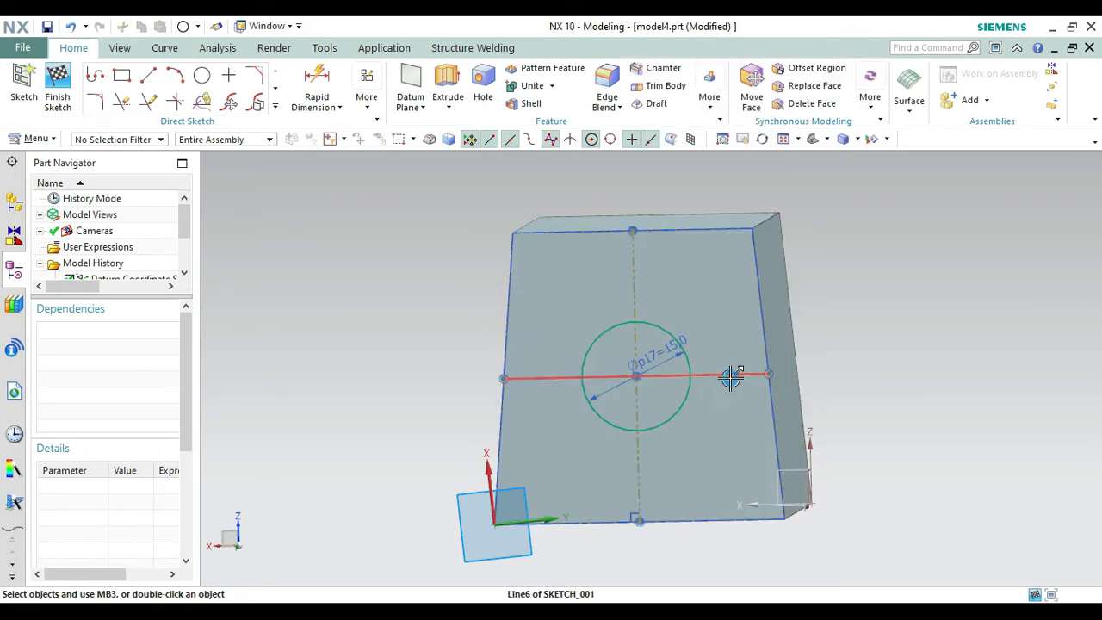
left_click(730, 376)
right_click(749, 312)
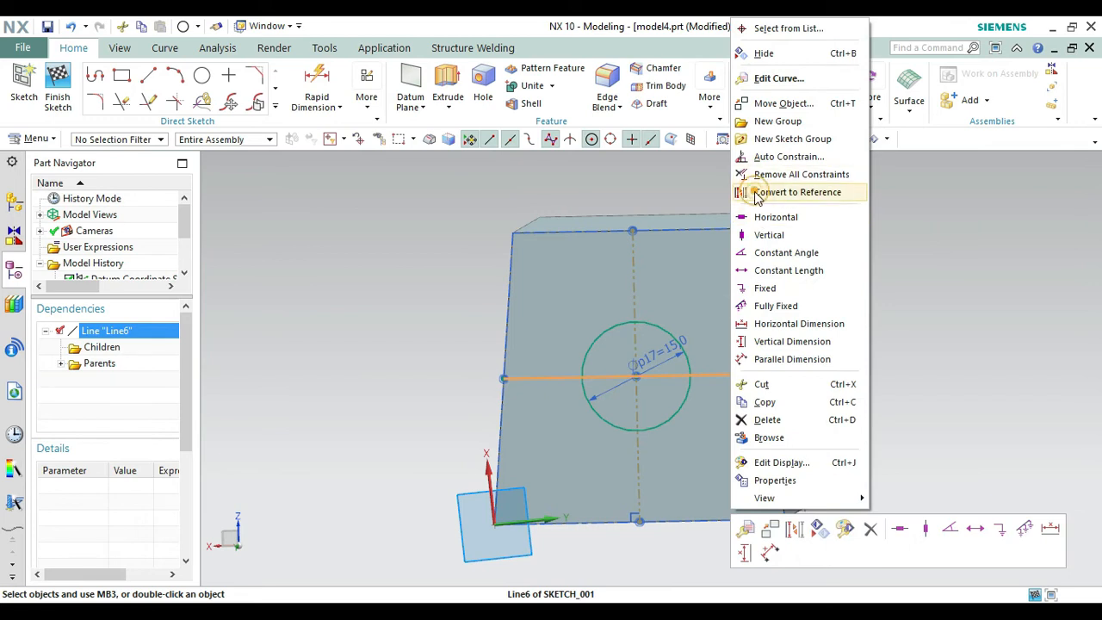
left_click(758, 194)
left_click(813, 141)
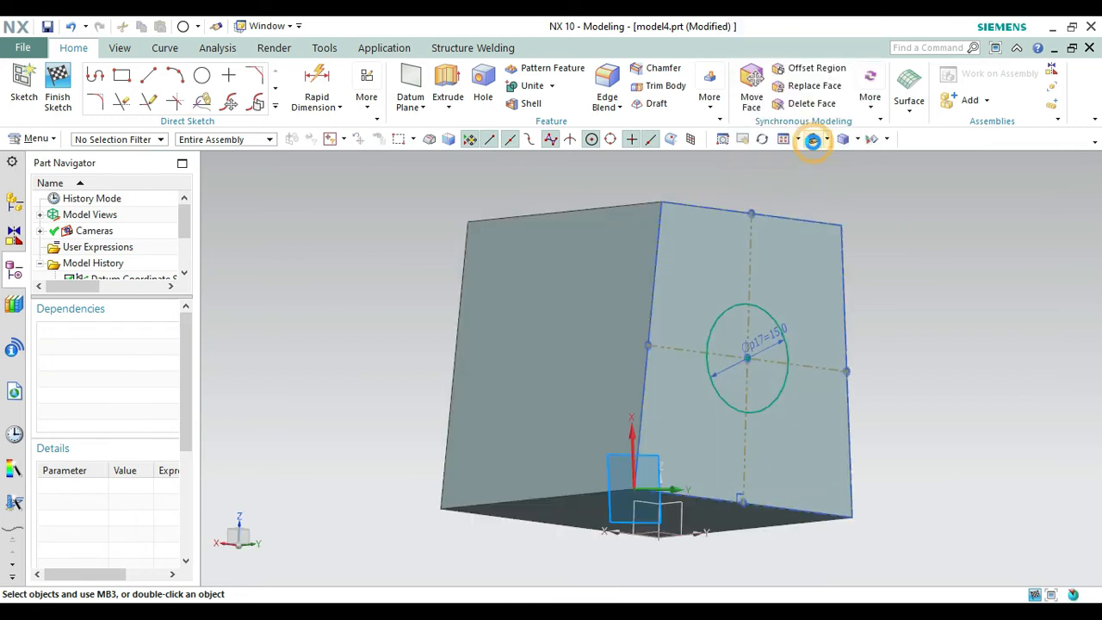
left_click(58, 86)
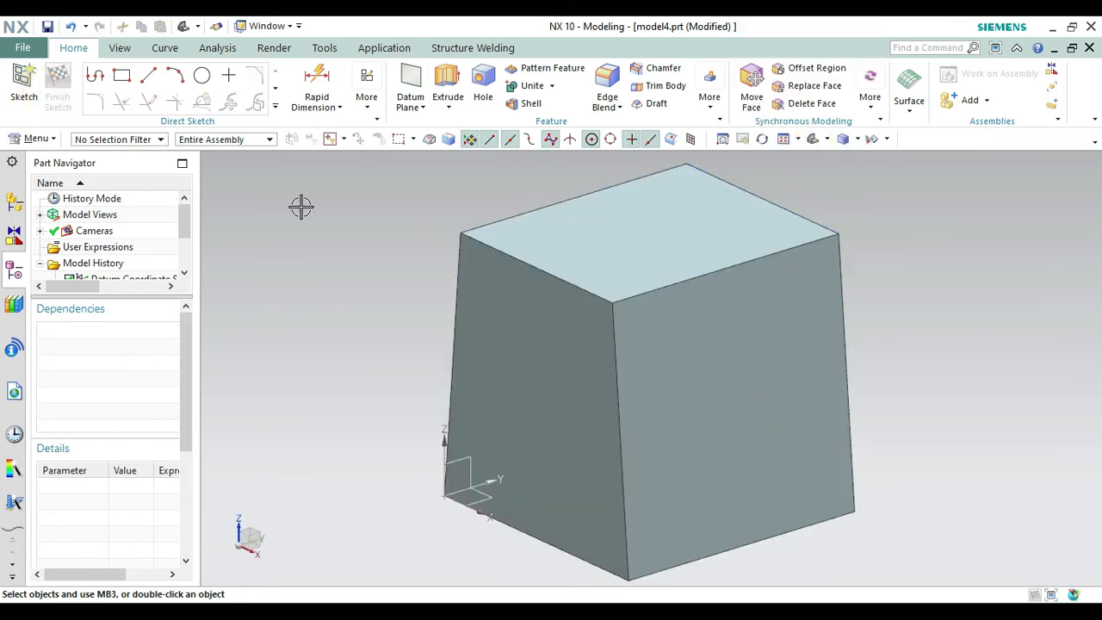
Extrude the circle through the block from 0 mm with the end limit Until Next, and subtract it to cut the hole.
left_click(204, 79)
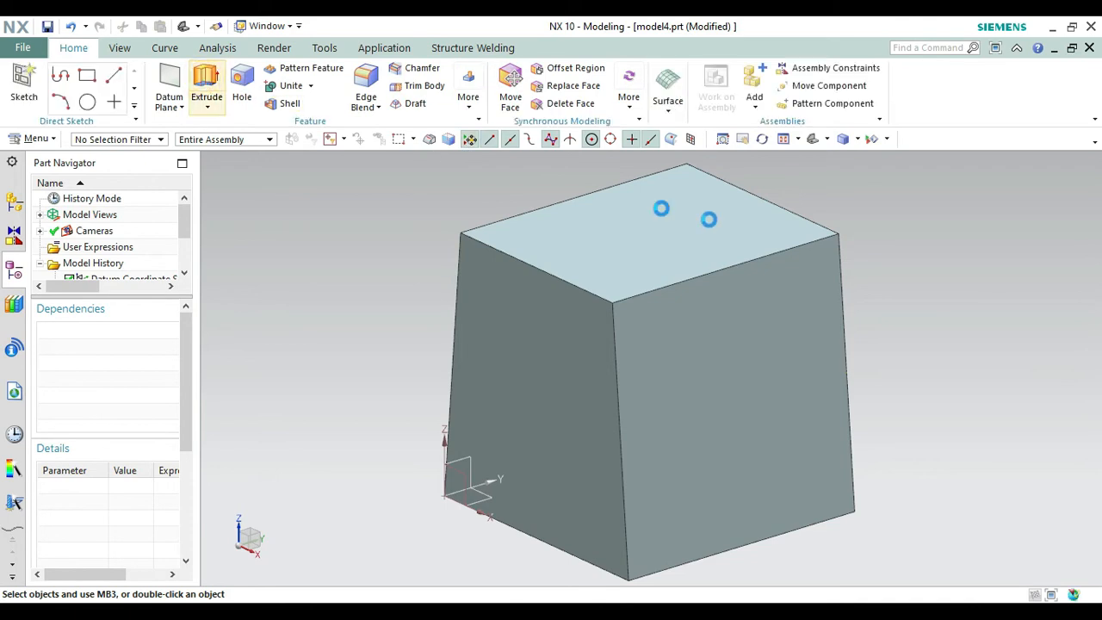
right_click(914, 269)
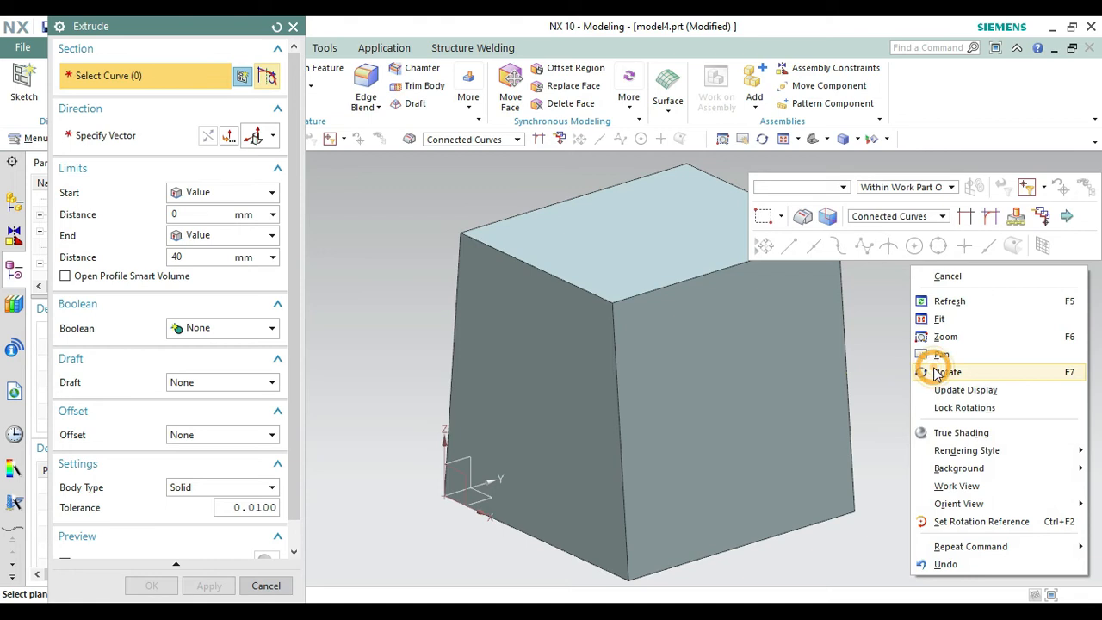
left_click(934, 372)
left_click_drag(903, 386, 871, 387)
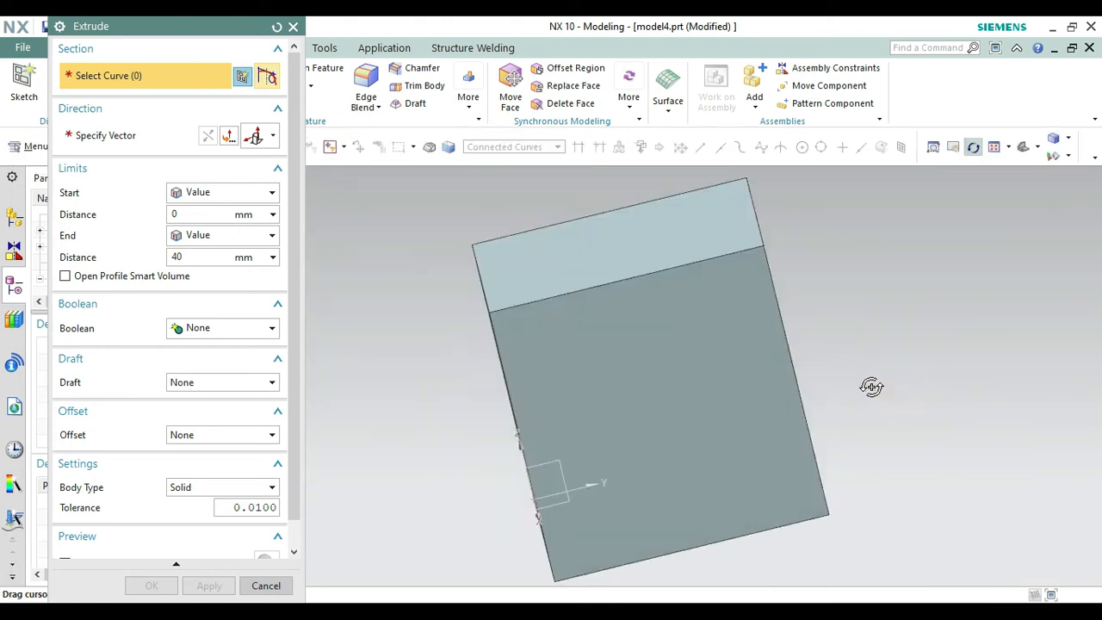
key("Escape")
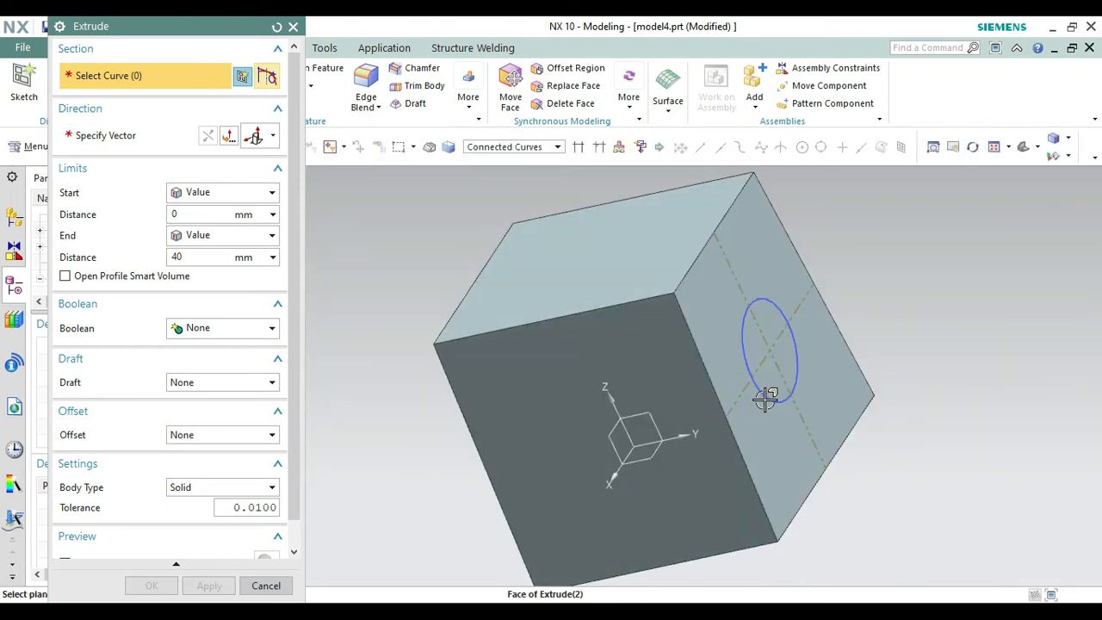
left_click(765, 396)
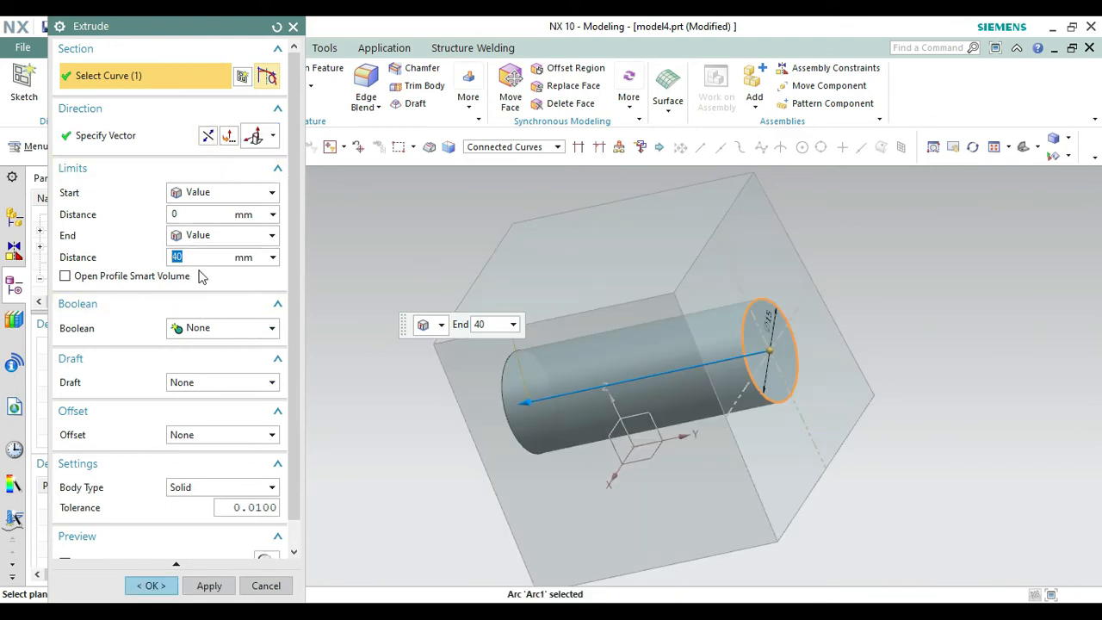
left_click(215, 235)
left_click(196, 286)
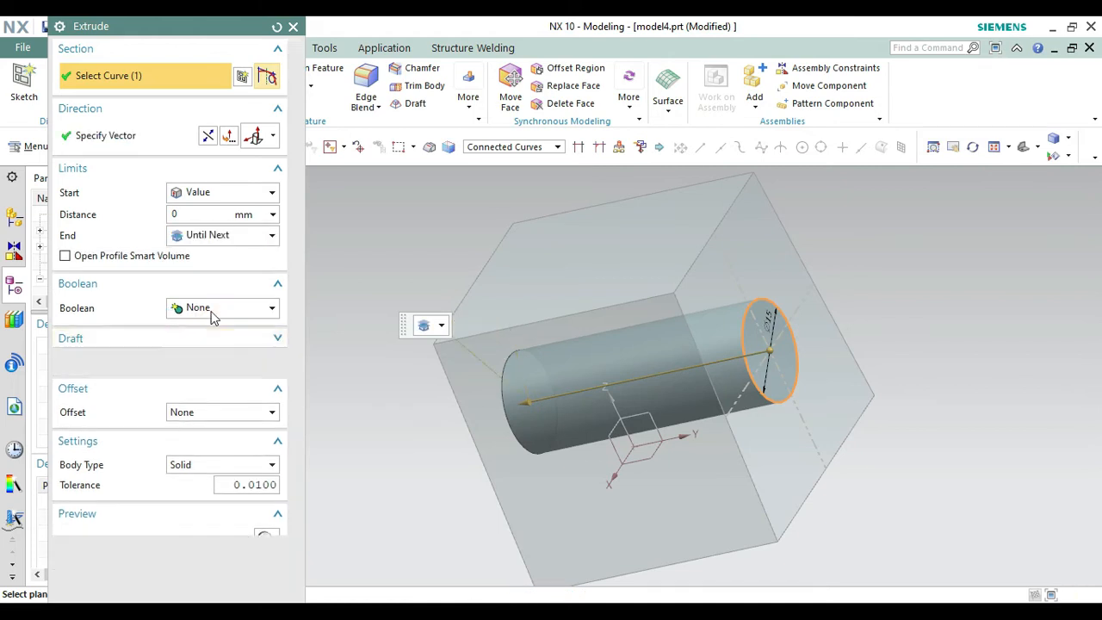
left_click(219, 308)
left_click(202, 360)
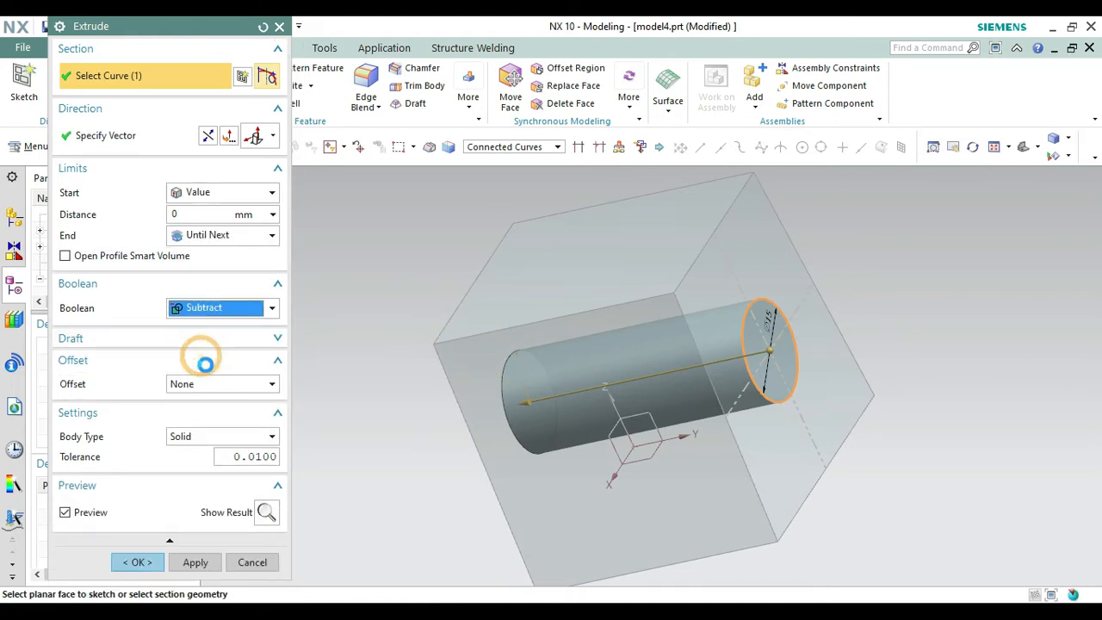
left_click(149, 586)
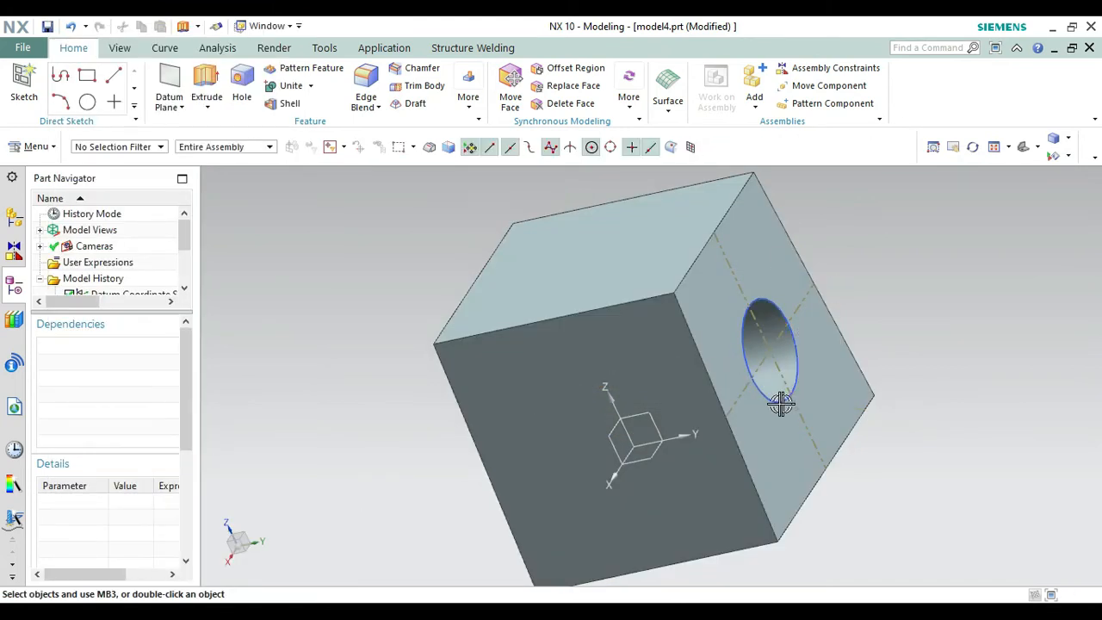
Start a new sketch on the block's side face that carries the hole's reference centre lines, keeping the inferred horizontal reference.
right_click(956, 407)
left_click(957, 203)
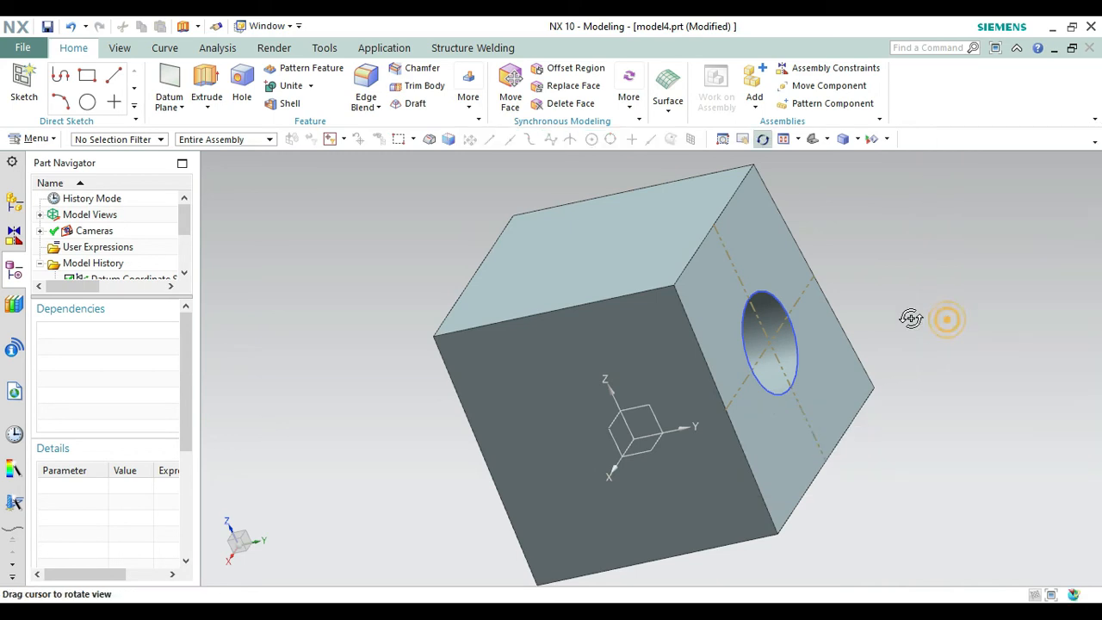
left_click_drag(912, 317, 878, 332)
key("Escape")
left_click(27, 97)
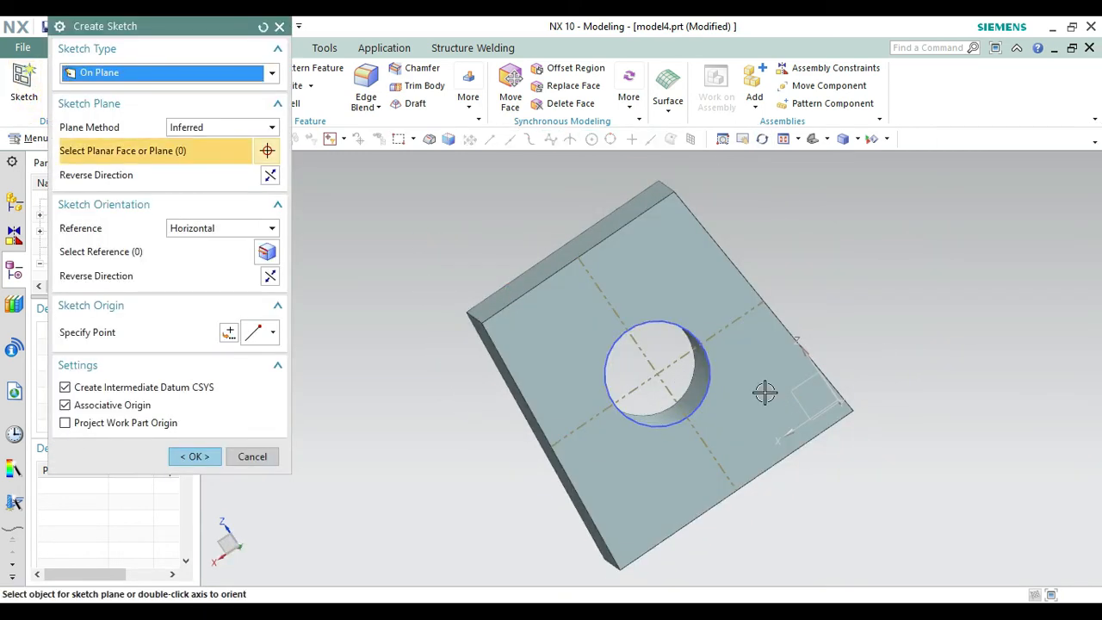
left_click(731, 384)
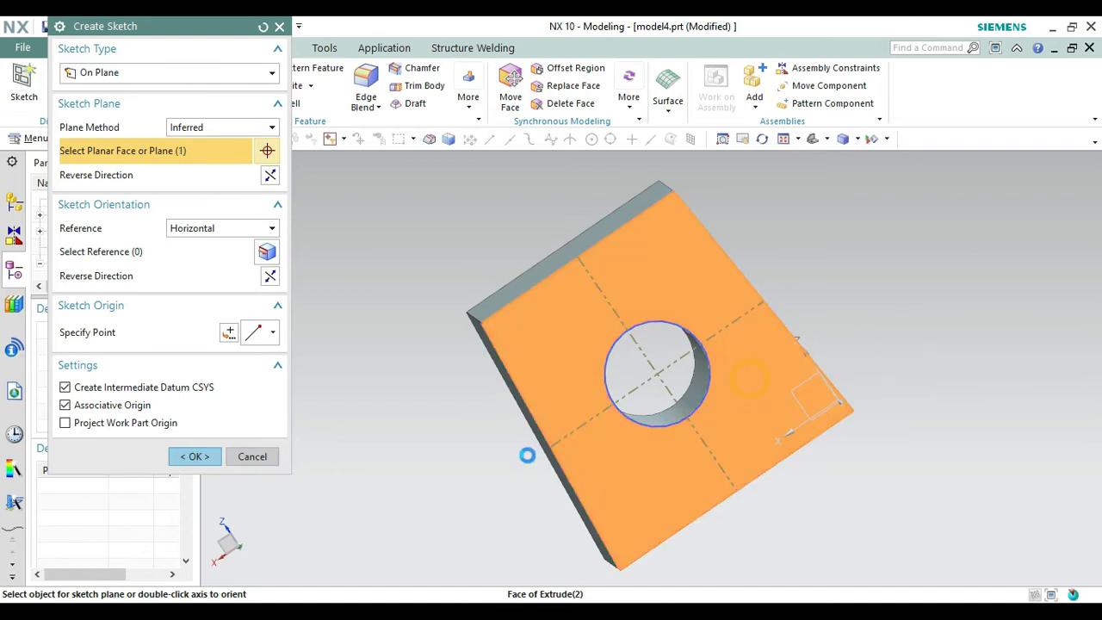
left_click(214, 456)
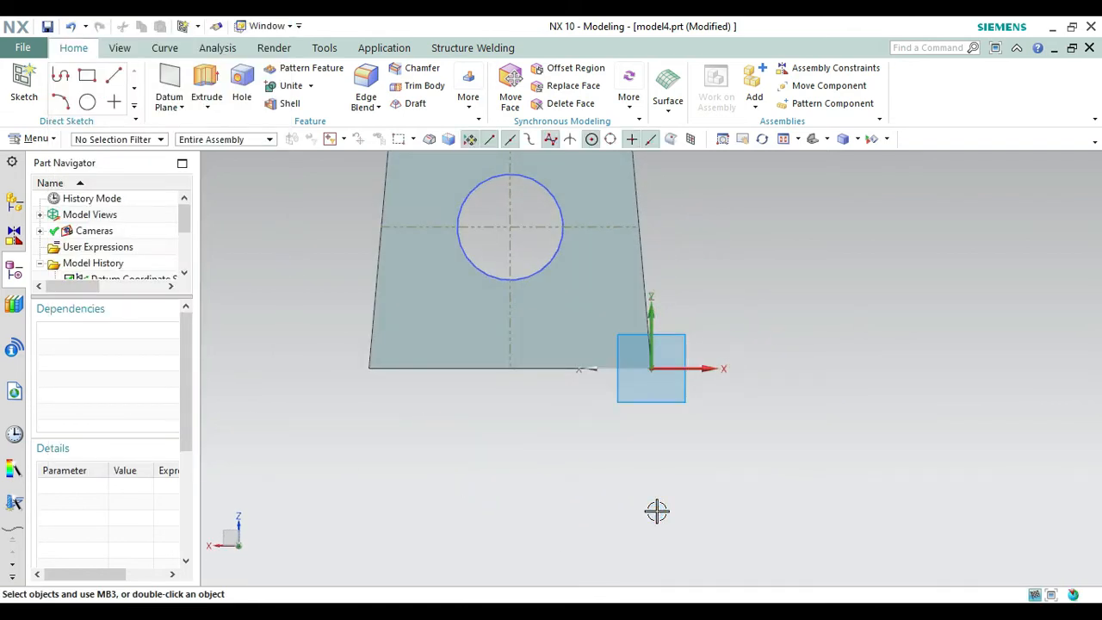
right_click(656, 512)
left_click(773, 293)
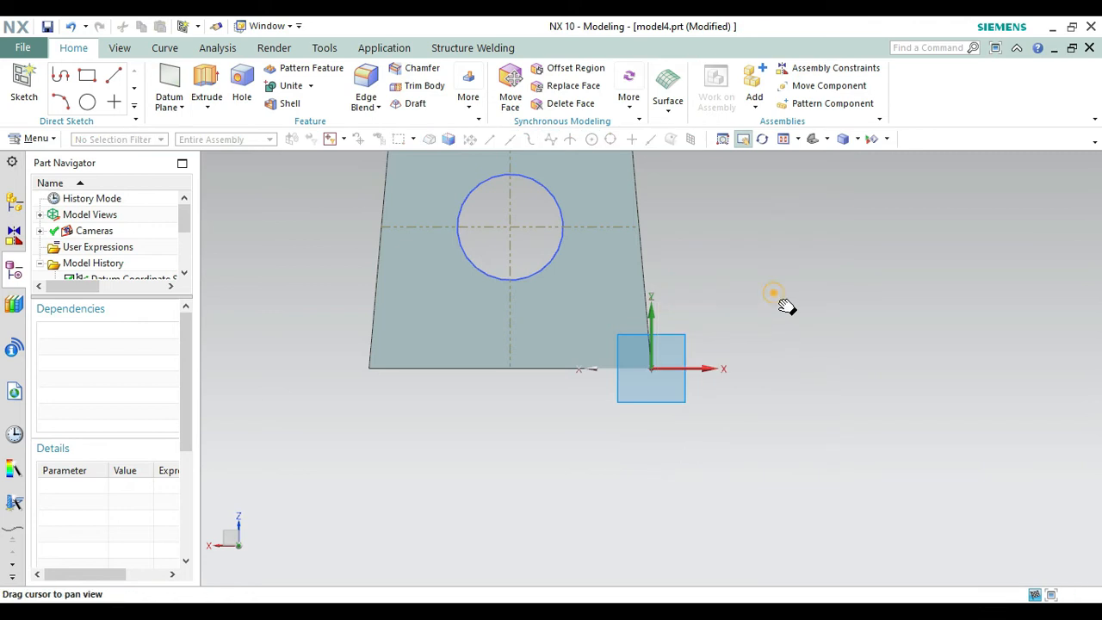
left_click_drag(786, 305, 861, 418)
key("Escape")
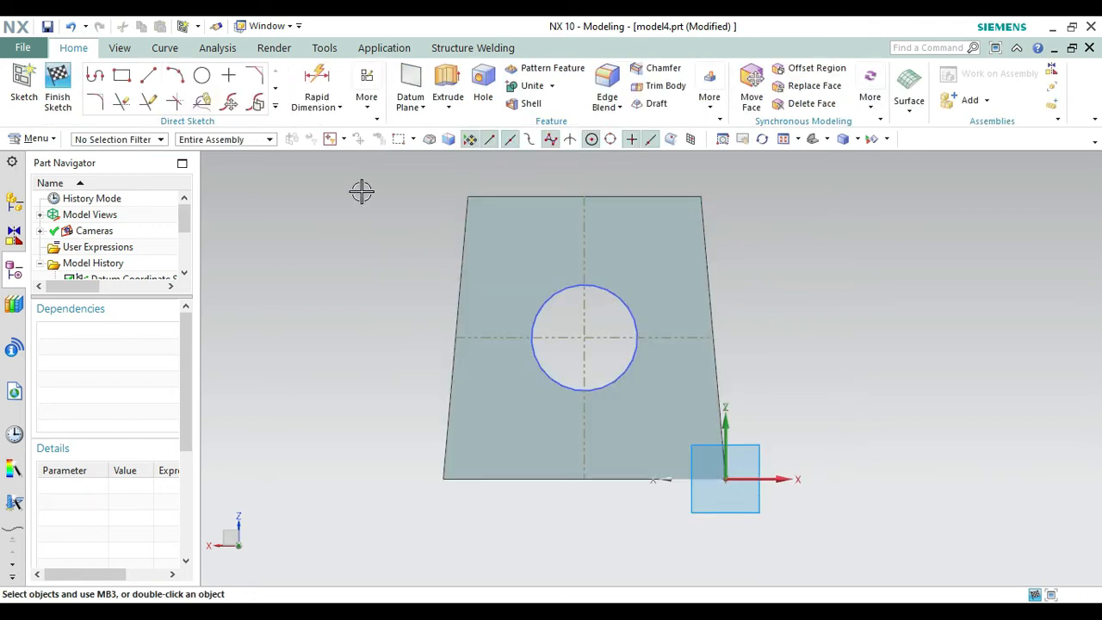
Sketch a 30 mm diameter circle concentric with the through hole on the side face and finish the sketch.
left_click(204, 77)
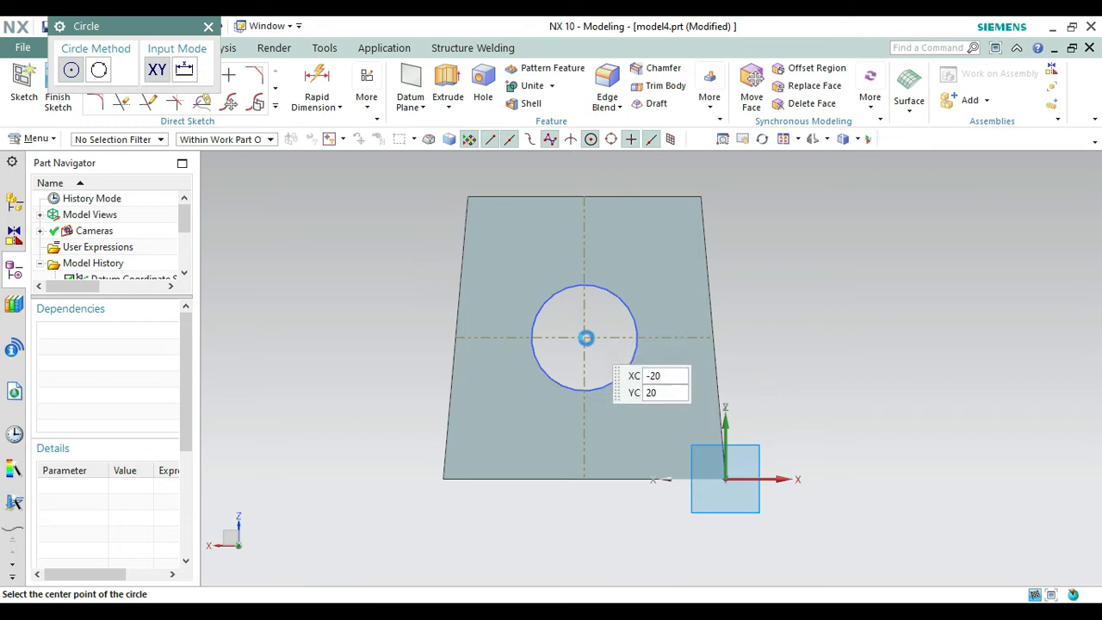
left_click(586, 337)
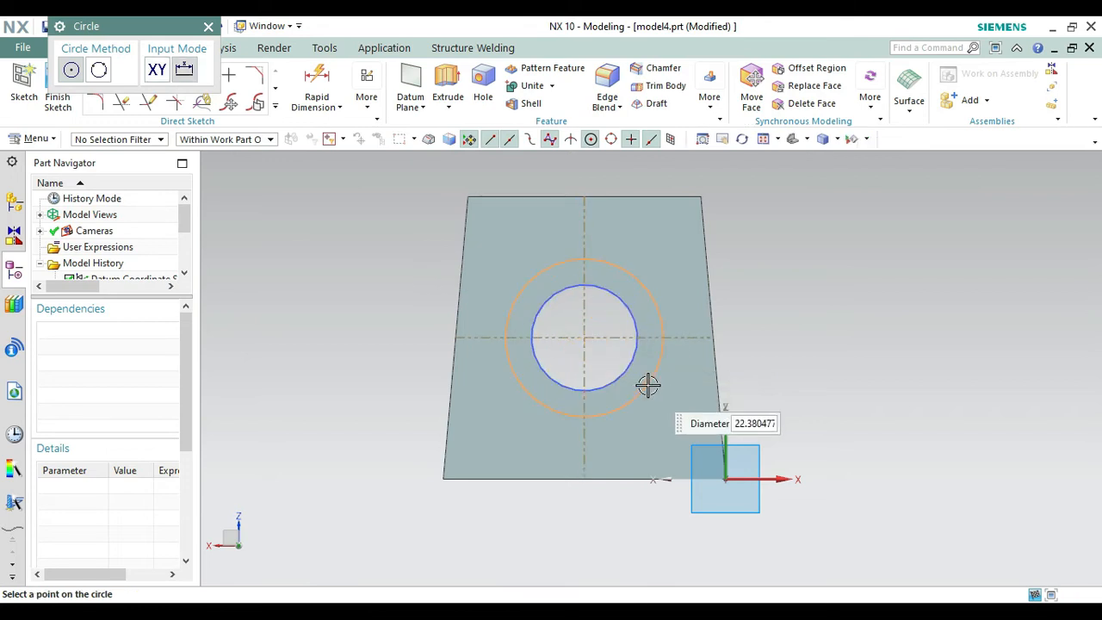
key("Return")
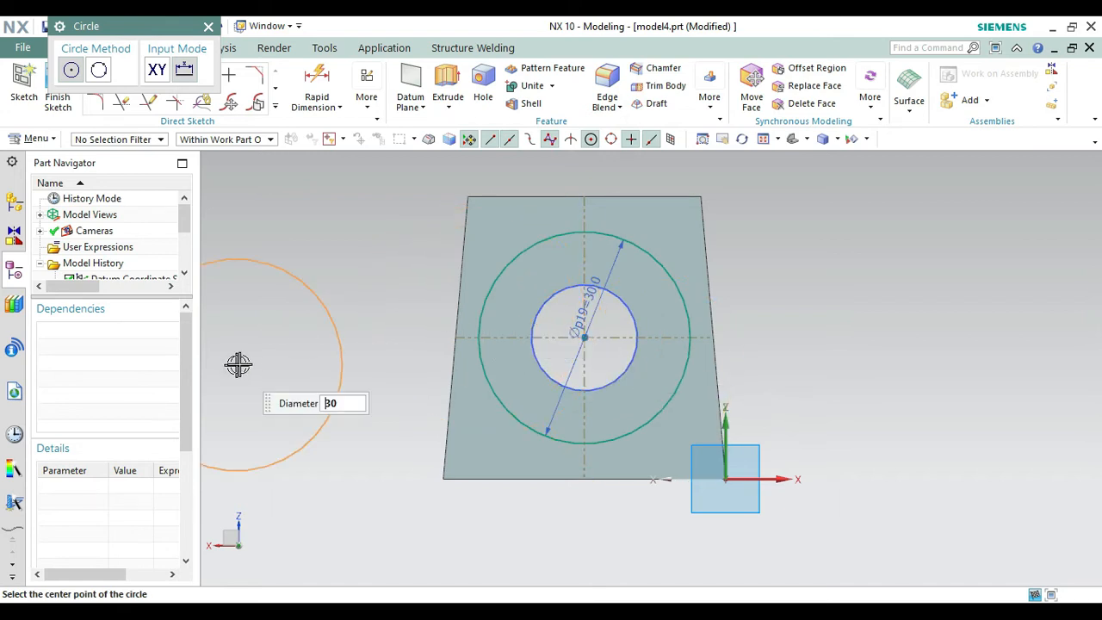
key("Escape")
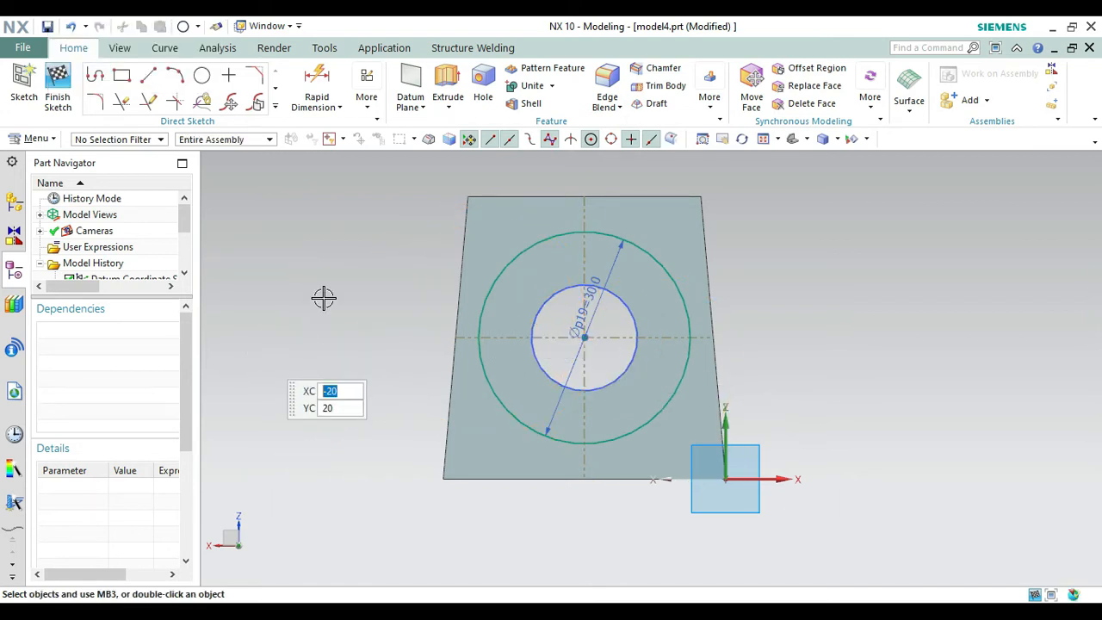
left_click(57, 86)
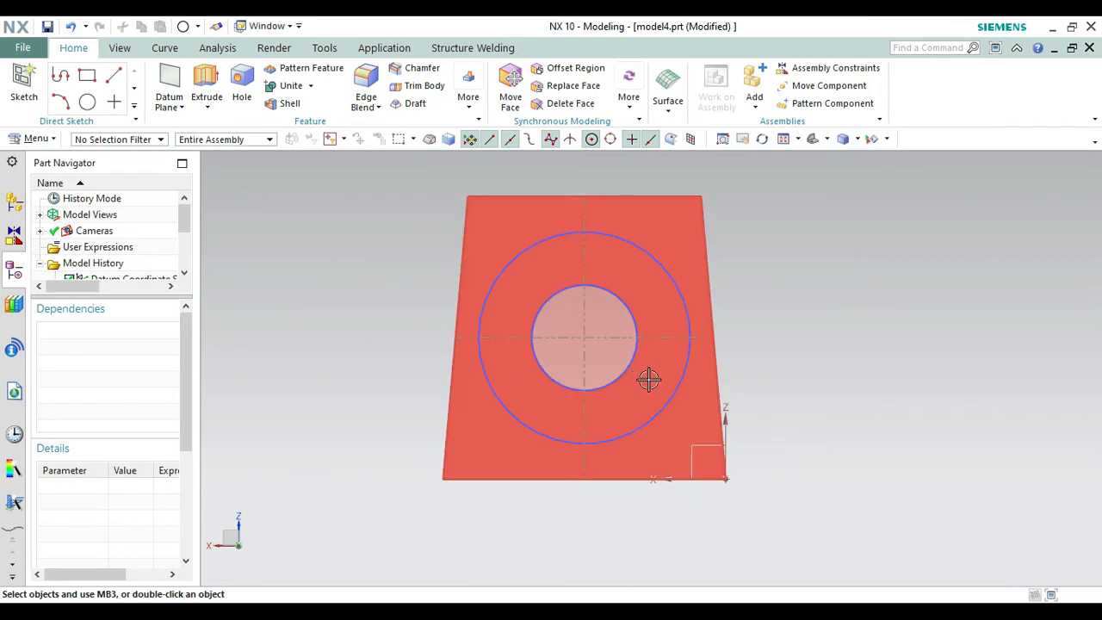
Hide the sketch containing the 15 mm hole circle and its centre lines.
right_click(633, 318)
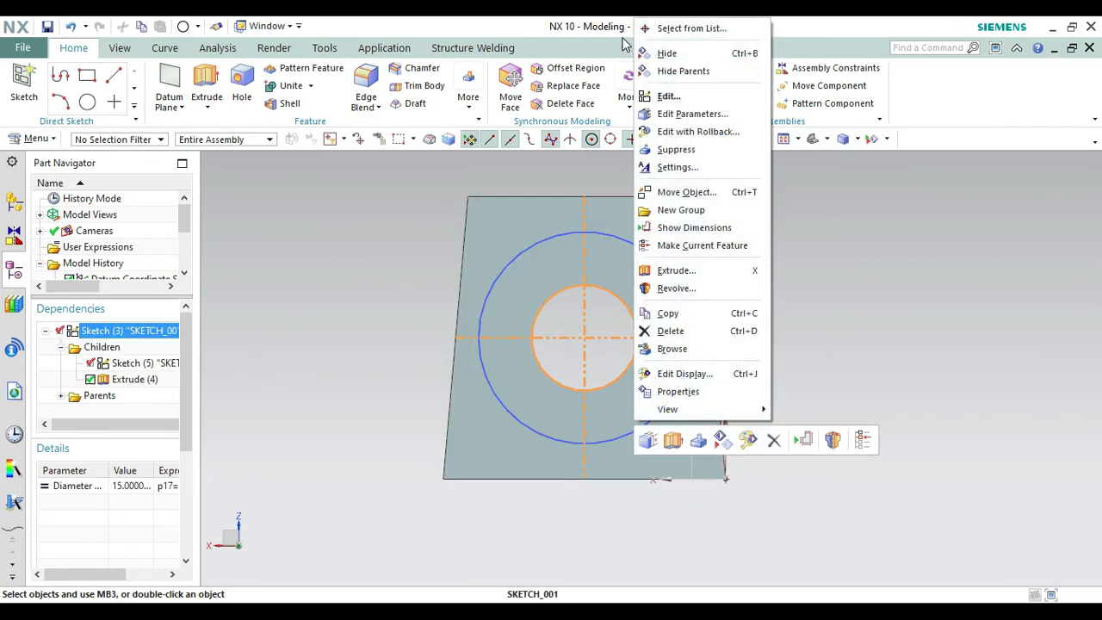
left_click(659, 53)
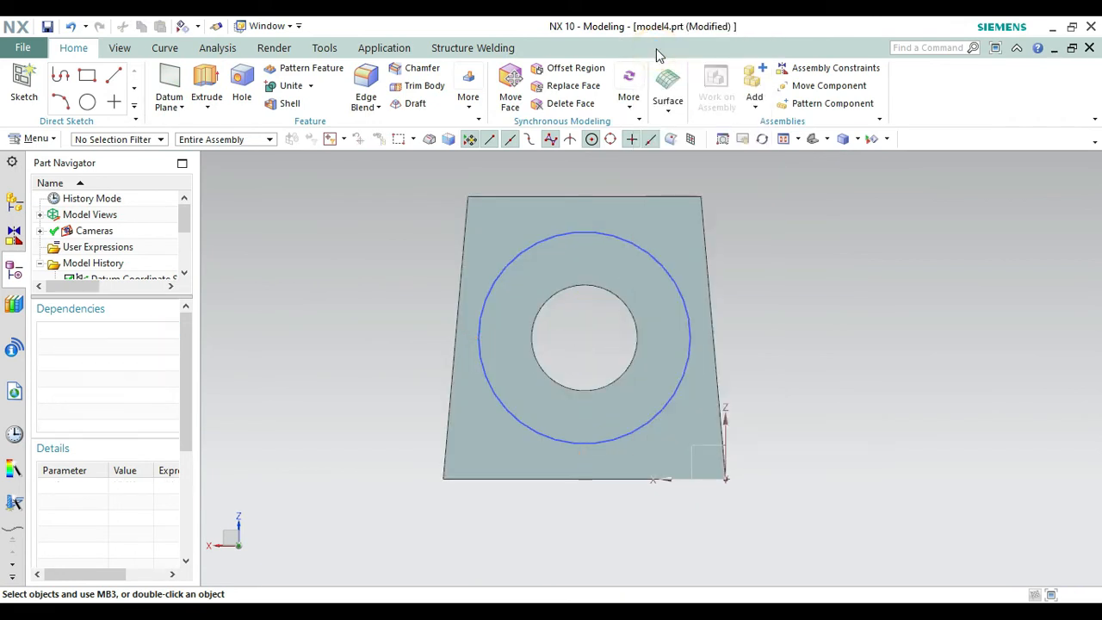
Create an associative datum plane offset 5 mm outward from the block's bottom face.
left_click(811, 138)
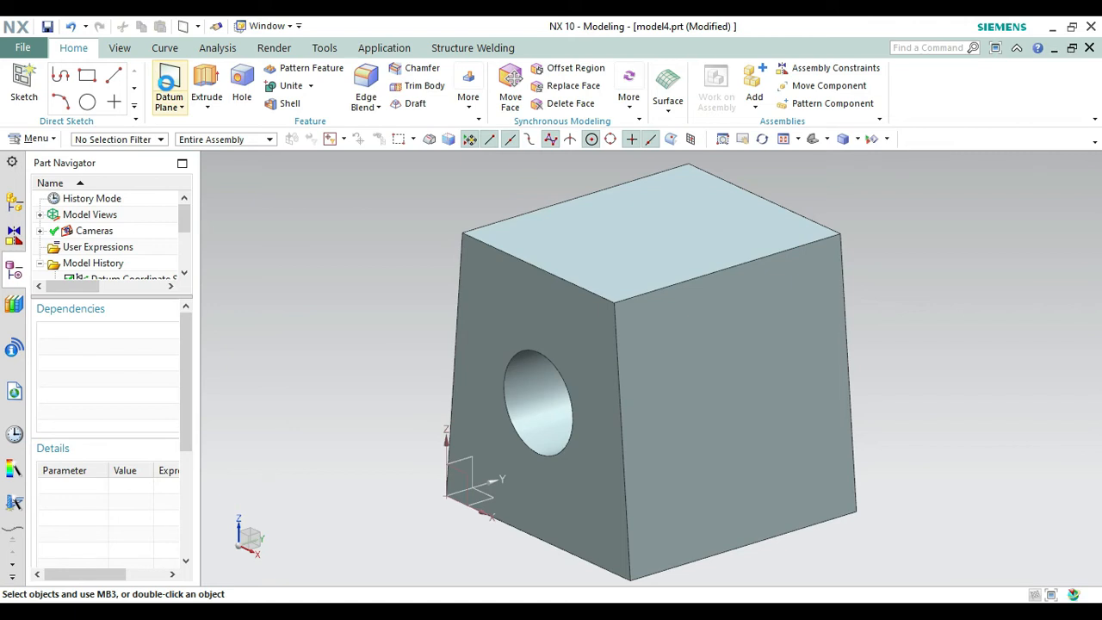
left_click(169, 83)
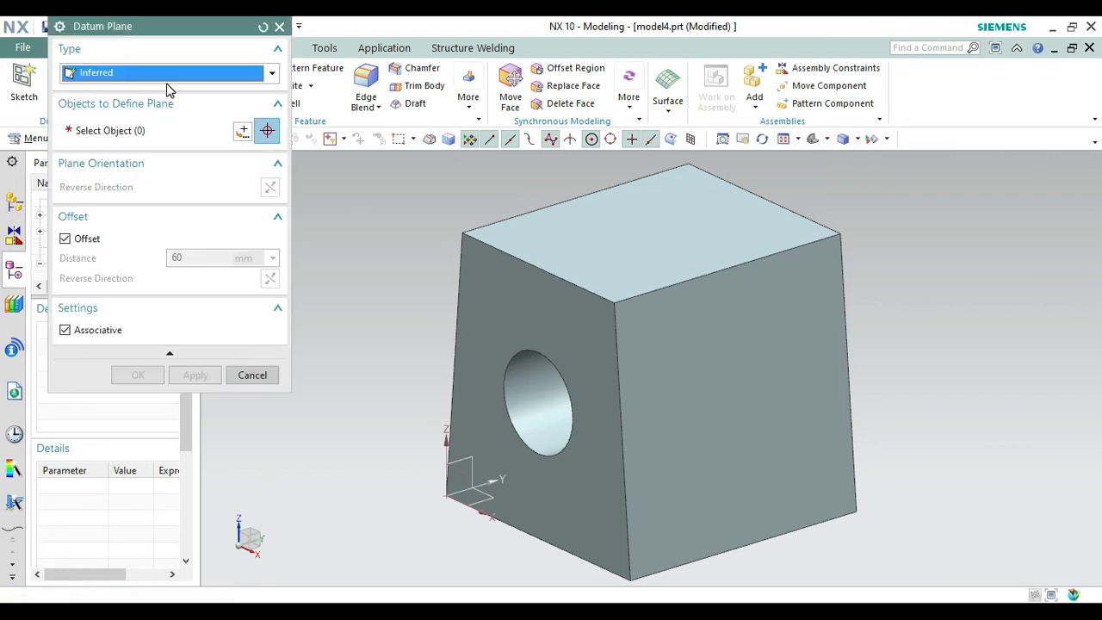
right_click(917, 320)
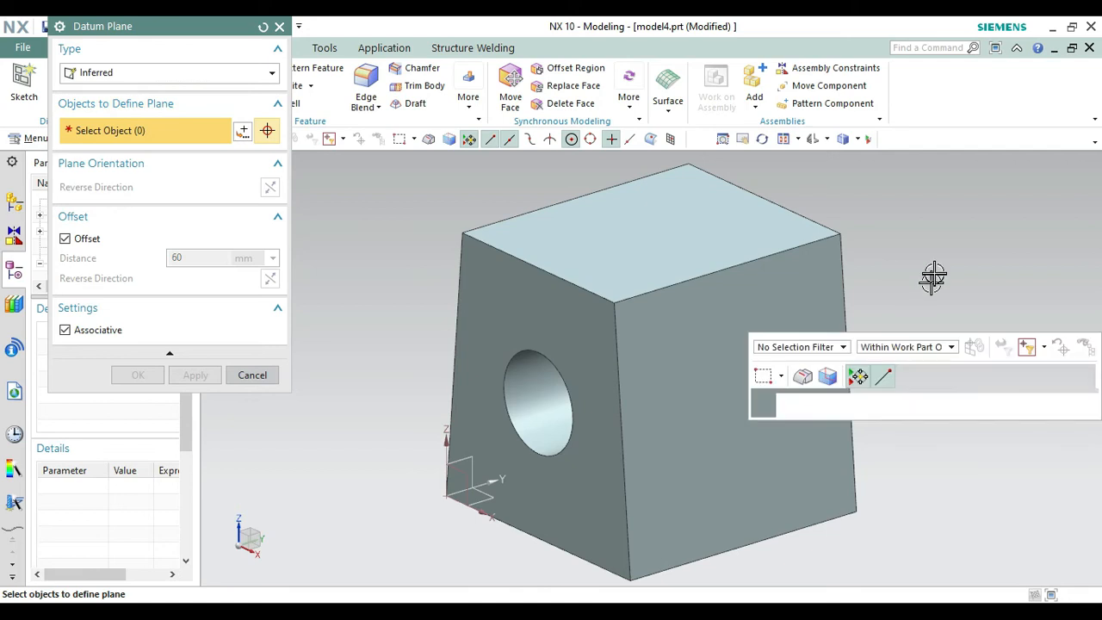
left_click(940, 128)
left_click_drag(886, 309, 867, 261)
key("Escape")
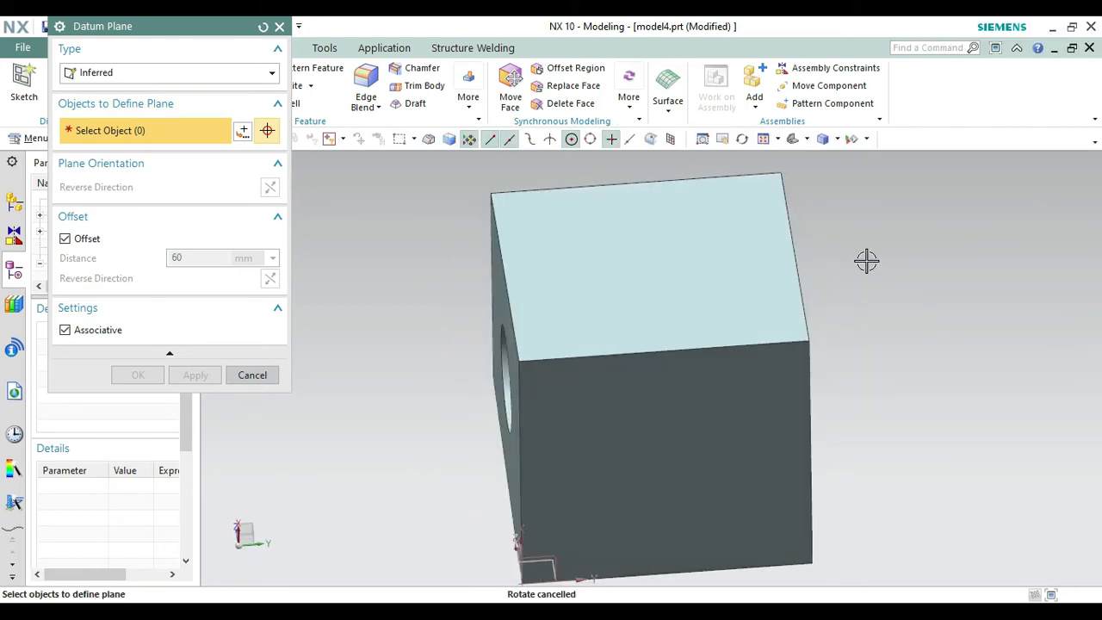
left_click(659, 459)
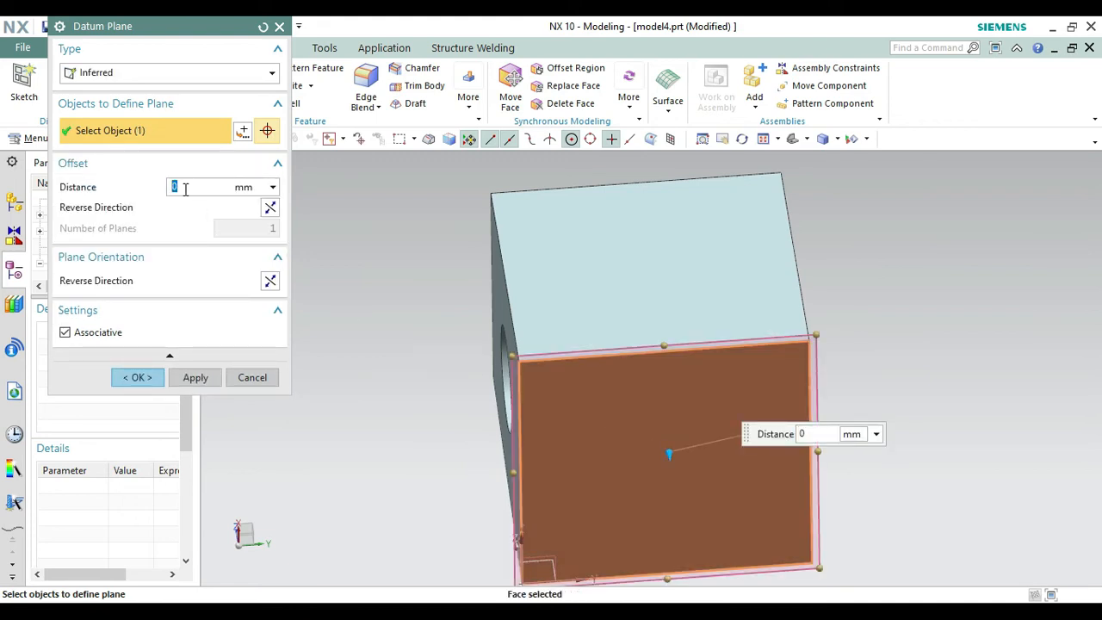
type("5")
key("Return")
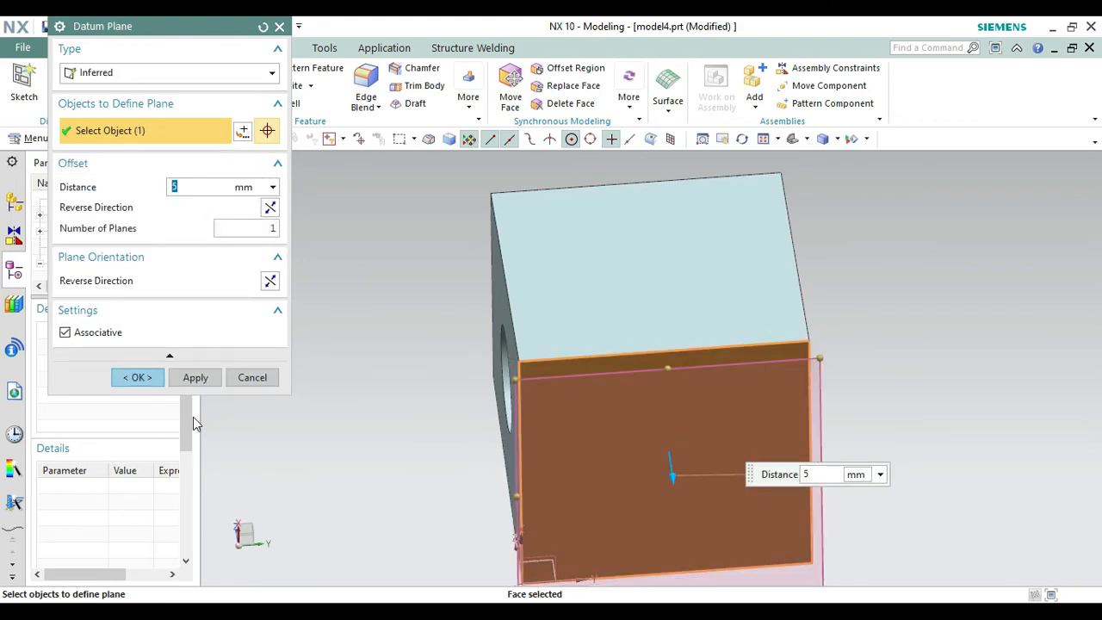
left_click(139, 378)
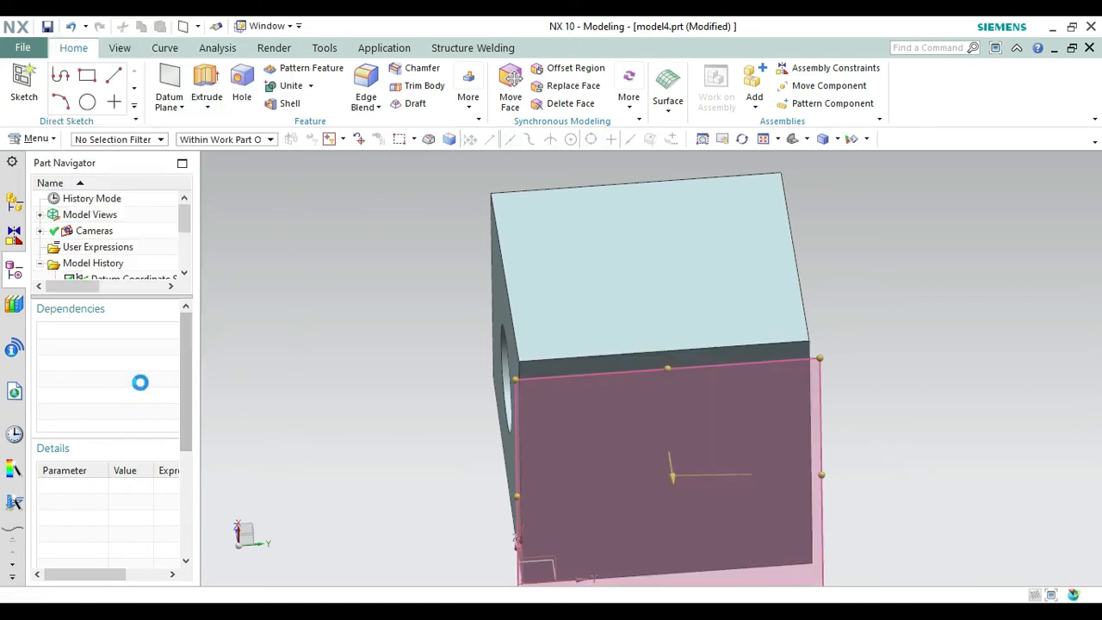
Start a new sketch on the offset datum plane below the block, keeping the inferred horizontal reference.
left_click(24, 86)
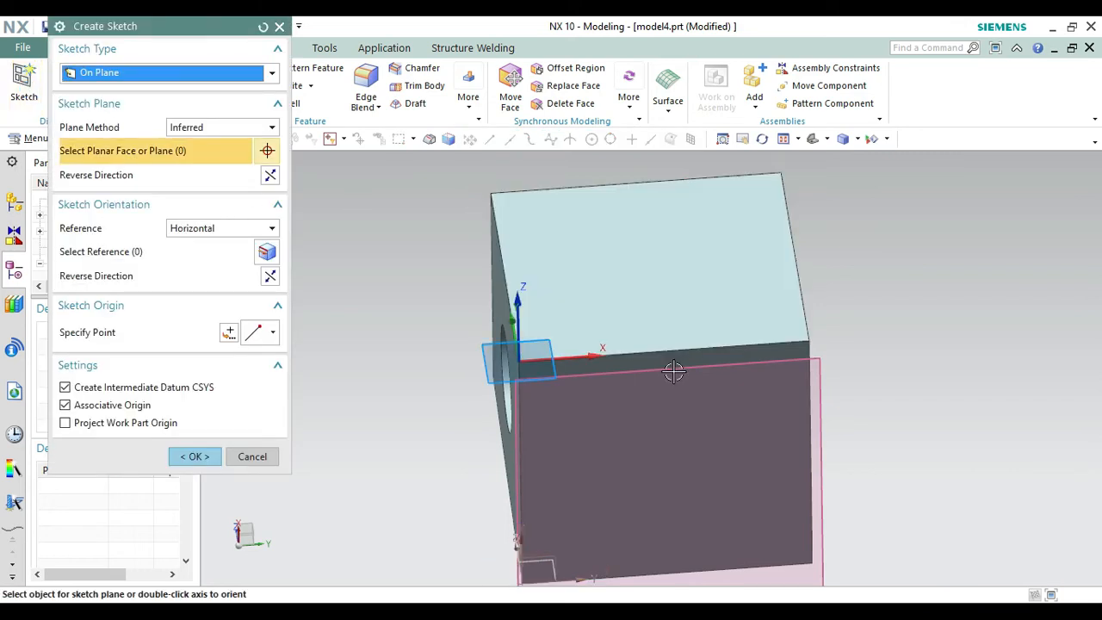
left_click(826, 421)
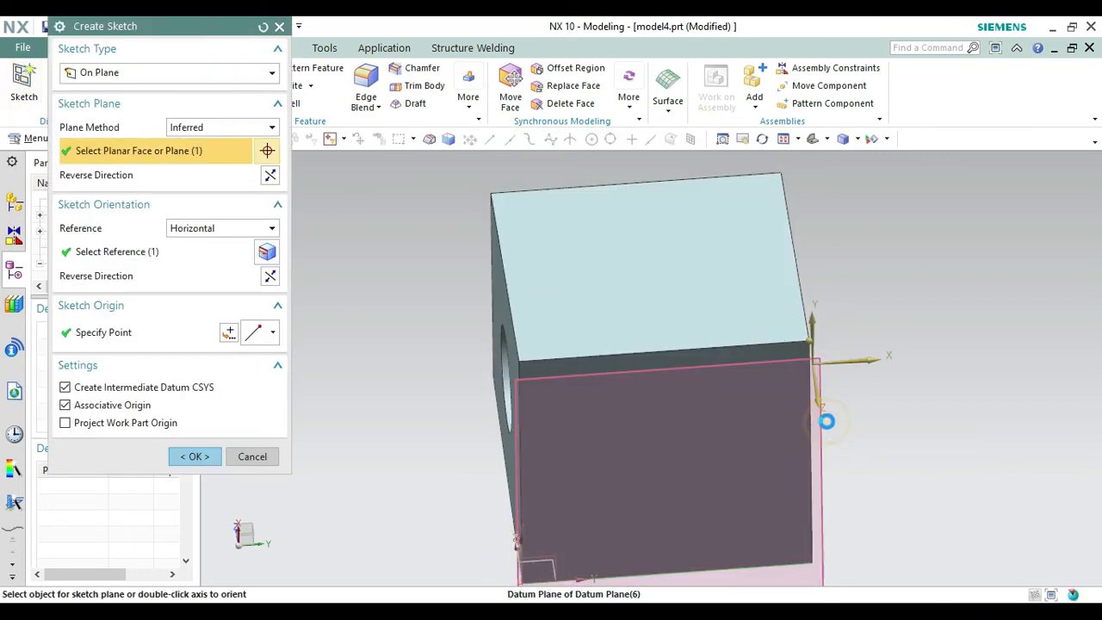
left_click(196, 457)
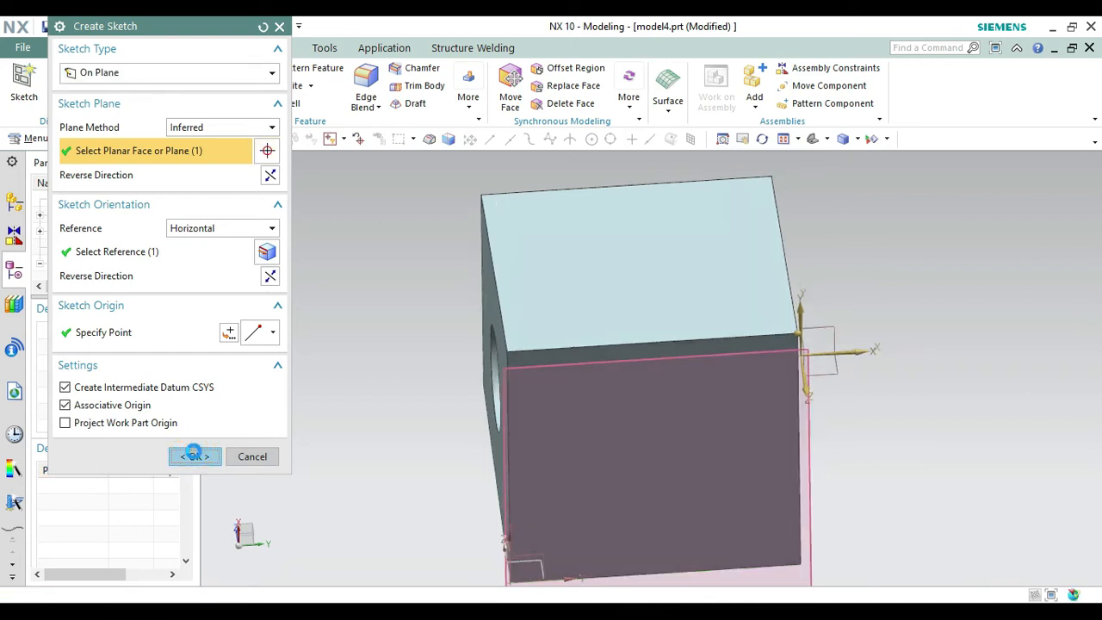
Draw a 130 mm line at 0° from the midpoint of the block's bottom edge opposite the 30 mm circle, running across and beyond the block.
right_click(933, 390)
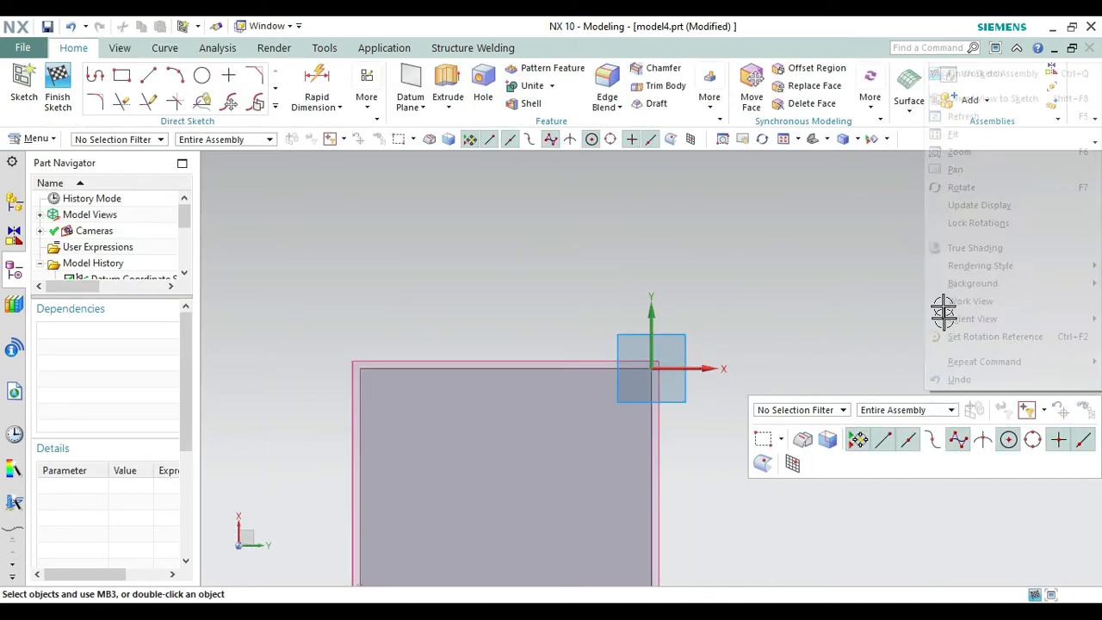
left_click(954, 170)
left_click_drag(826, 411, 814, 267)
key("Escape")
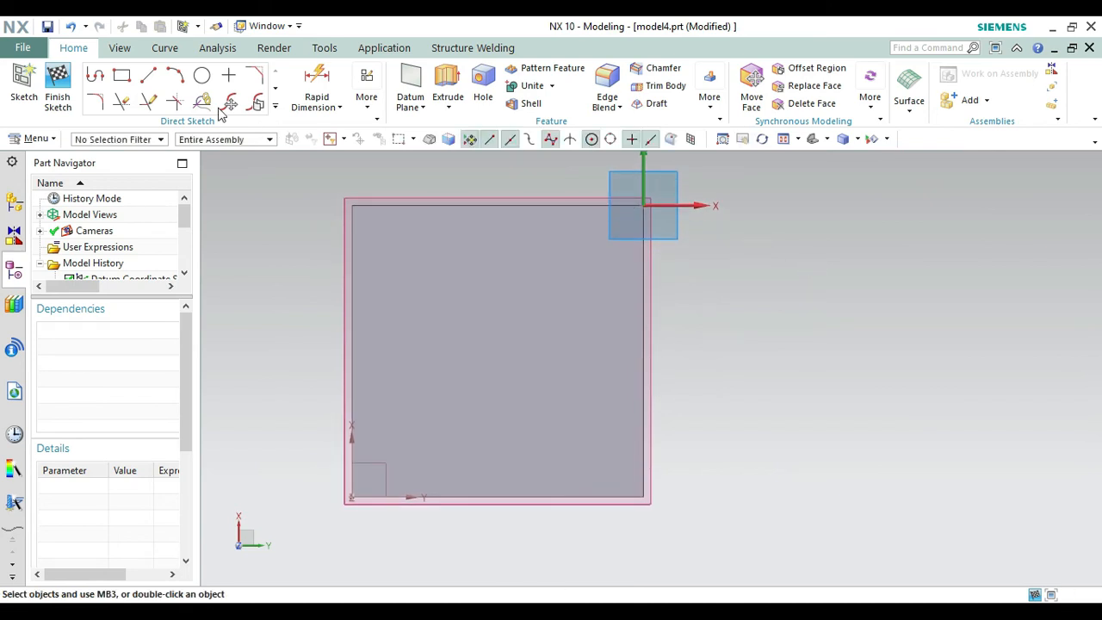
left_click(149, 77)
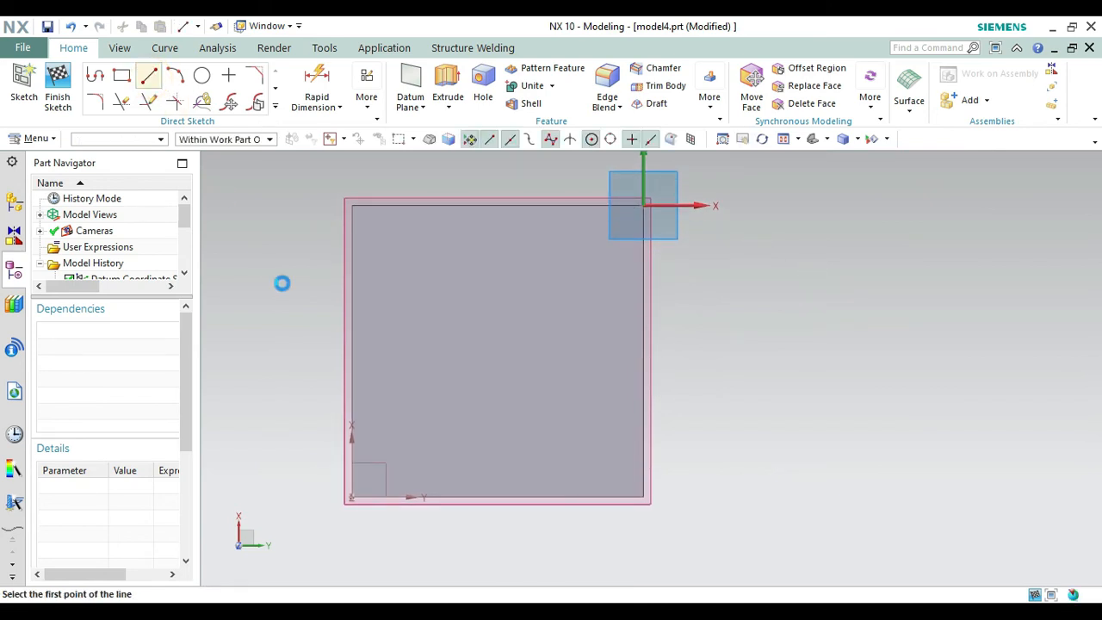
left_click(355, 346)
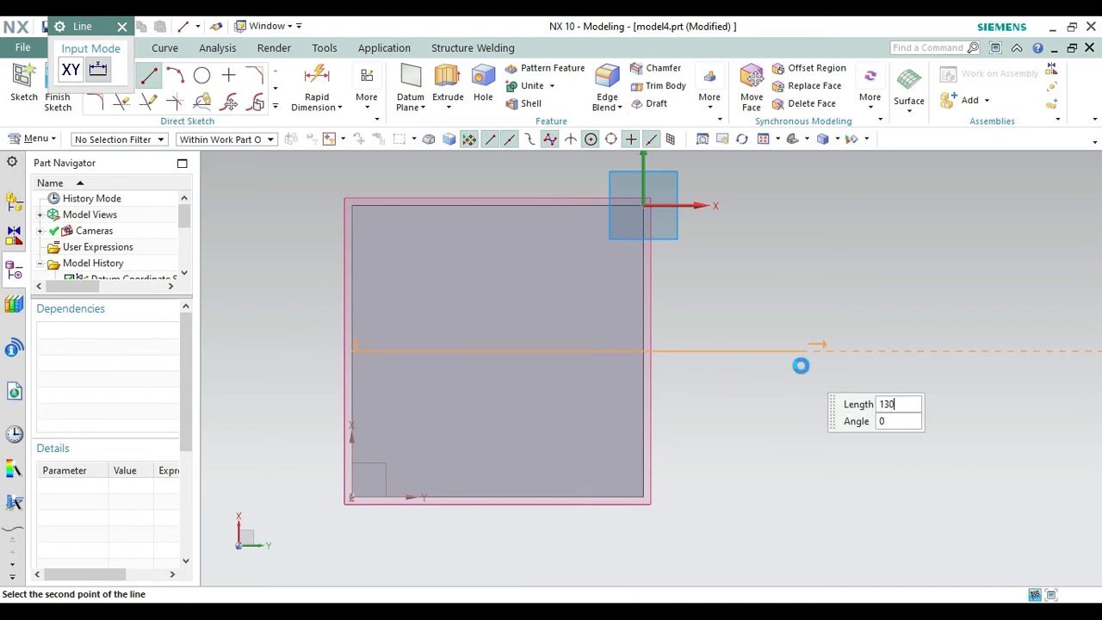
key("Return")
key("Escape")
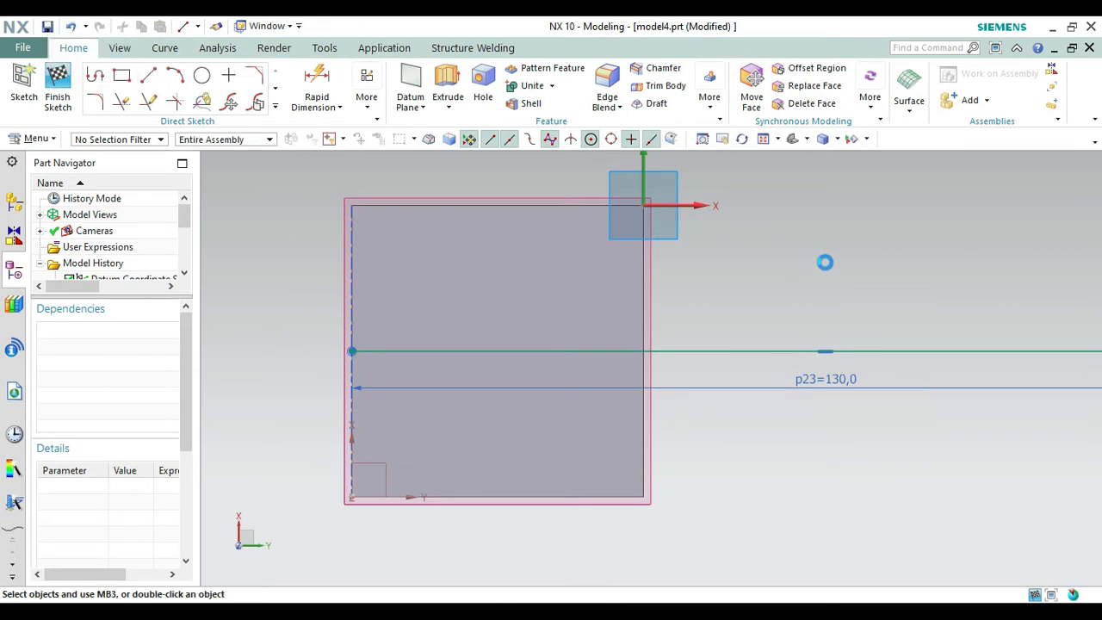
Sketch a 60 mm diameter circle centred on the far end of the 130 mm line.
right_click(824, 263)
left_click(860, 299)
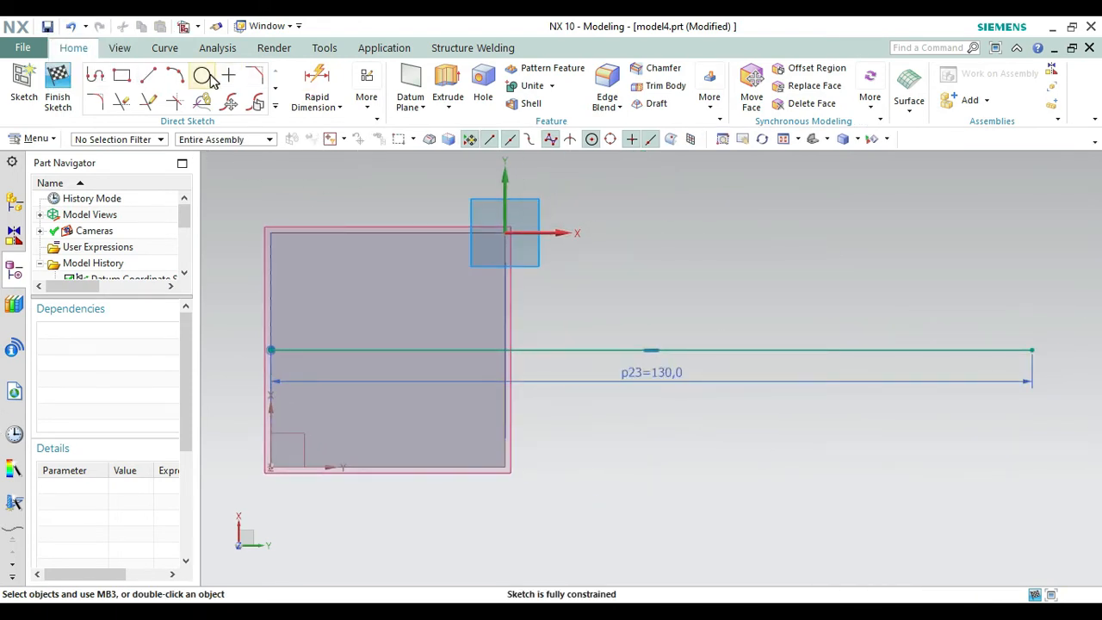
left_click(205, 77)
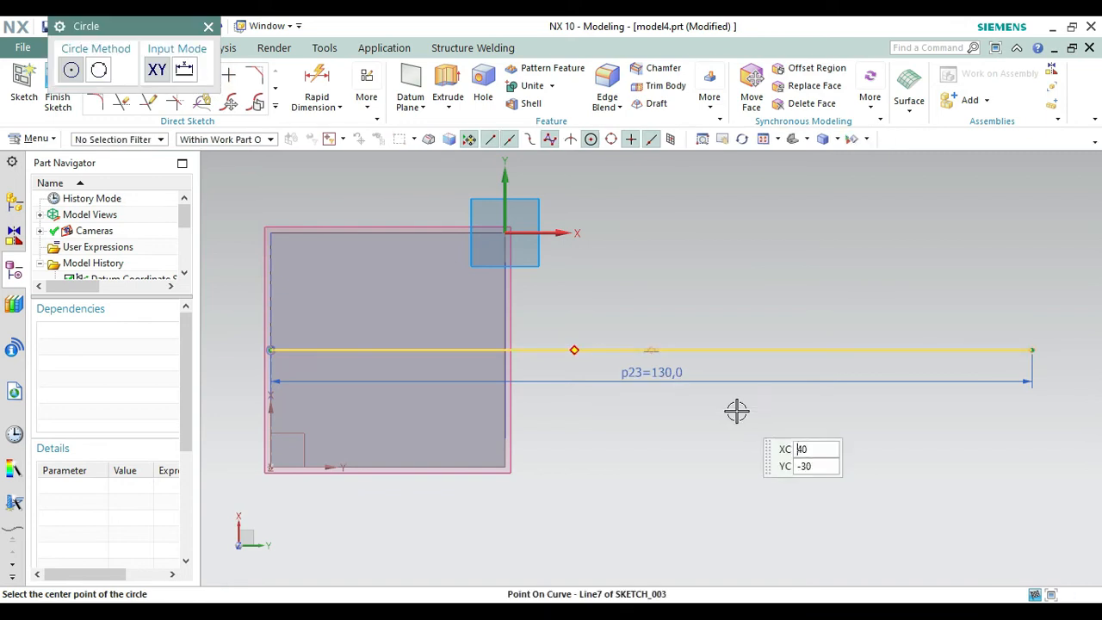
left_click(1032, 350)
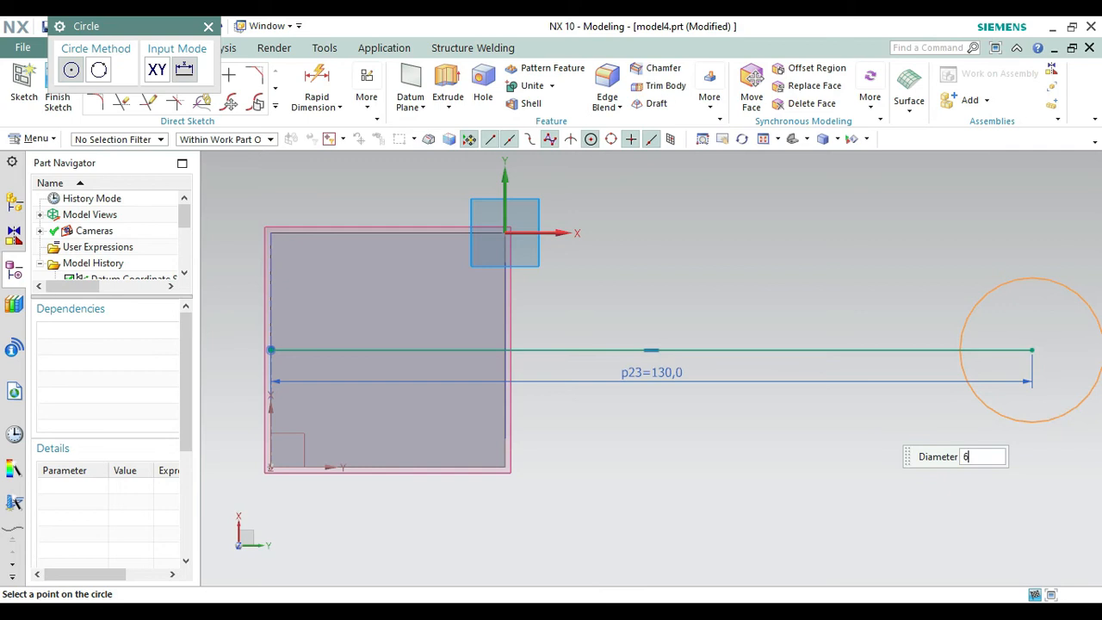
key("Escape")
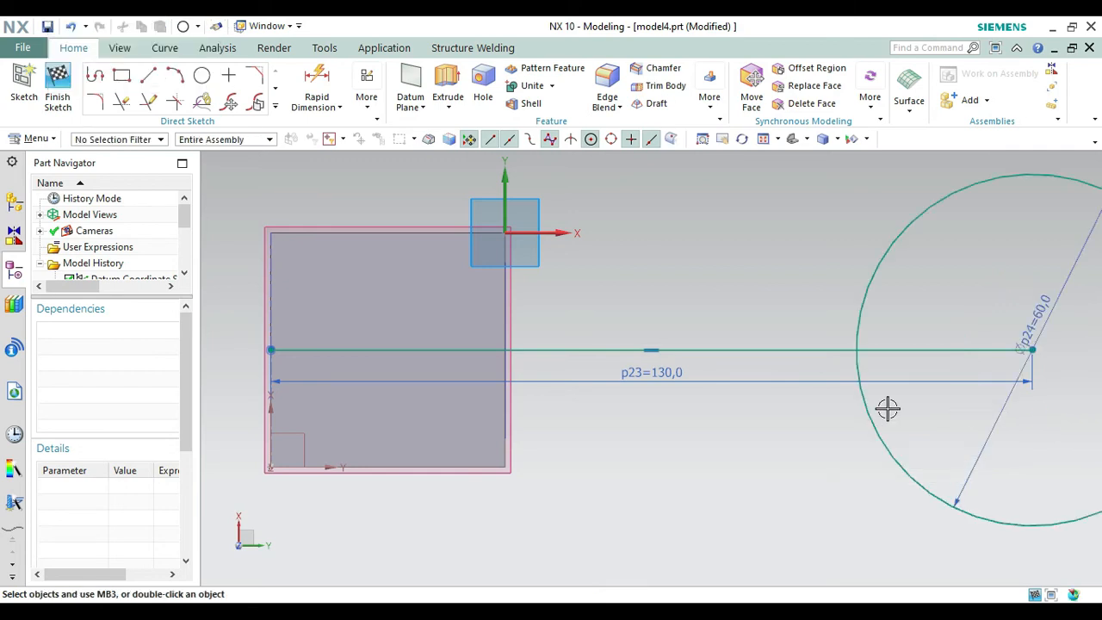
Convert the 130 mm line to a reference line and finish the sketch.
left_click(779, 349)
right_click(779, 349)
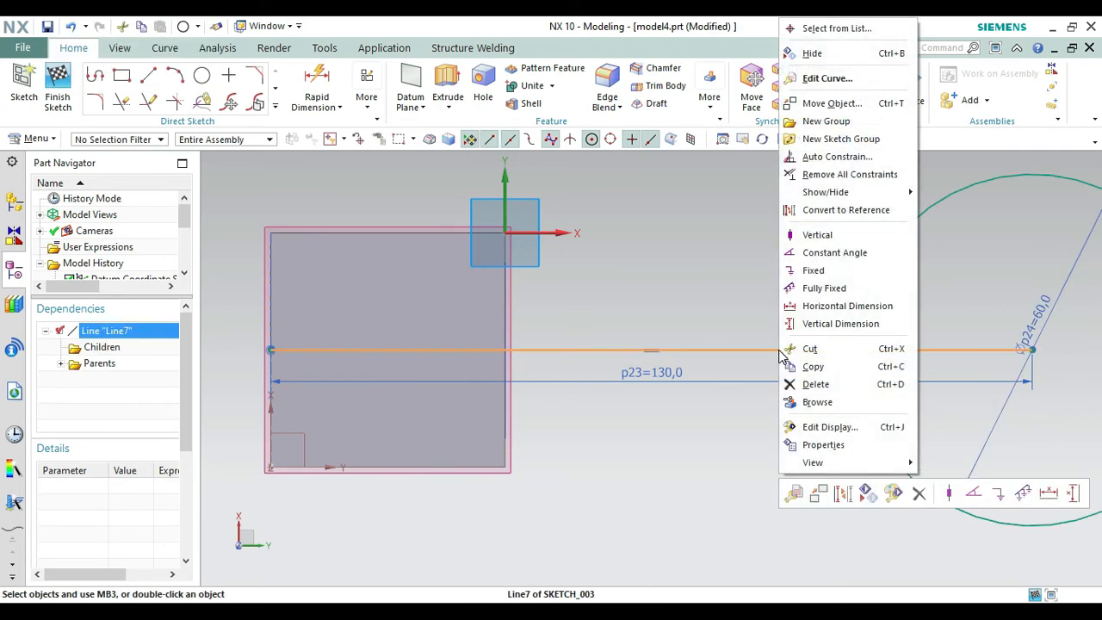
left_click(815, 210)
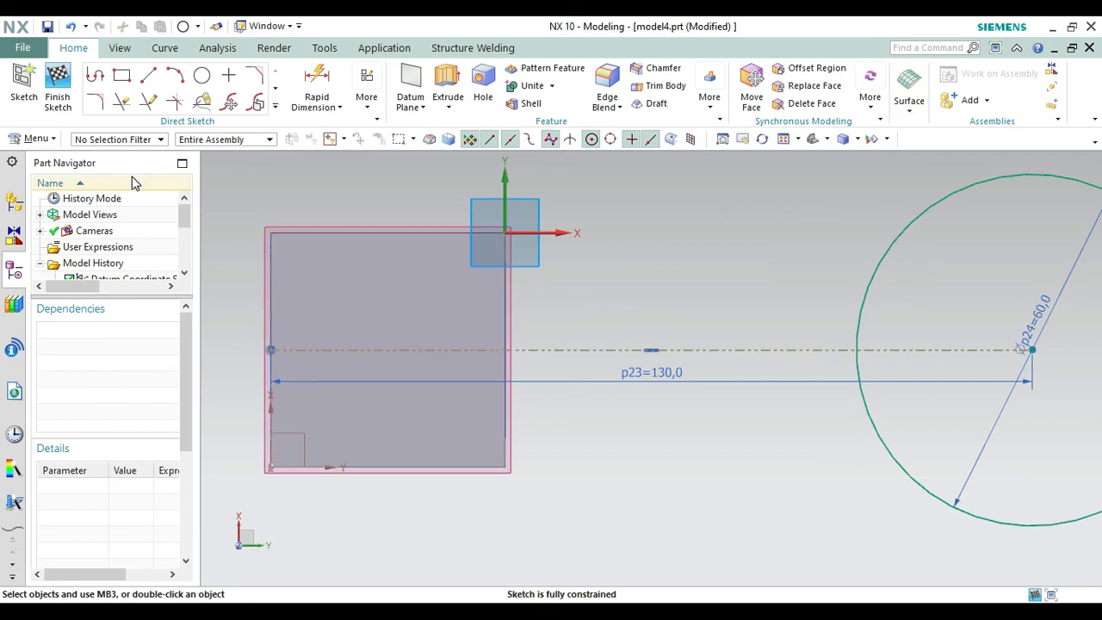
left_click(61, 96)
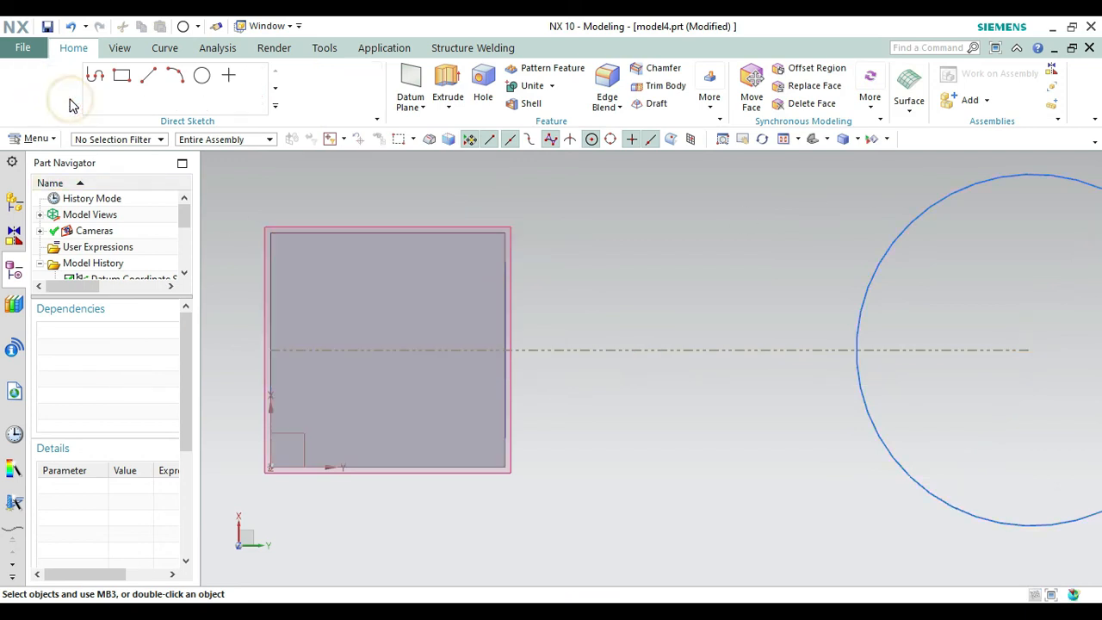
Extrude the 60 mm circle upward 50 mm as a separate solid body, with the Boolean set to None.
left_click(813, 140)
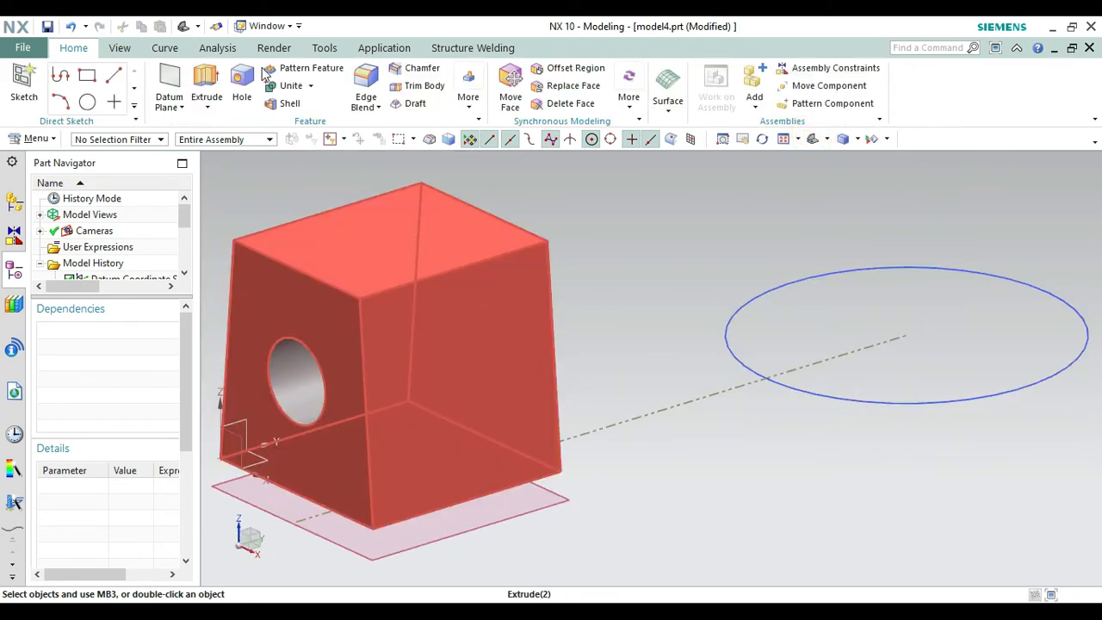
left_click(206, 86)
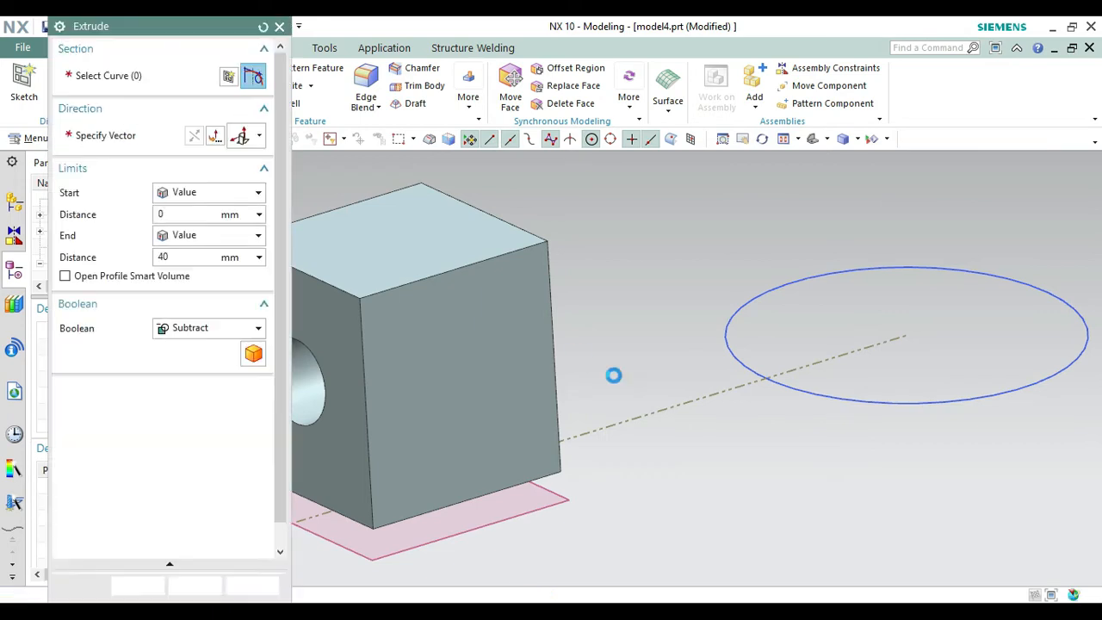
left_click(951, 406)
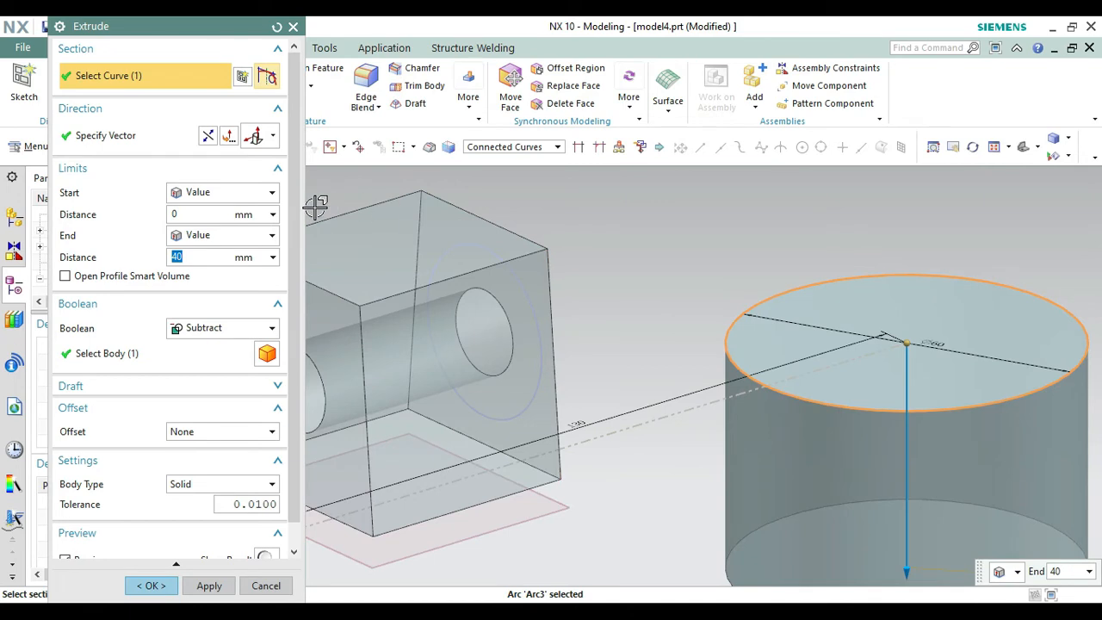
left_click(207, 135)
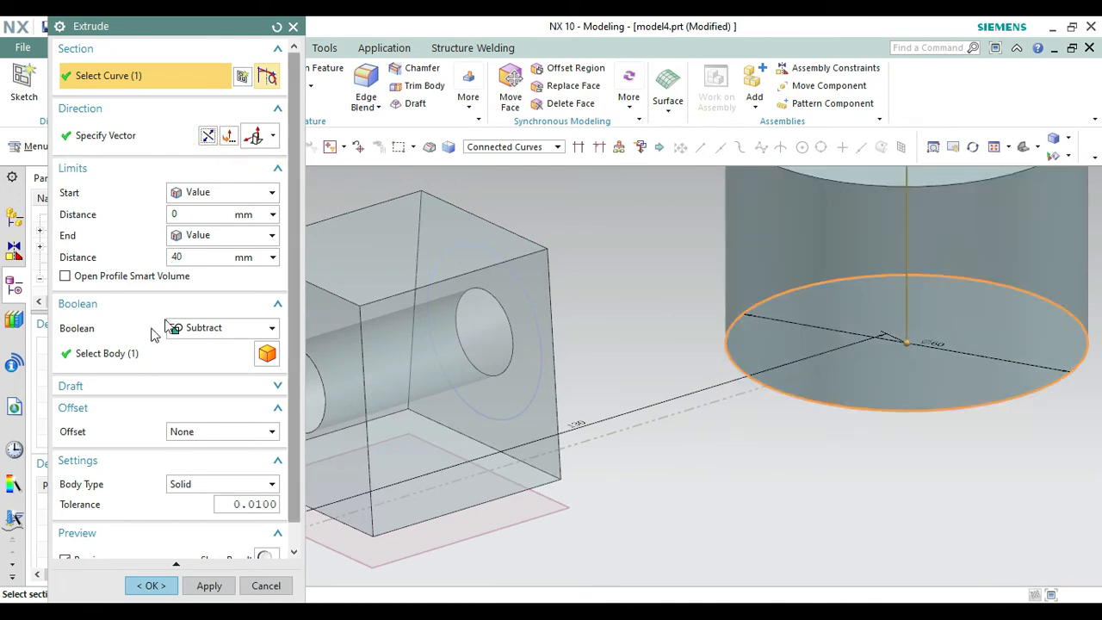
double_click(199, 259)
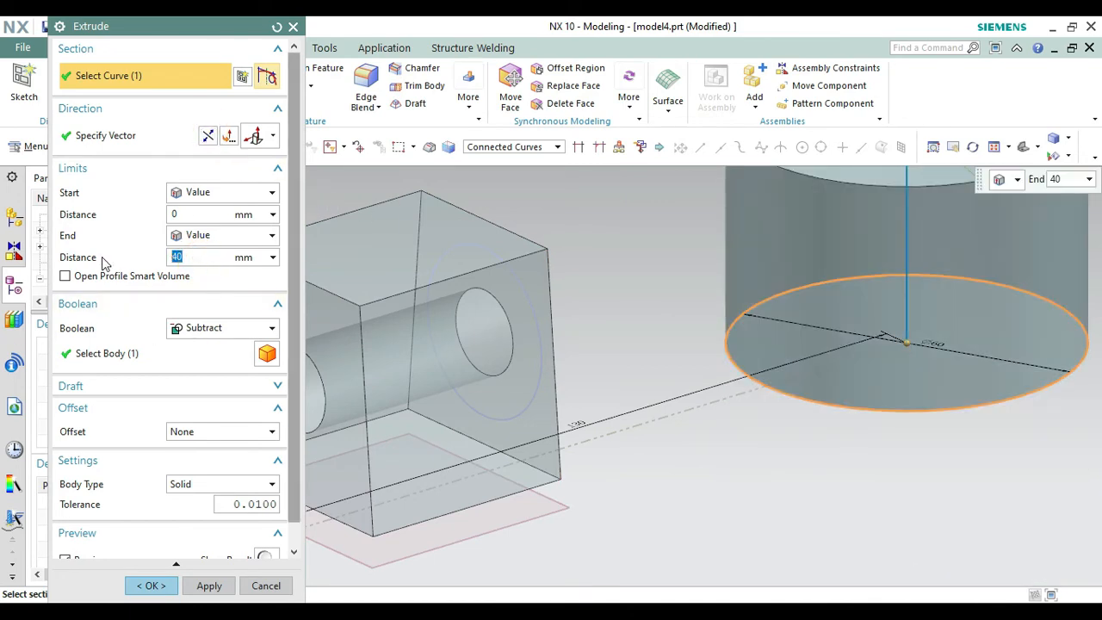
type("50")
key("Return")
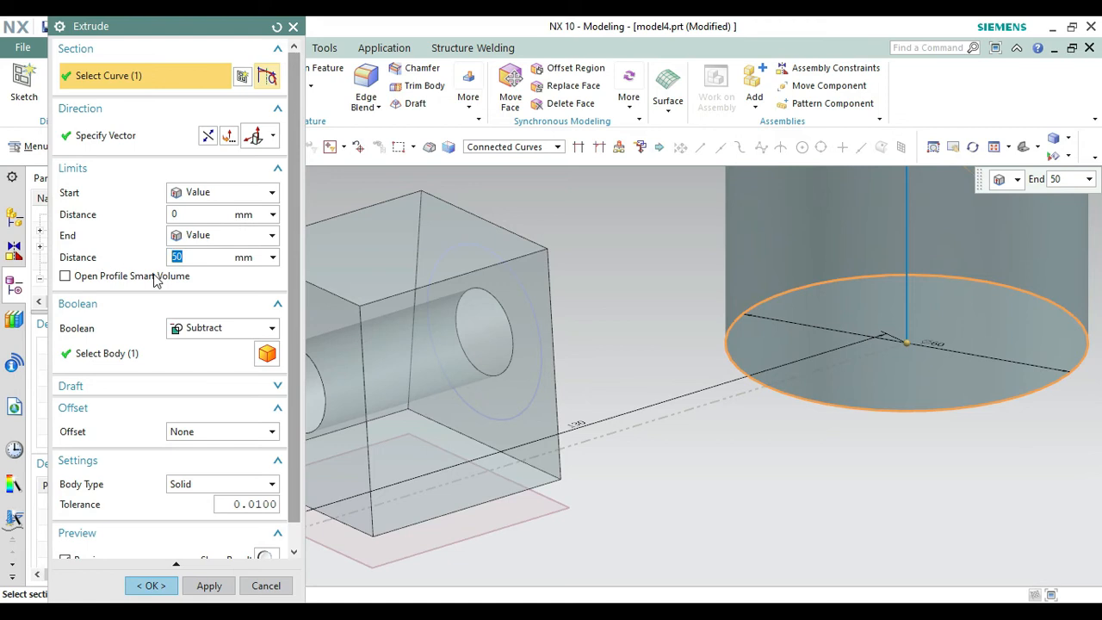
left_click(198, 328)
left_click(195, 347)
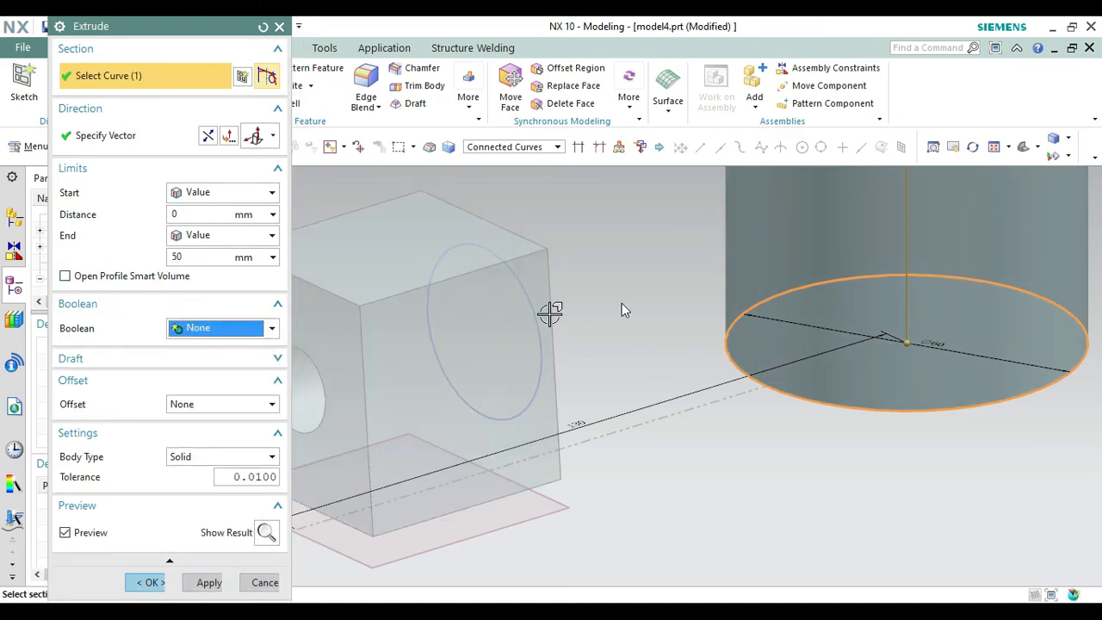
left_click(139, 583)
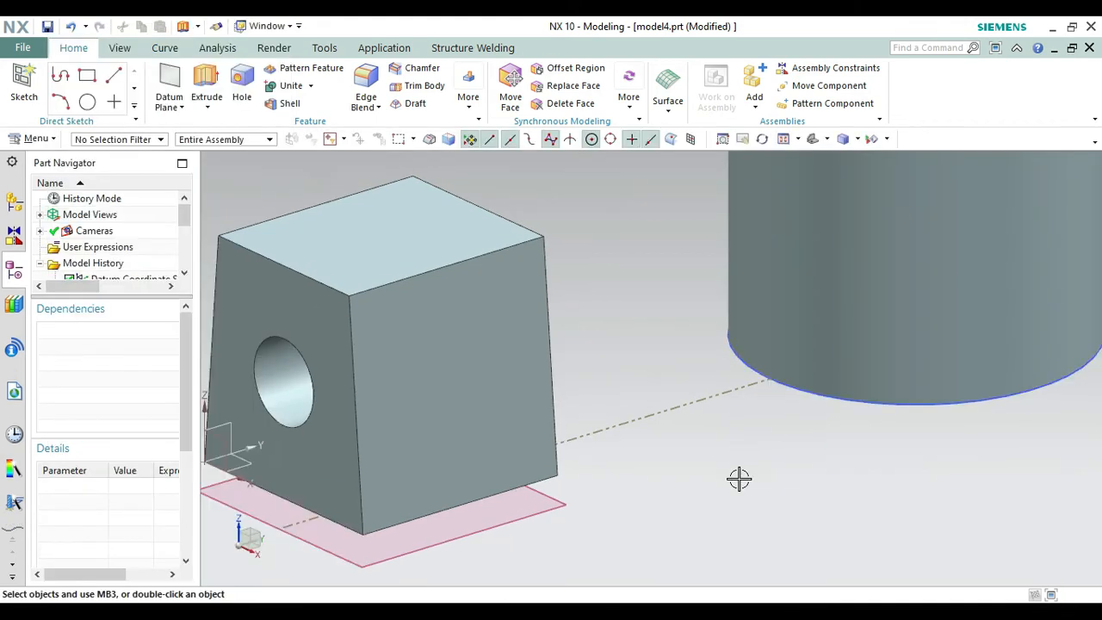
Hide the sketch holding the 60 mm circle and the 130 mm reference line.
left_click(874, 408)
right_click(875, 408)
left_click(910, 53)
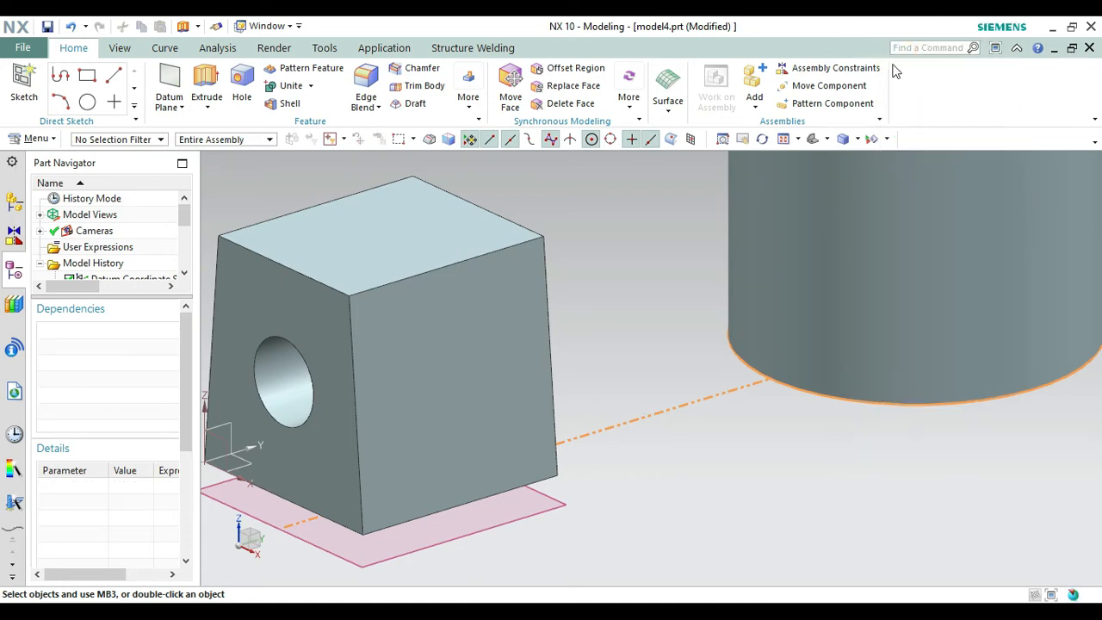
Start a new sketch on the cylinder's top face, keeping the inferred horizontal reference and origin.
left_click(813, 139)
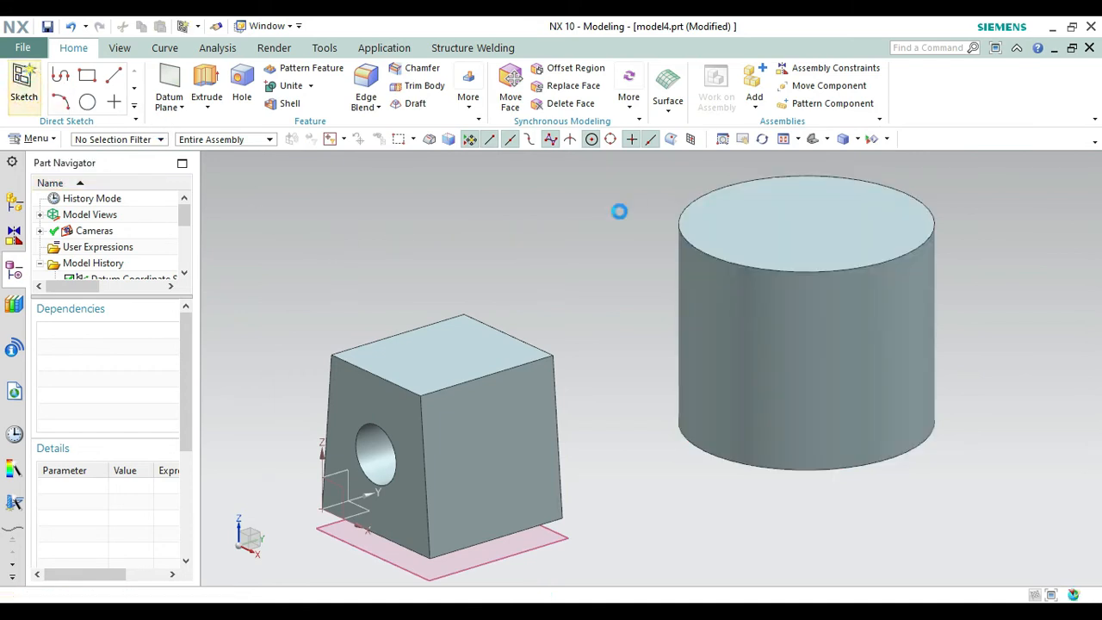
left_click(799, 192)
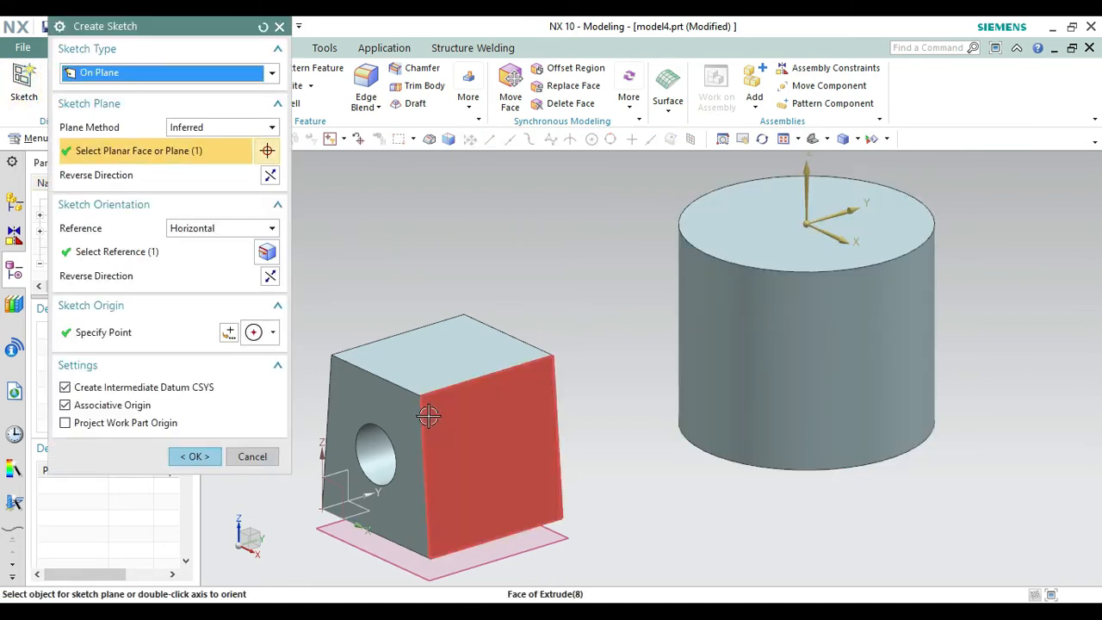
left_click(191, 456)
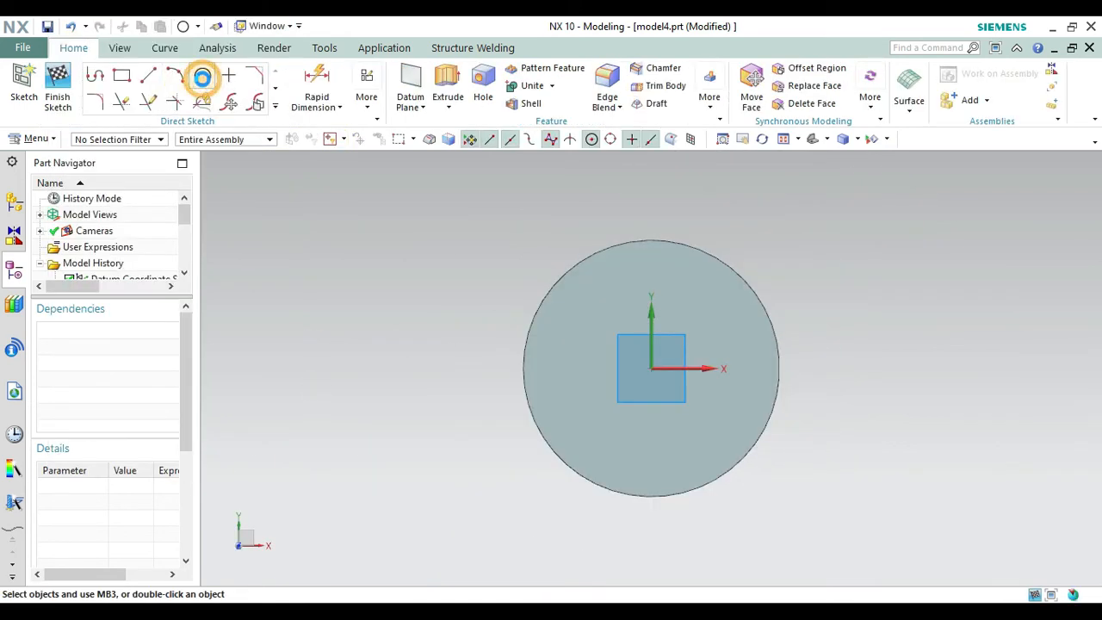
Sketch a single 30 mm diameter circle centred on the sketch origin of the cylinder's top face and finish the sketch.
left_click(201, 78)
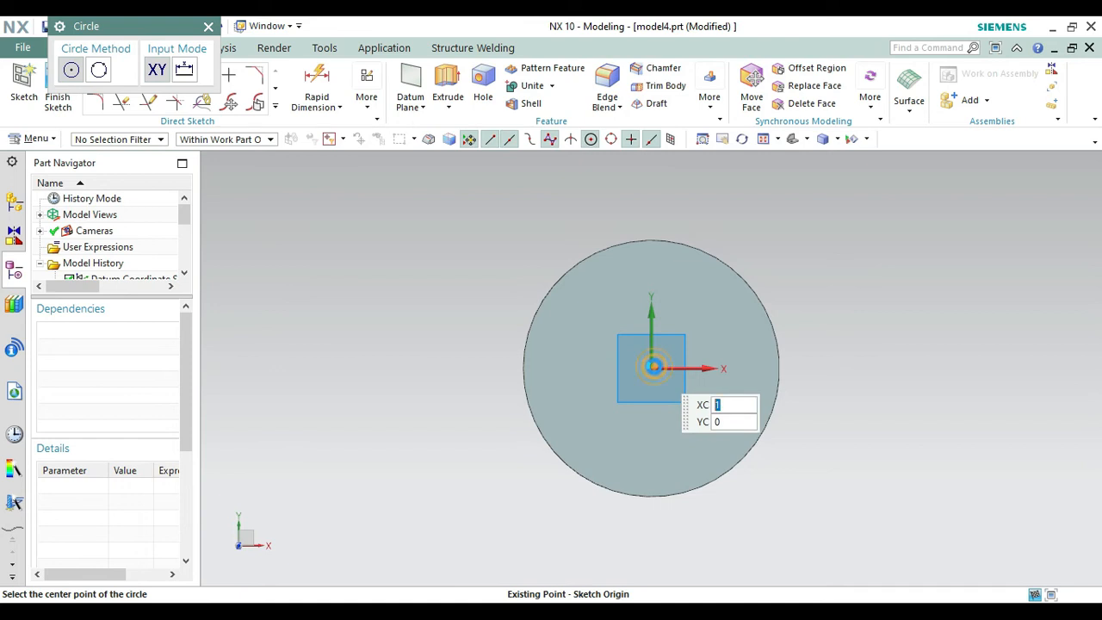
left_click(654, 366)
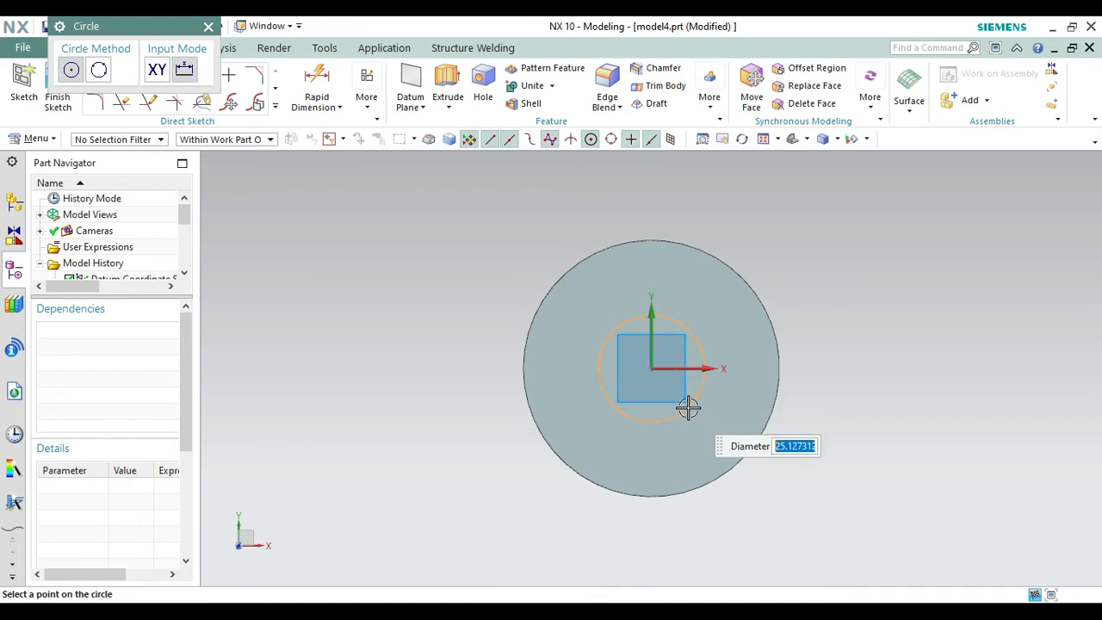
key("Return")
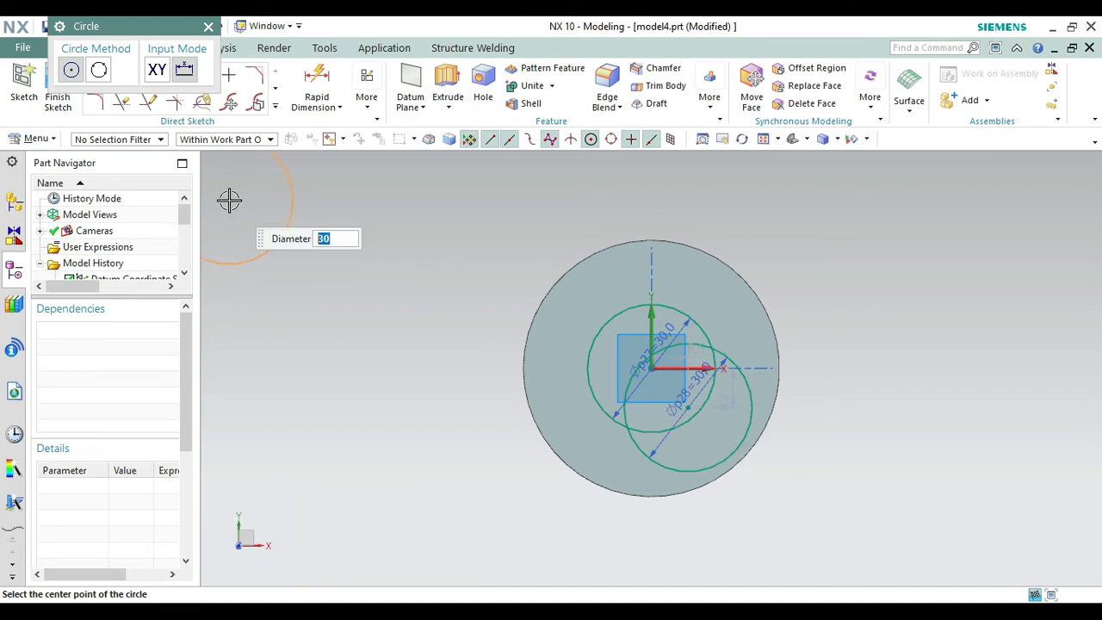
key("ctrl+z")
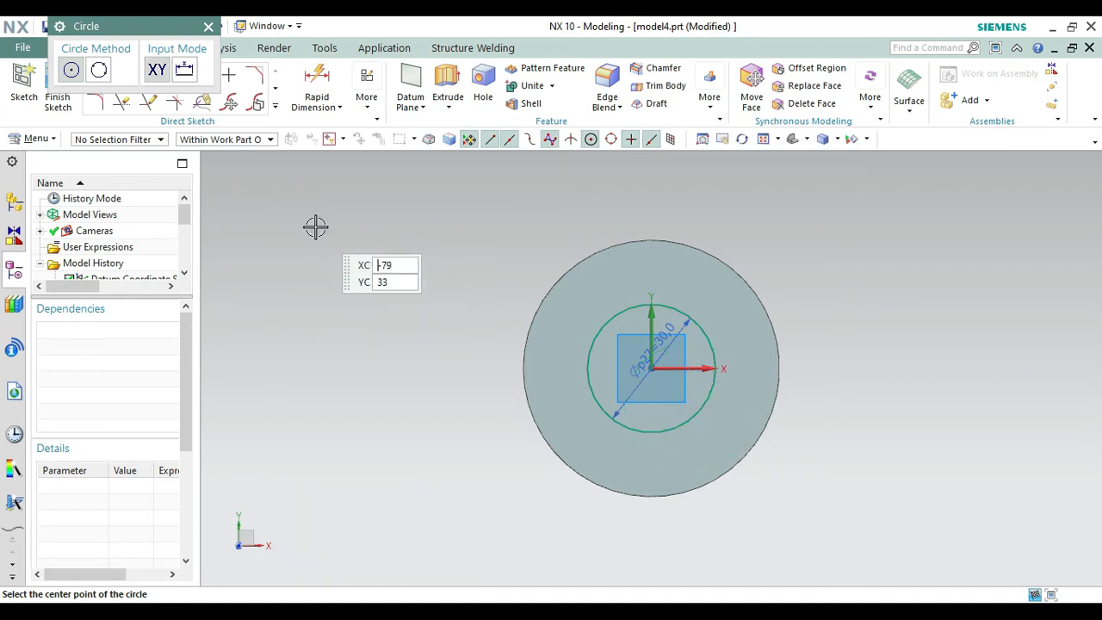
left_click(207, 33)
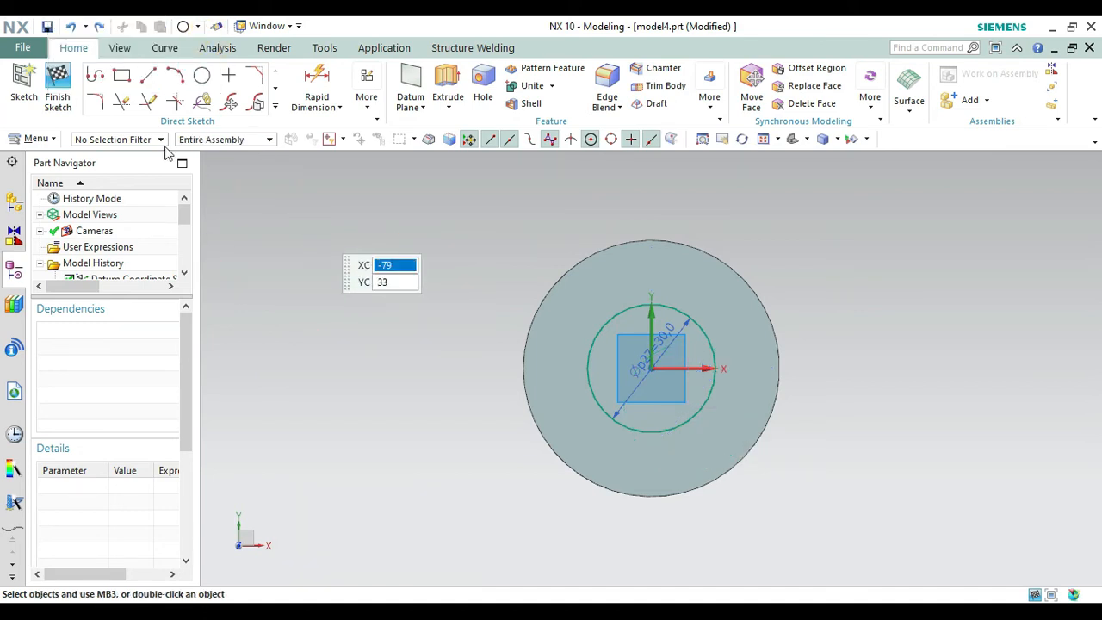
left_click(58, 86)
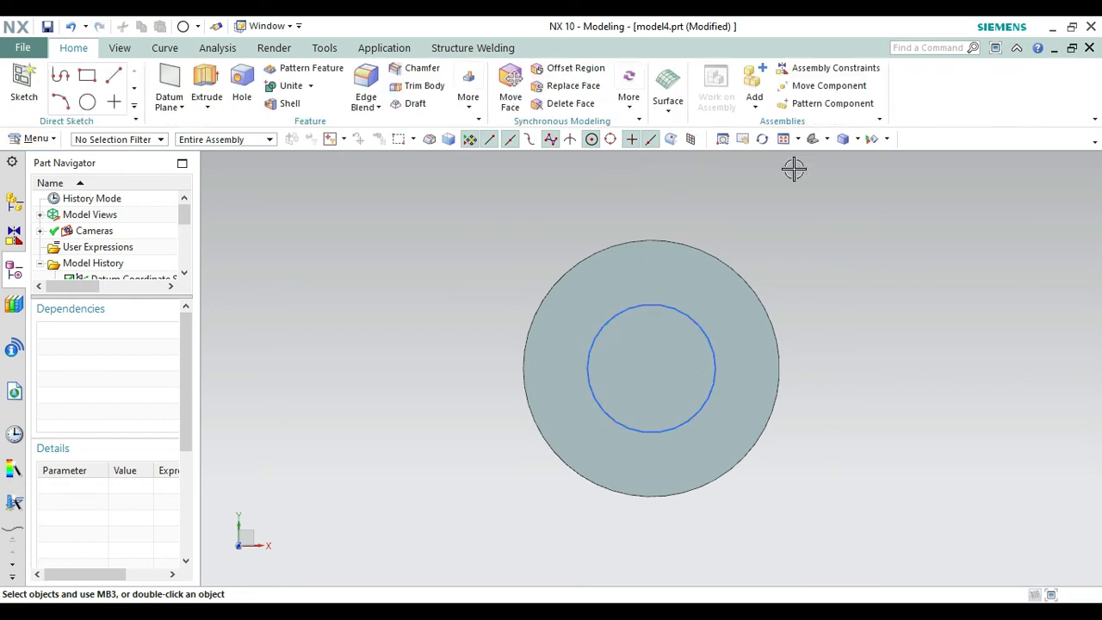
Extrude the cylinder's 30 mm circle downward Until Next, subtracting it from the cylinder, and hide the circle's sketch.
left_click(812, 138)
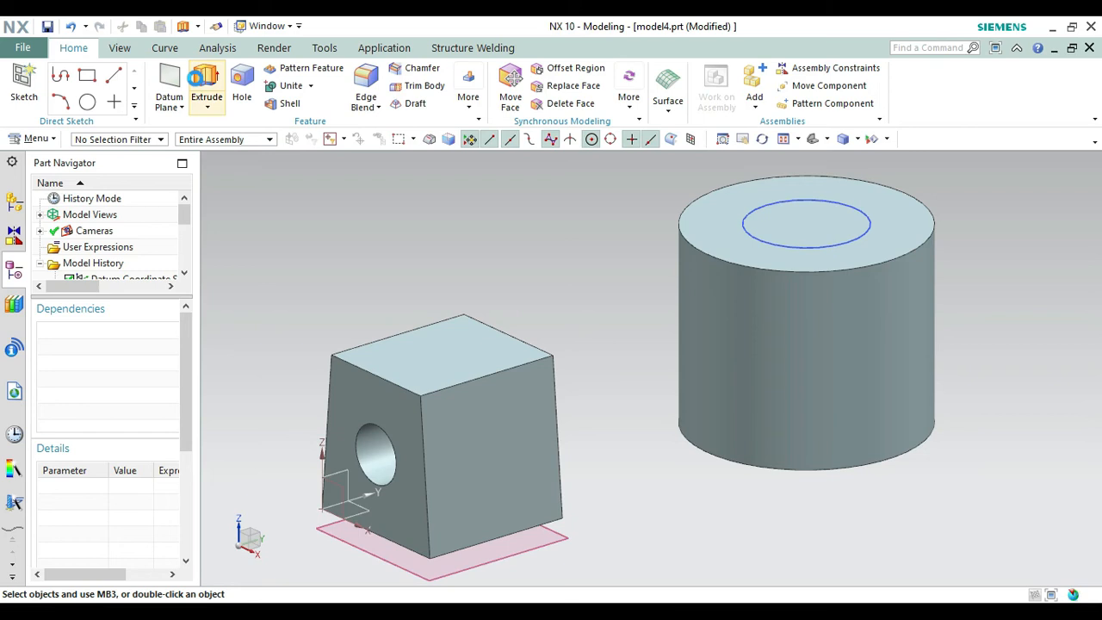
left_click(206, 82)
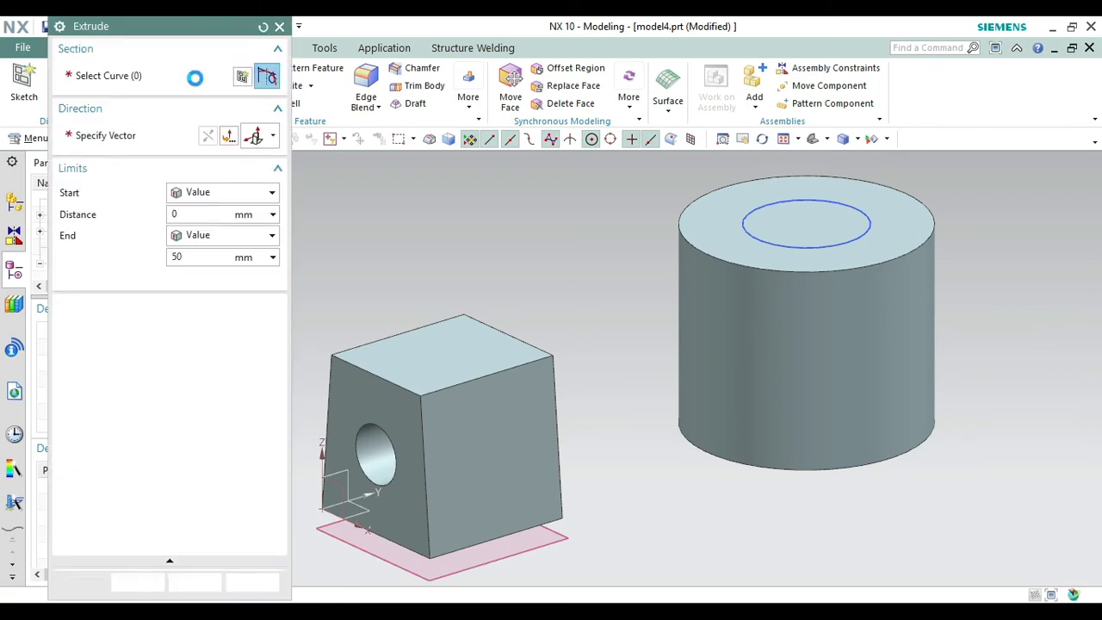
left_click(803, 260)
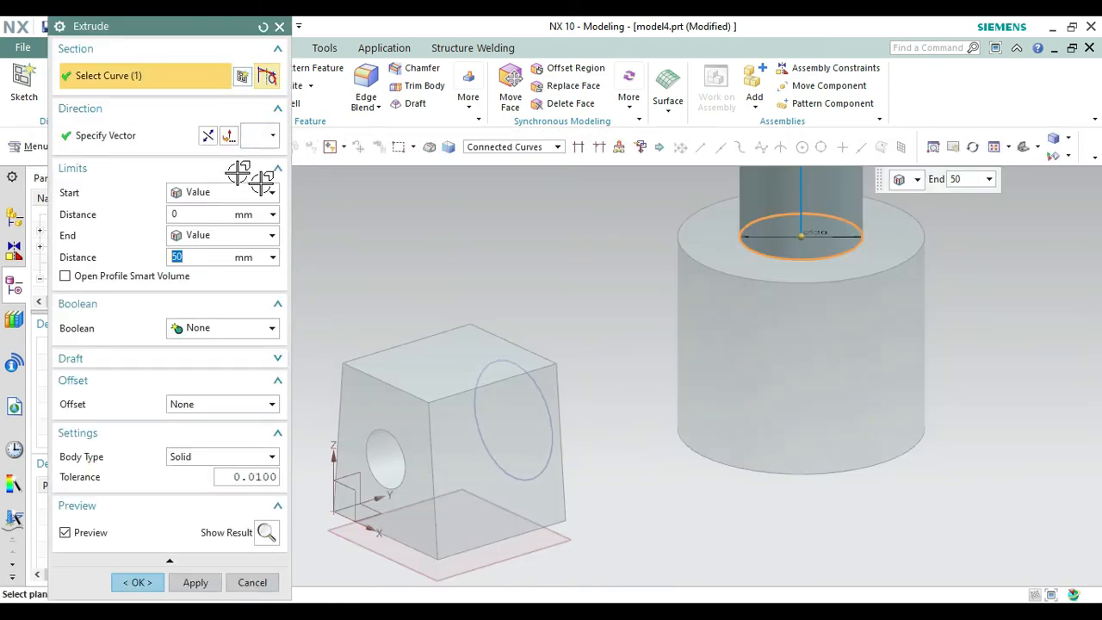
left_click(207, 136)
left_click(227, 328)
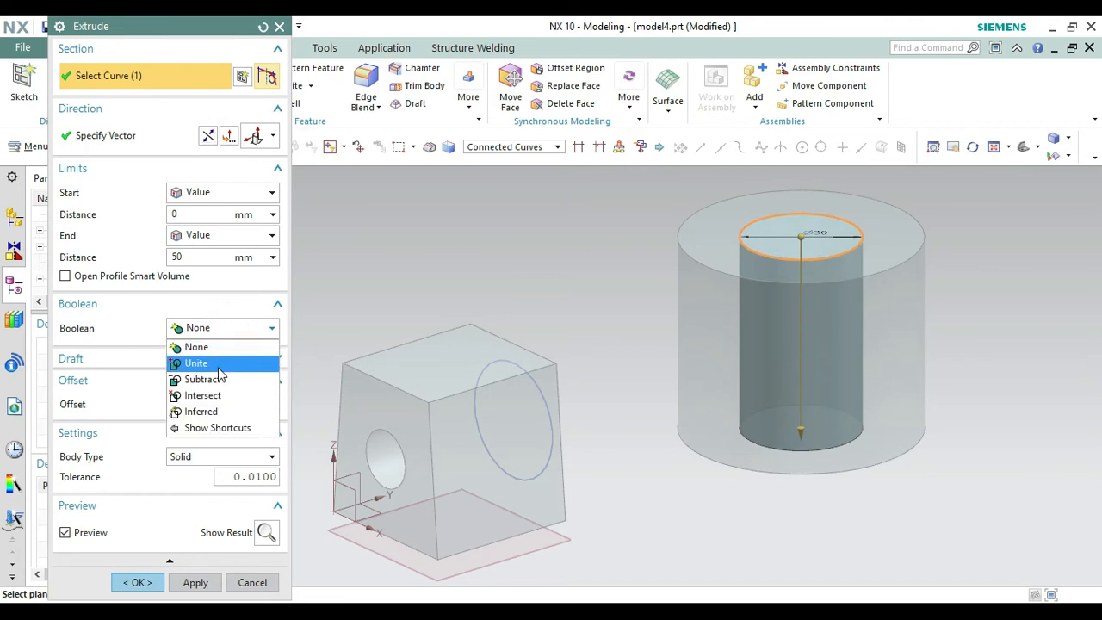
left_click(211, 379)
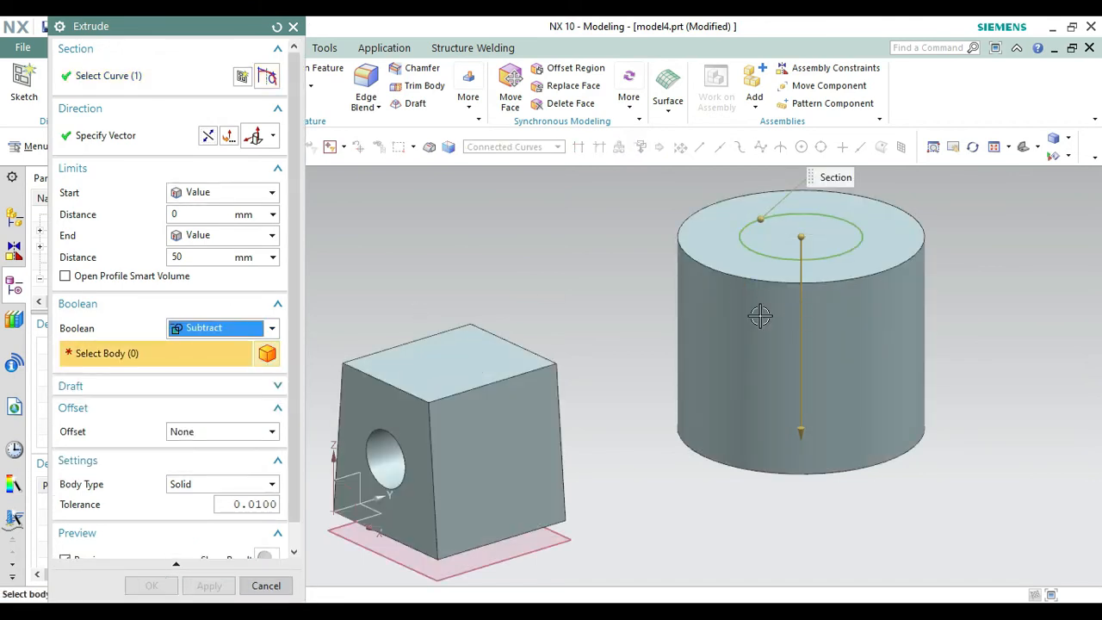
left_click(760, 316)
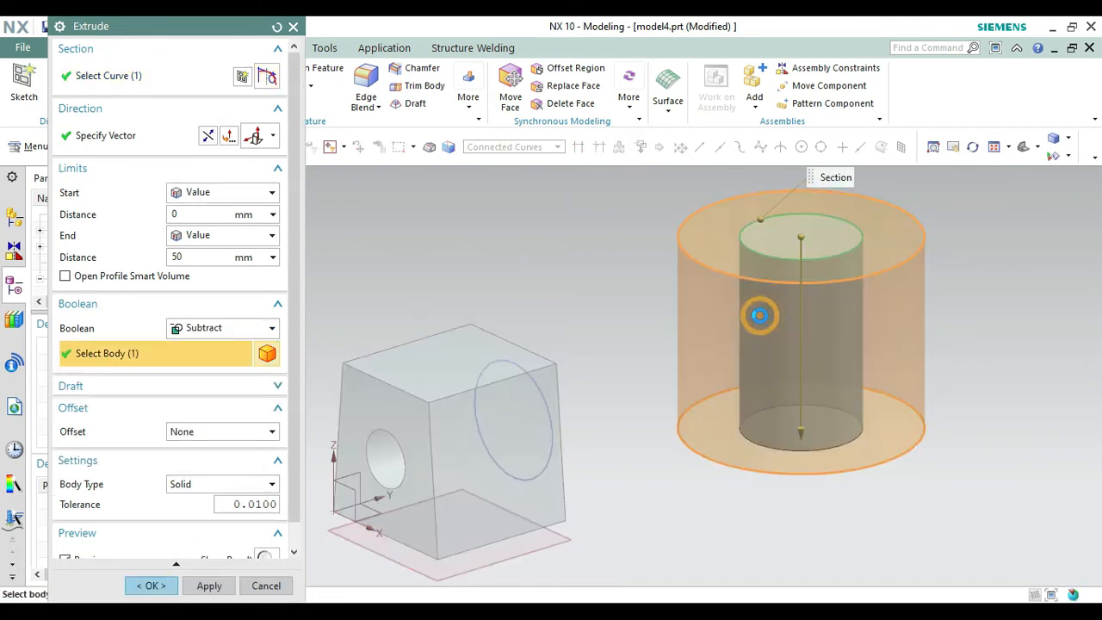
left_click(216, 239)
left_click(211, 285)
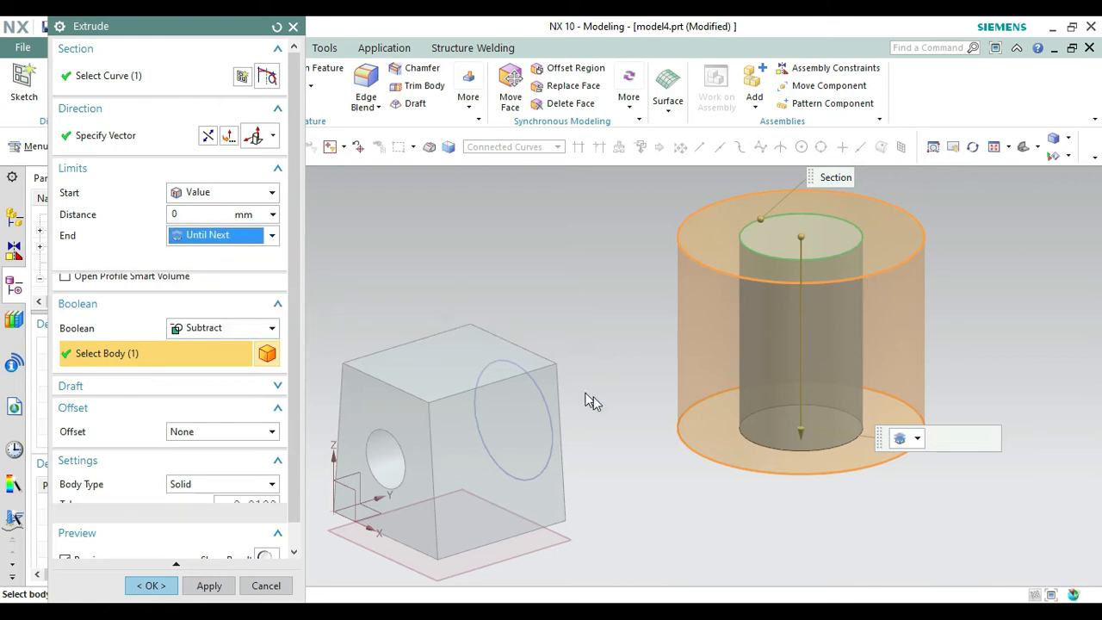
left_click(162, 589)
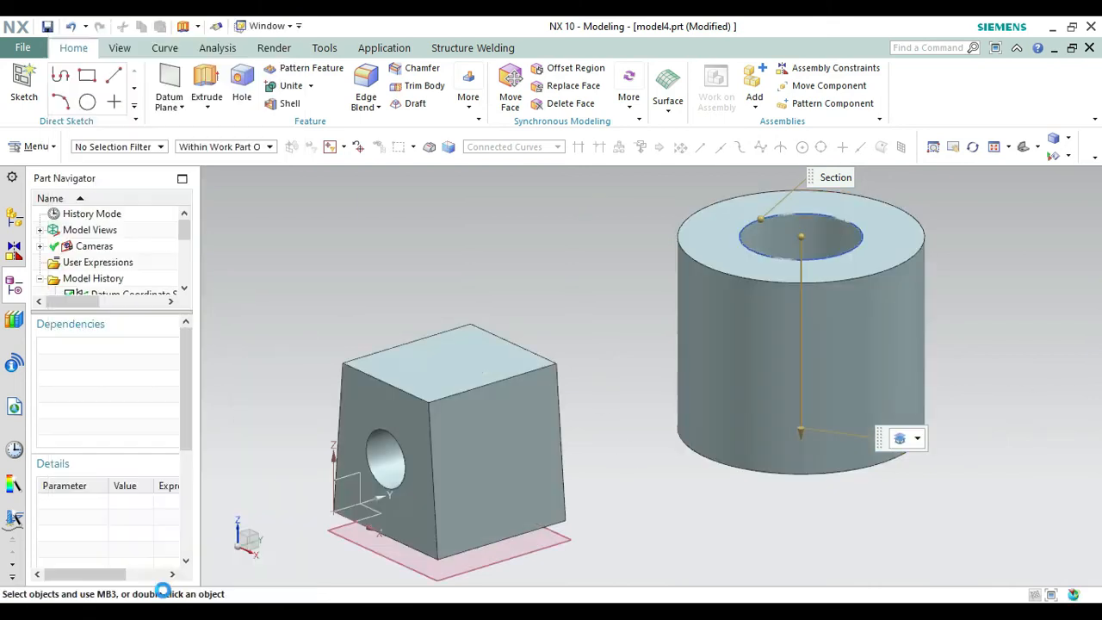
right_click(809, 241)
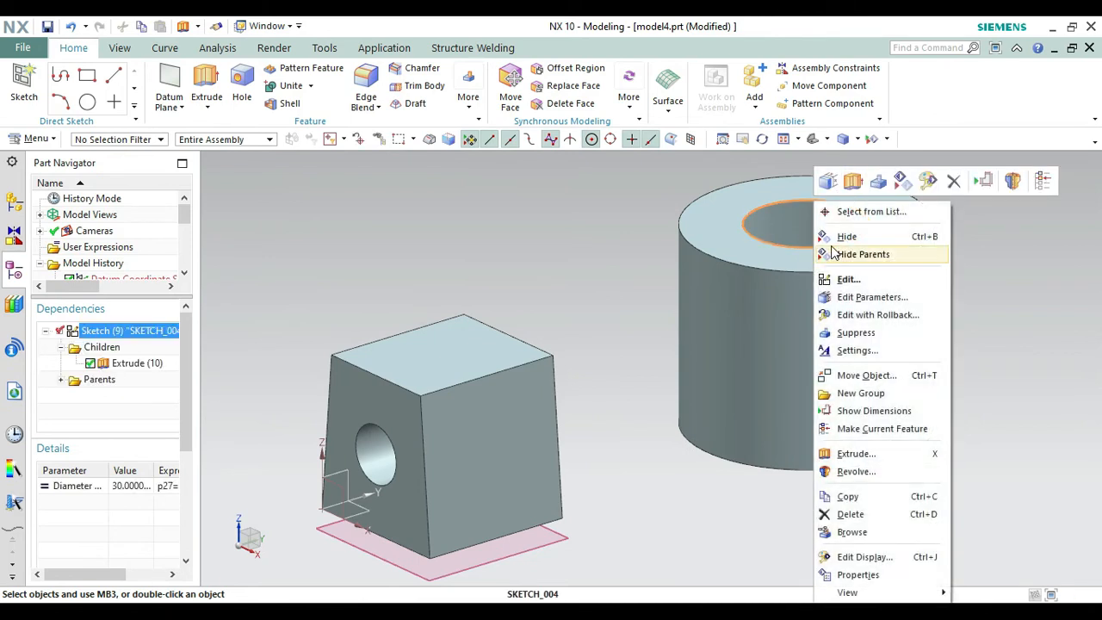
left_click(842, 236)
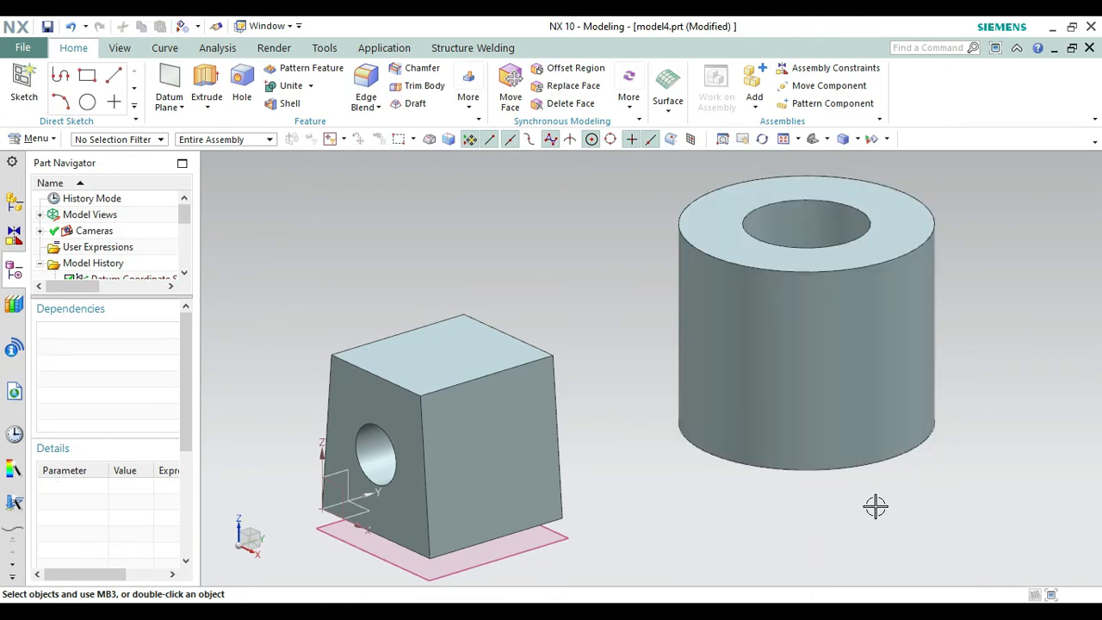
Extrude the 30 mm circle on the block's side face Until Next towards the cylinder, uniting it with the block.
right_click(954, 384)
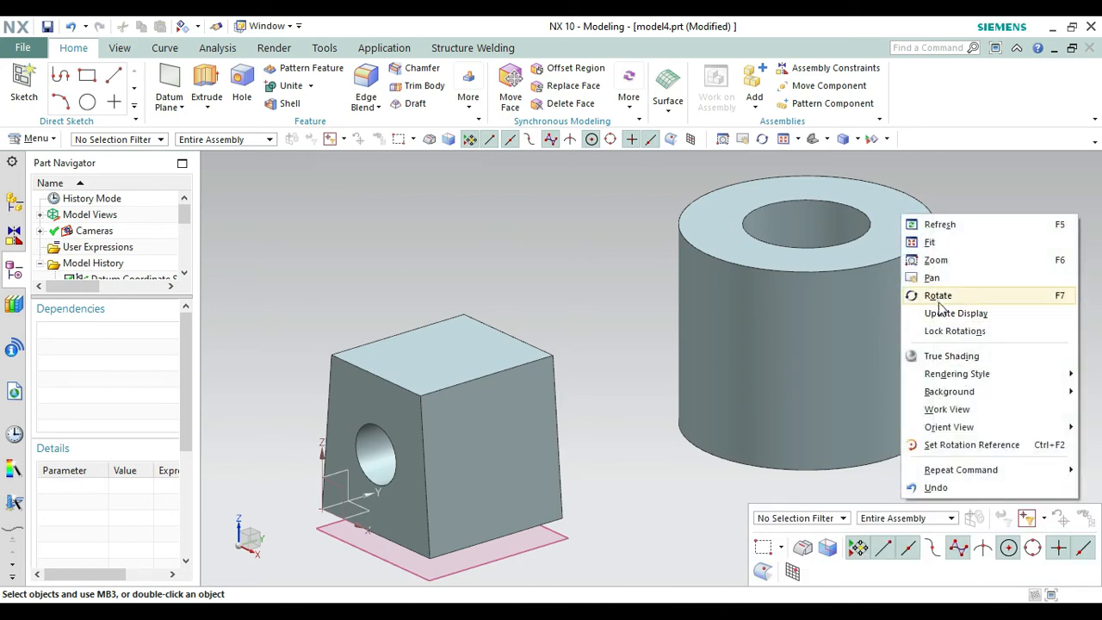
left_click(938, 296)
left_click_drag(853, 514, 775, 525)
key("Escape")
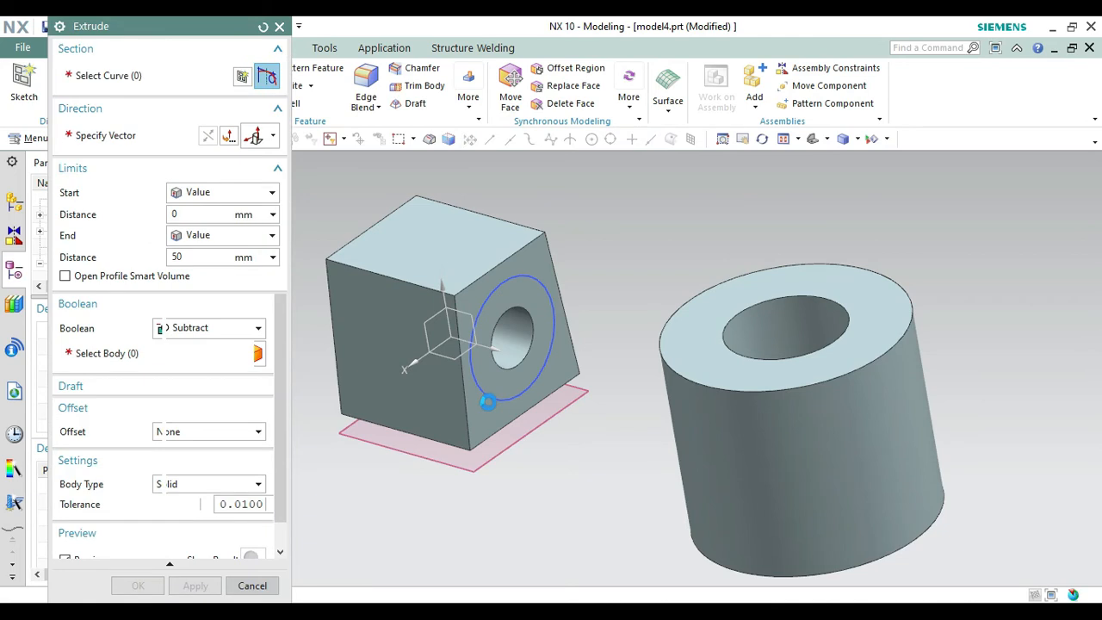
left_click(488, 404)
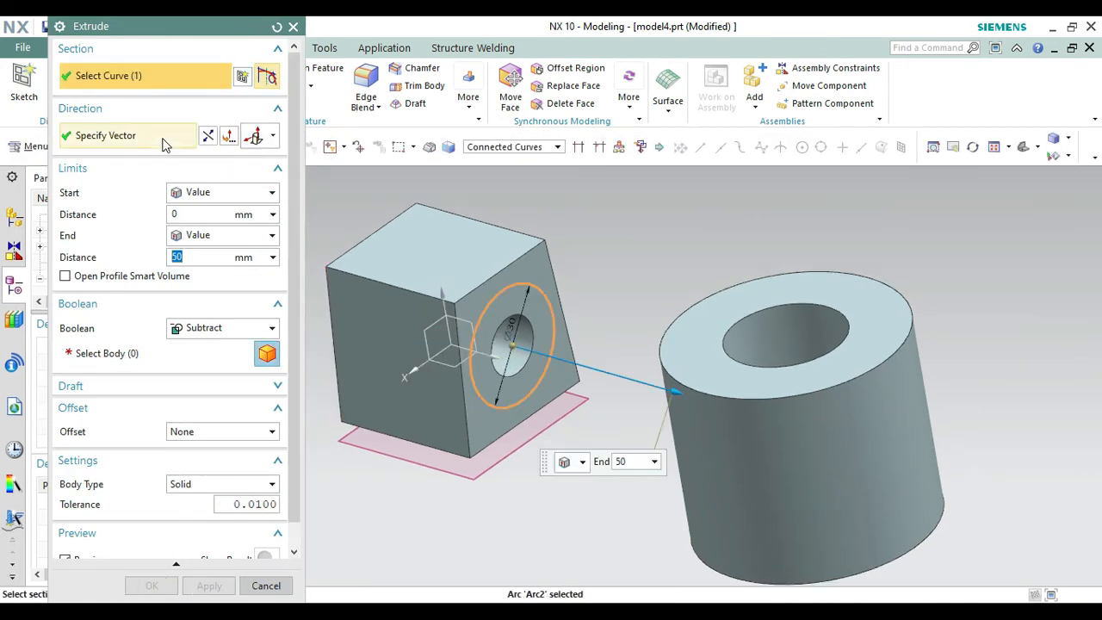
left_click(223, 327)
left_click(197, 350)
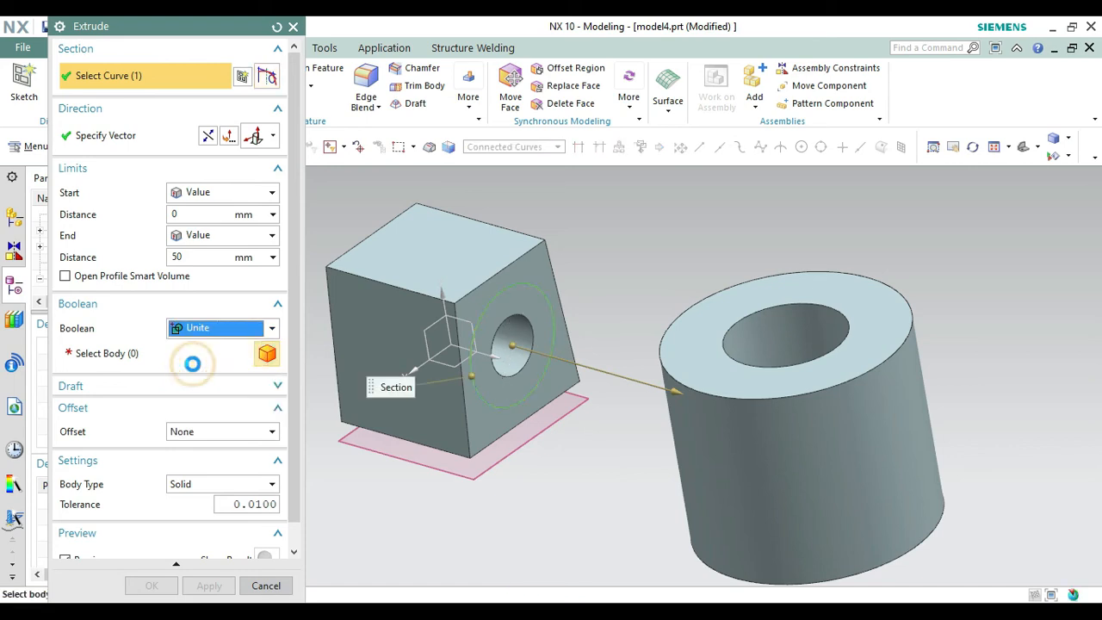
left_click(391, 315)
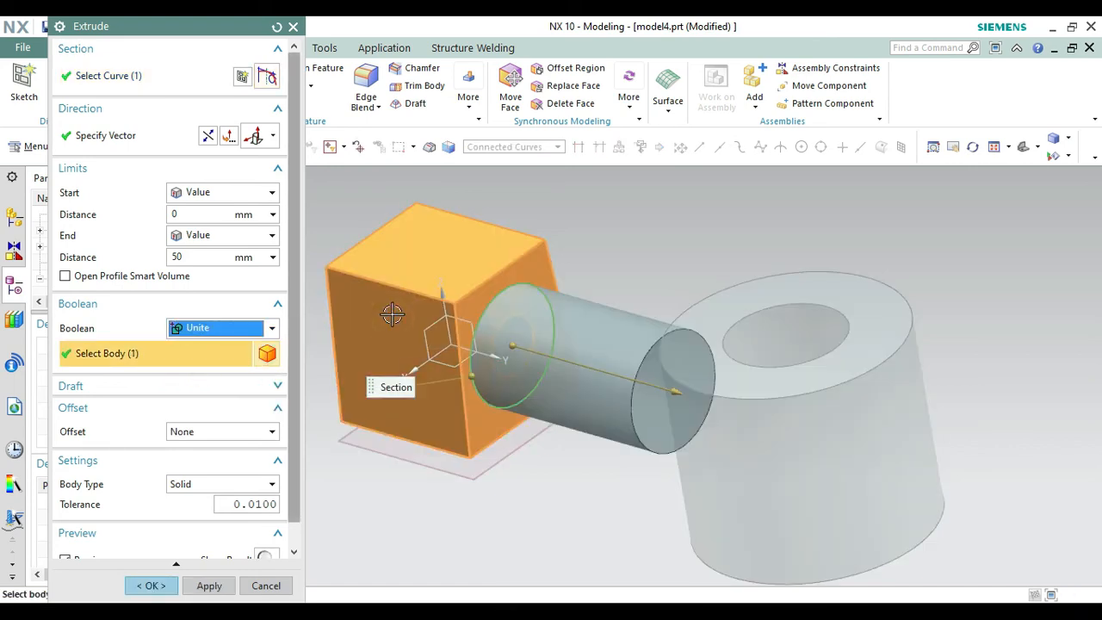
left_click(211, 236)
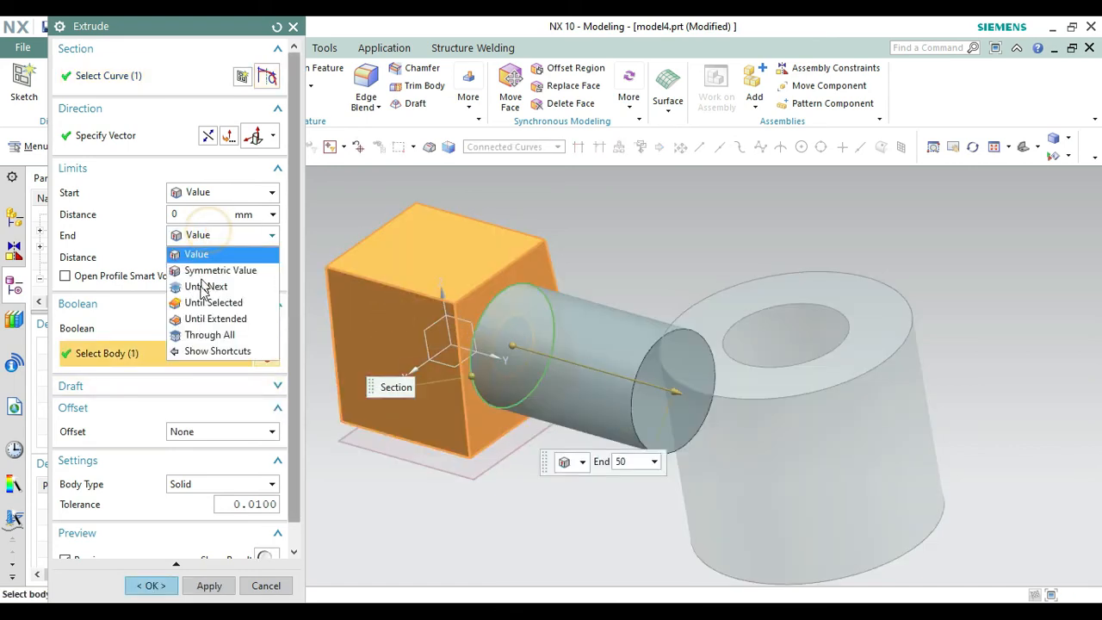
left_click(200, 286)
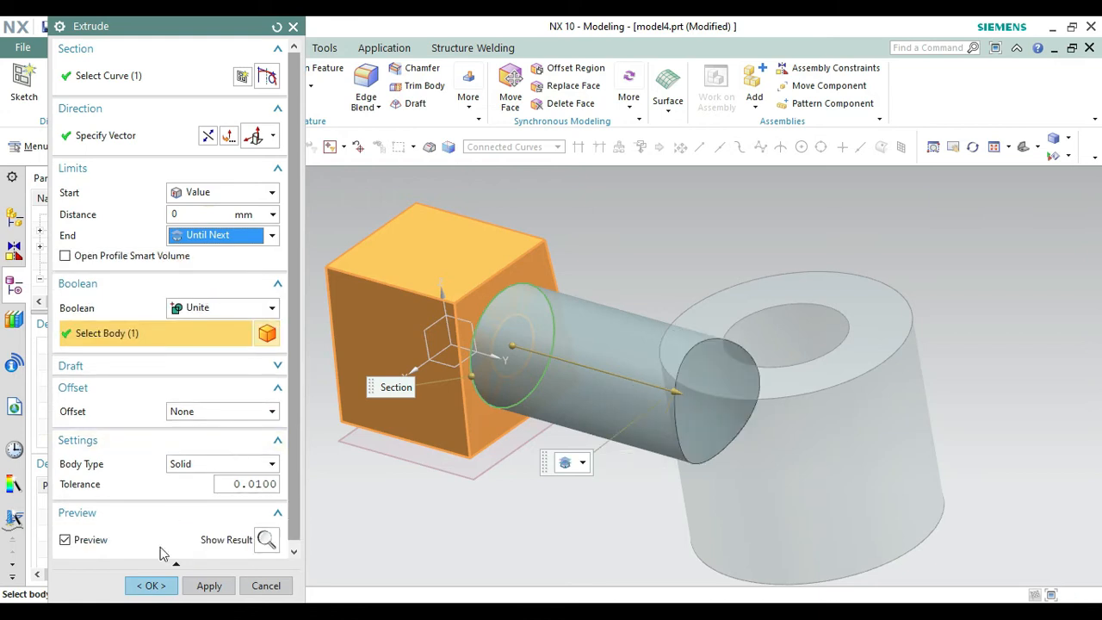
left_click(151, 585)
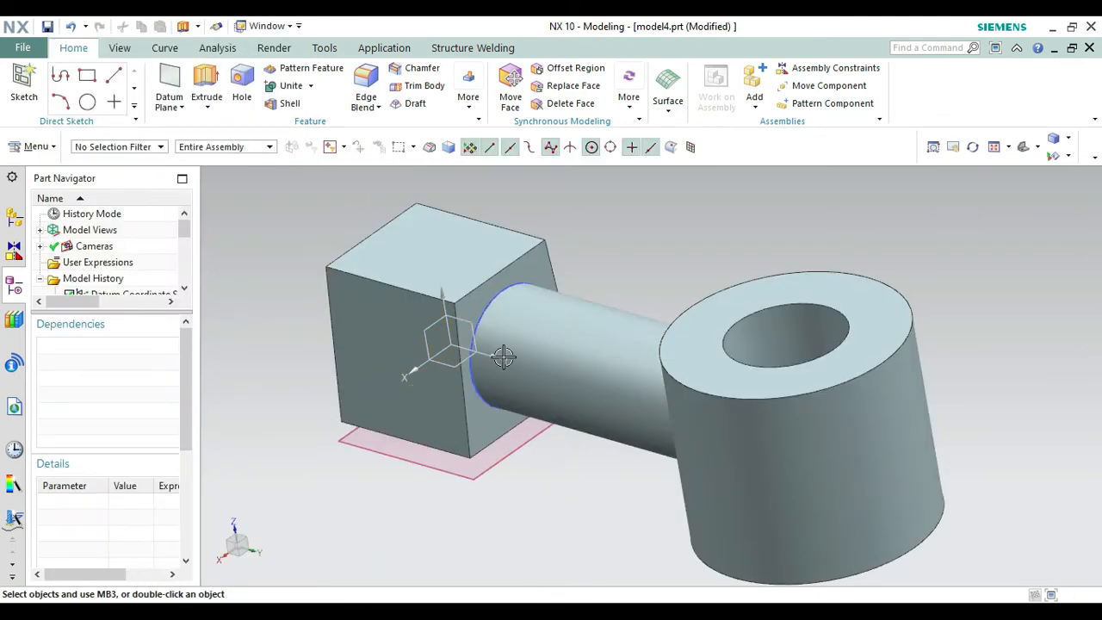
Hide the sketch of the arm's 30 mm circle and the datum plane beneath the block.
right_click(477, 375)
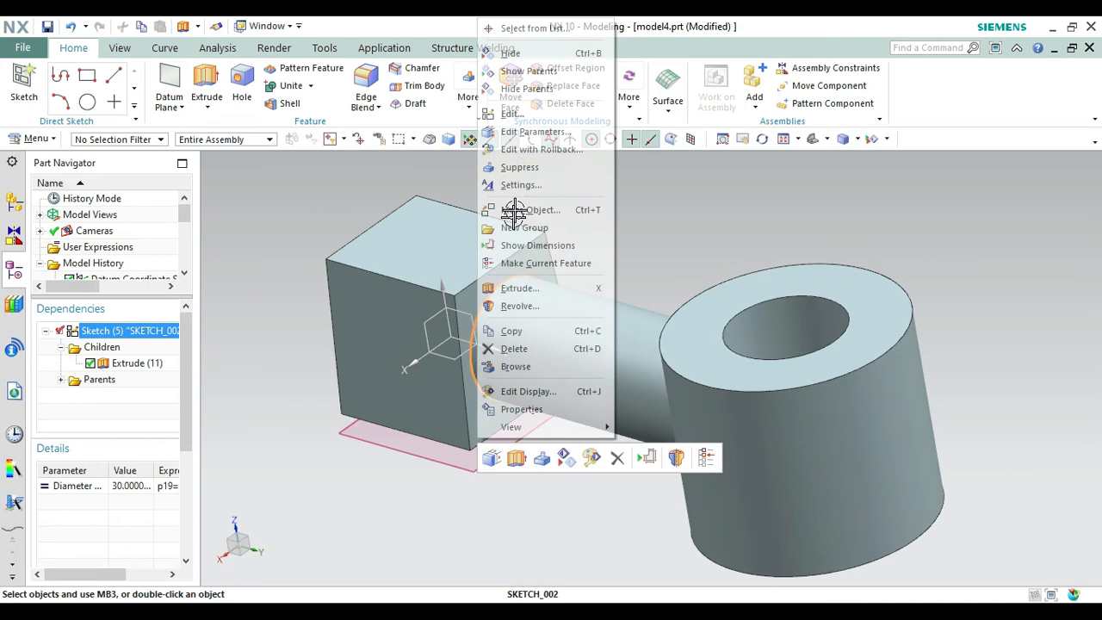
left_click(508, 53)
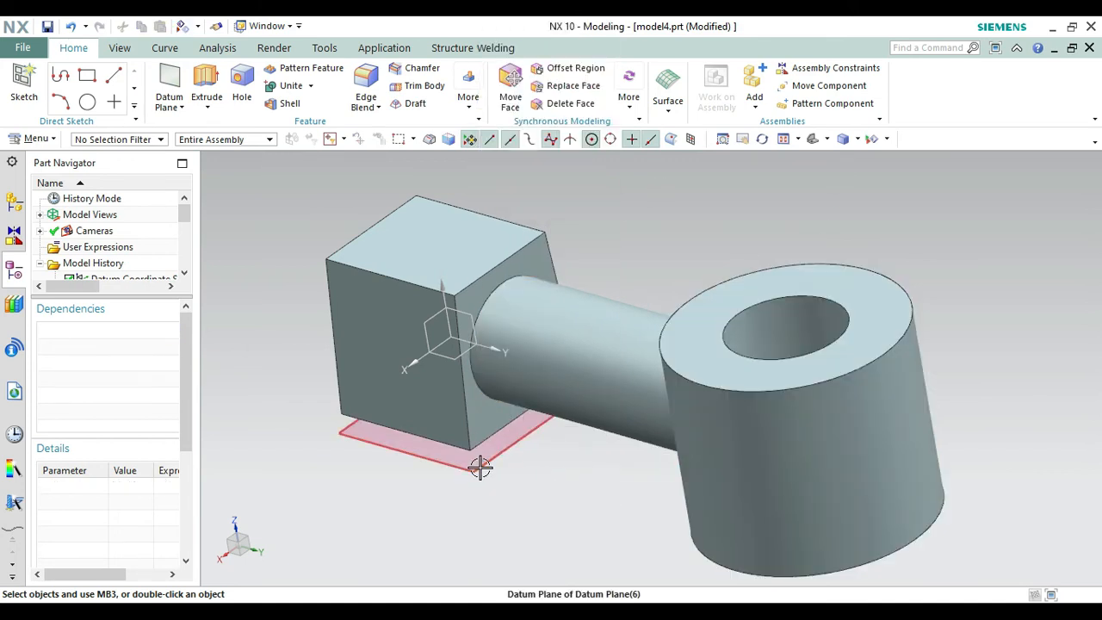
right_click(480, 467)
left_click(508, 119)
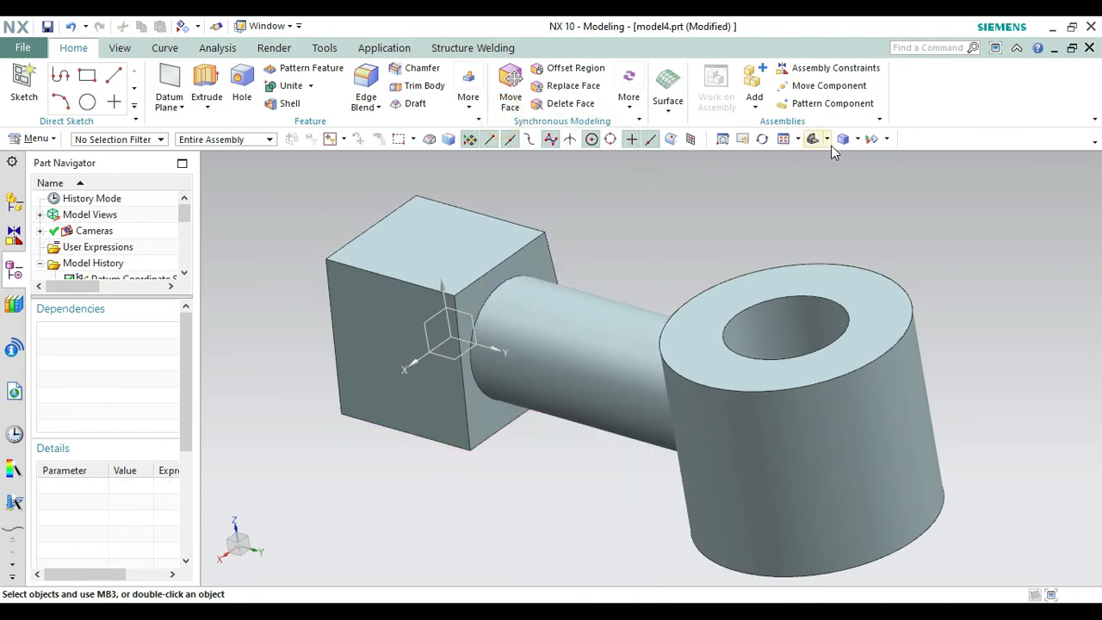
Start a new sketch on the block's top face, keeping the inferred horizontal reference and origin.
left_click(812, 139)
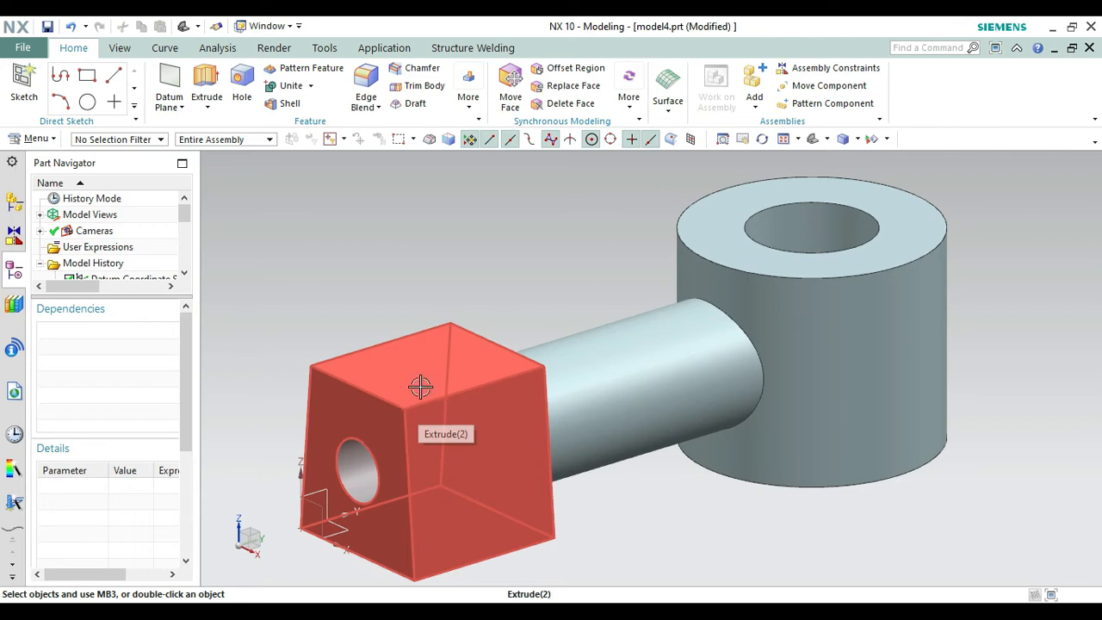
left_click(17, 96)
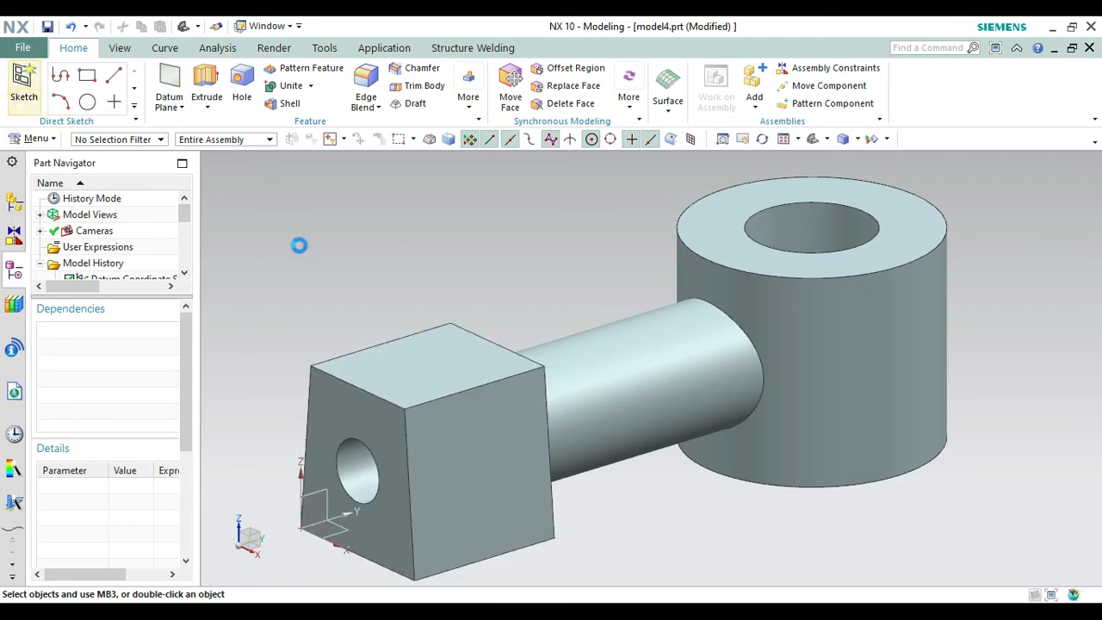
left_click(430, 363)
left_click(191, 456)
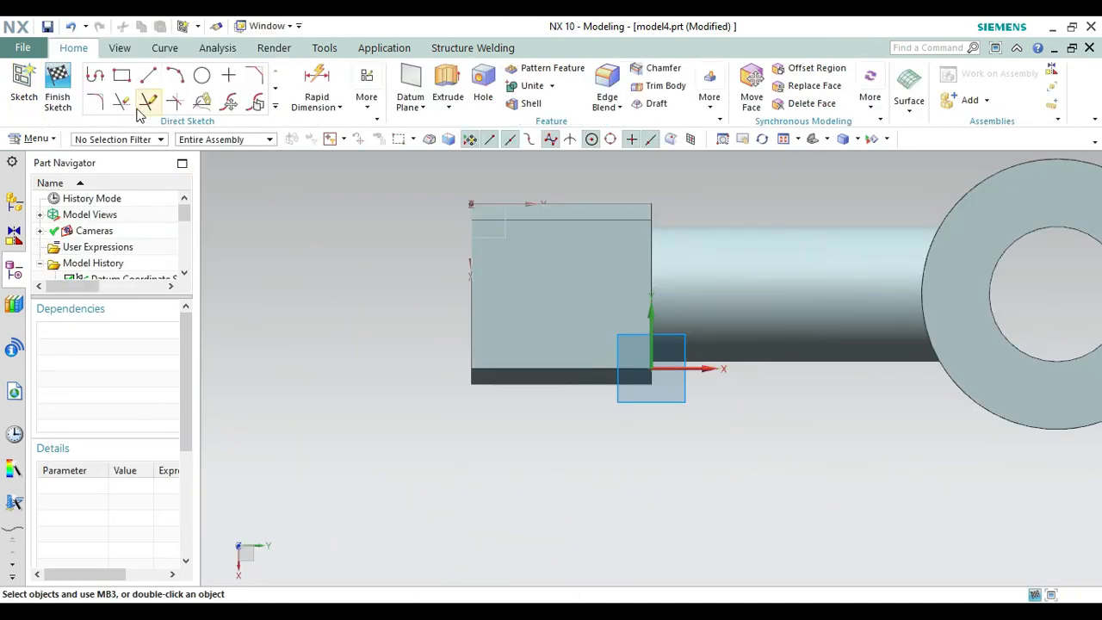
Sketch a line about 33 mm long across the block's top face, joining the midpoints of its two long edges.
left_click(149, 76)
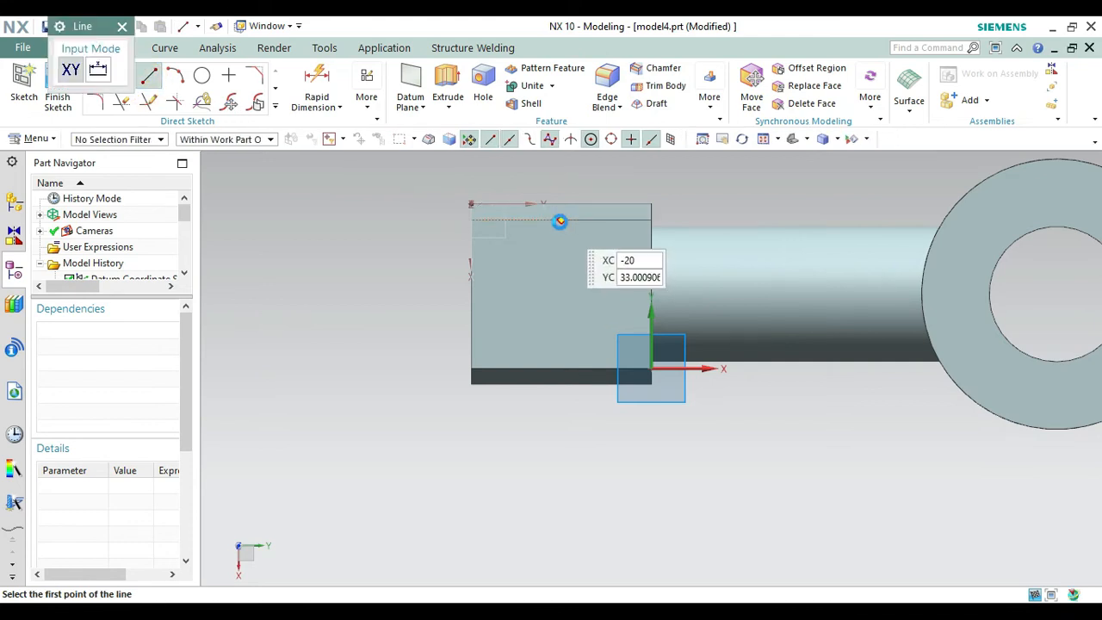
left_click(561, 220)
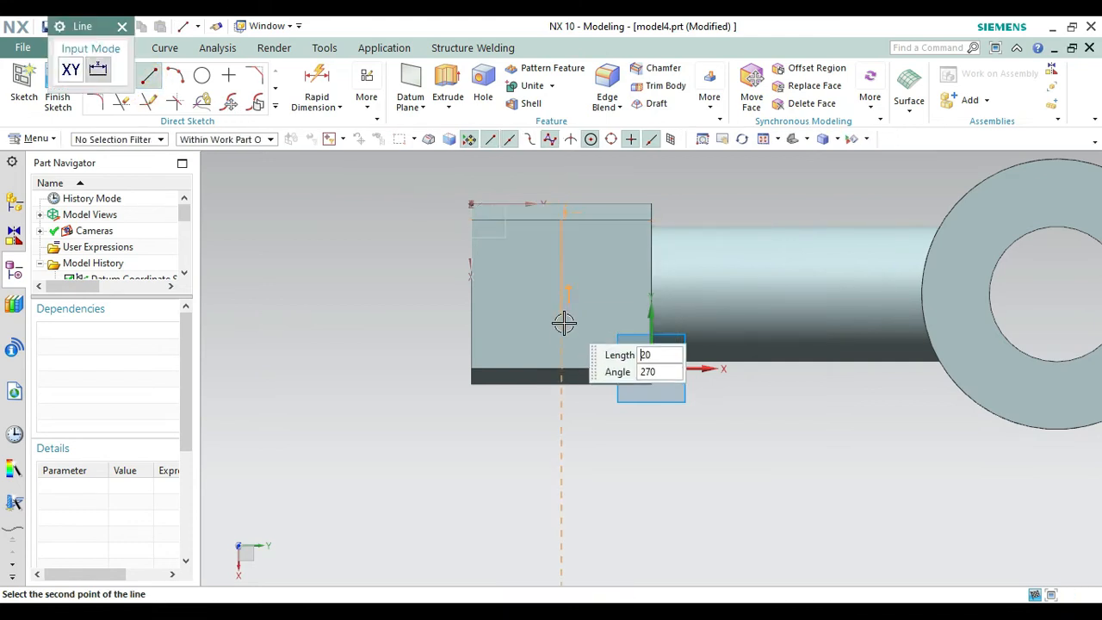
left_click(560, 366)
middle_click(468, 322)
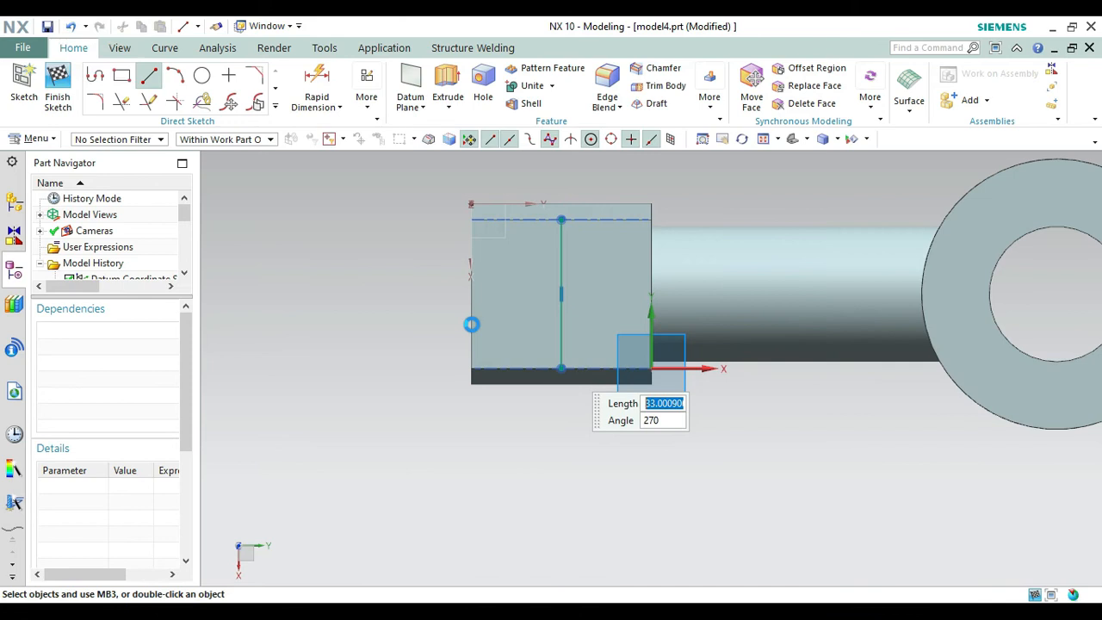
Sketch a 10.3 mm diameter circle centred on the midpoint of the line across the block's top face.
left_click(201, 74)
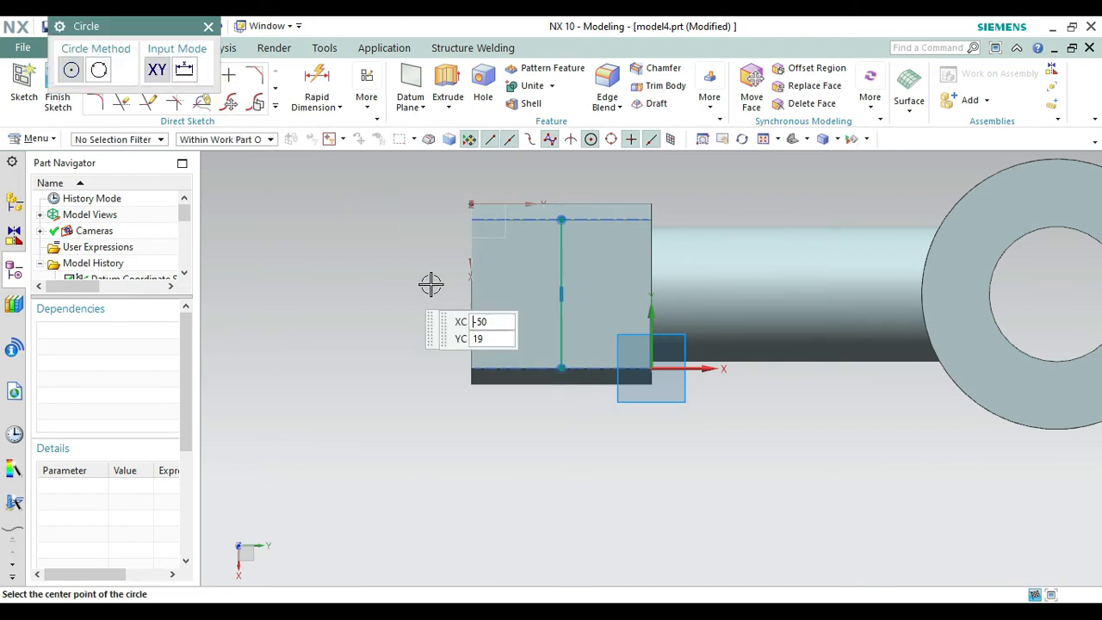
left_click(561, 293)
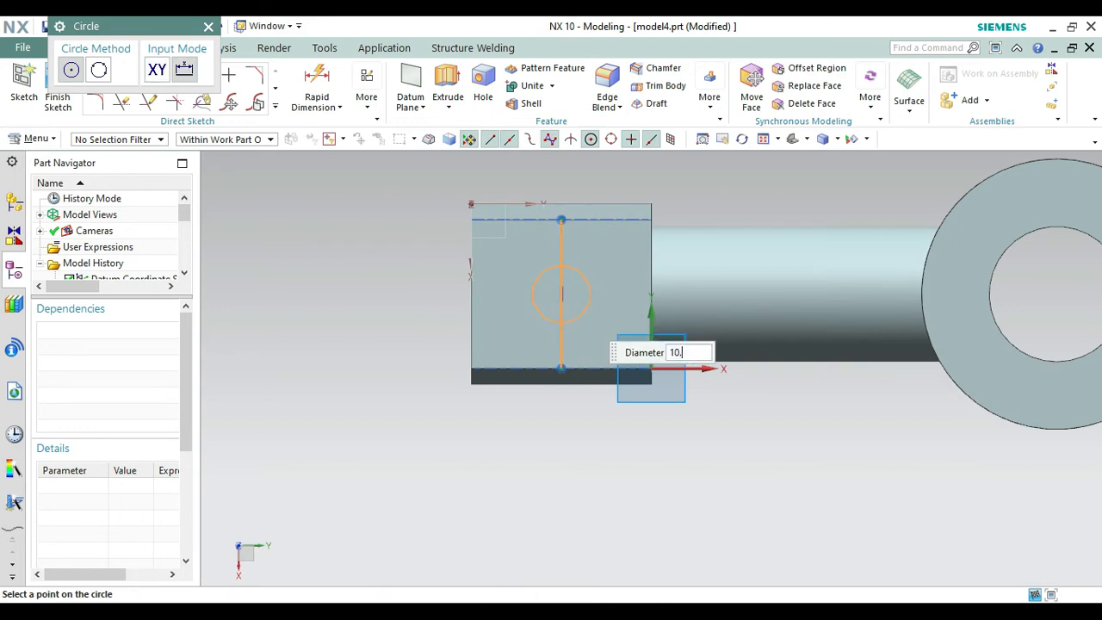
type("10.3")
key("Return")
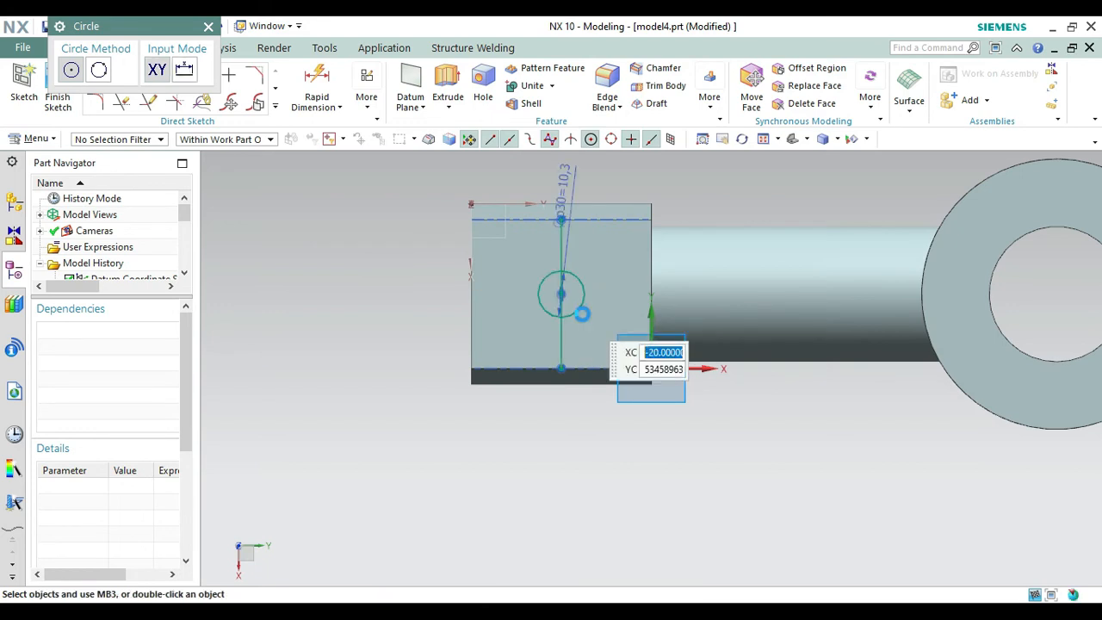
key("Escape")
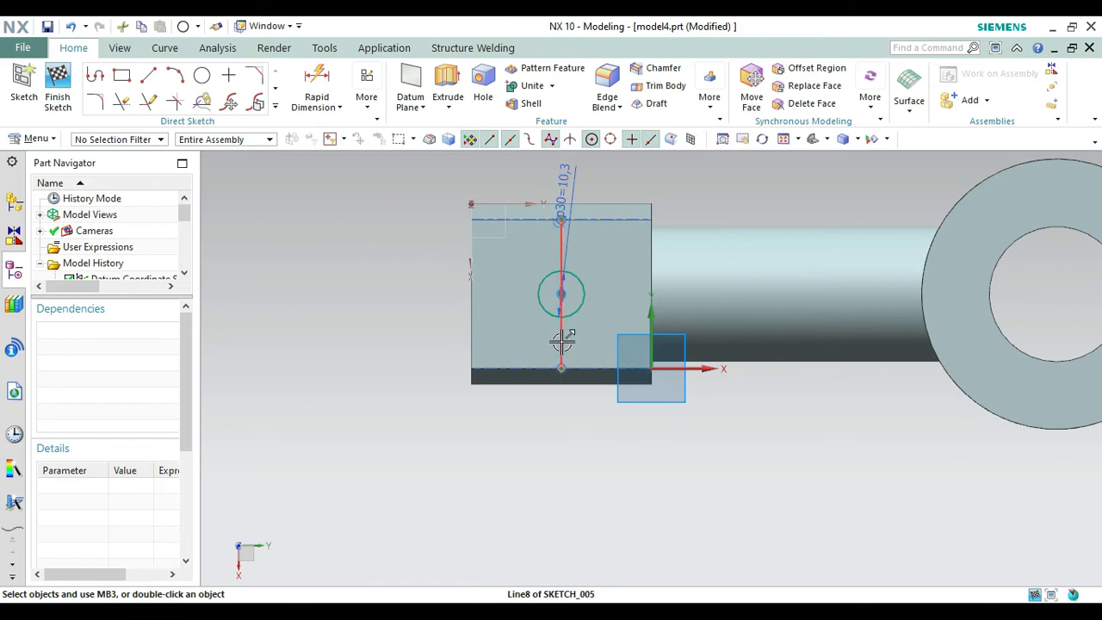
Convert the line through the circle to a reference line and finish the sketch.
right_click(561, 341)
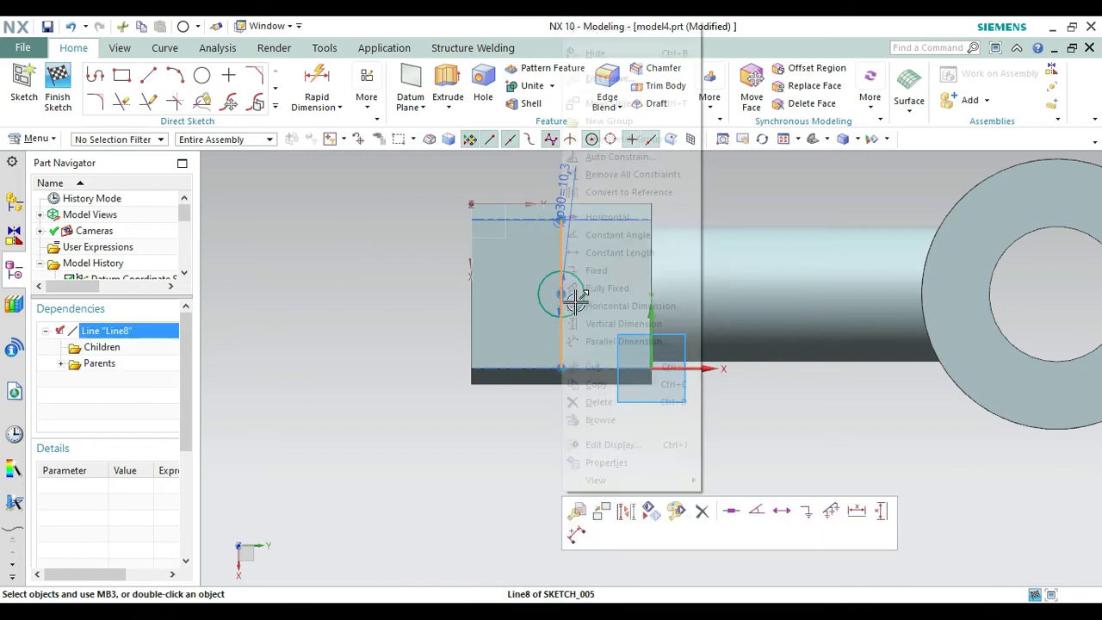
left_click(607, 192)
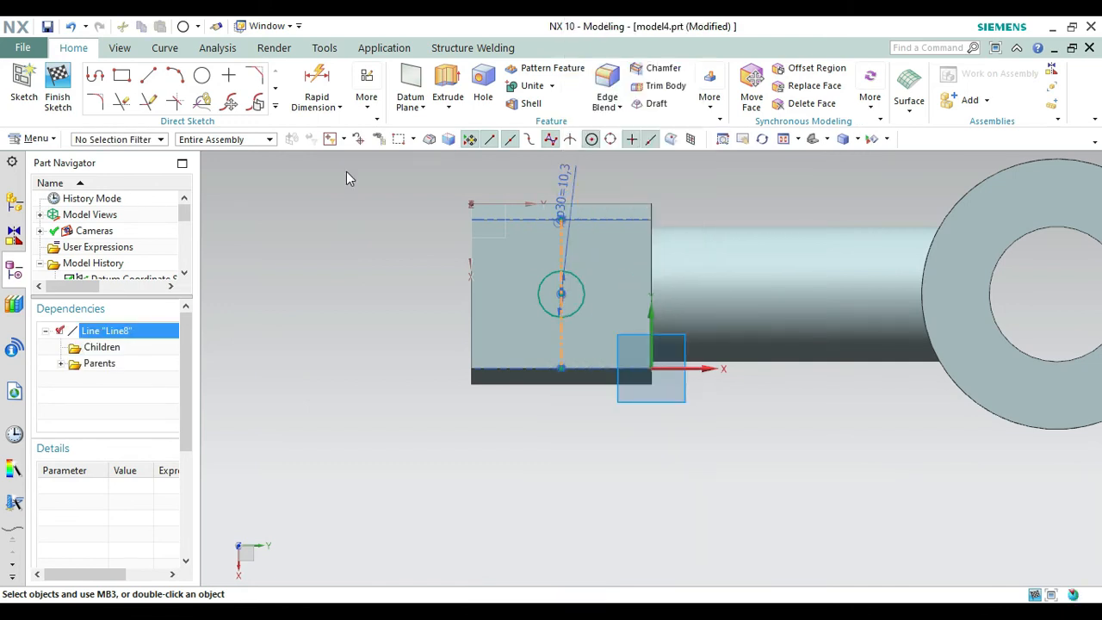
left_click(57, 86)
Extrude the 10.3 mm circle downward Until Next, subtracting it from the block, and hide the circle's sketch.
left_click(811, 141)
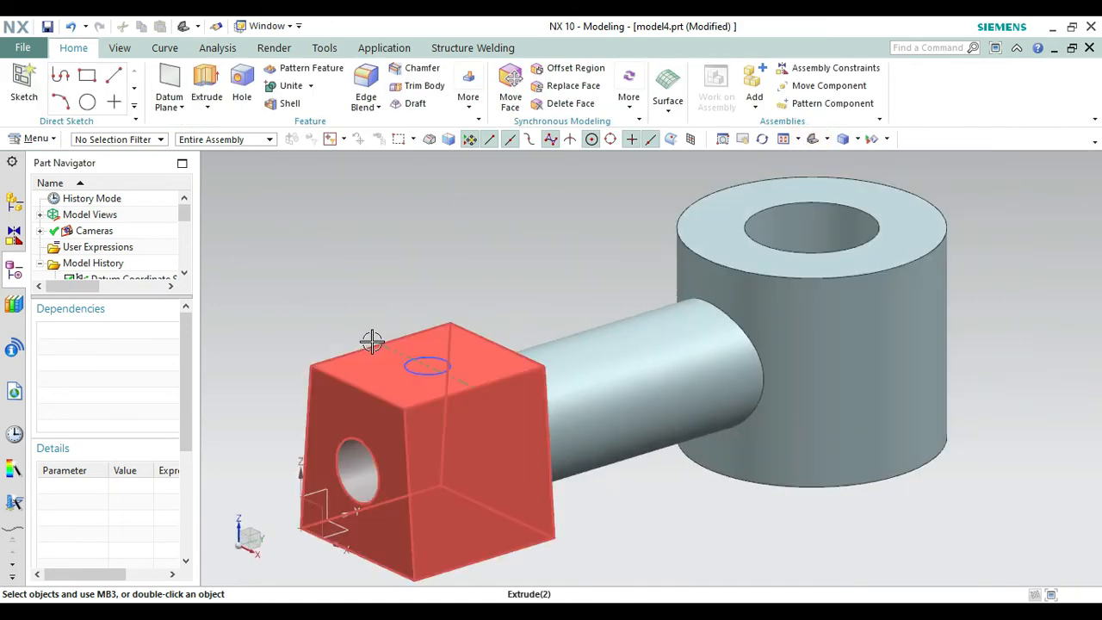
left_click(207, 76)
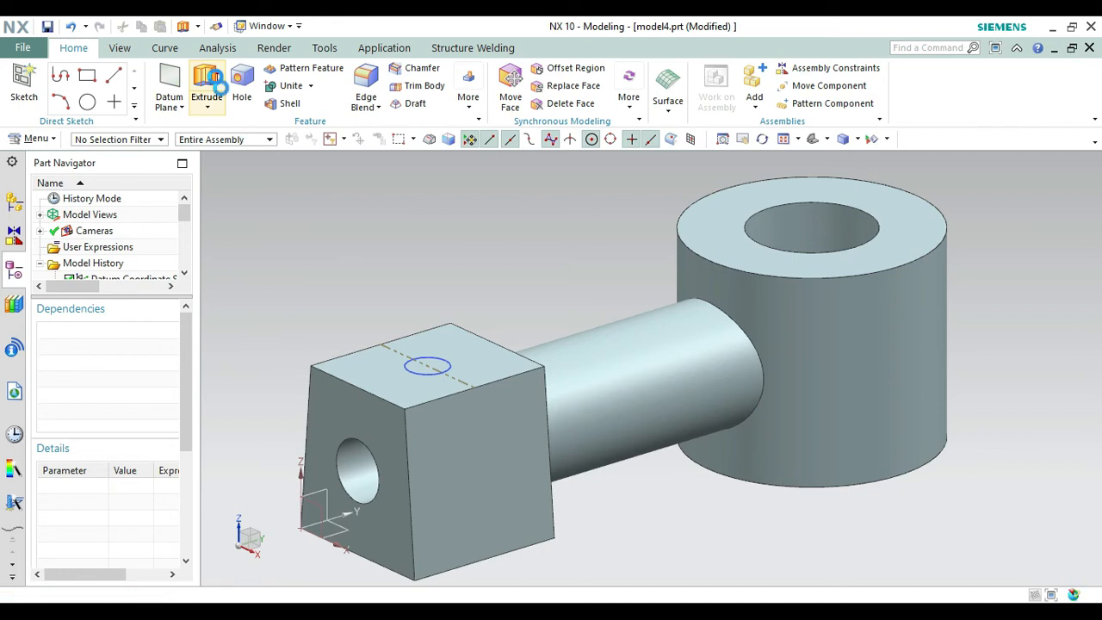
left_click(436, 372)
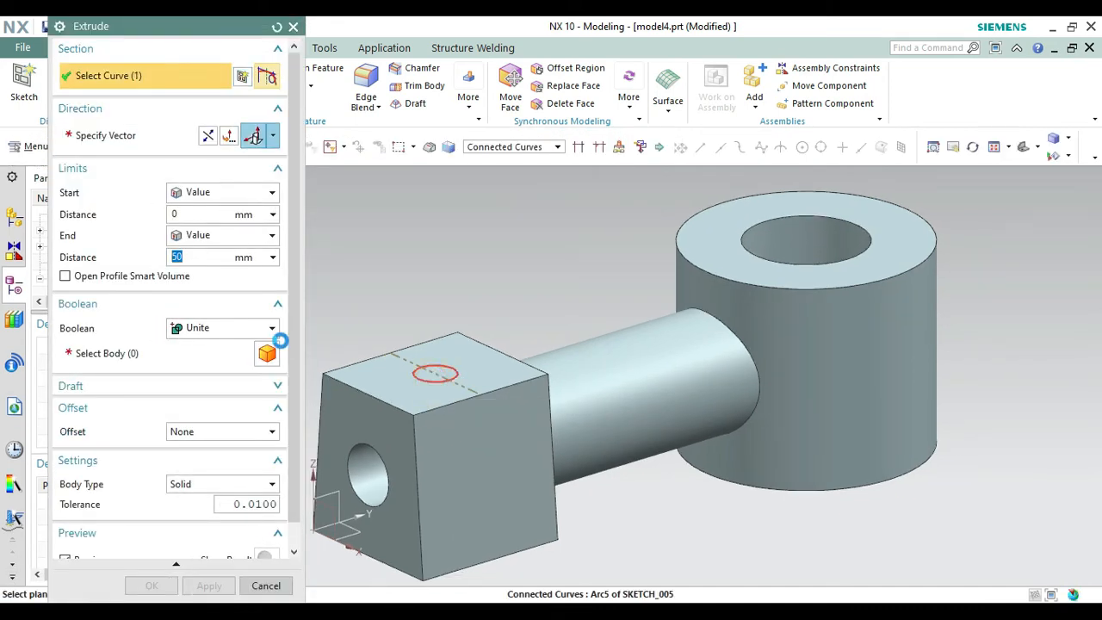
left_click(209, 135)
left_click(206, 330)
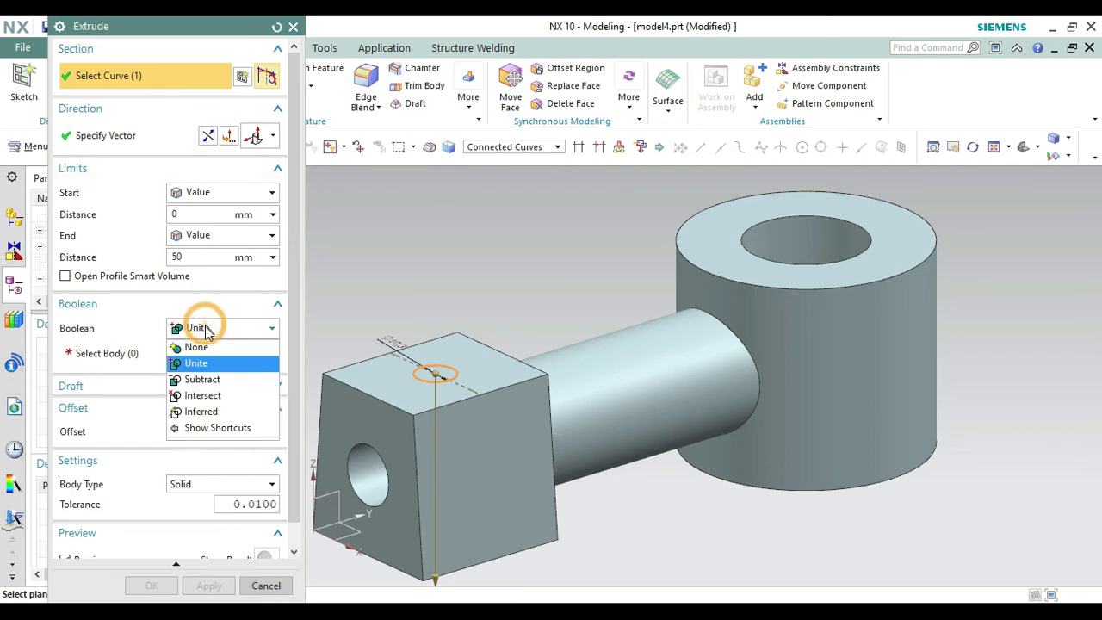
left_click(200, 379)
left_click(470, 497)
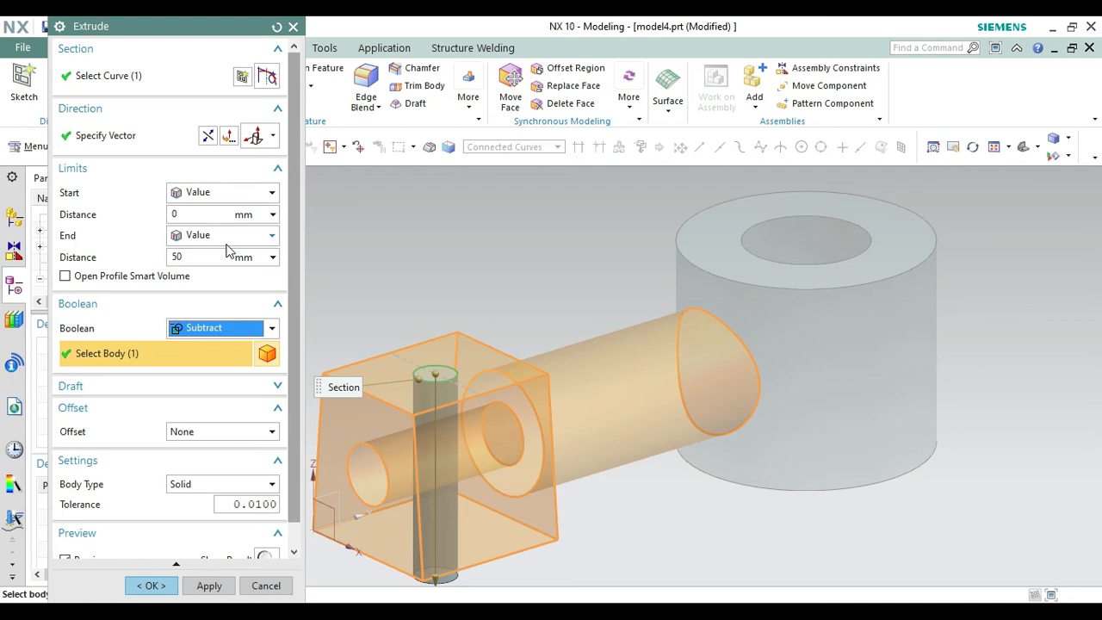
left_click(225, 235)
left_click(219, 286)
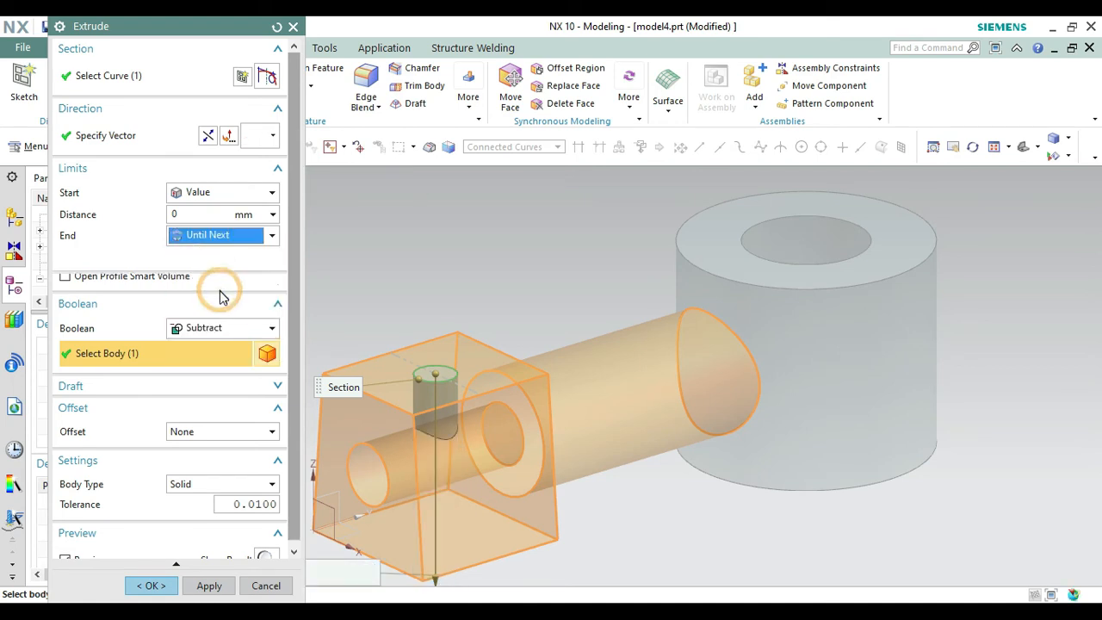
left_click(139, 587)
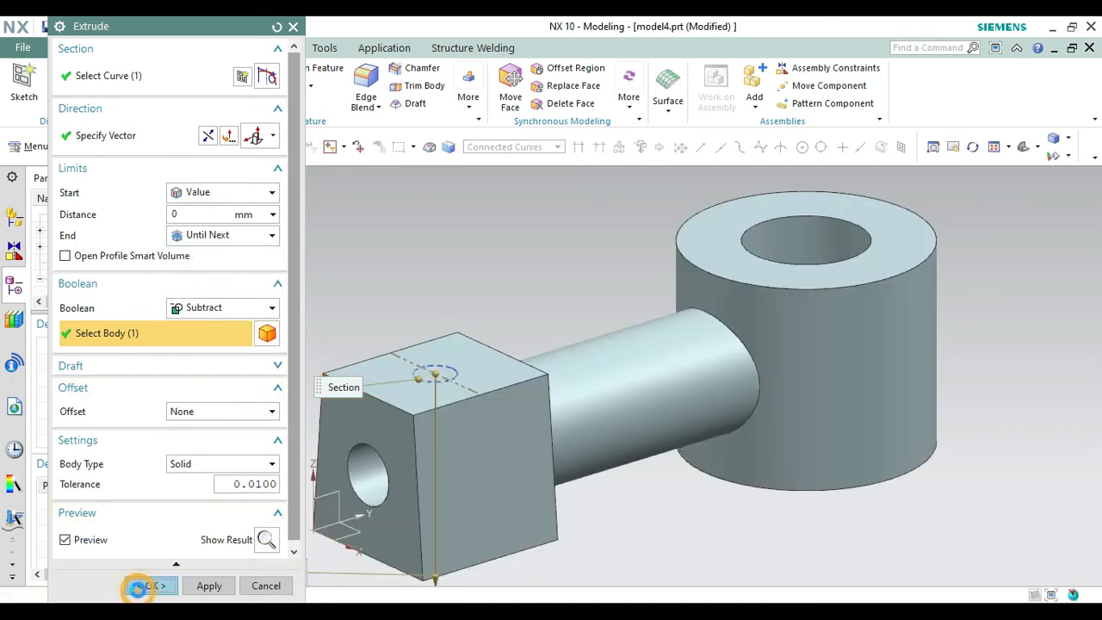
right_click(432, 373)
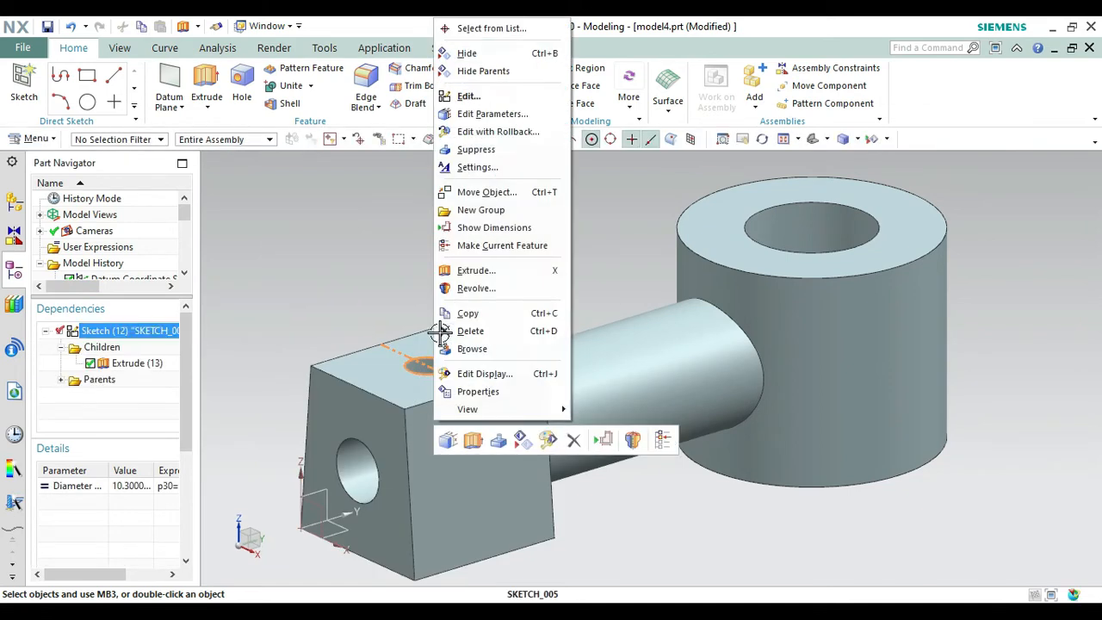
left_click(469, 54)
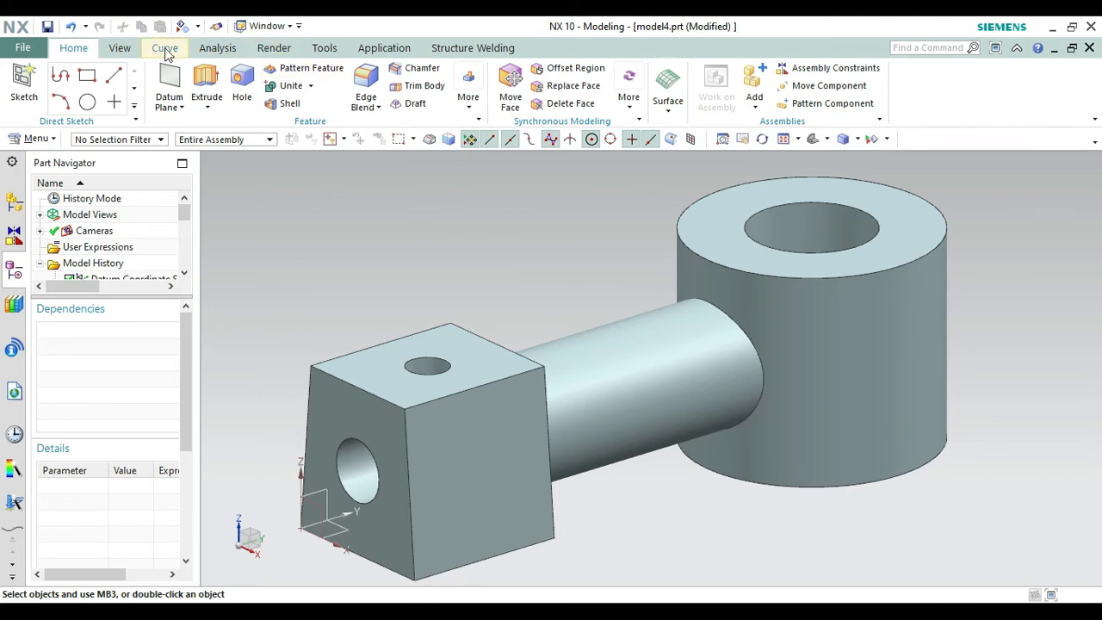
Cut a detailed right-hand thread in the block's top hole, with 12 mm major diameter and 1.75 mm pitch, starting from the top face.
left_click(468, 91)
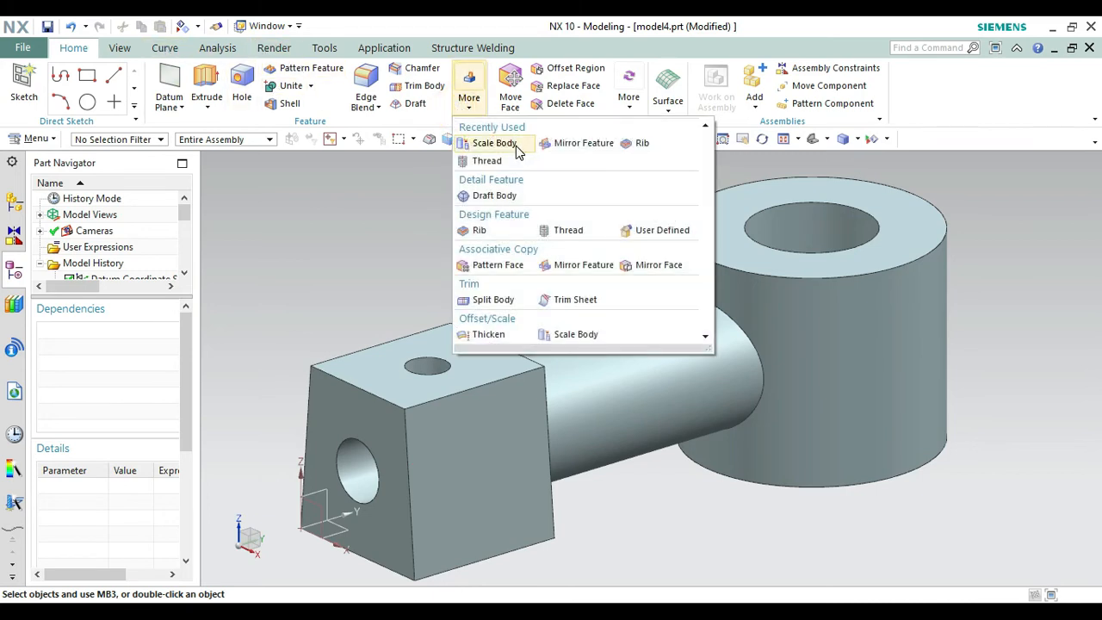
left_click(489, 161)
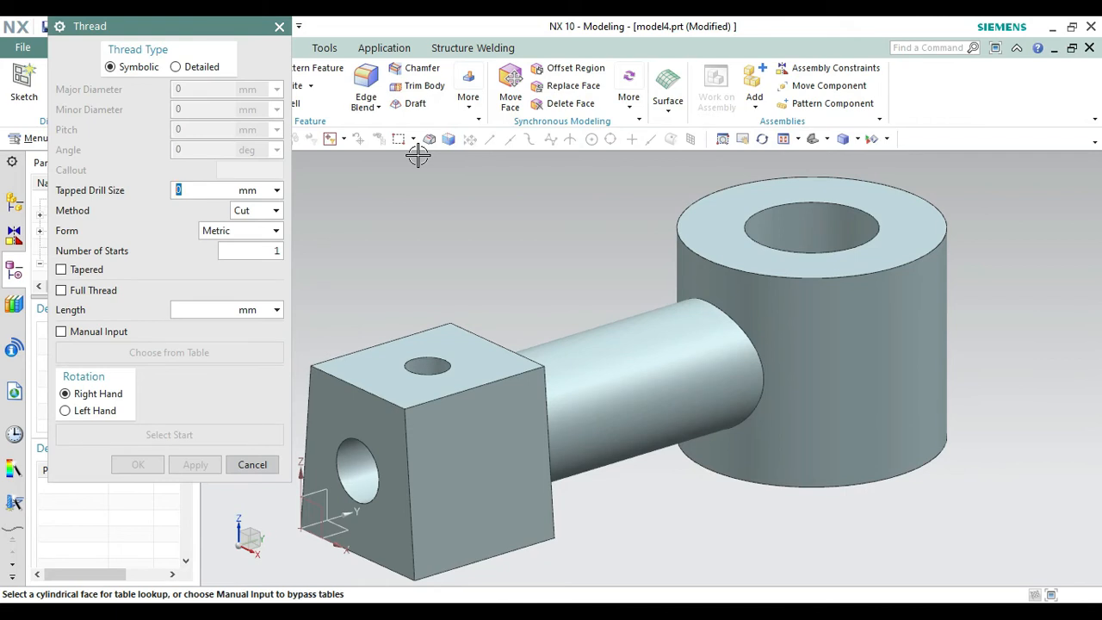
left_click(181, 66)
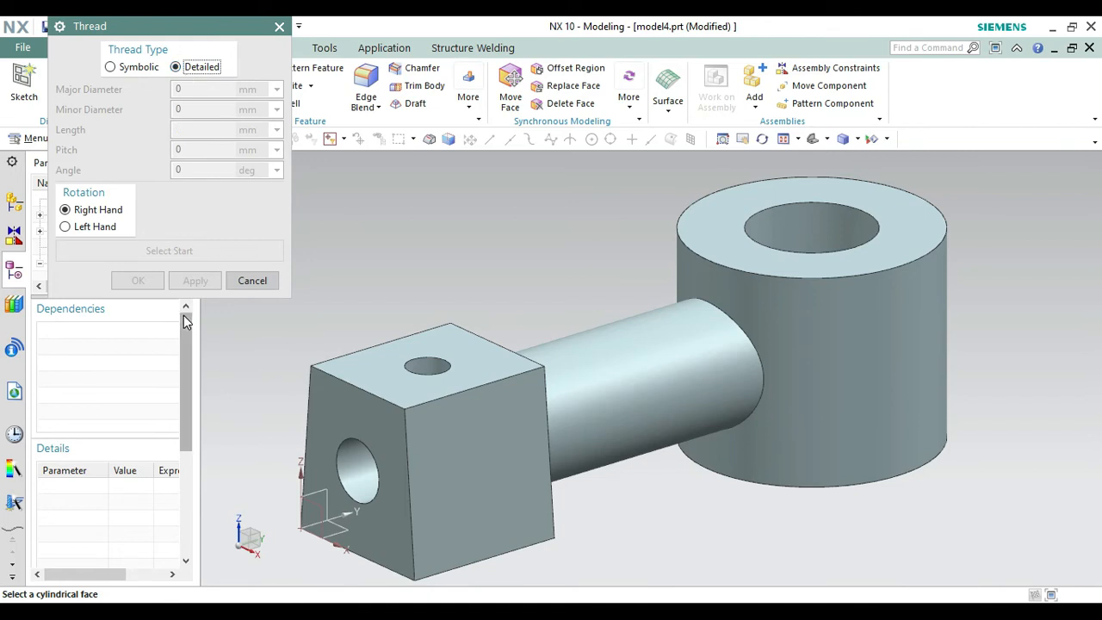
left_click(424, 365)
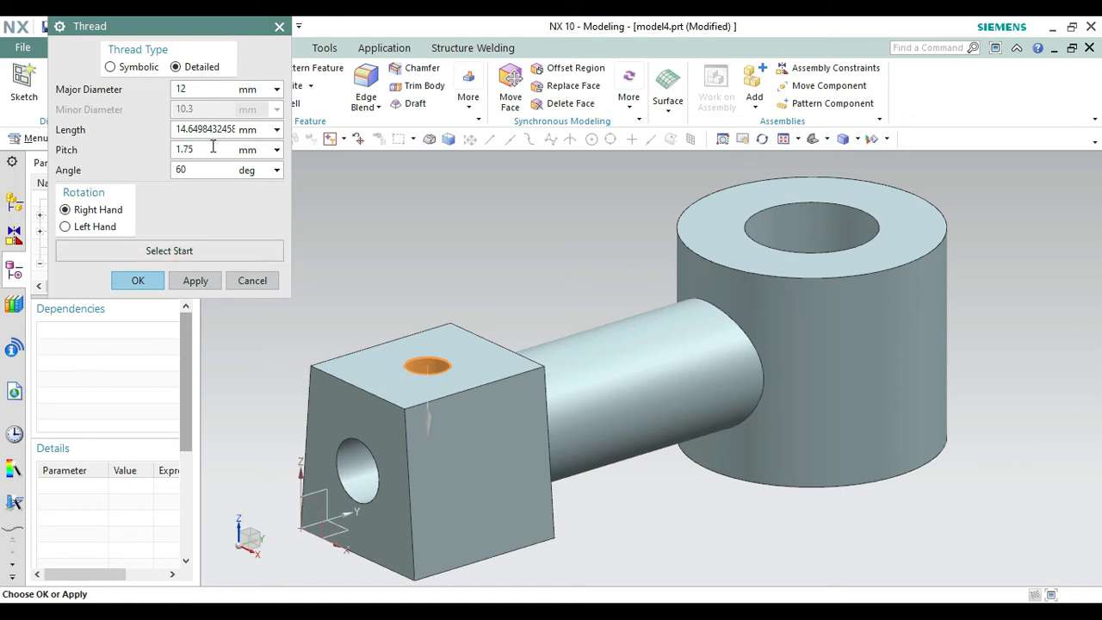
left_click(192, 246)
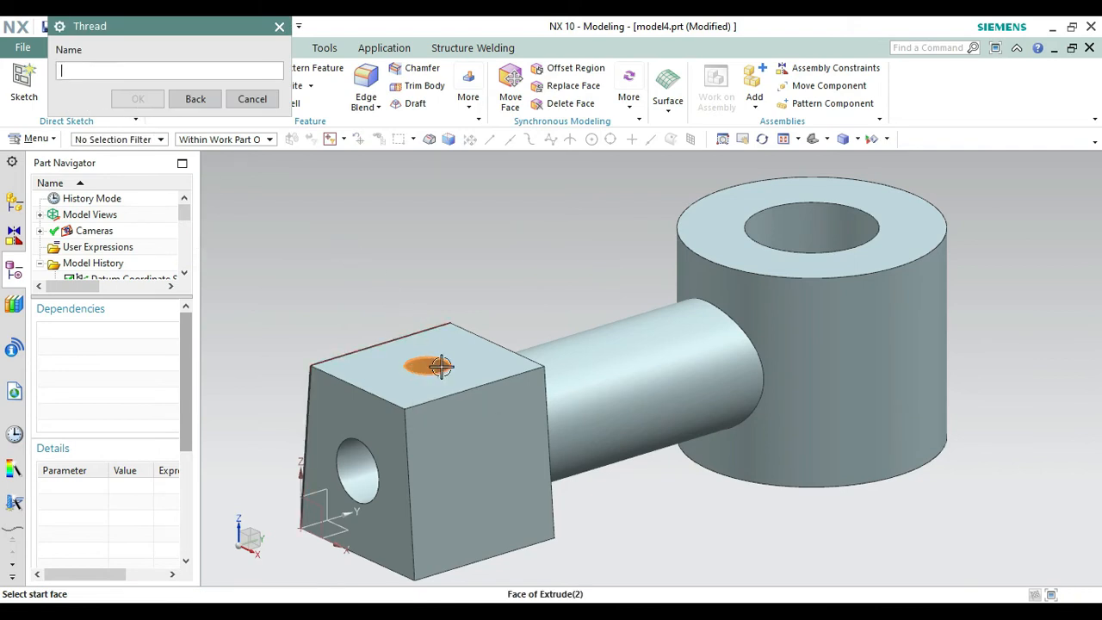
left_click(219, 102)
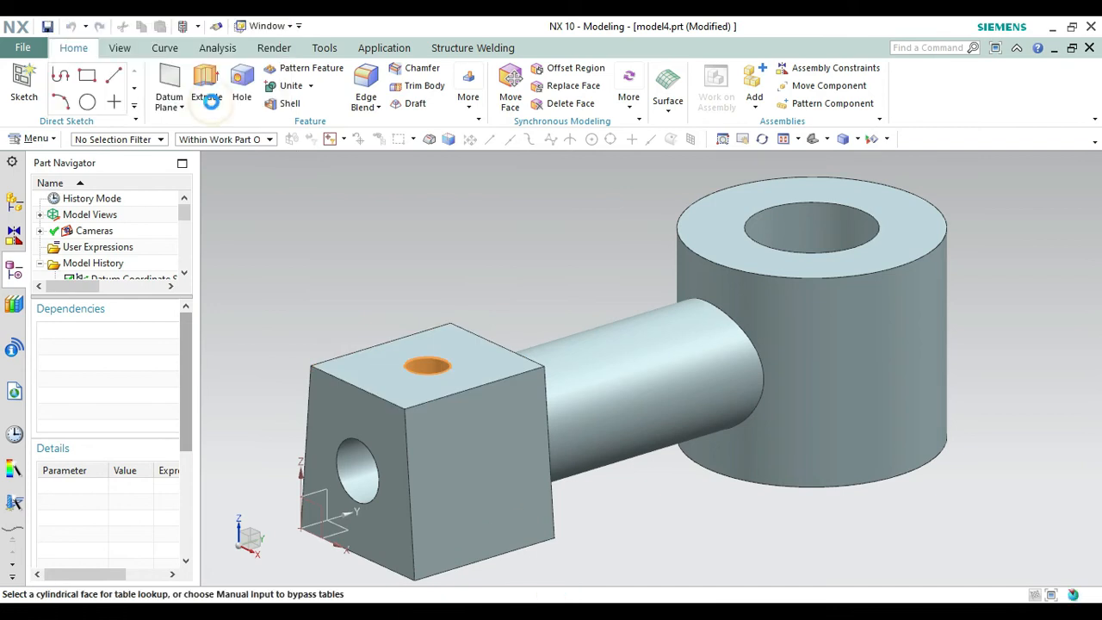
left_click(125, 289)
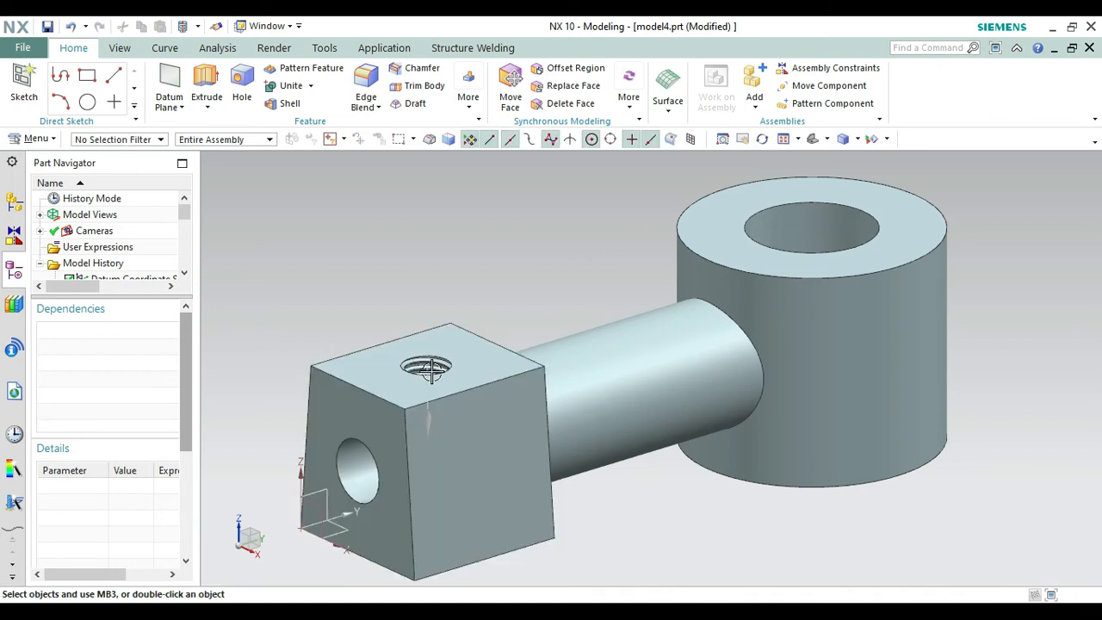
right_click(718, 522)
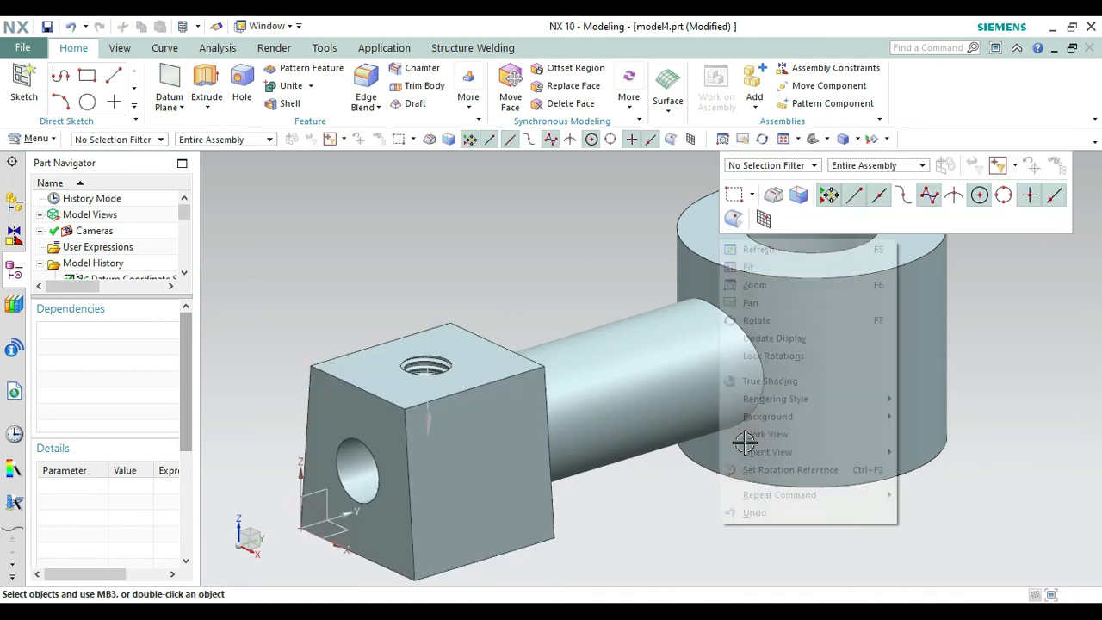
left_click(756, 321)
mouse_move(713, 456)
left_mouse_down()
mouse_move(659, 430)
mouse_move(656, 462)
mouse_move(777, 405)
mouse_move(746, 480)
mouse_move(733, 484)
left_mouse_up()
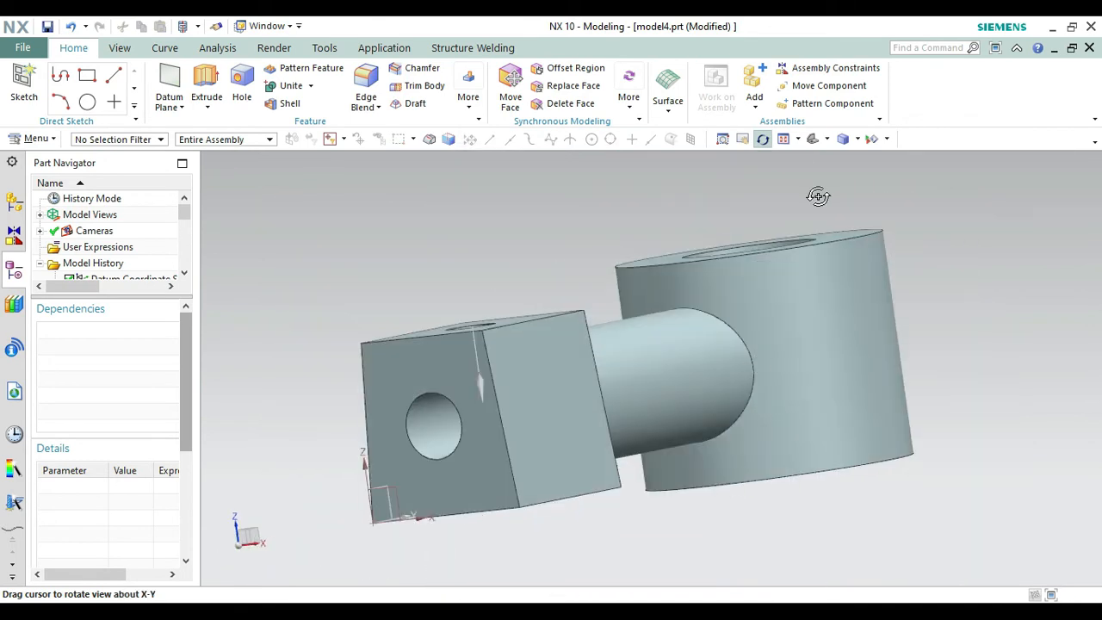
left_click(813, 138)
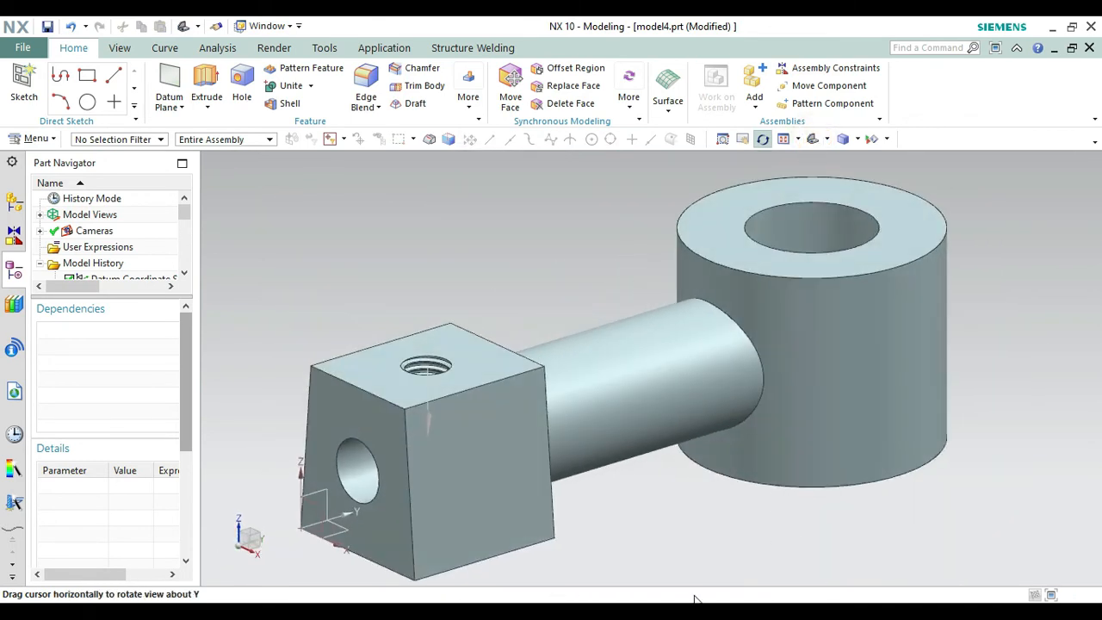
left_click(645, 612)
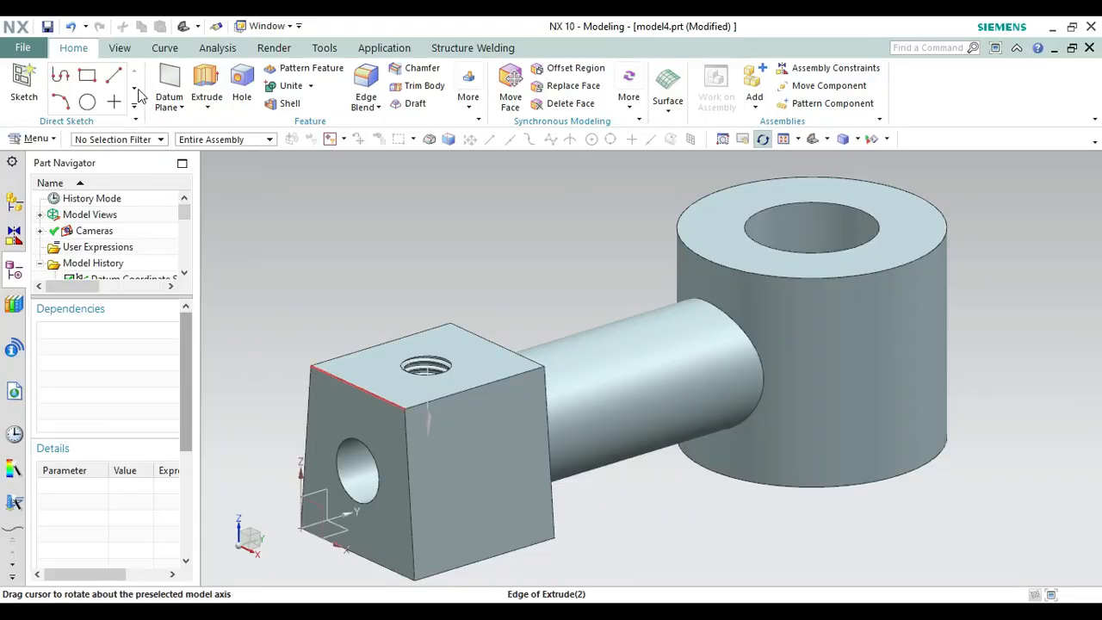
key("Escape")
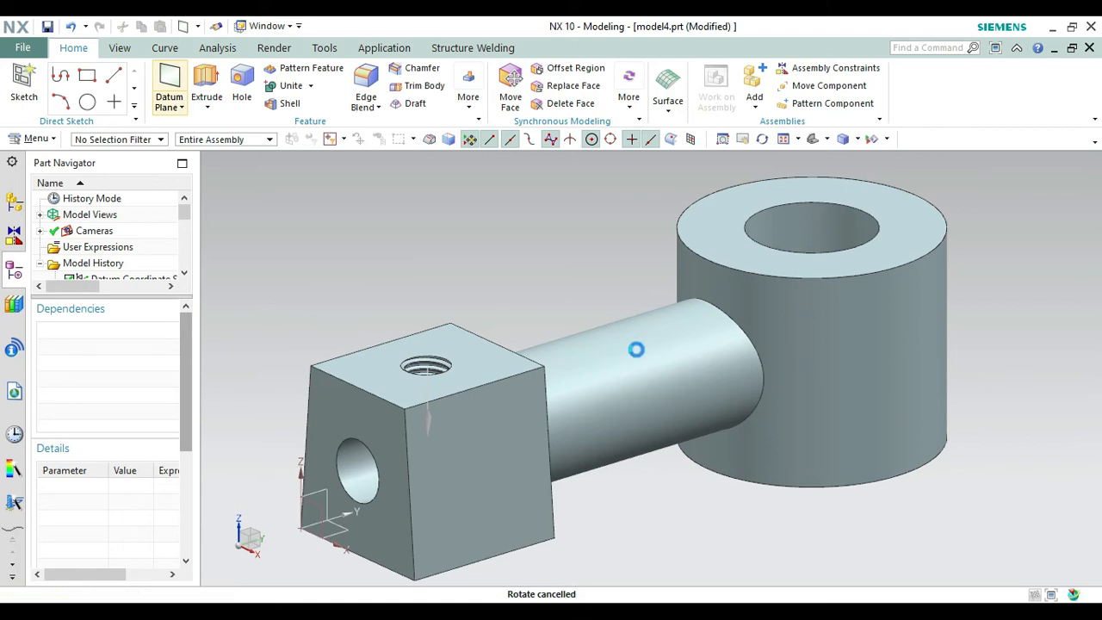
Create a datum plane offset 20 mm inward from the block's long side face.
left_click(463, 448)
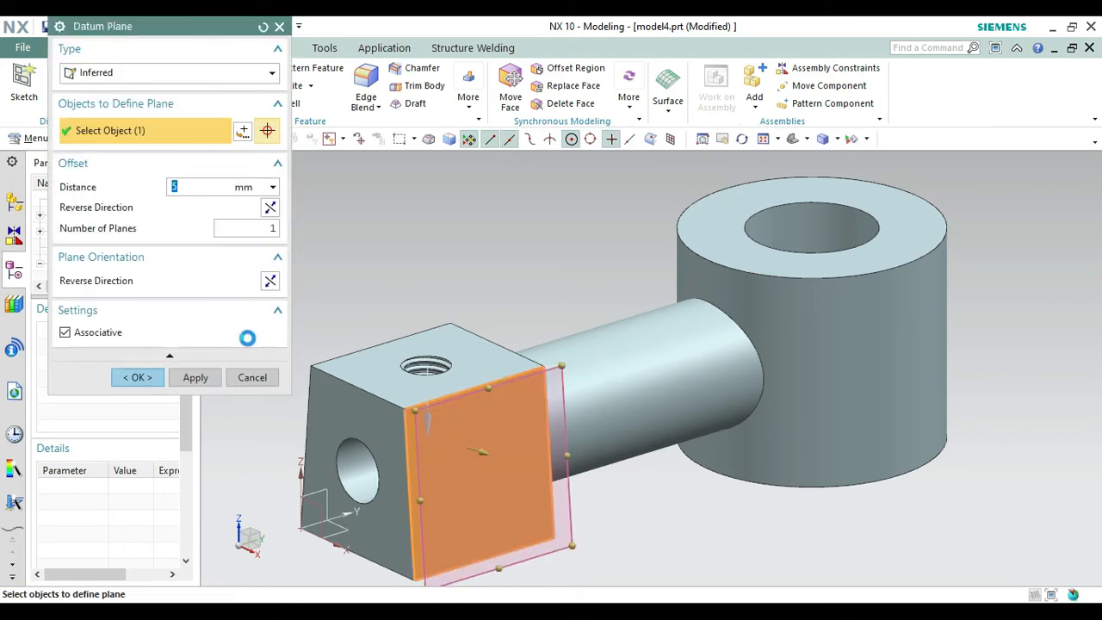
left_click(268, 206)
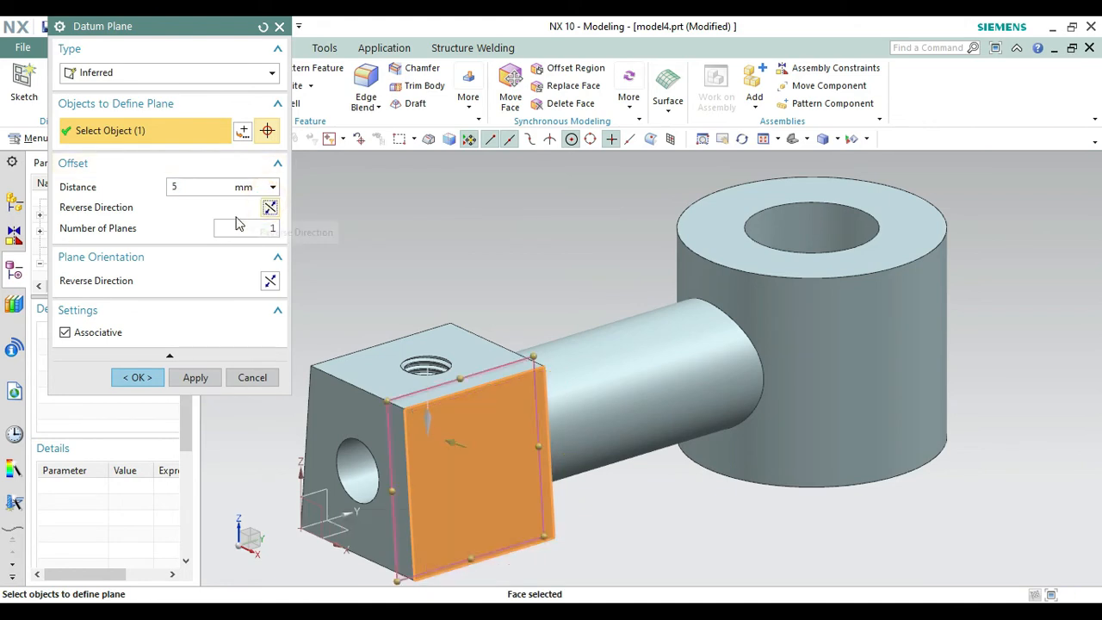
double_click(189, 188)
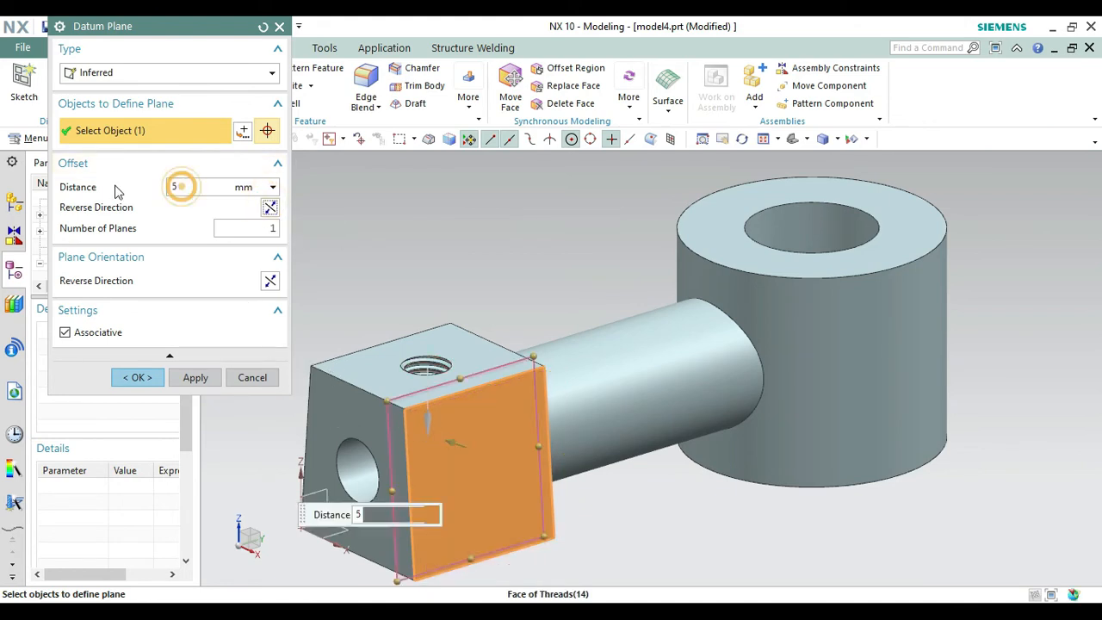
type("20")
key("Return")
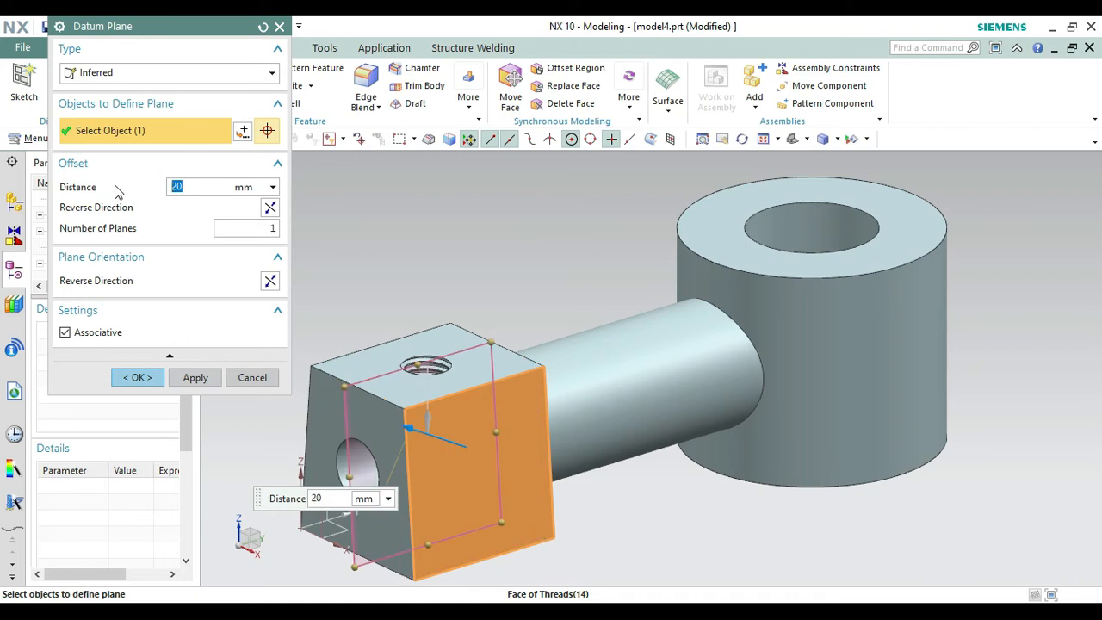
left_click(143, 384)
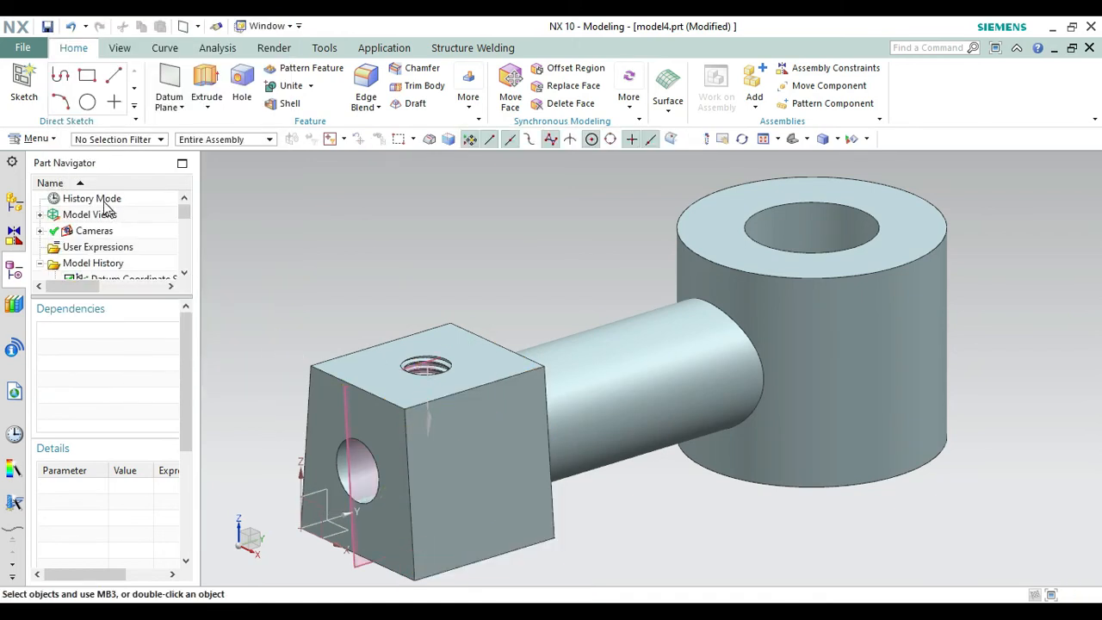
Start a sketch on the datum plane through the block, reversing the horizontal reference direction.
left_click(24, 82)
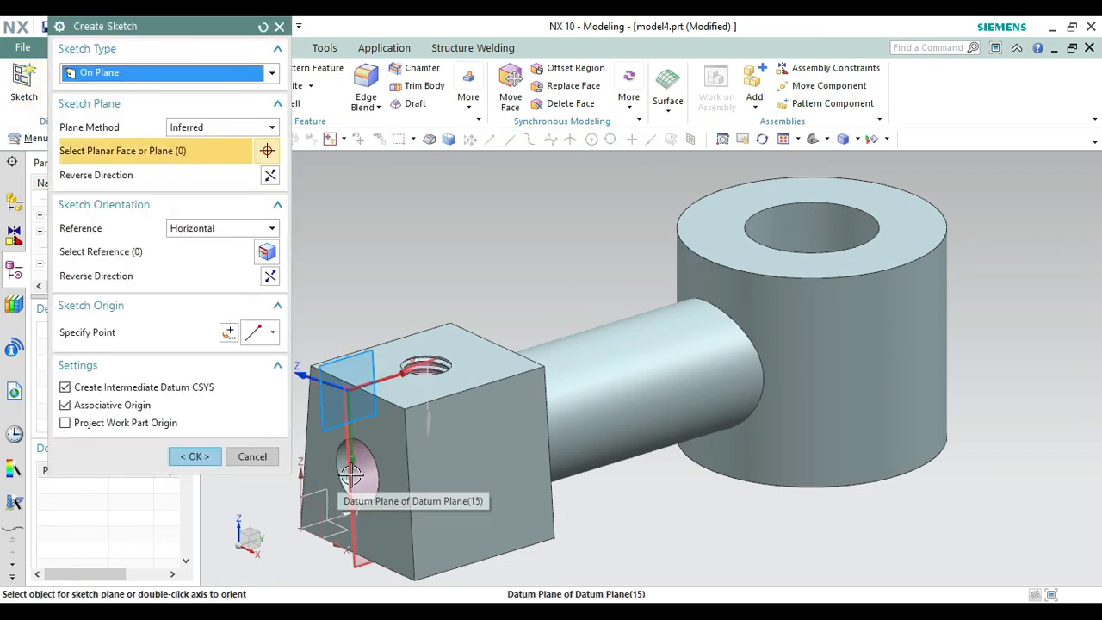
left_click(351, 473)
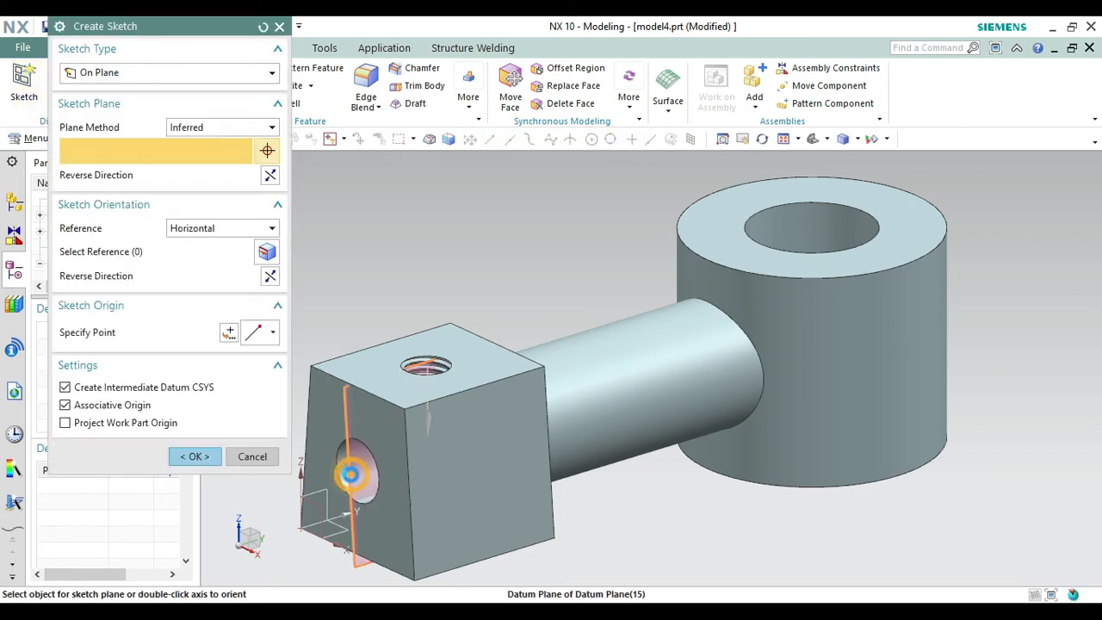
left_click(266, 278)
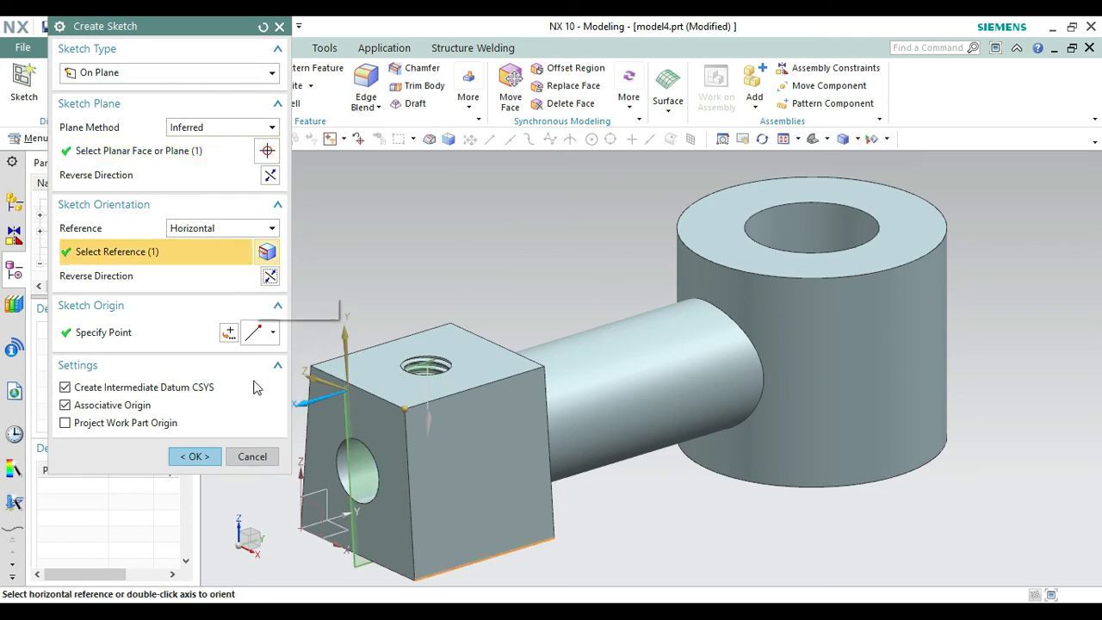
left_click(200, 456)
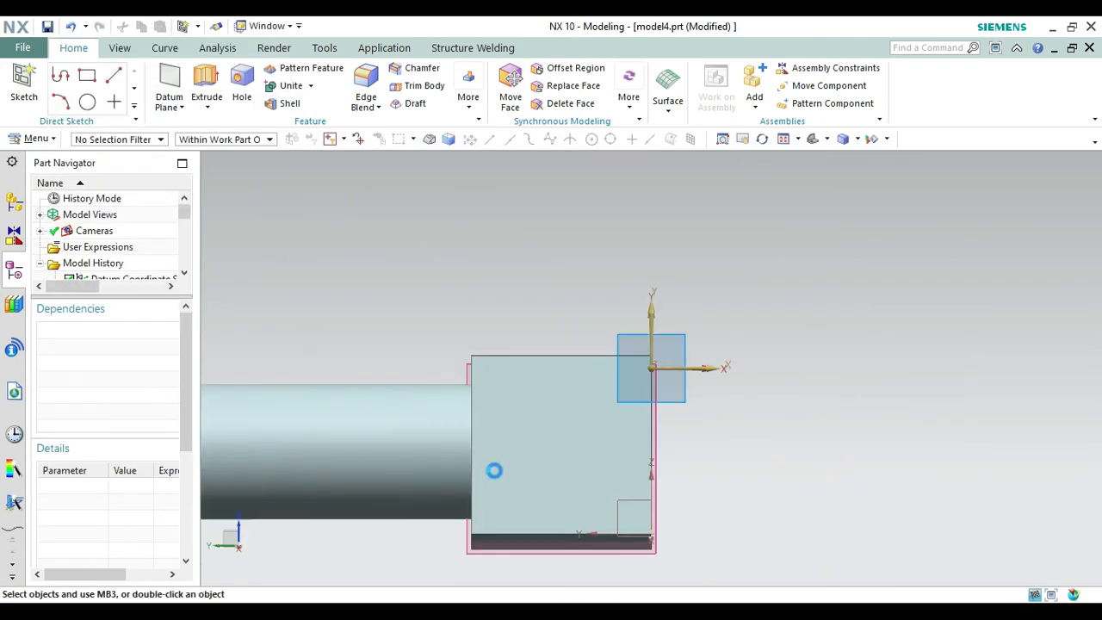
Examine how the sketch plane and its axes lie relative to the block, arm and cylinder.
key("Home")
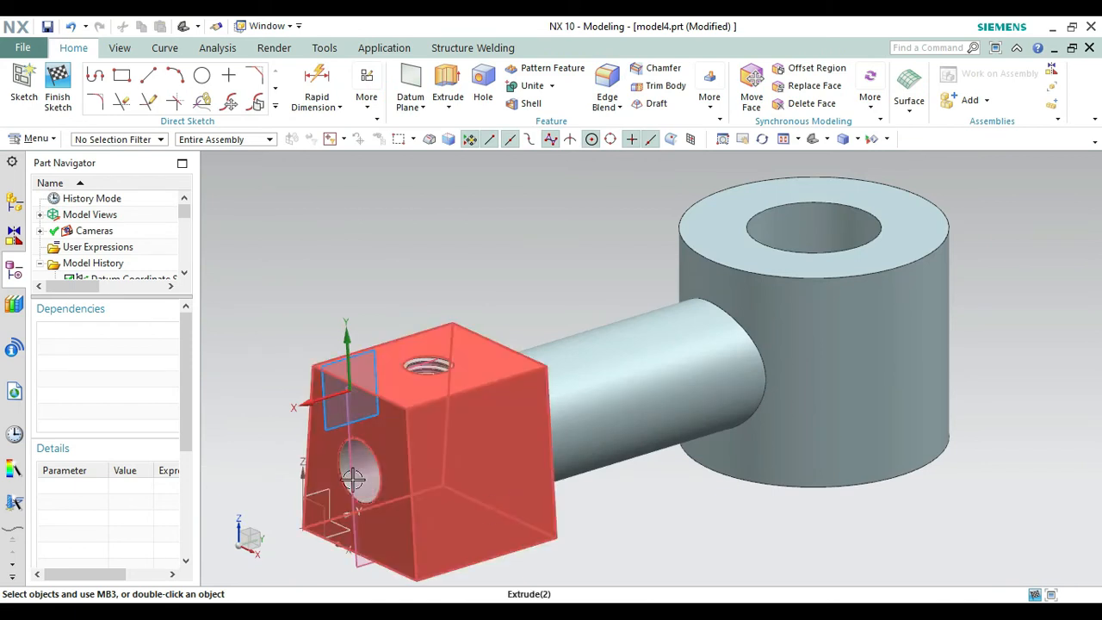
right_click(487, 241)
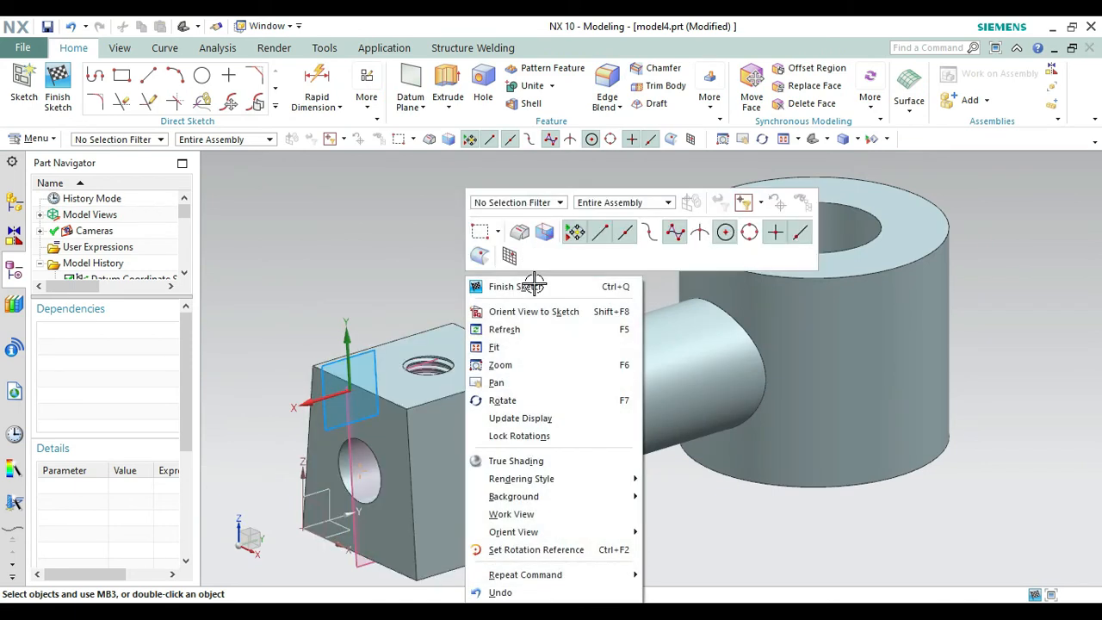
left_click(503, 400)
left_click_drag(569, 324, 507, 284)
right_click(486, 233)
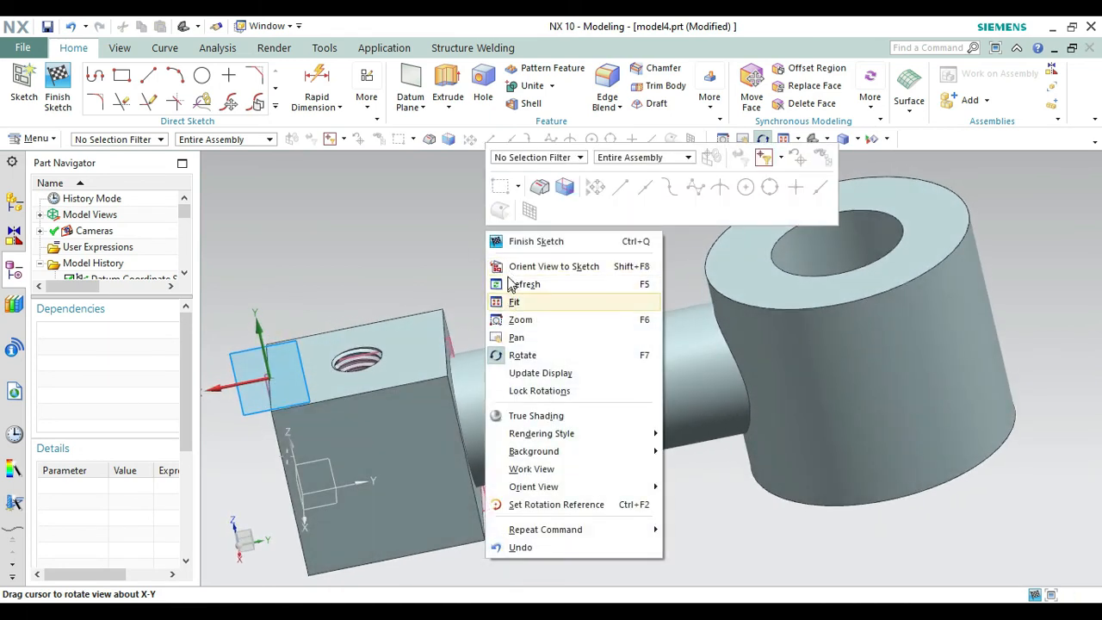
left_click(495, 267)
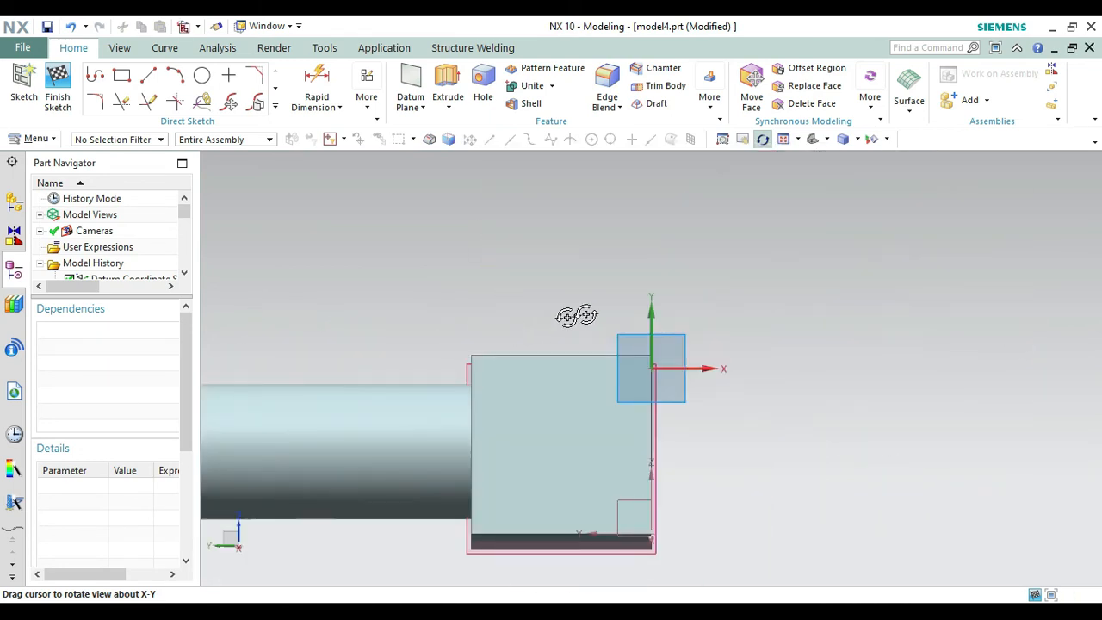
right_click(591, 312)
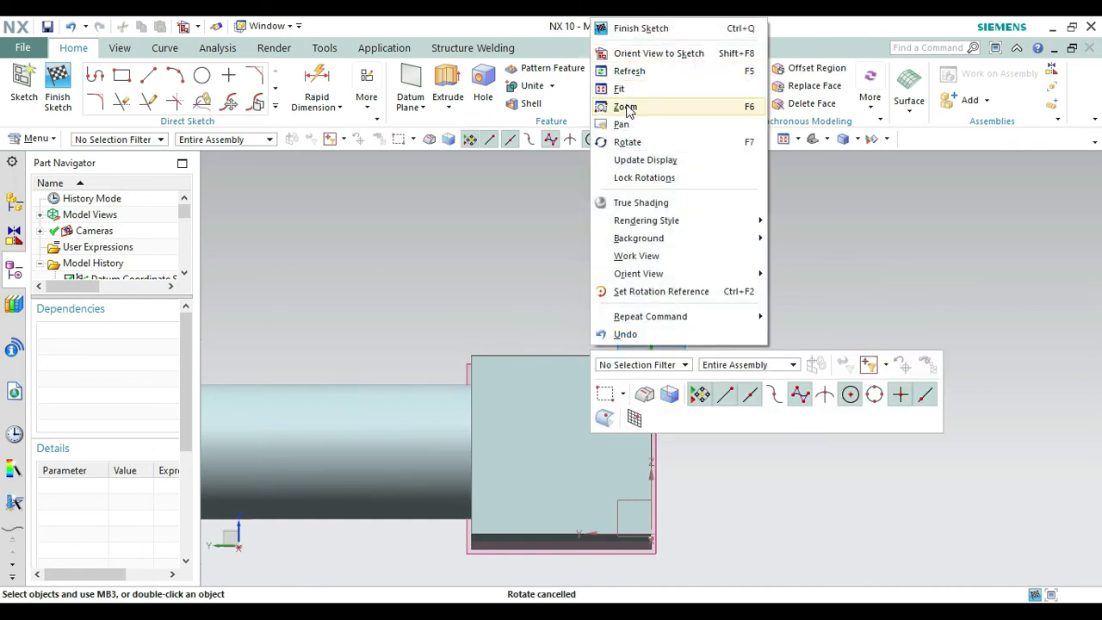
left_click(621, 91)
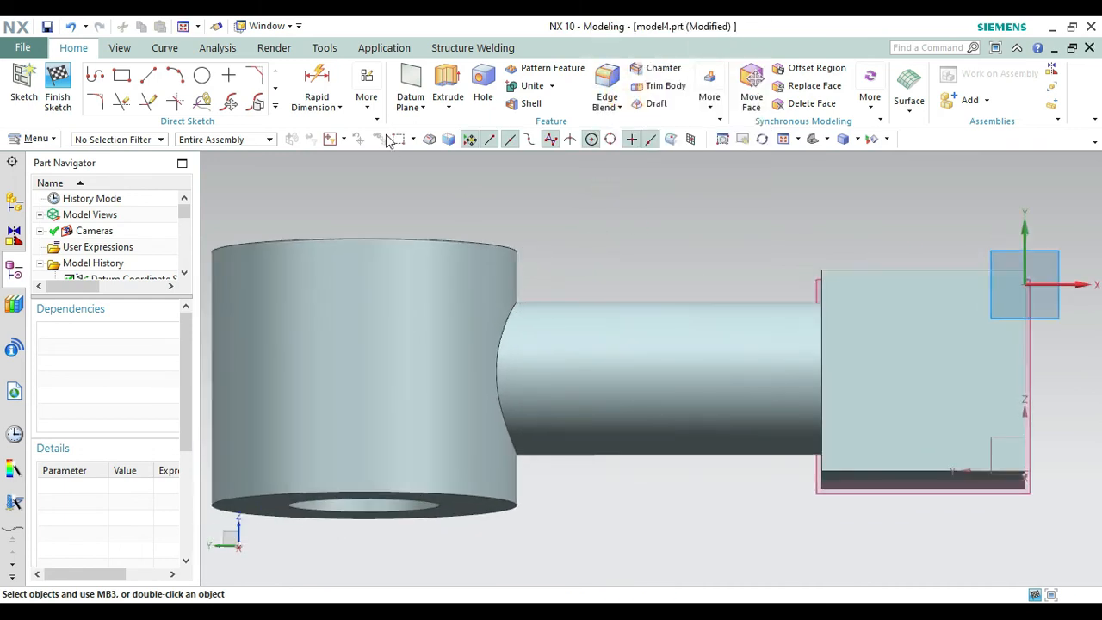
Start a profile line at the midpoint of the block's side edge nearest the arm.
left_click(99, 77)
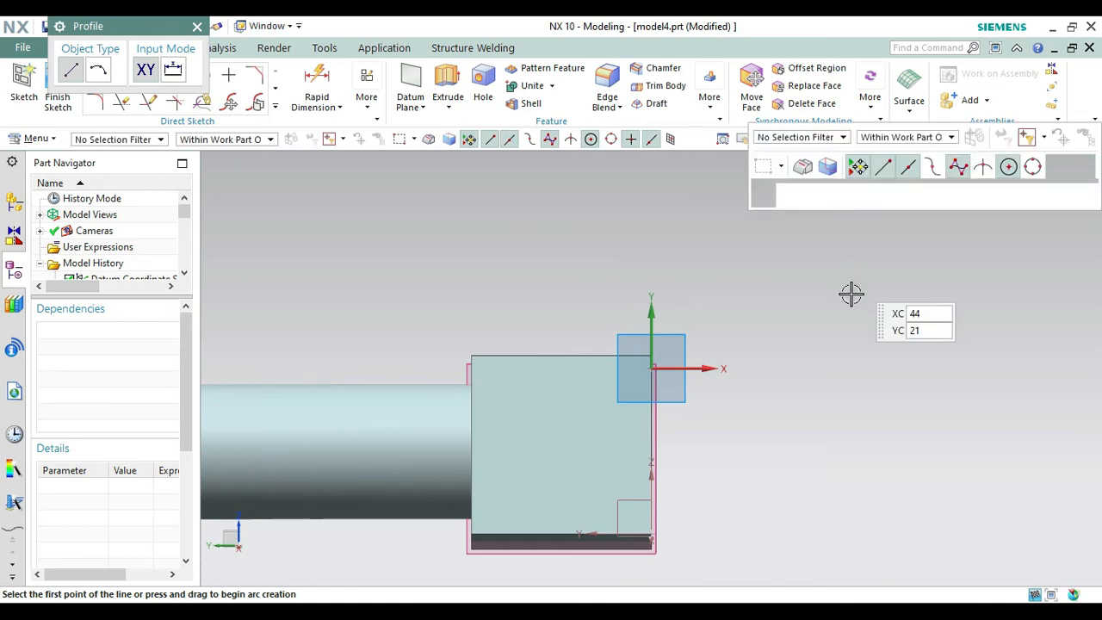
right_click(843, 354)
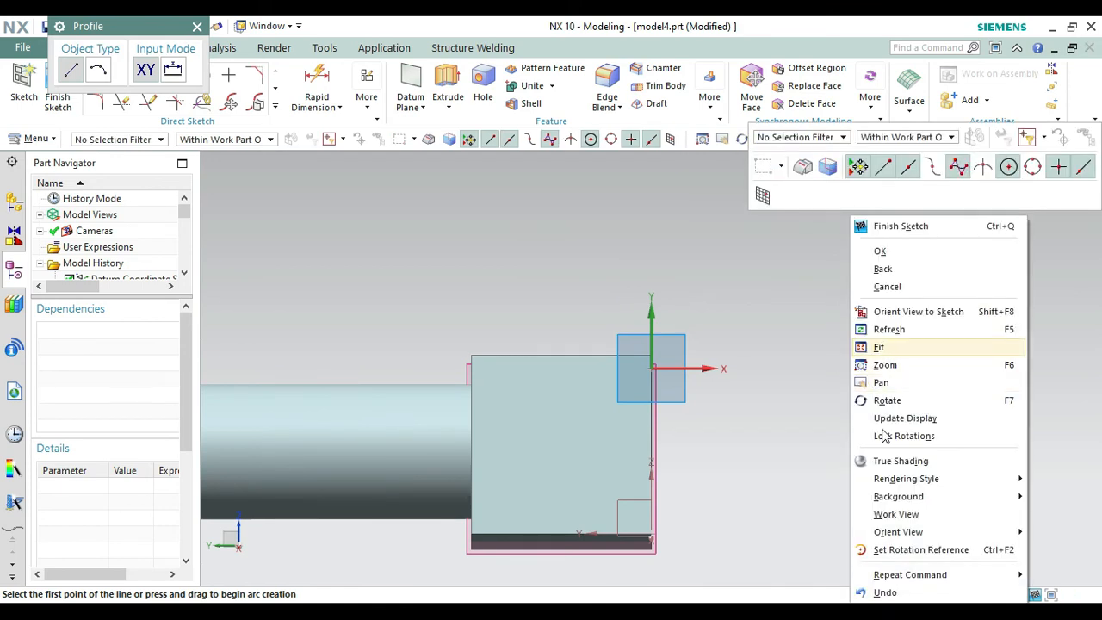
left_click(878, 401)
mouse_move(792, 502)
left_mouse_down()
mouse_move(657, 499)
mouse_move(597, 474)
mouse_move(645, 487)
left_mouse_up()
right_click(719, 418)
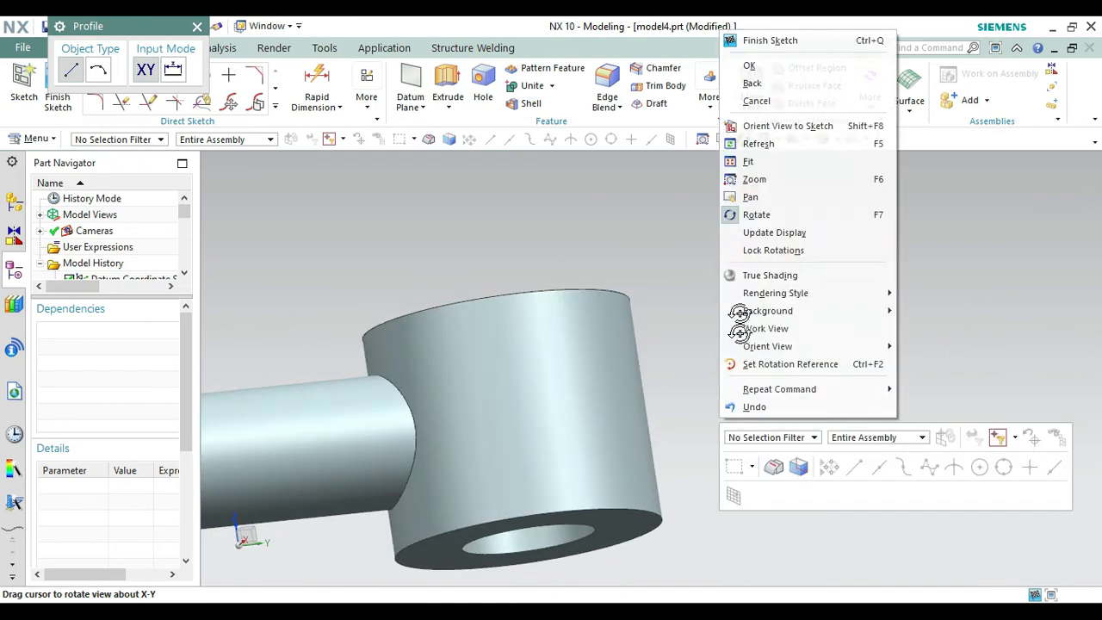
left_click(733, 196)
left_click_drag(654, 297, 969, 284)
left_click_drag(580, 290, 727, 263)
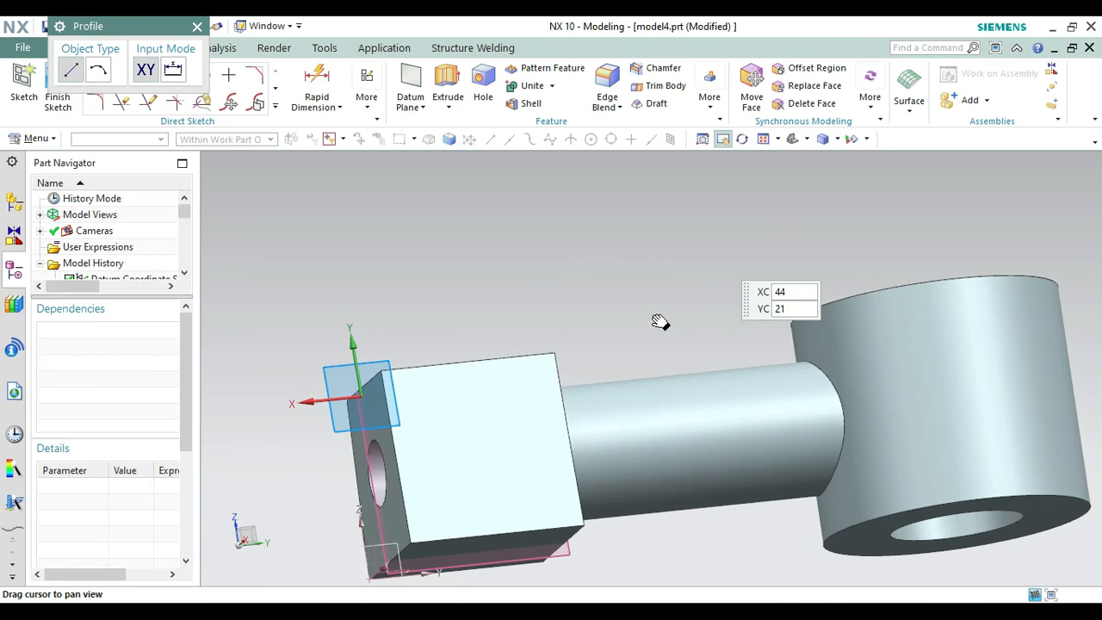
left_click(742, 140)
mouse_move(725, 229)
left_mouse_down()
mouse_move(678, 289)
mouse_move(659, 288)
left_mouse_up()
key("Escape")
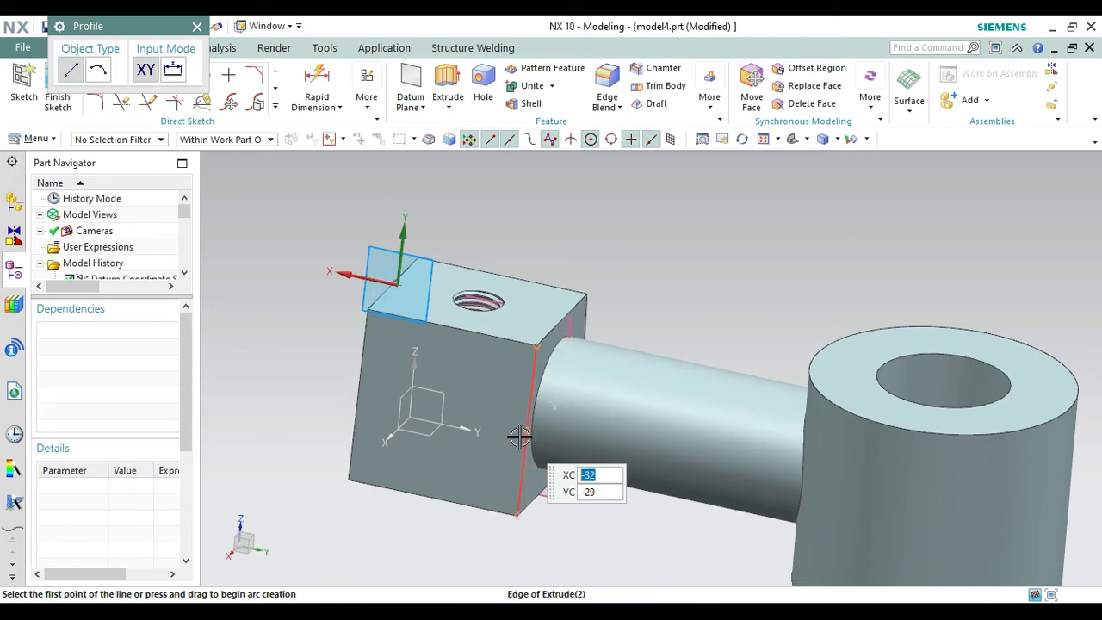
right_click(518, 437)
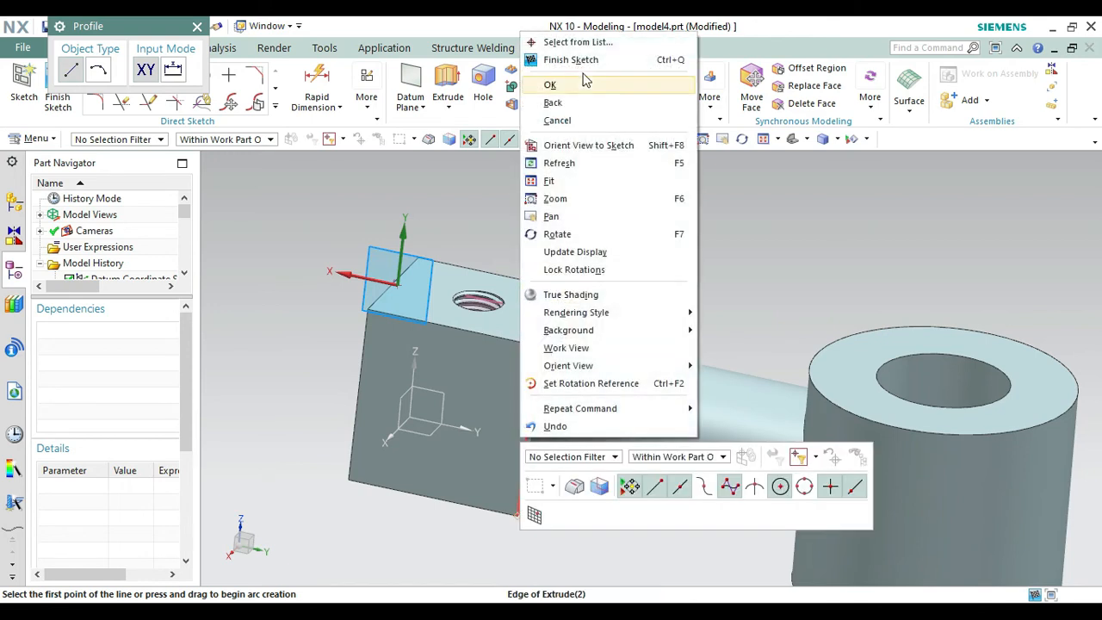
left_click(560, 39)
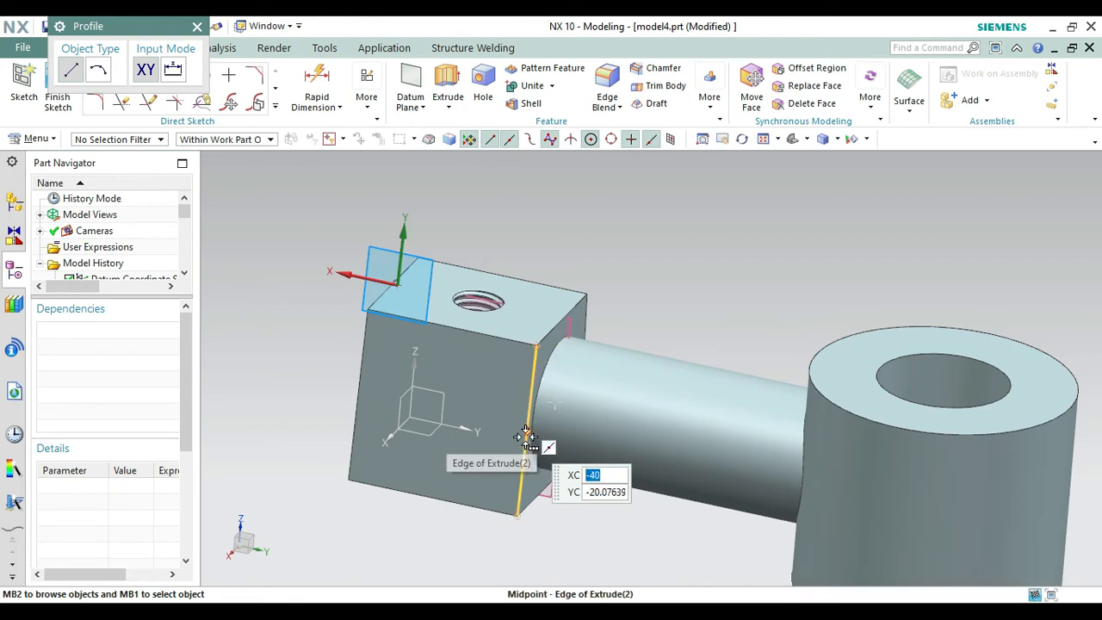
mouse_move(527, 437)
left_click(574, 447)
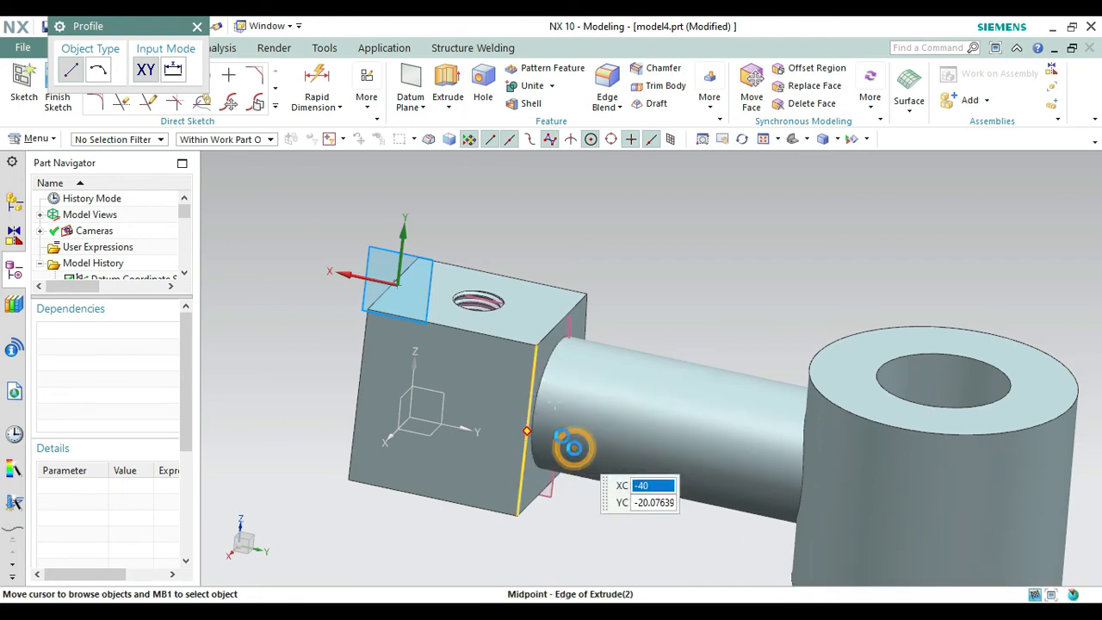
Draw a closed rectangular profile from that midpoint, 44 mm upward and 40 mm along the arm.
right_click(612, 225)
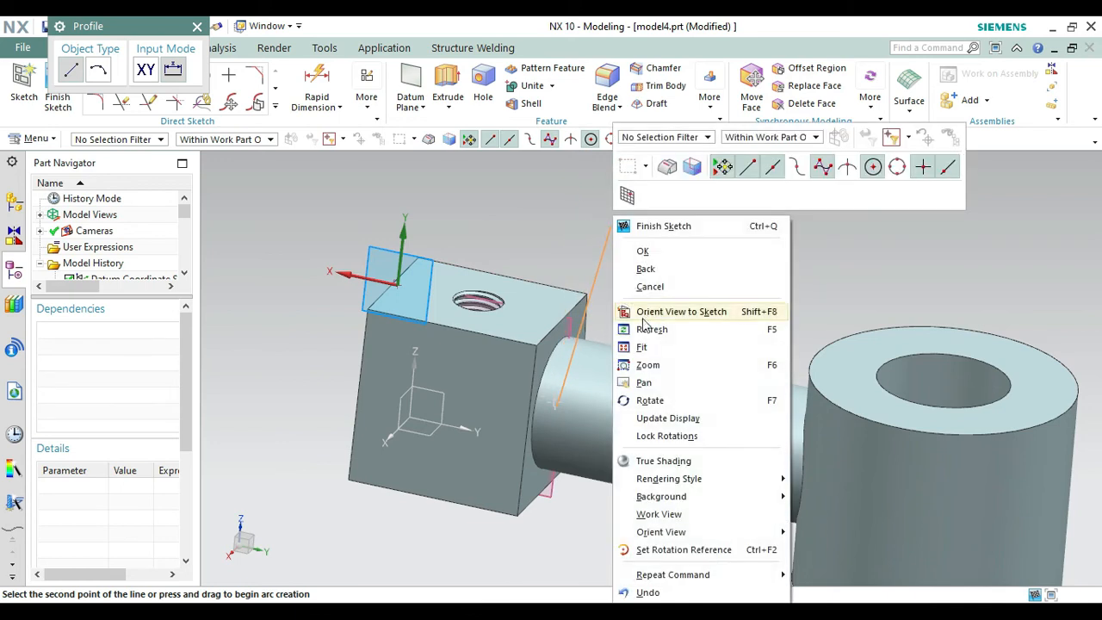
left_click(650, 400)
mouse_move(659, 301)
left_mouse_down()
mouse_move(646, 282)
mouse_move(686, 280)
mouse_move(668, 290)
left_mouse_up()
key("Escape")
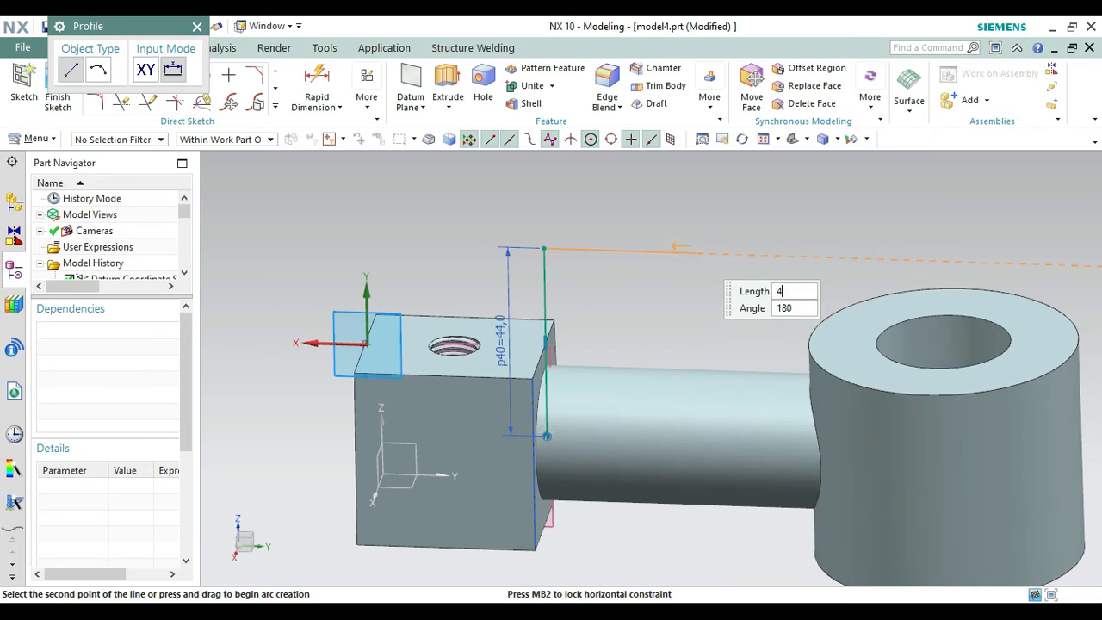
left_click(697, 252)
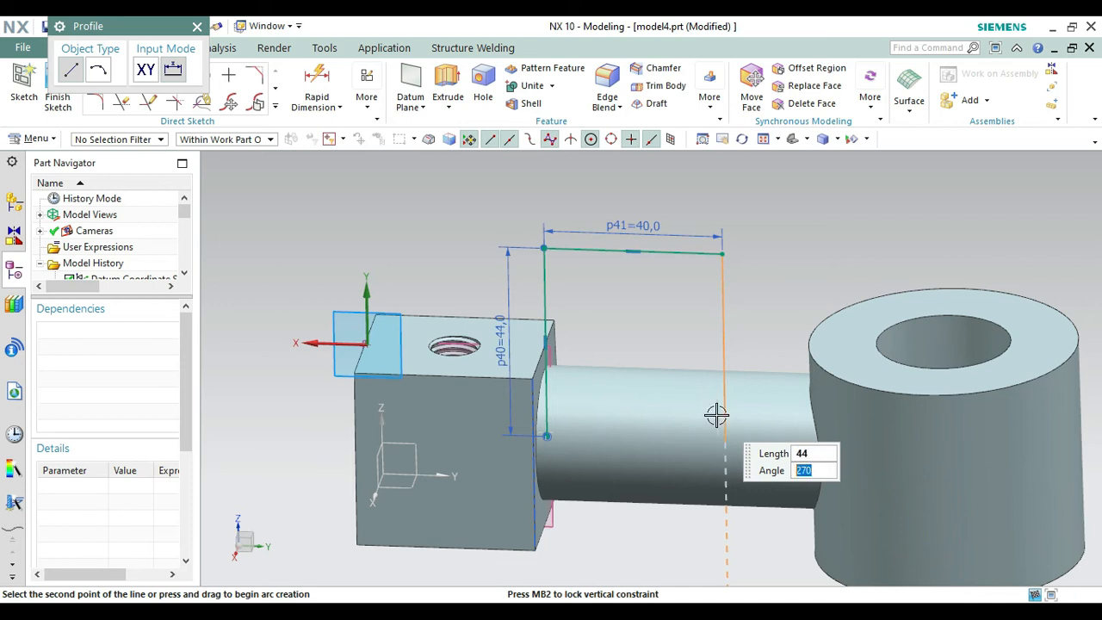
key("Return")
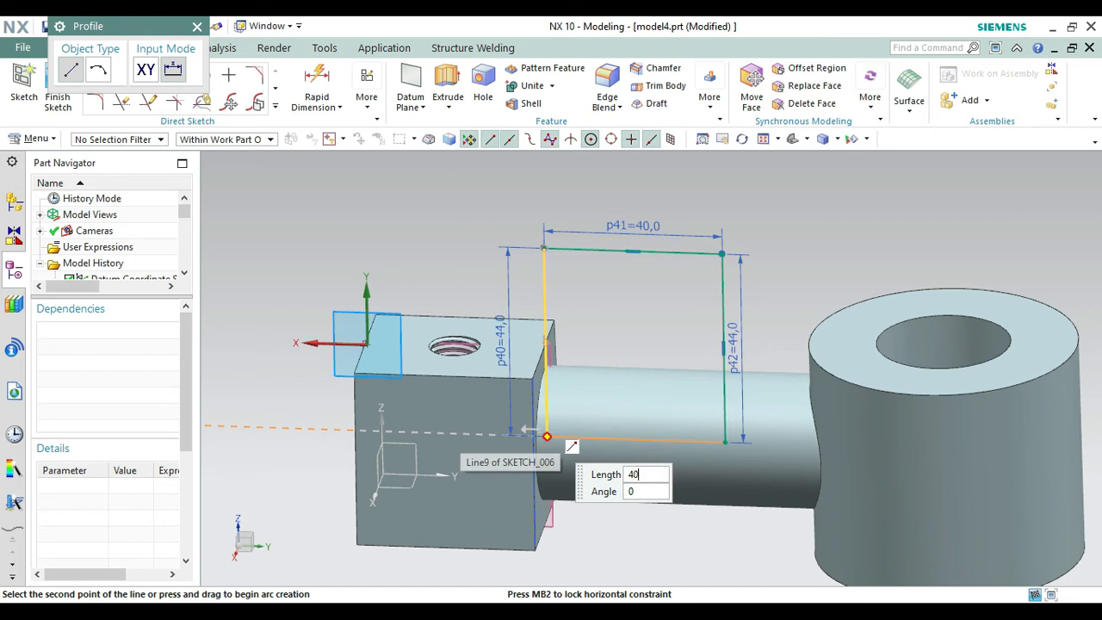
left_click(546, 436)
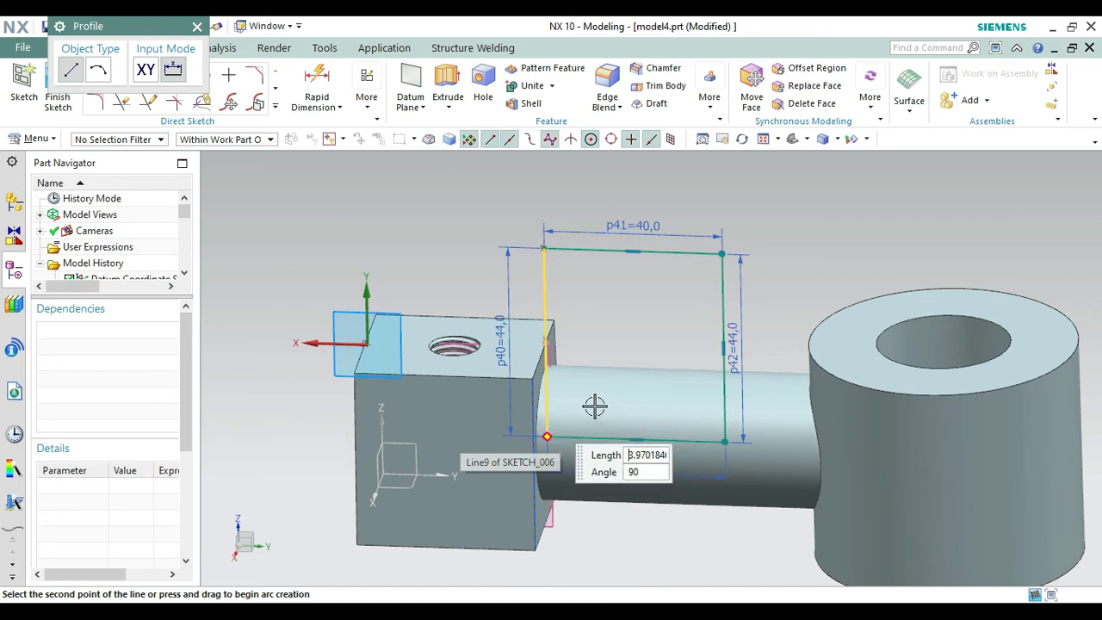
left_click(197, 26)
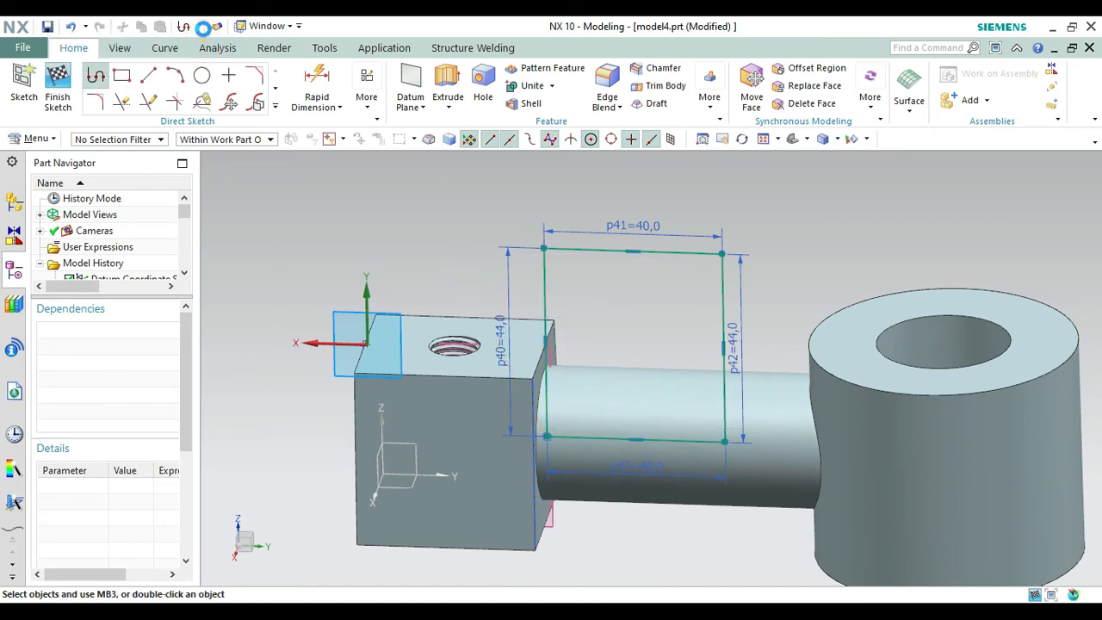
Convert the rectangle's upper line to reference, cap the profile with a 20 mm radius arc between its ends, and finish the sketch.
right_click(595, 249)
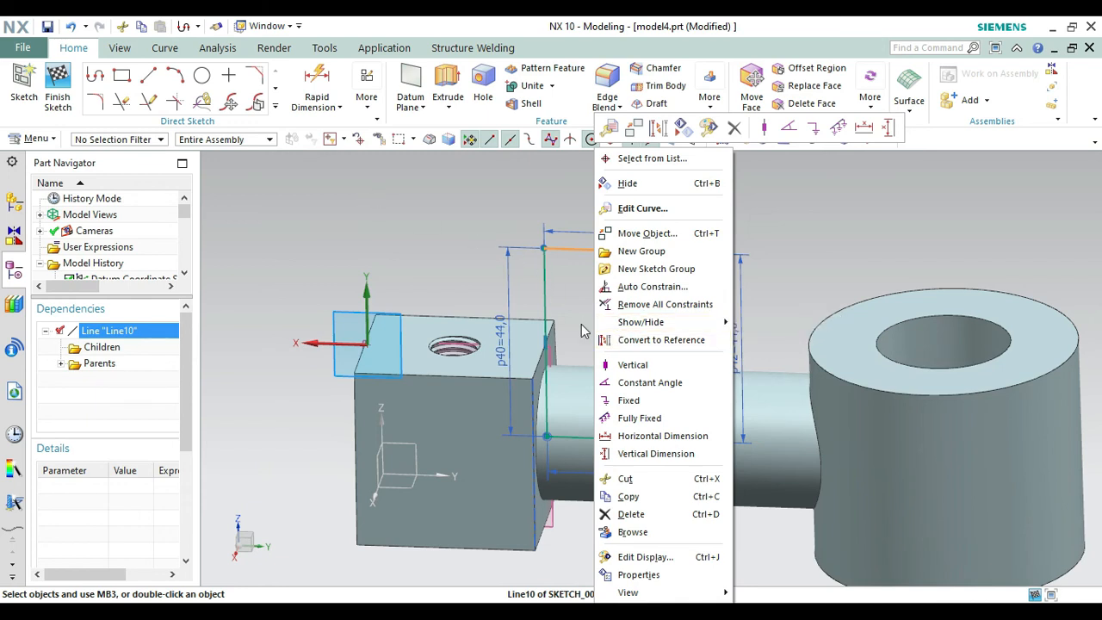
left_click(629, 341)
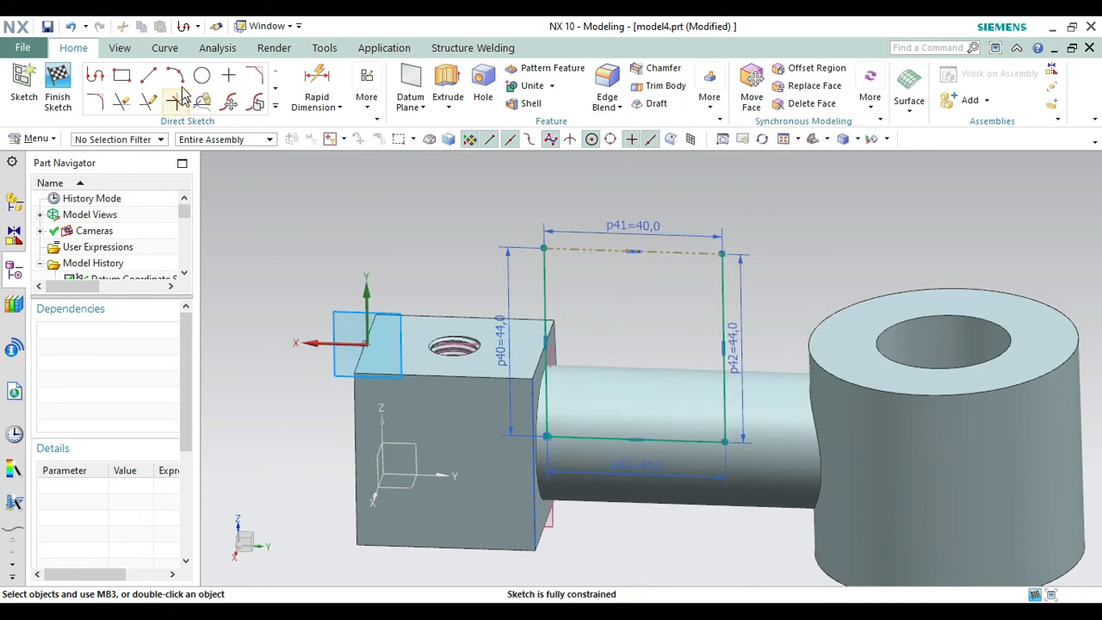
left_click(176, 76)
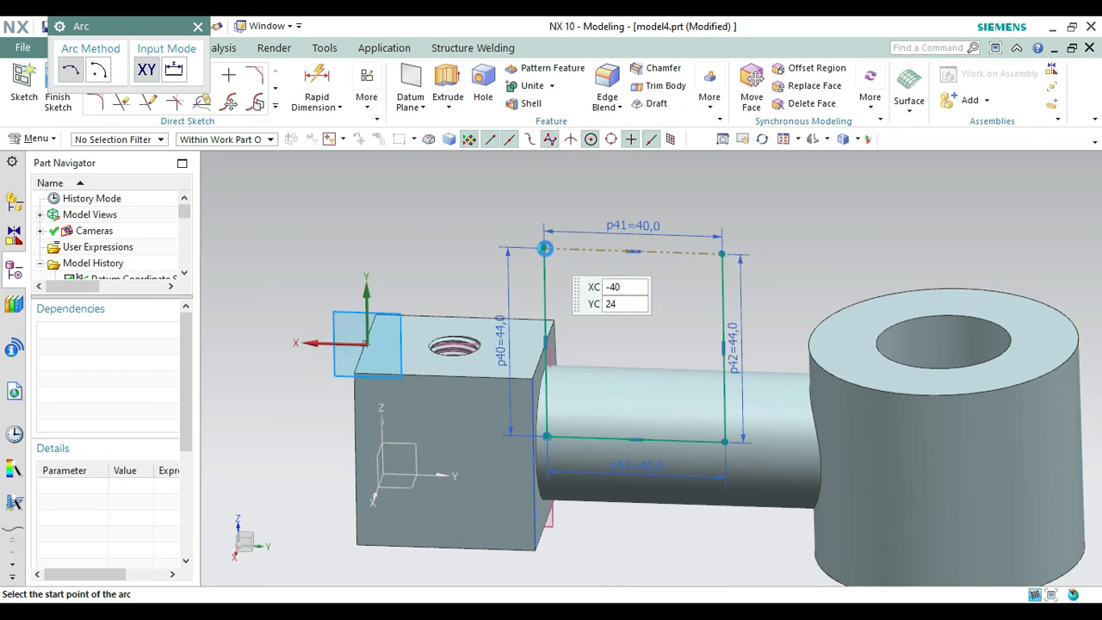
left_click(544, 249)
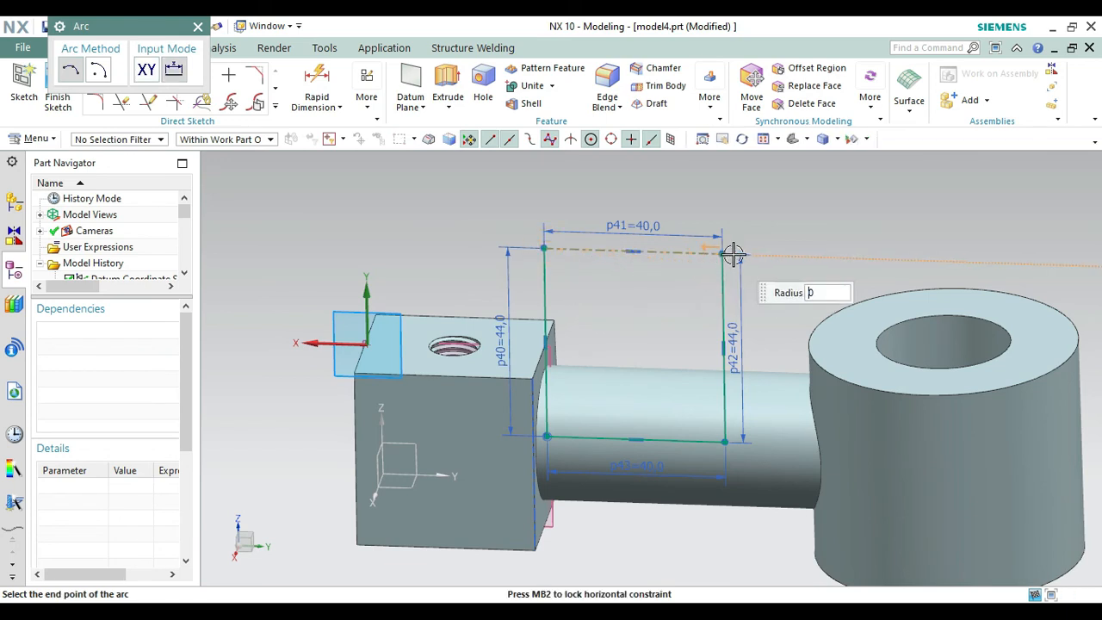
left_click(721, 253)
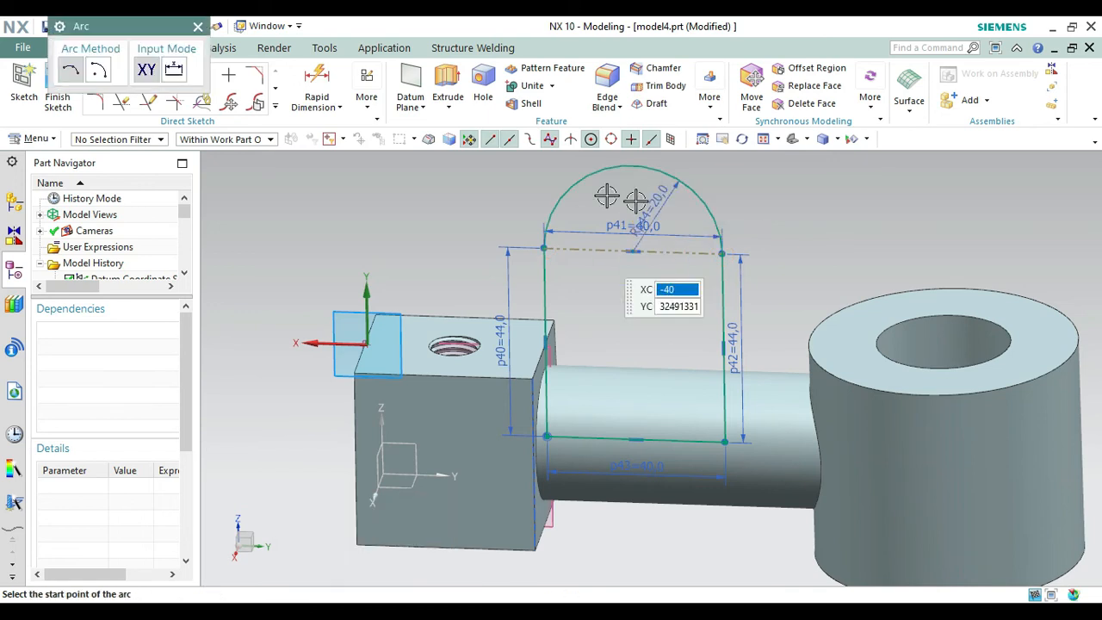
left_click(198, 28)
left_click(57, 90)
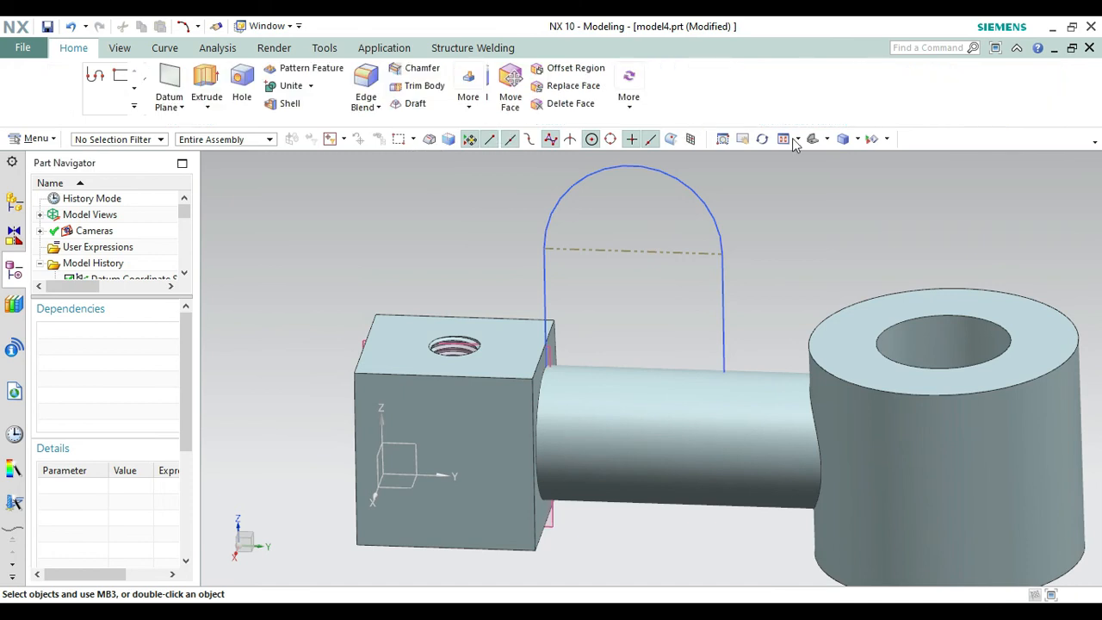
Extrude the round-topped profile from 0 to 12 mm and unite it with the block and arm body.
left_click(813, 143)
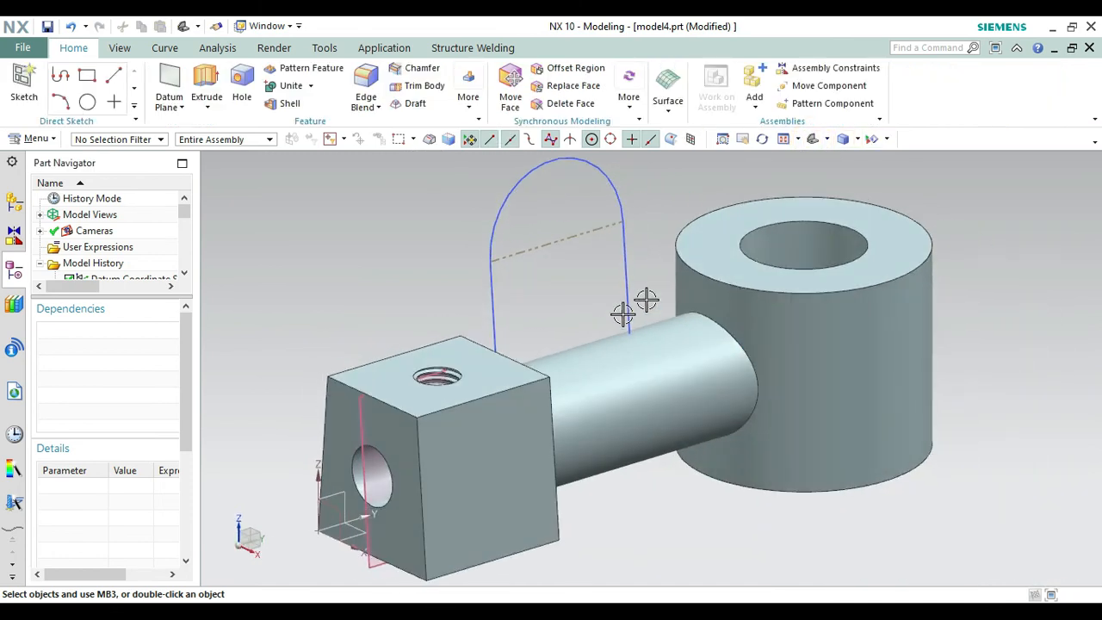
right_click(668, 232)
left_click(762, 314)
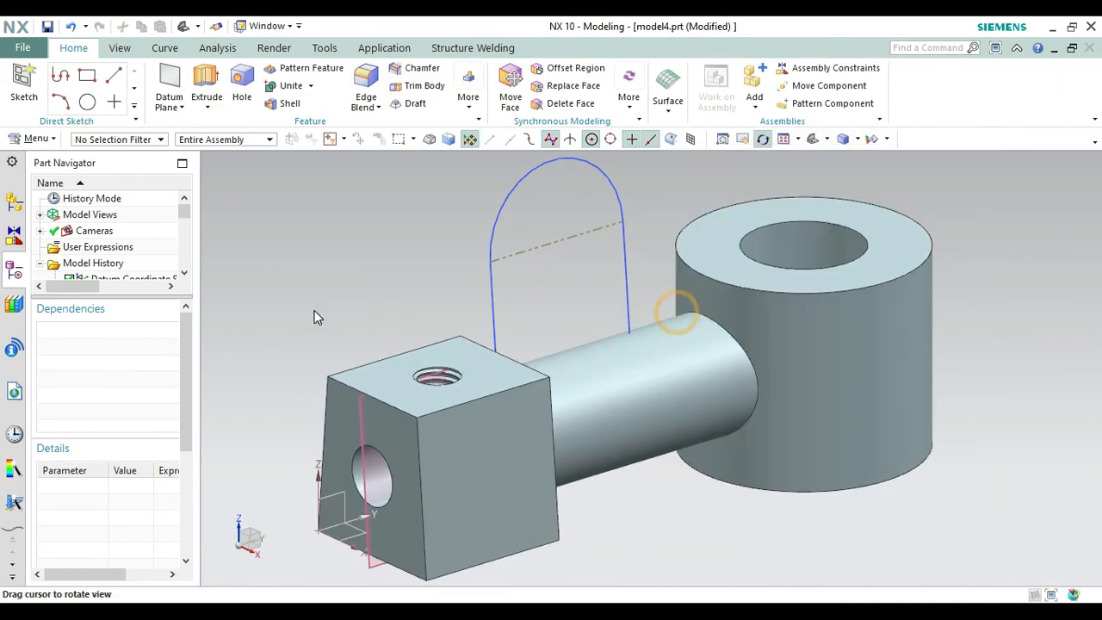
left_click_drag(376, 306, 331, 327)
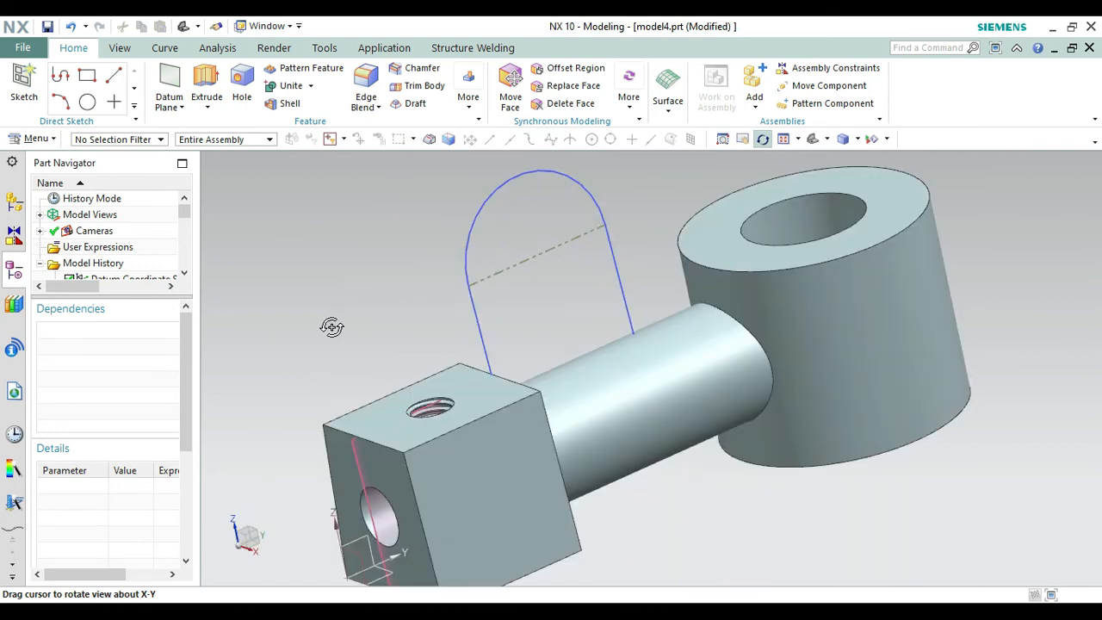
key("Home")
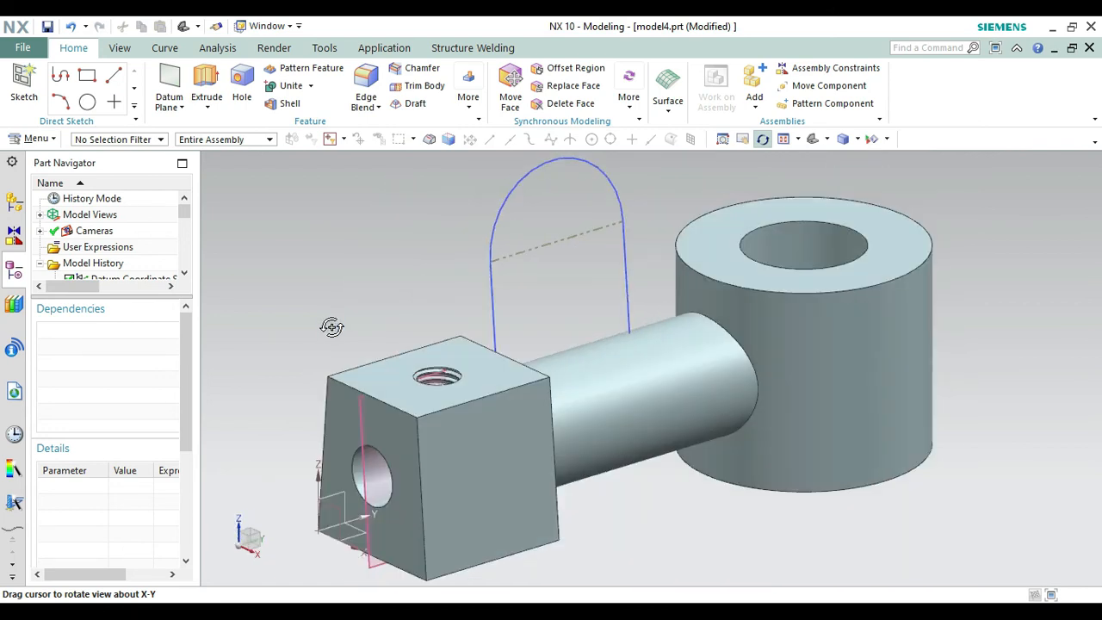
left_click(210, 86)
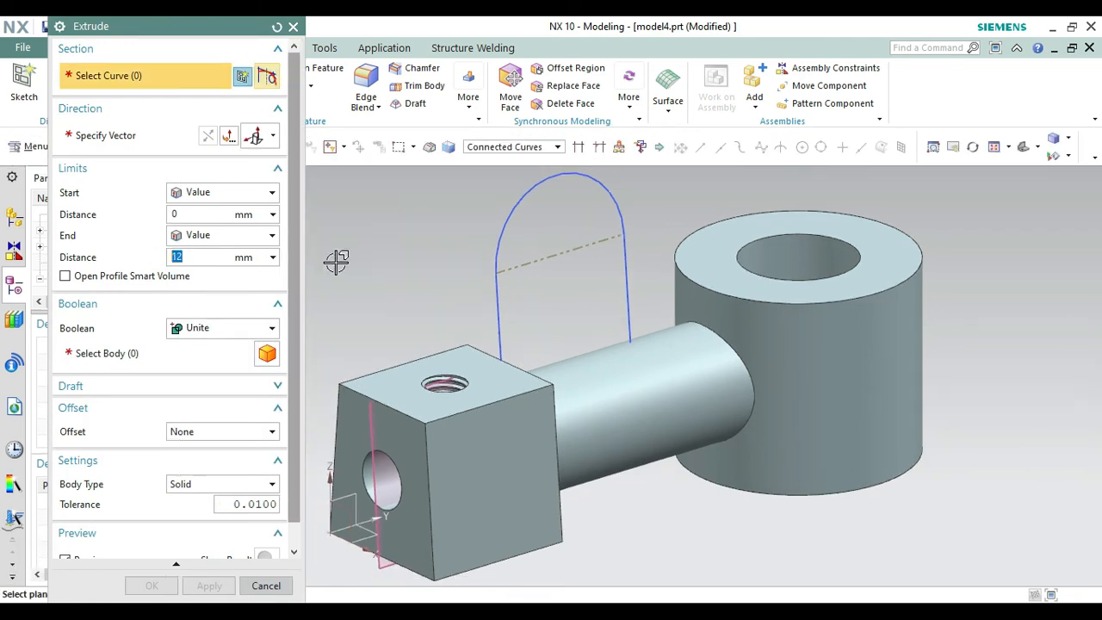
left_click(500, 317)
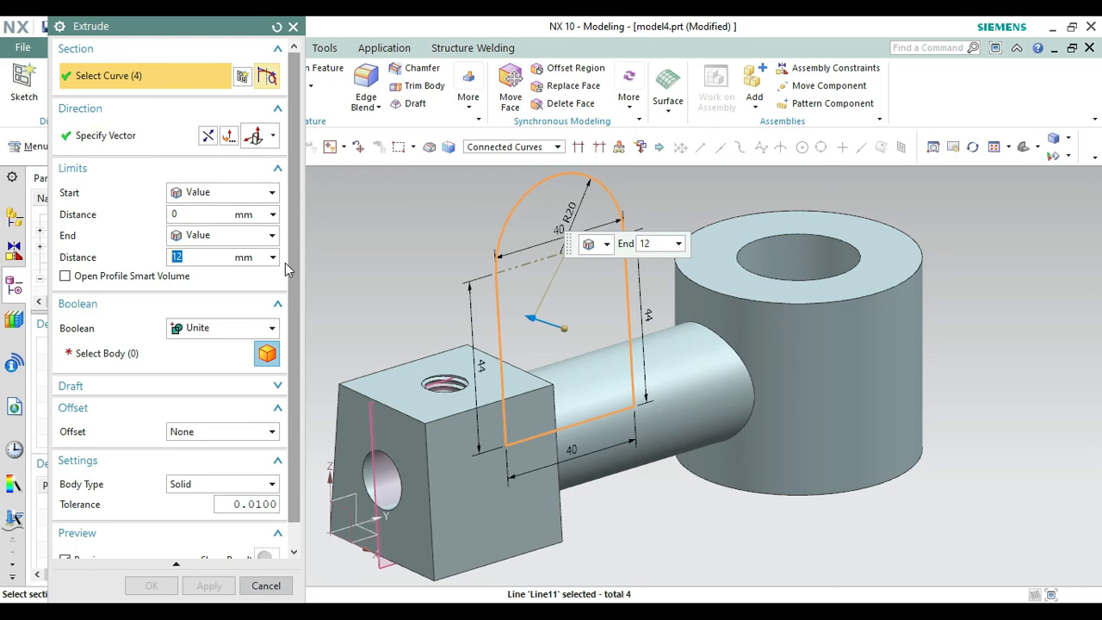
left_click(214, 333)
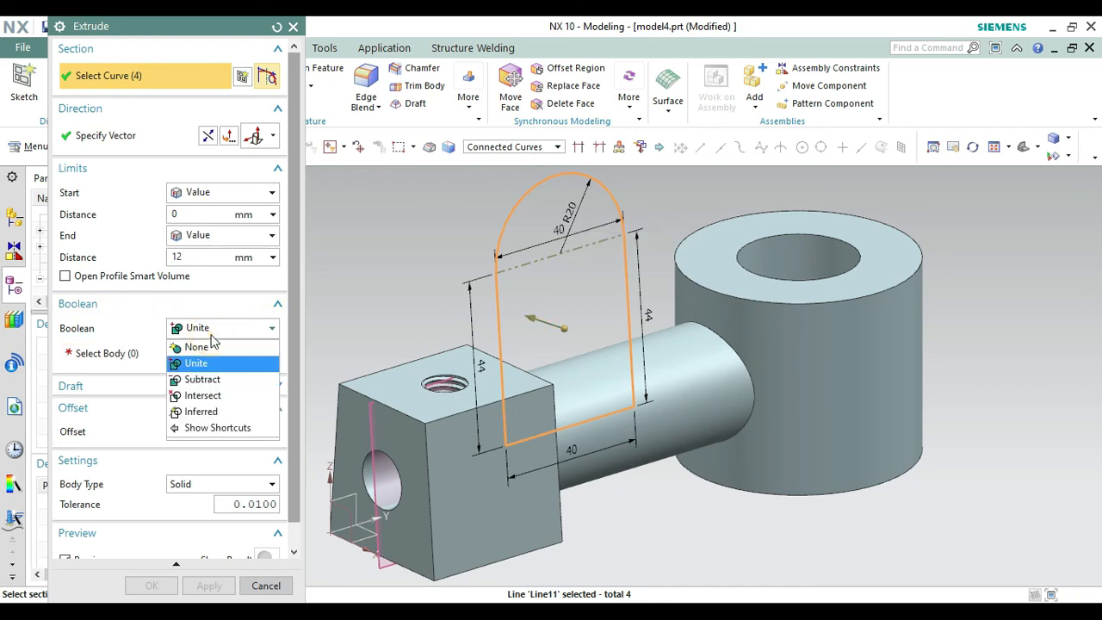
left_click(217, 336)
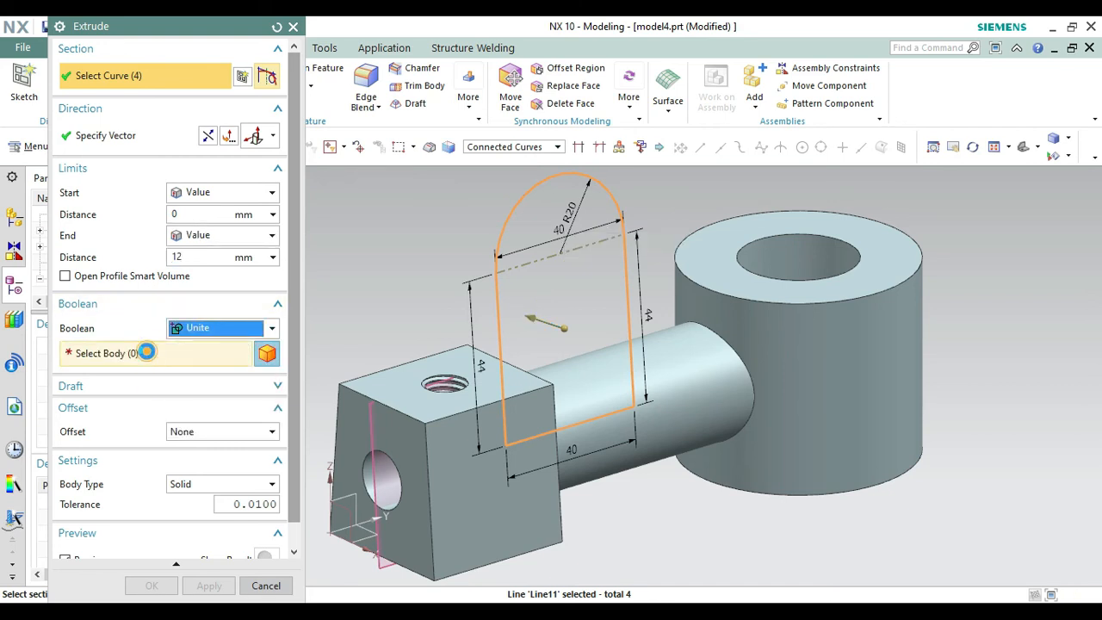
left_click(462, 460)
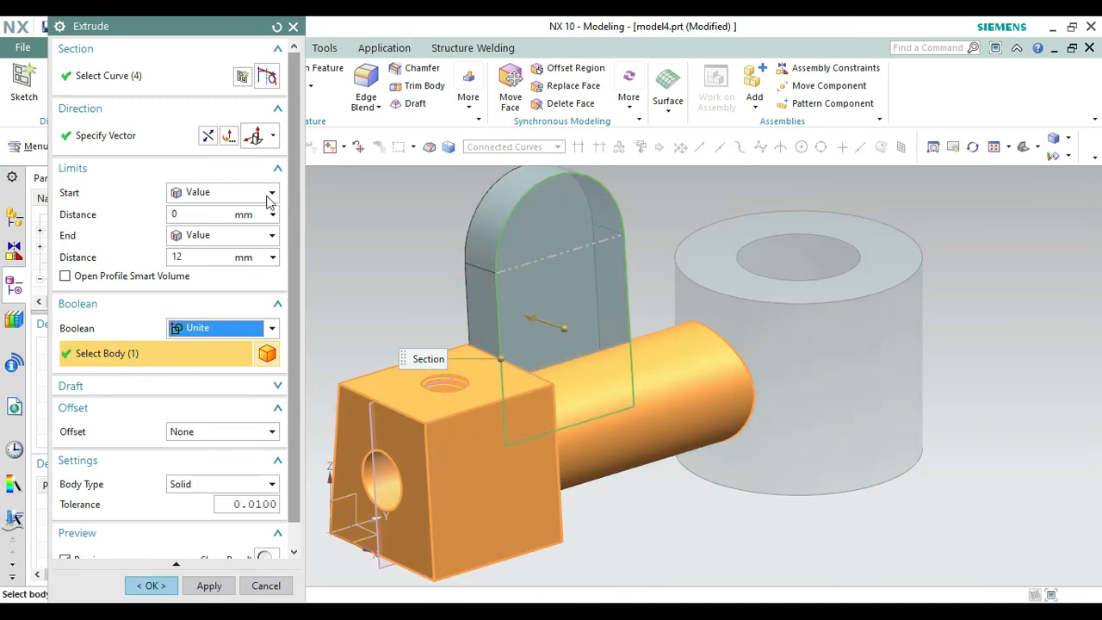
double_click(182, 256)
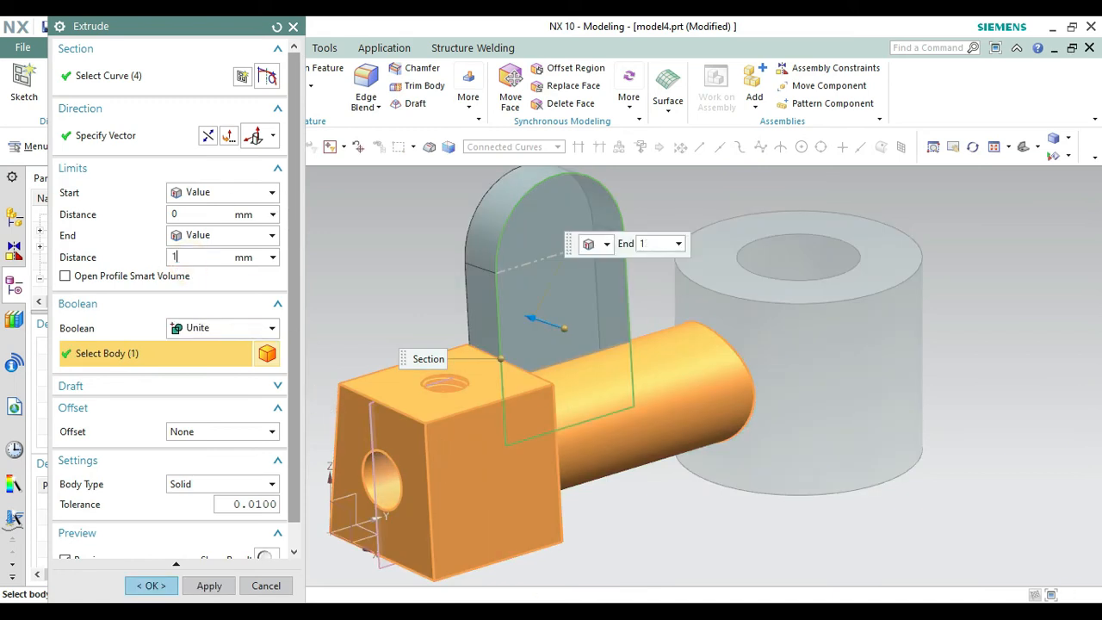
left_click(151, 586)
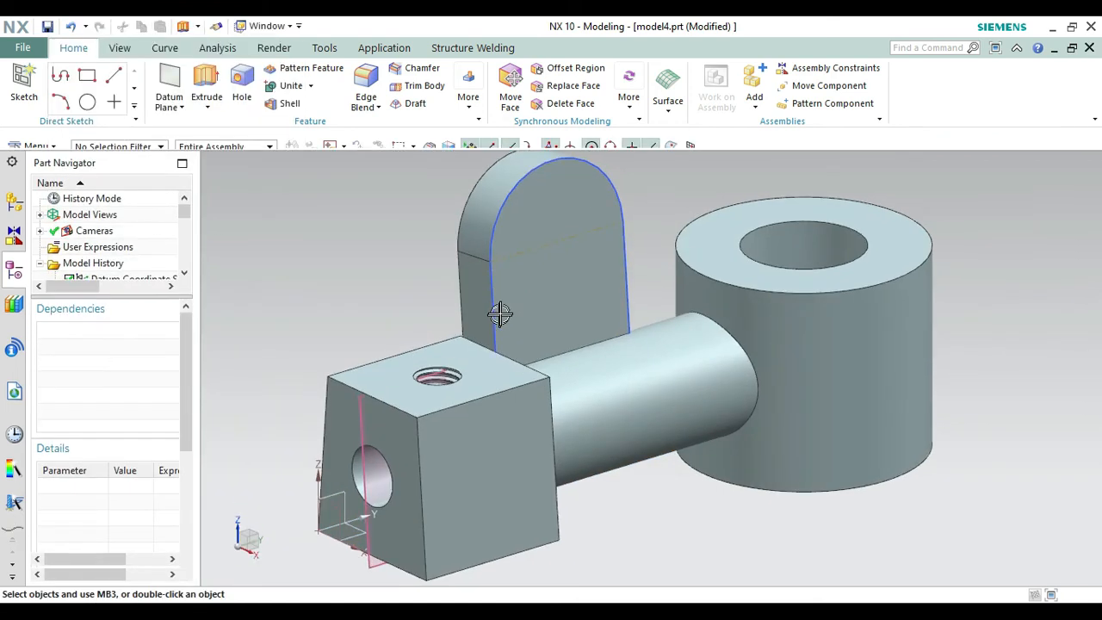
Hide the round-topped plate's sketch and the datum plane through the block.
right_click(494, 336)
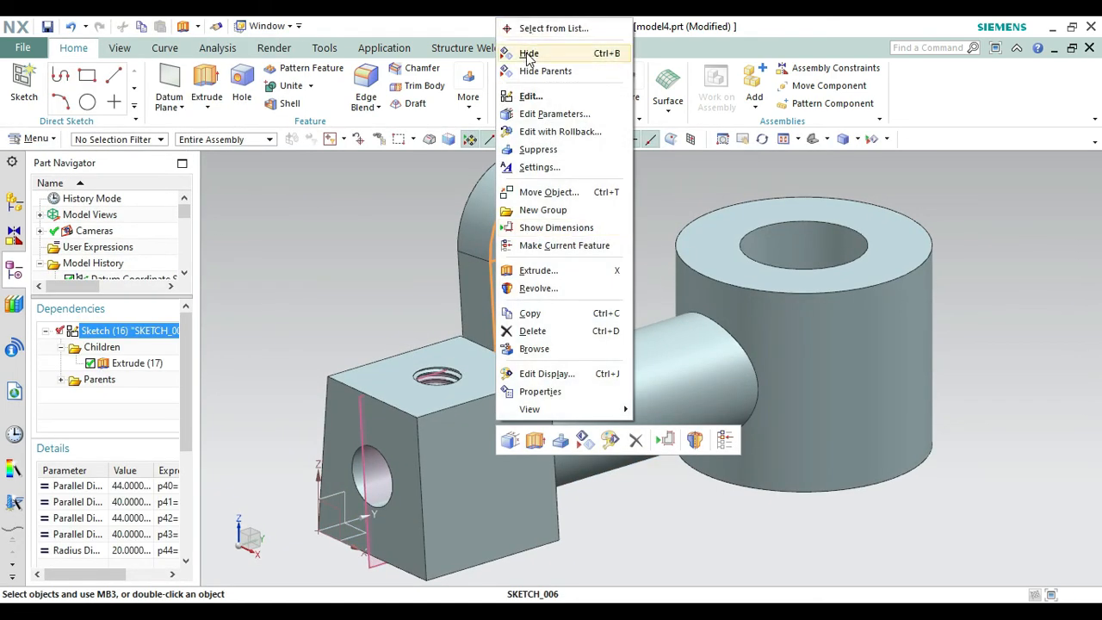
left_click(528, 55)
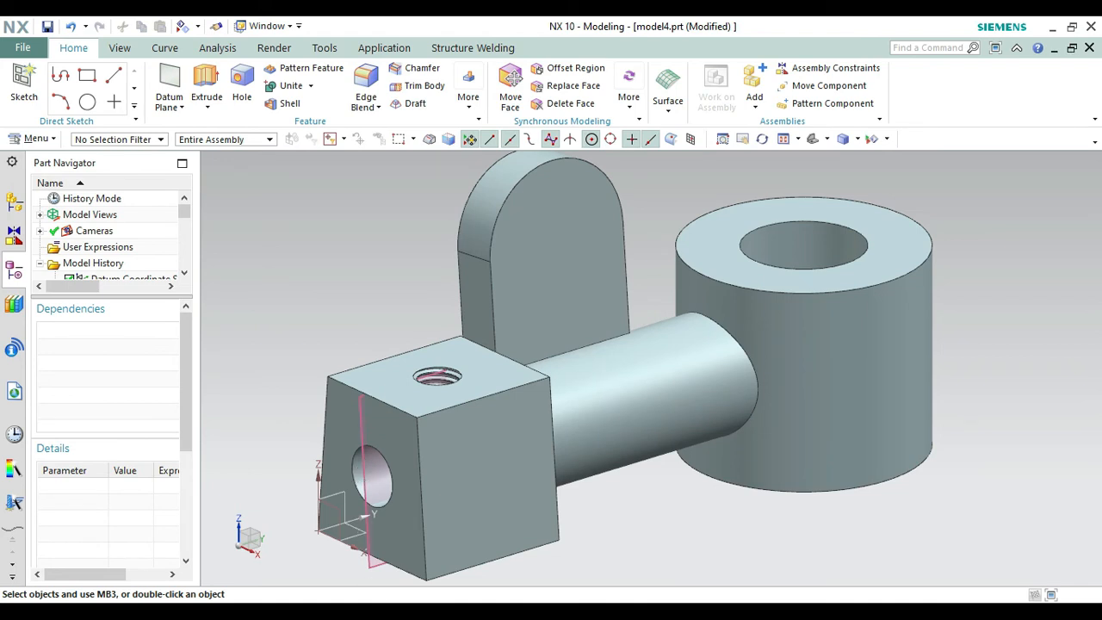
right_click(370, 563)
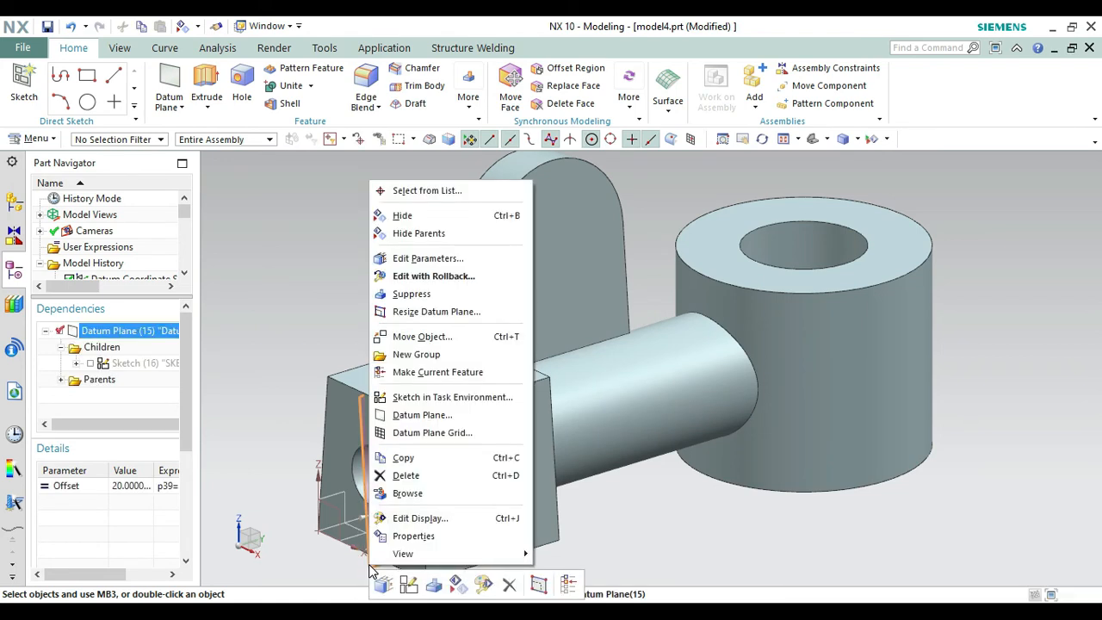
left_click(402, 216)
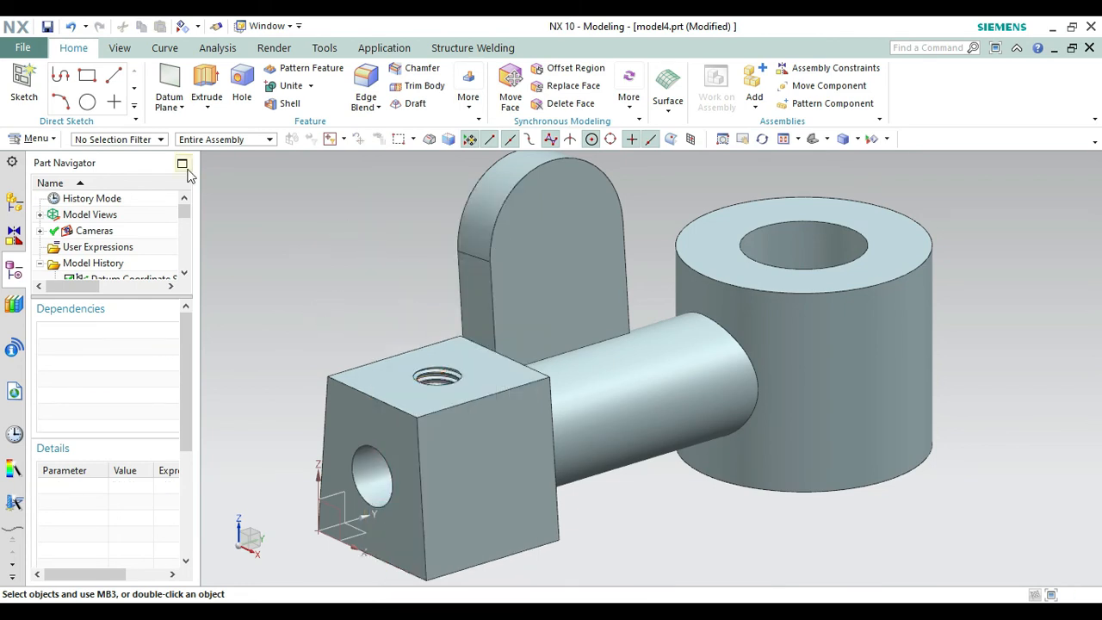
Sketch a 16 mm diameter circle on the upright plate's front face, centred on the rounded top's arc centre, and finish the sketch.
left_click(23, 96)
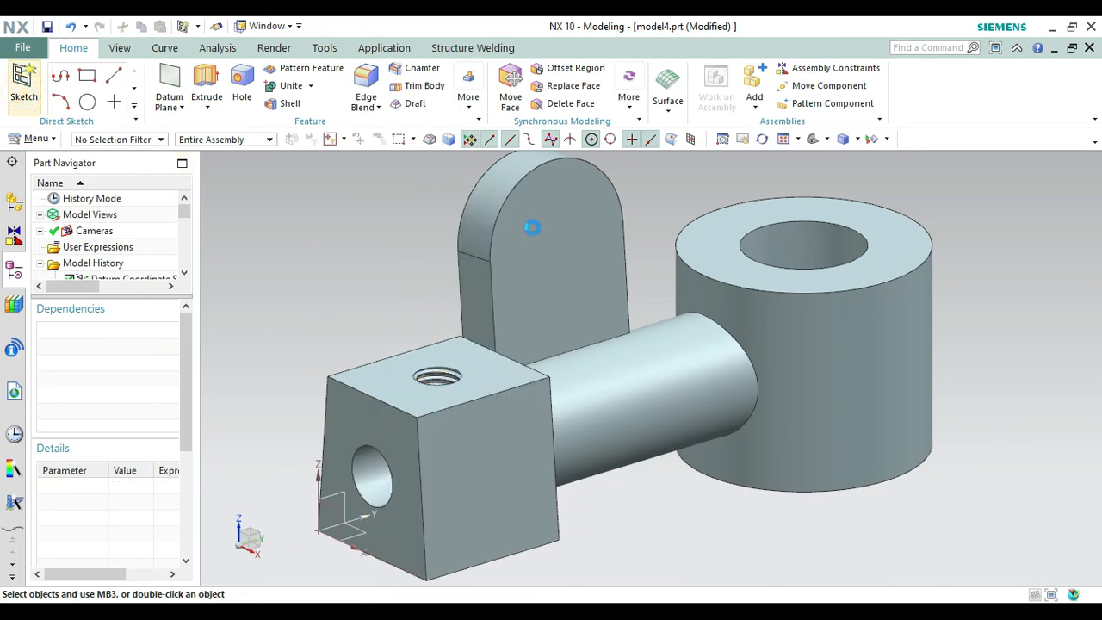
left_click(556, 250)
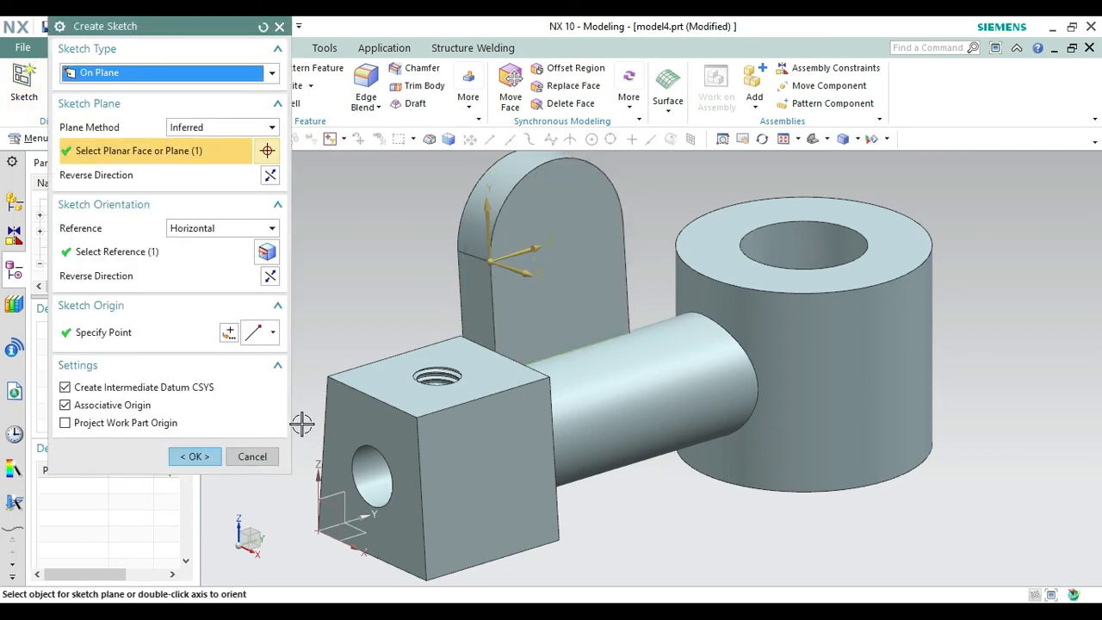
left_click(191, 455)
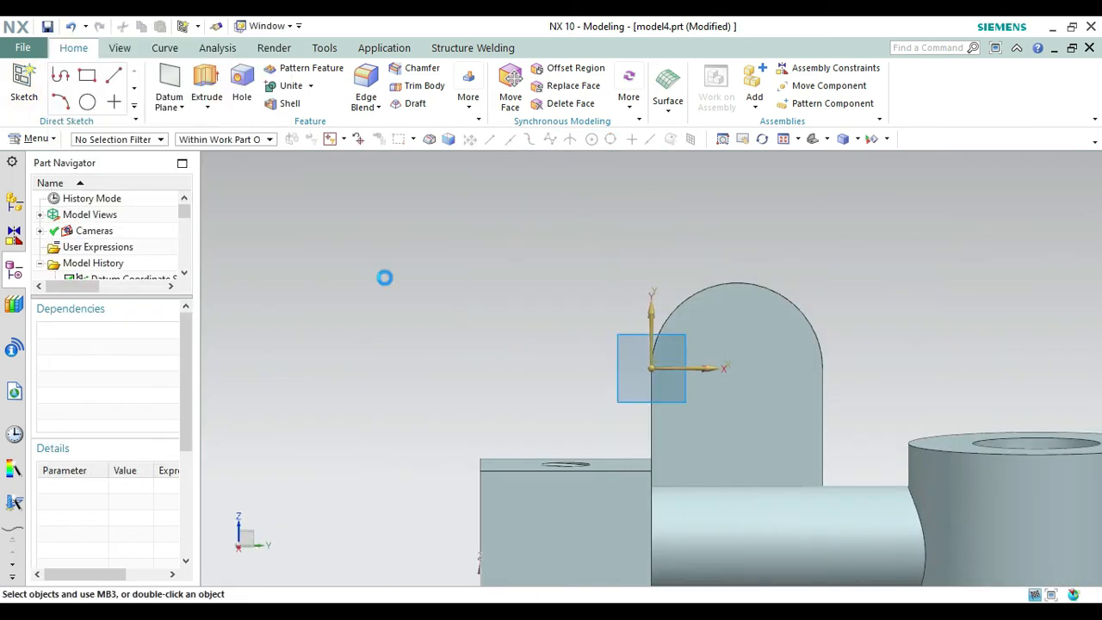
left_click(203, 77)
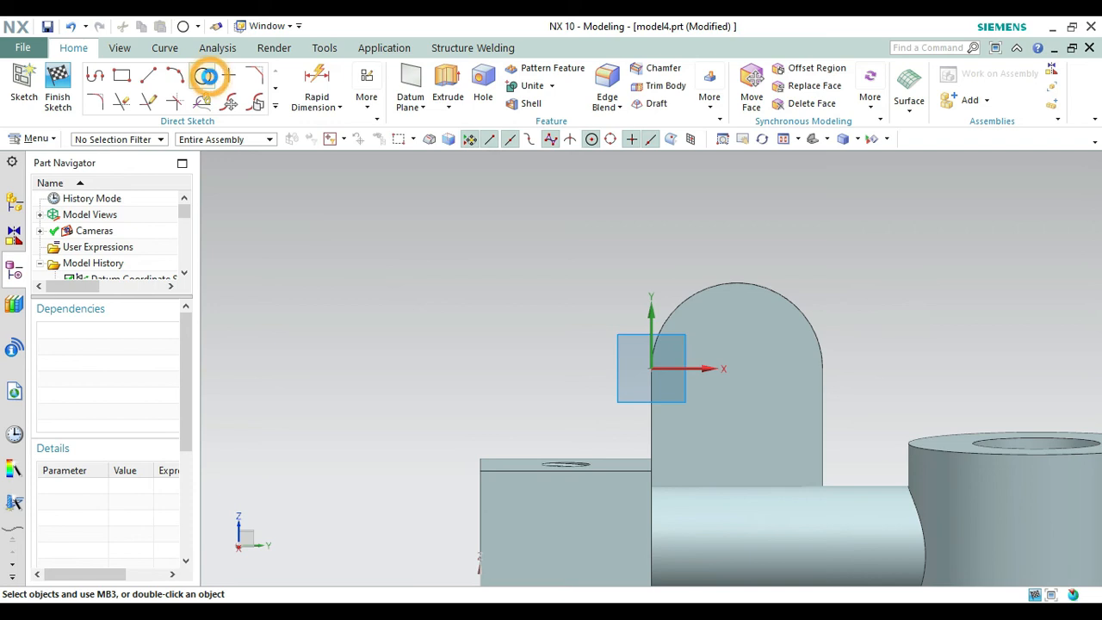
left_click(734, 369)
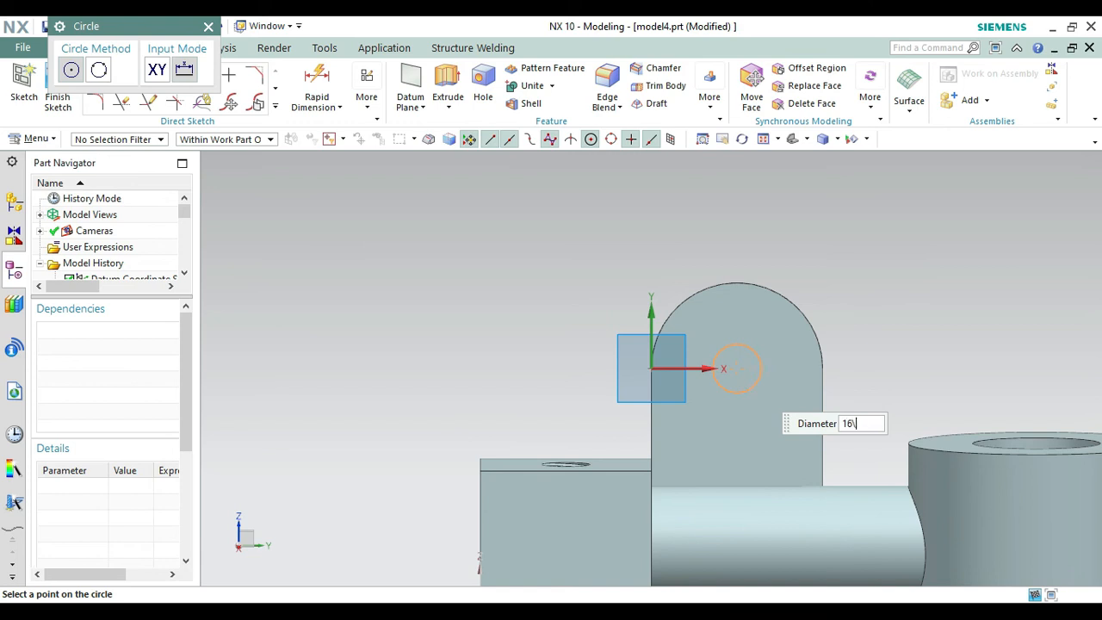
key("Return")
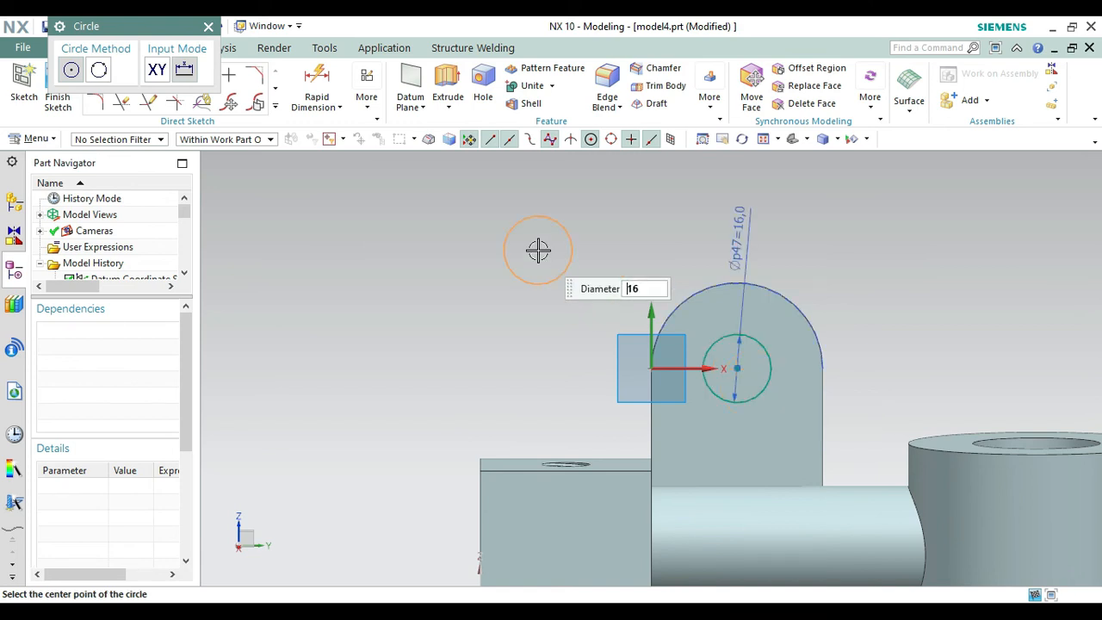
left_click(209, 29)
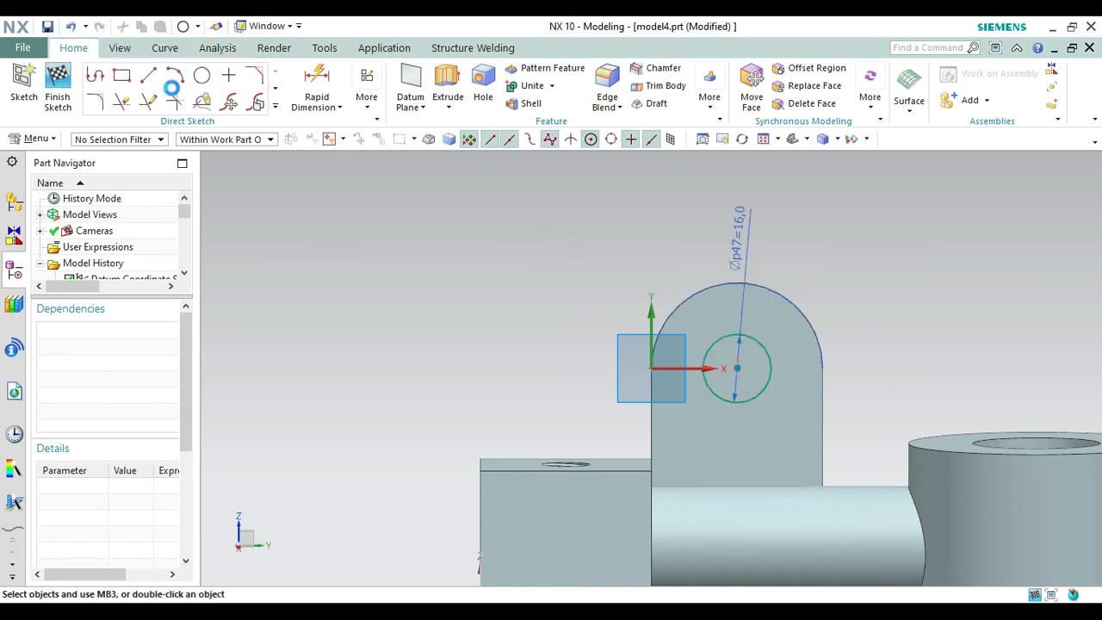
left_click(50, 100)
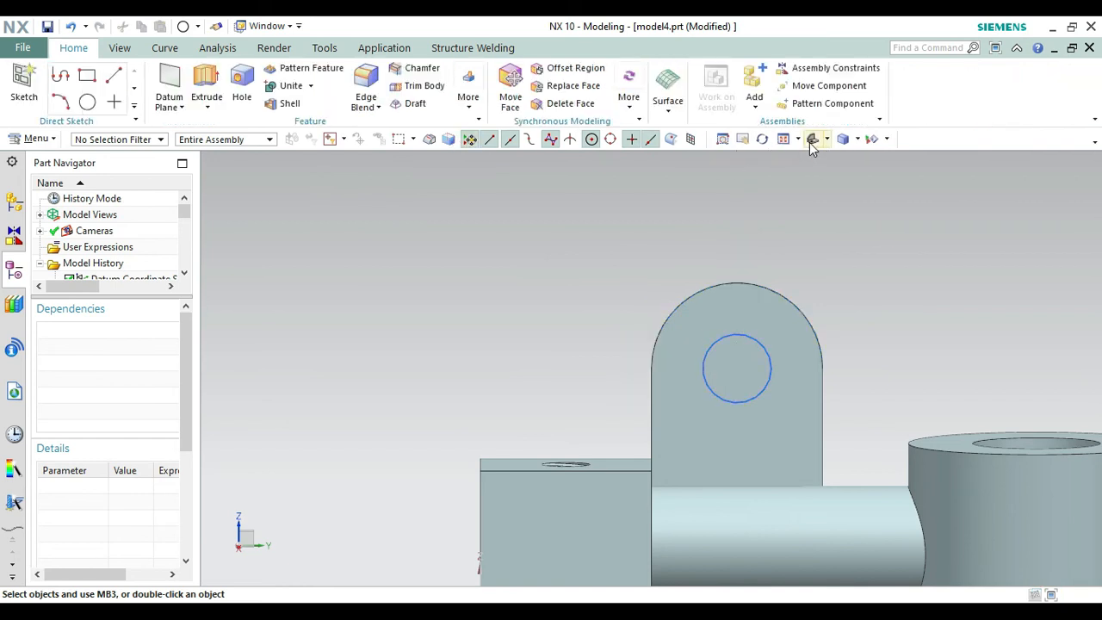
Extrude the 16 mm circle into the upright plate until next, subtracting it from the block and arm body.
left_click(811, 139)
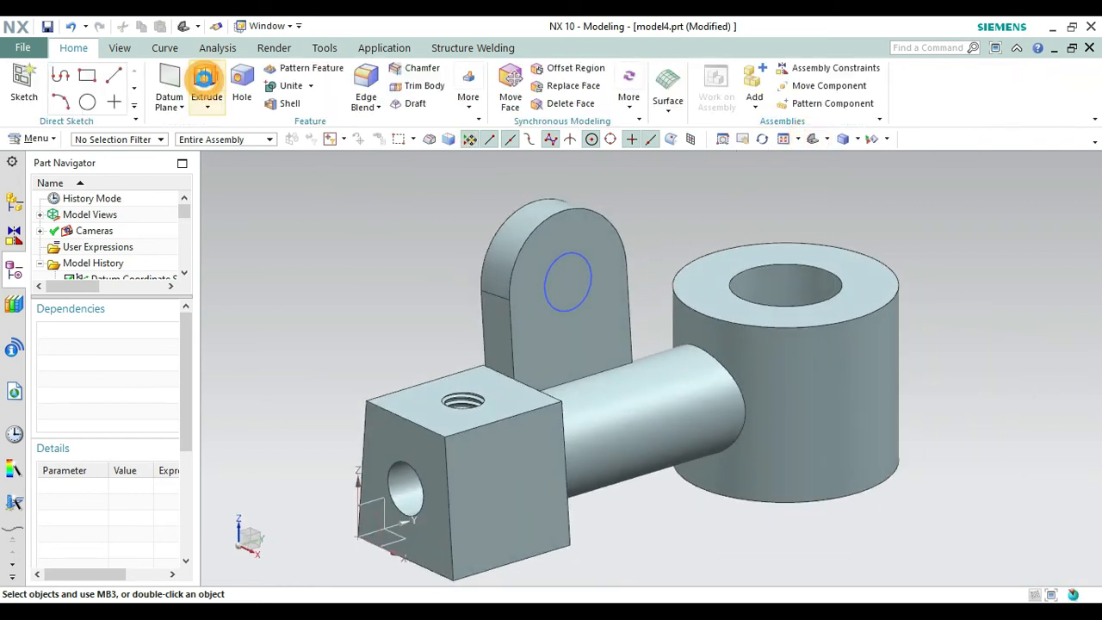
left_click(582, 311)
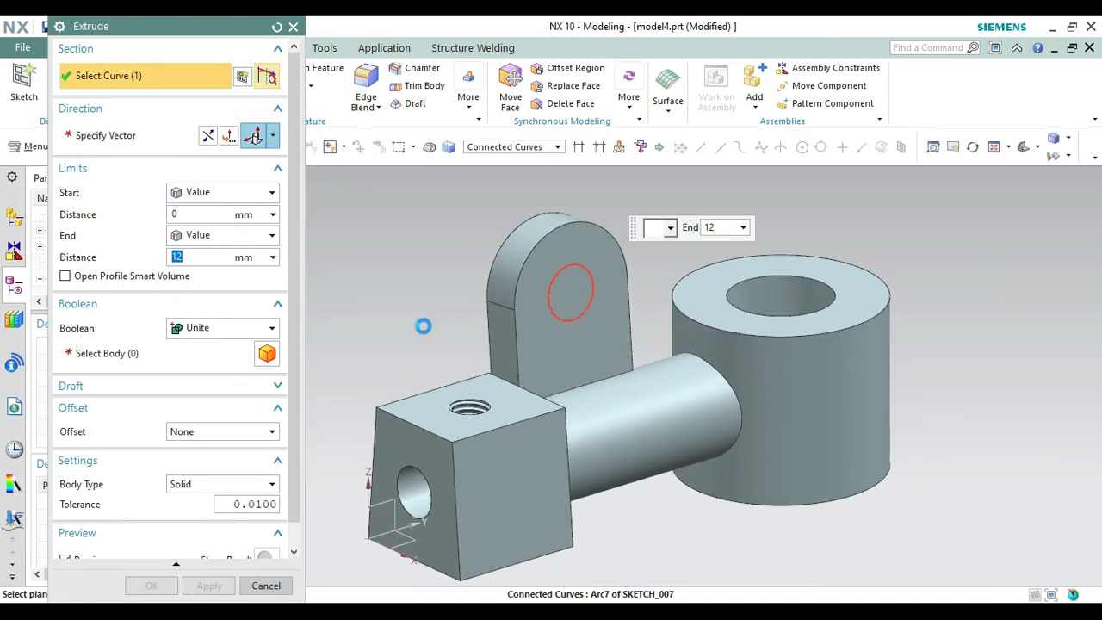
left_click(209, 136)
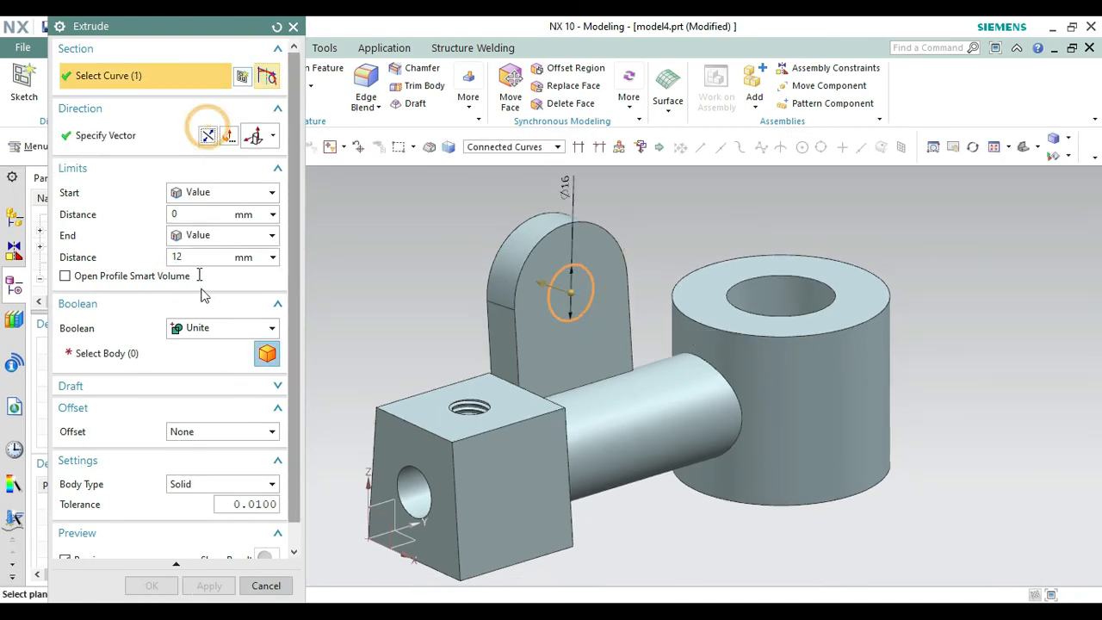
left_click(214, 328)
left_click(205, 376)
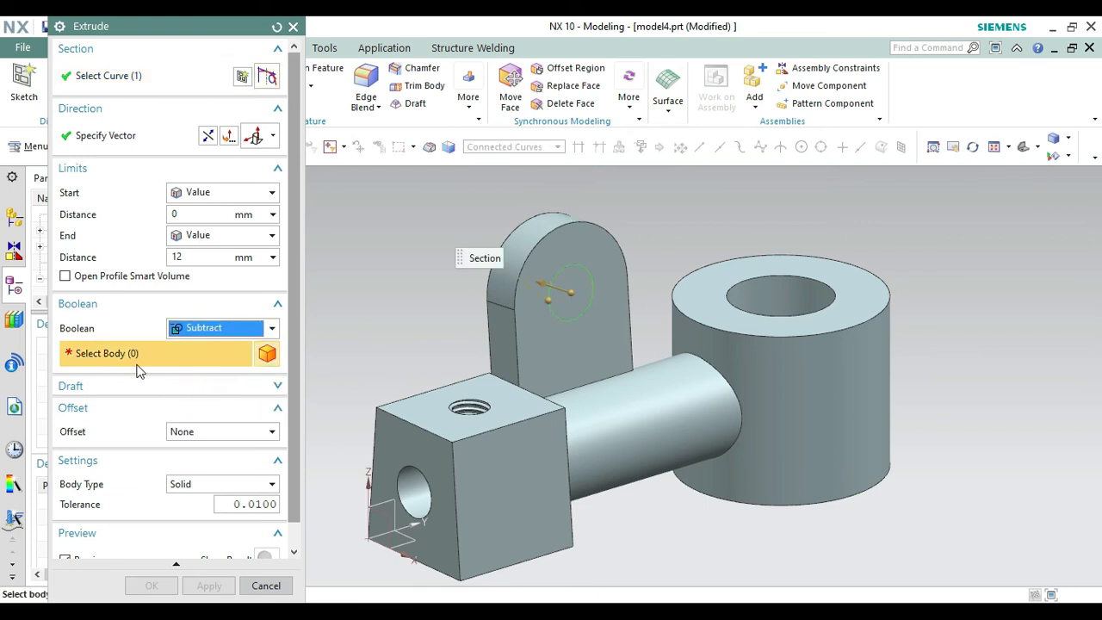
left_click(544, 368)
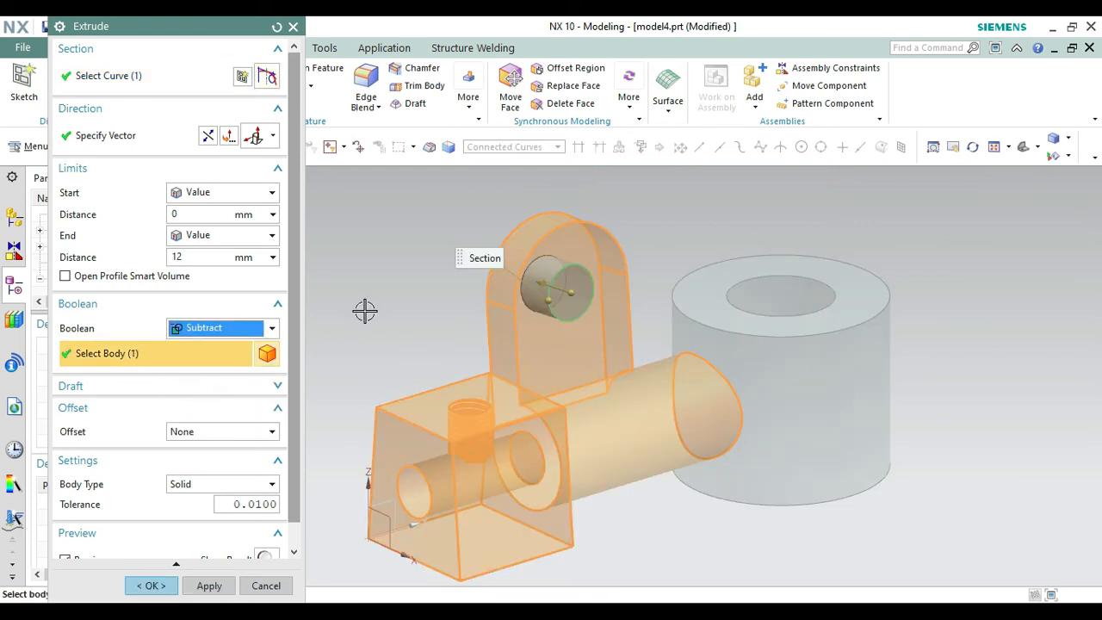
left_click(240, 236)
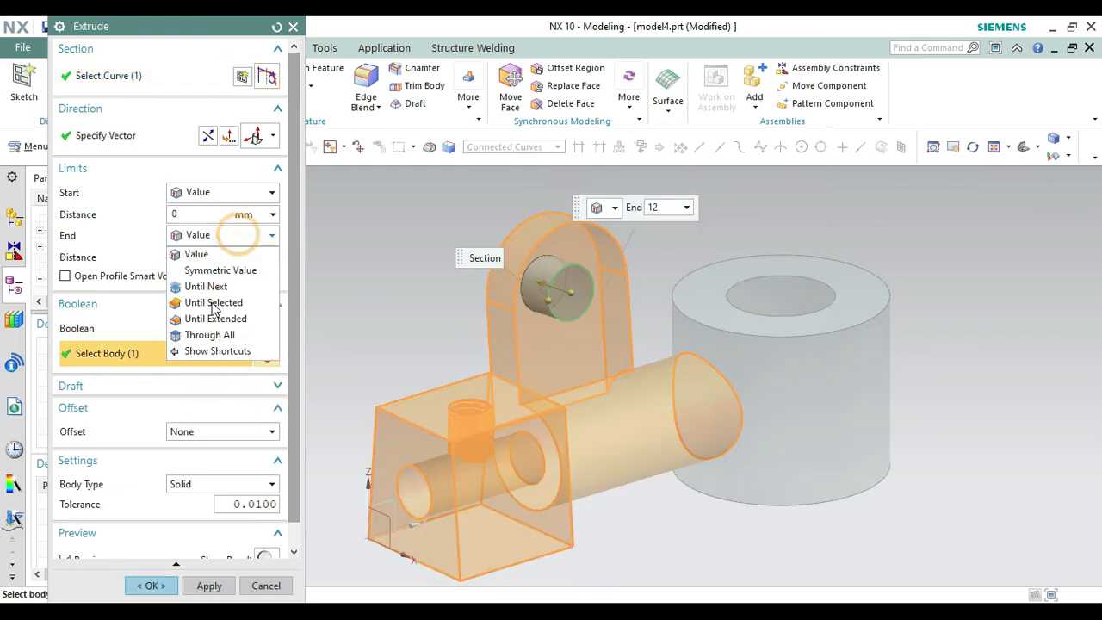
left_click(211, 286)
left_click(148, 586)
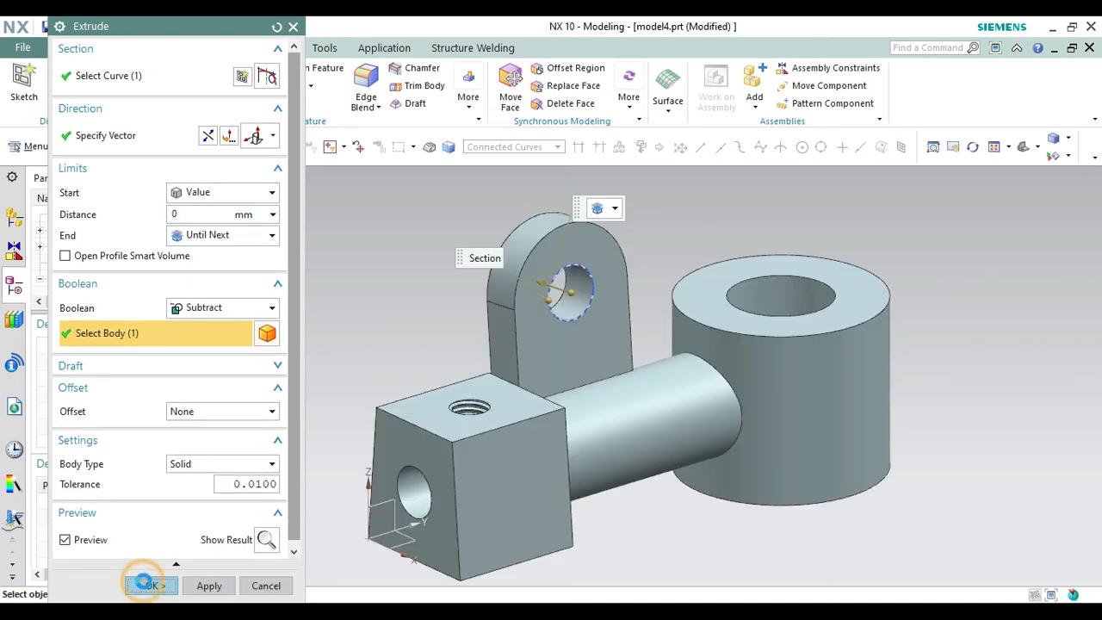
Hide the sketch of the hole in the upright plate.
right_click(584, 304)
left_click(612, 239)
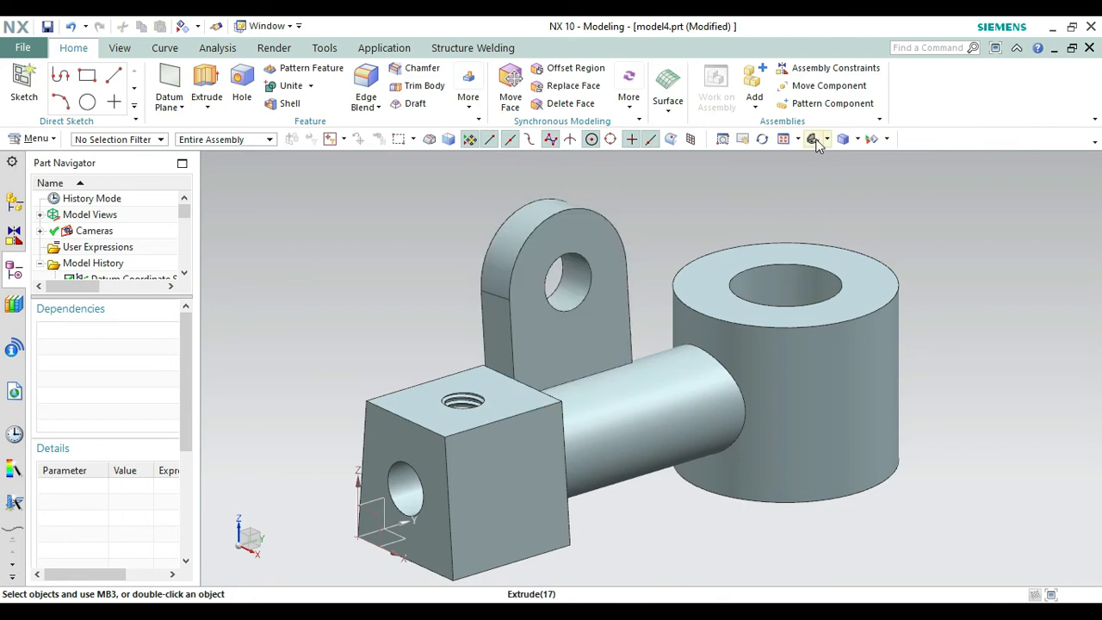
right_click(967, 252)
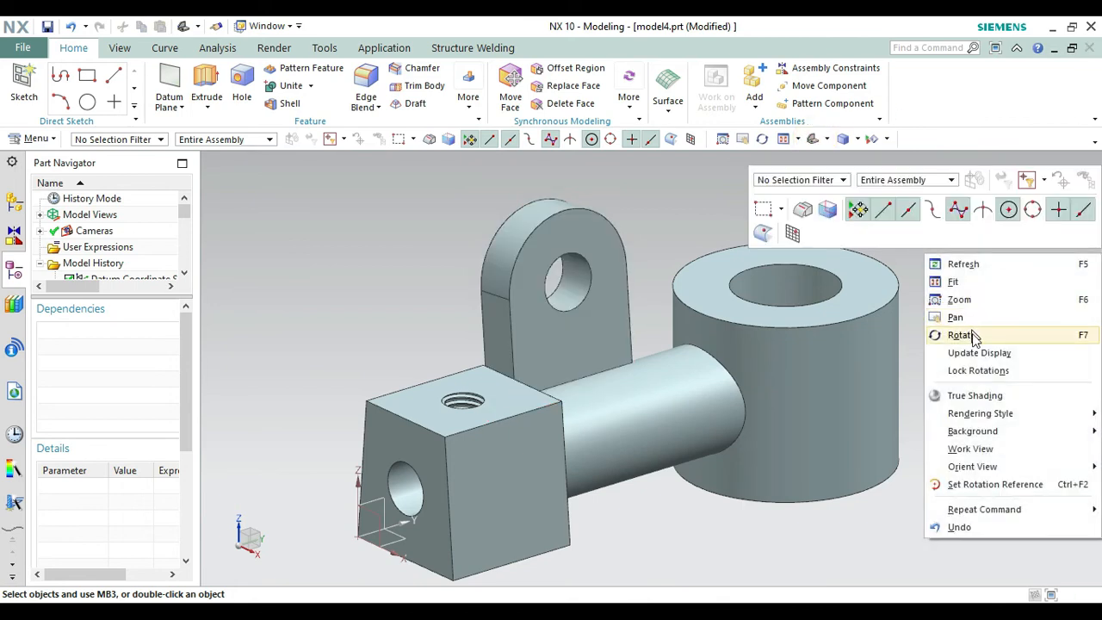
left_click(905, 335)
left_click_drag(917, 375, 923, 277)
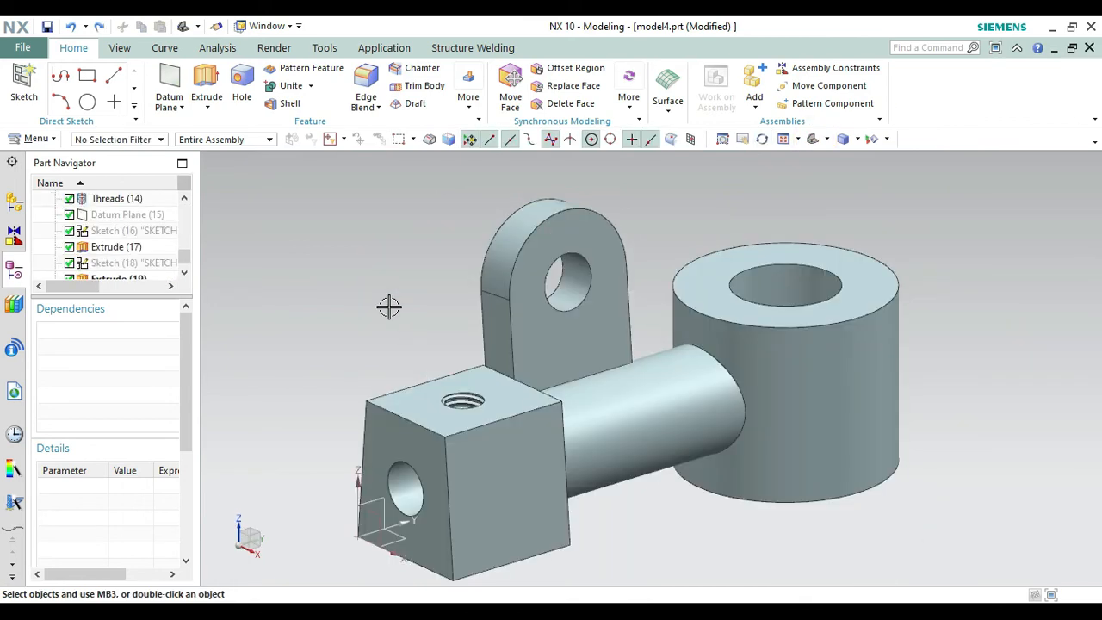
Create a datum plane offset 5 mm inward from the tapered block's front side face.
left_click(170, 81)
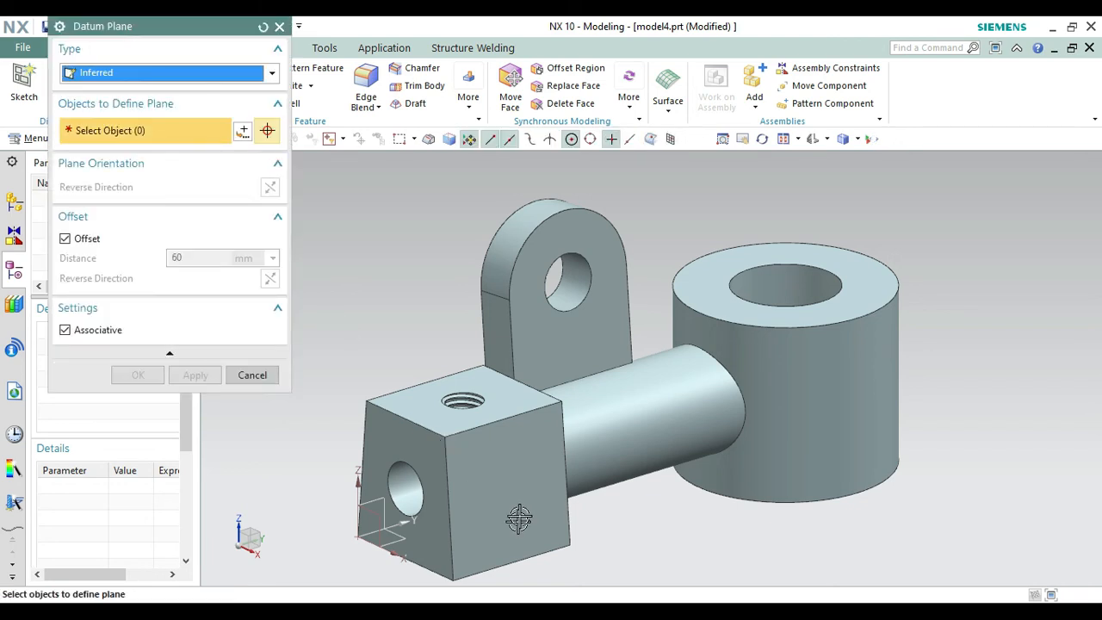
left_click(509, 487)
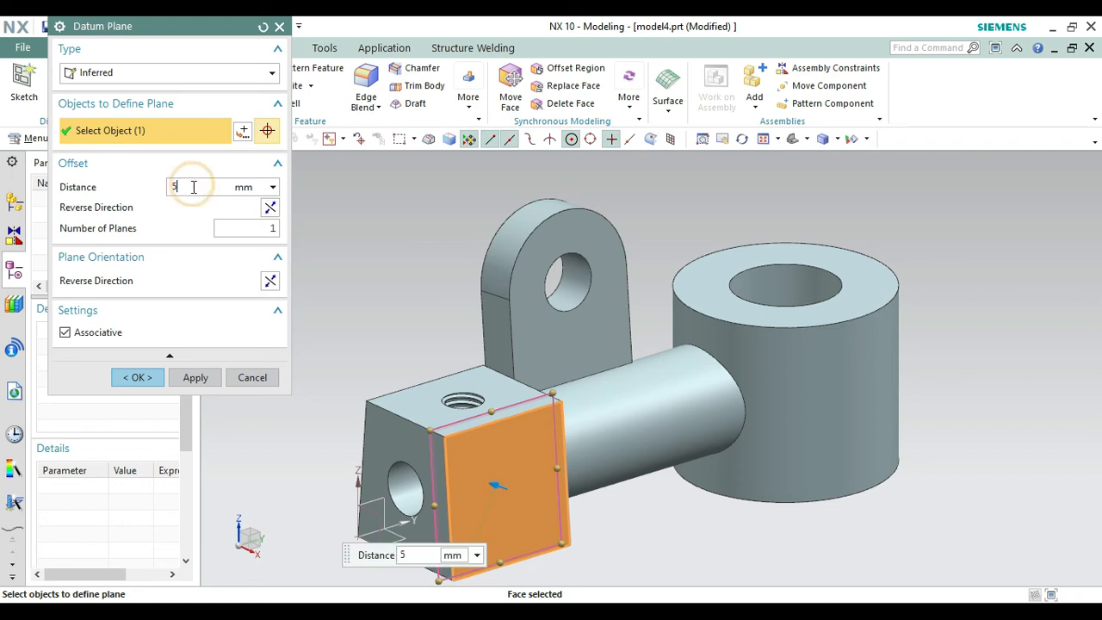
left_click(137, 377)
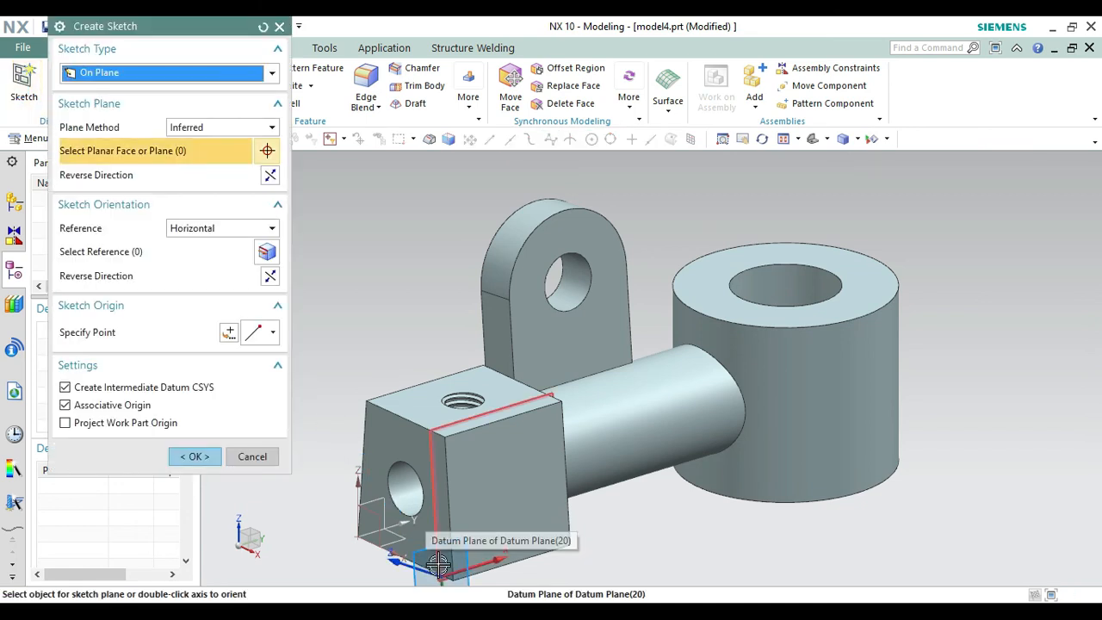
Start a sketch on the new datum plane with the horizontal reference direction reversed.
left_click(438, 556)
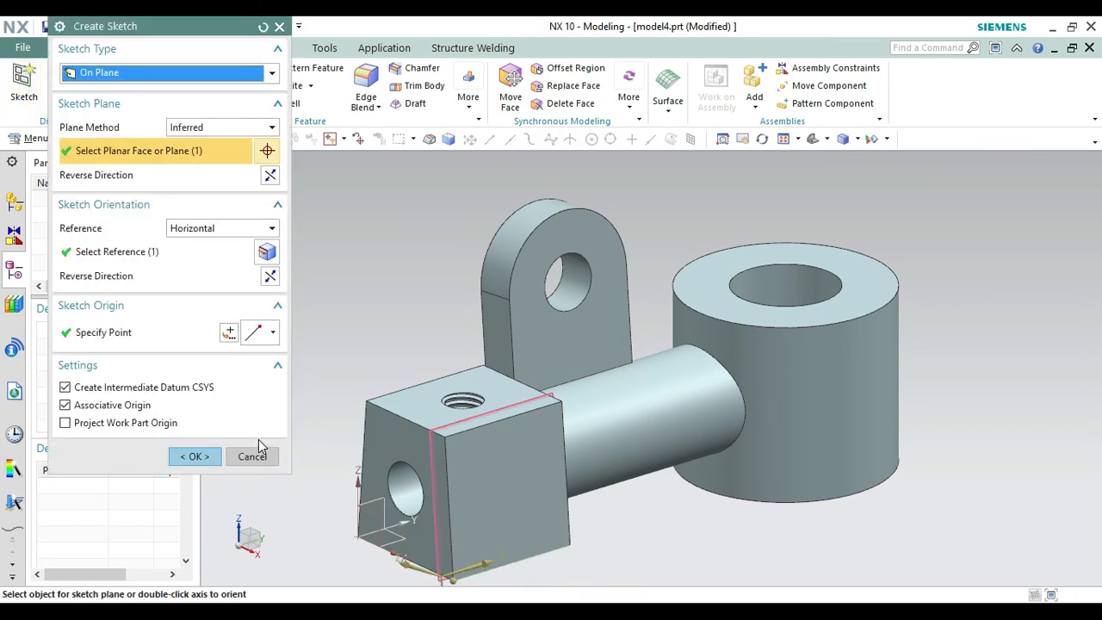
left_click(272, 277)
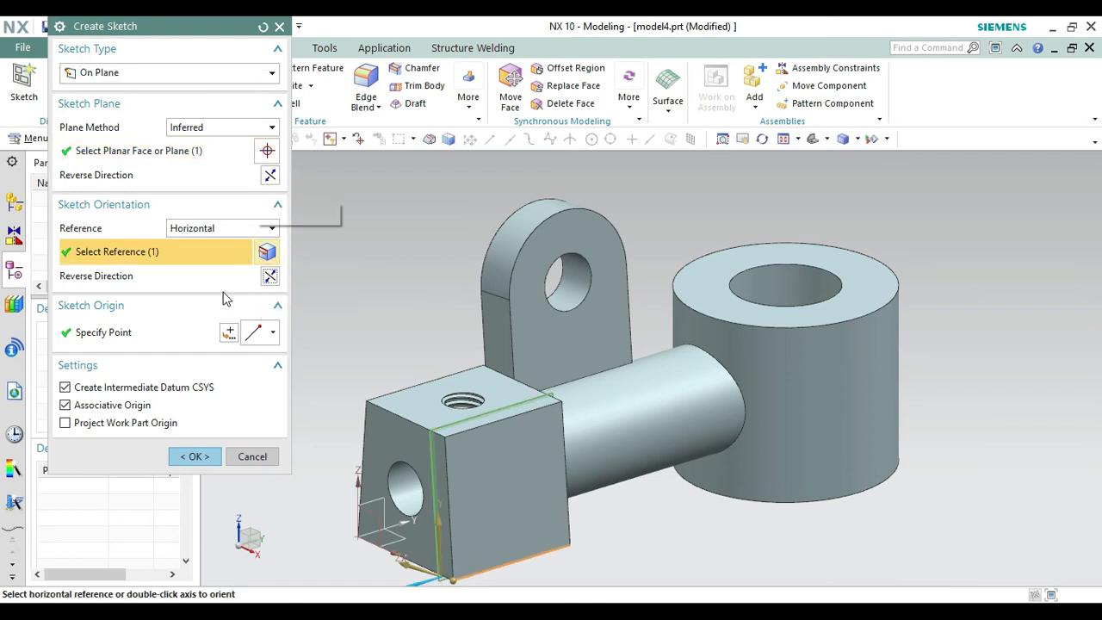
left_click(183, 454)
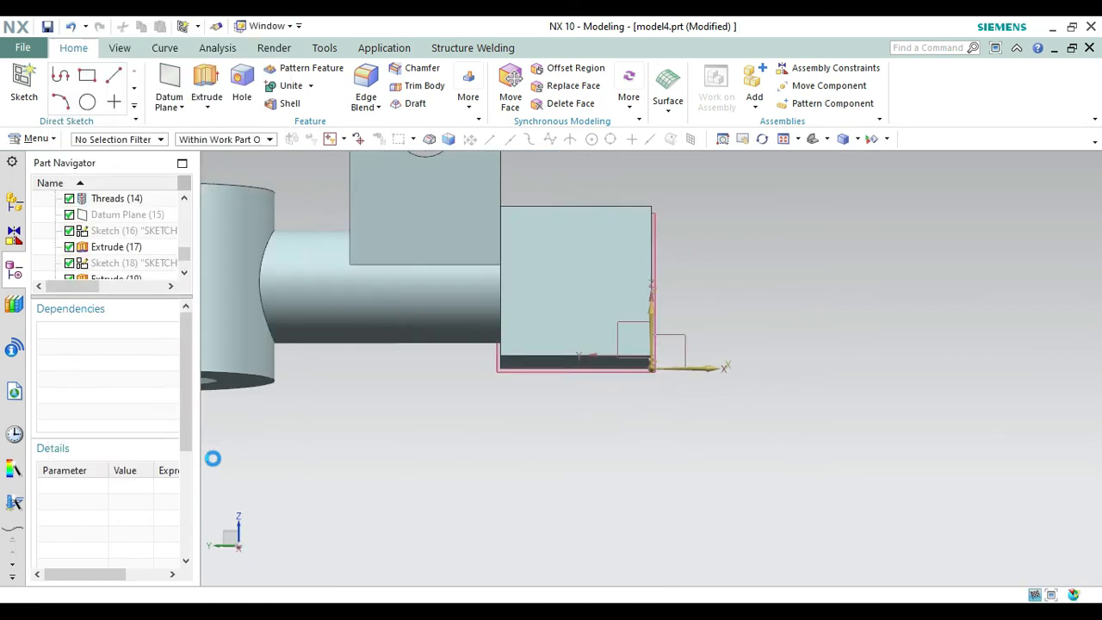
Draw a 25 mm line straight down from the midpoint of the block's lower side edge.
right_click(721, 405)
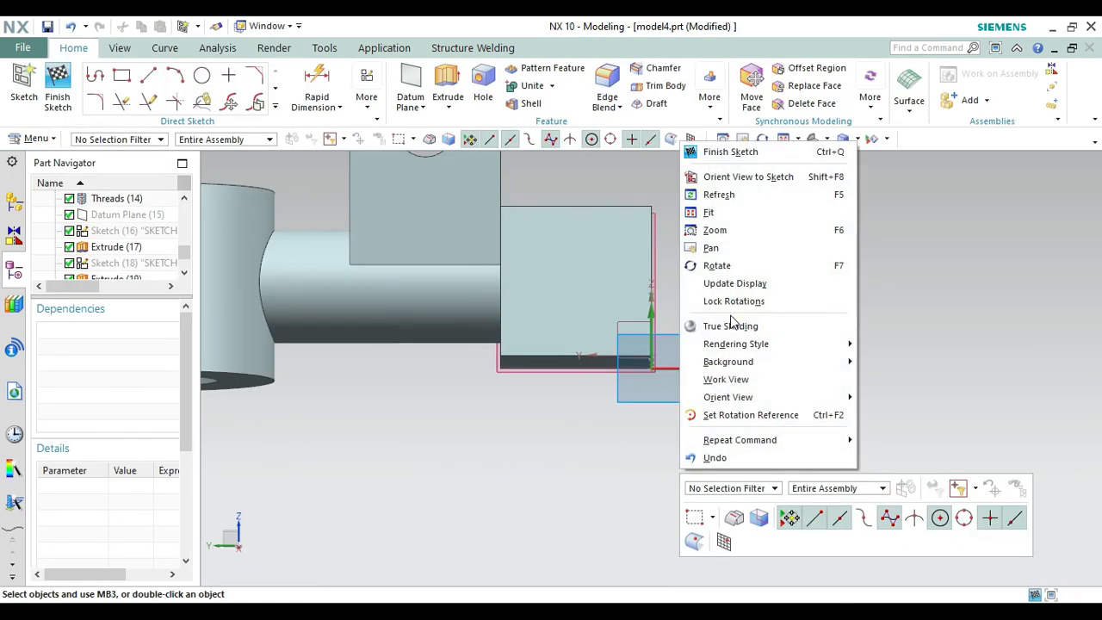
left_click(731, 264)
left_click_drag(767, 349, 623, 366)
right_click(491, 462)
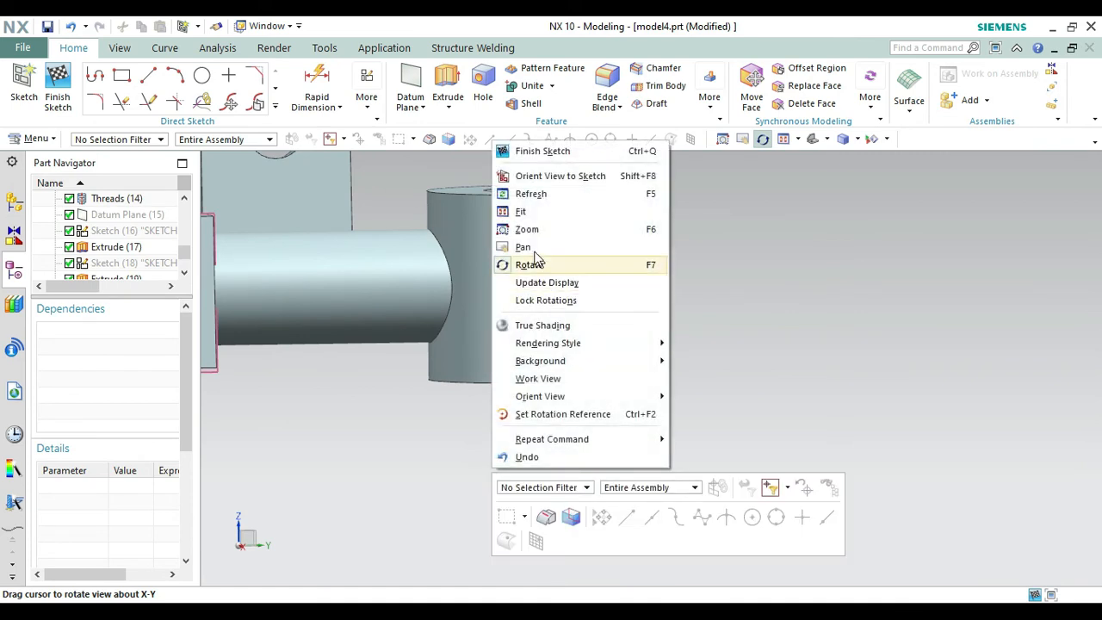
left_click(534, 251)
left_click_drag(414, 420, 749, 420)
key("Escape")
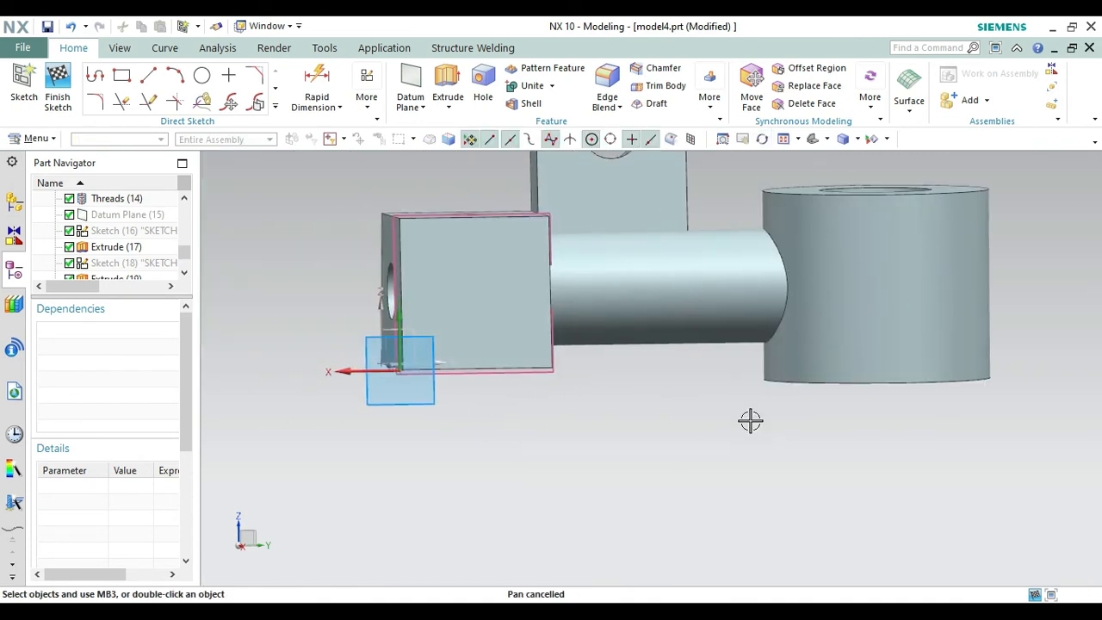
left_click(87, 79)
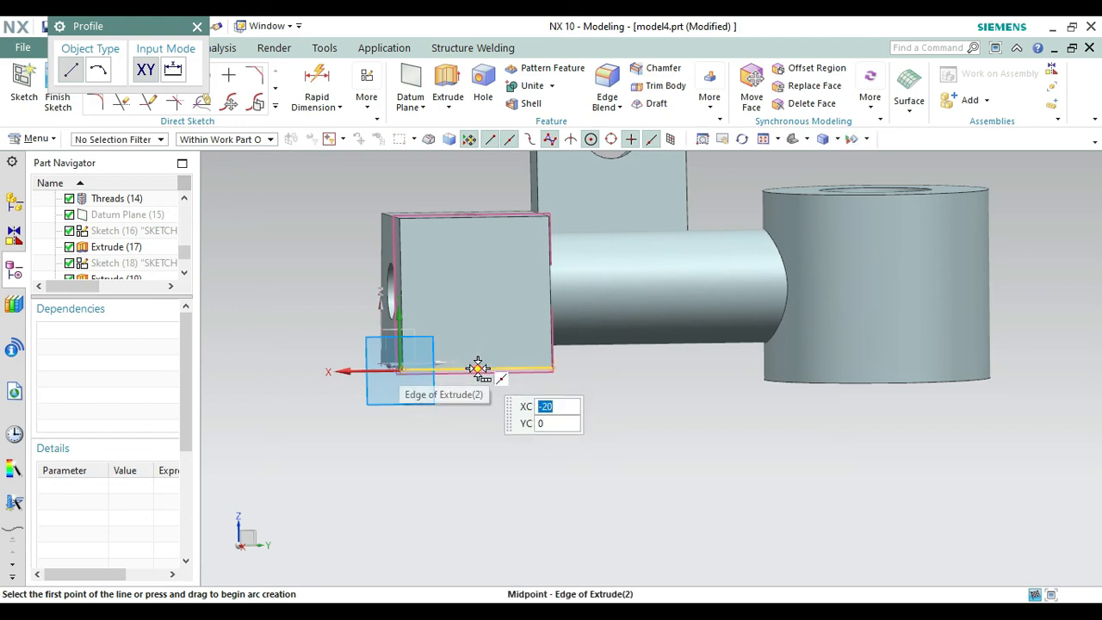
left_click(478, 368)
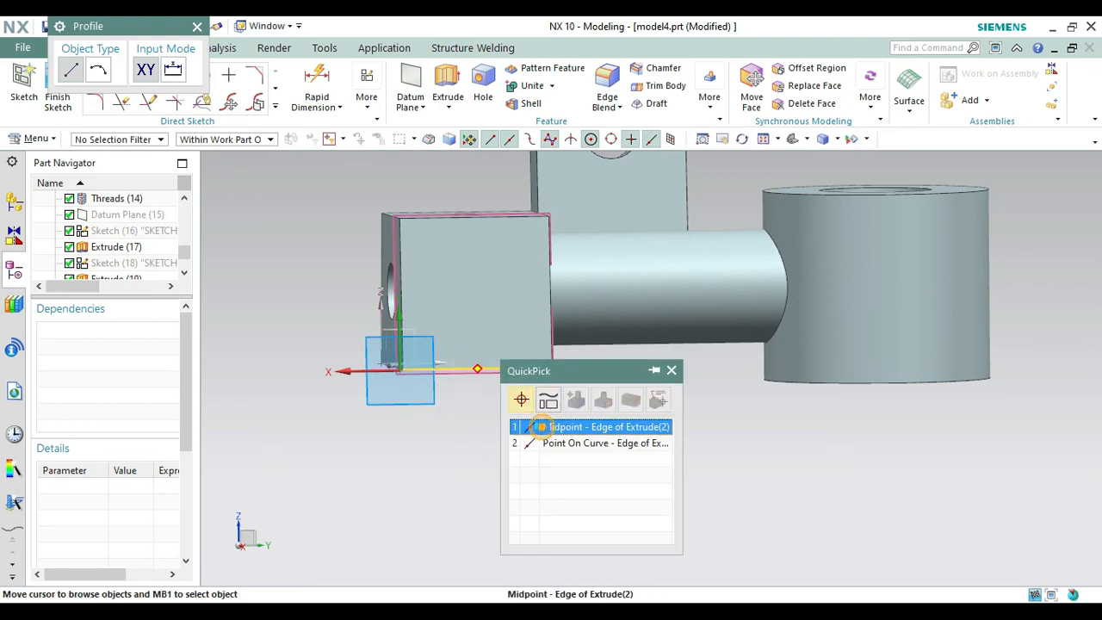
left_click(593, 427)
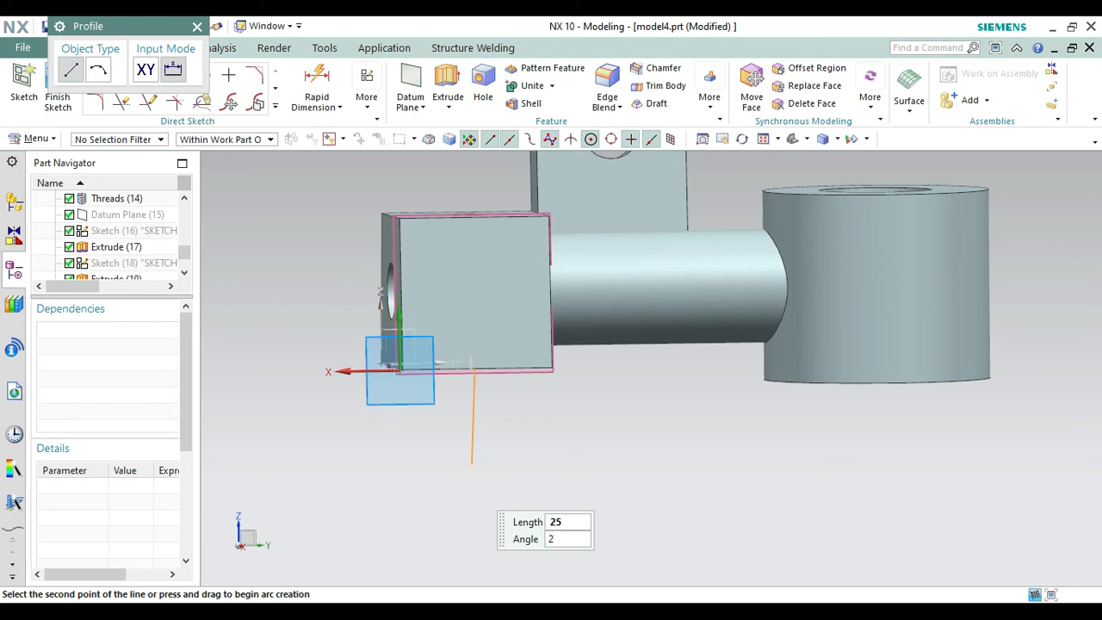
key("Return")
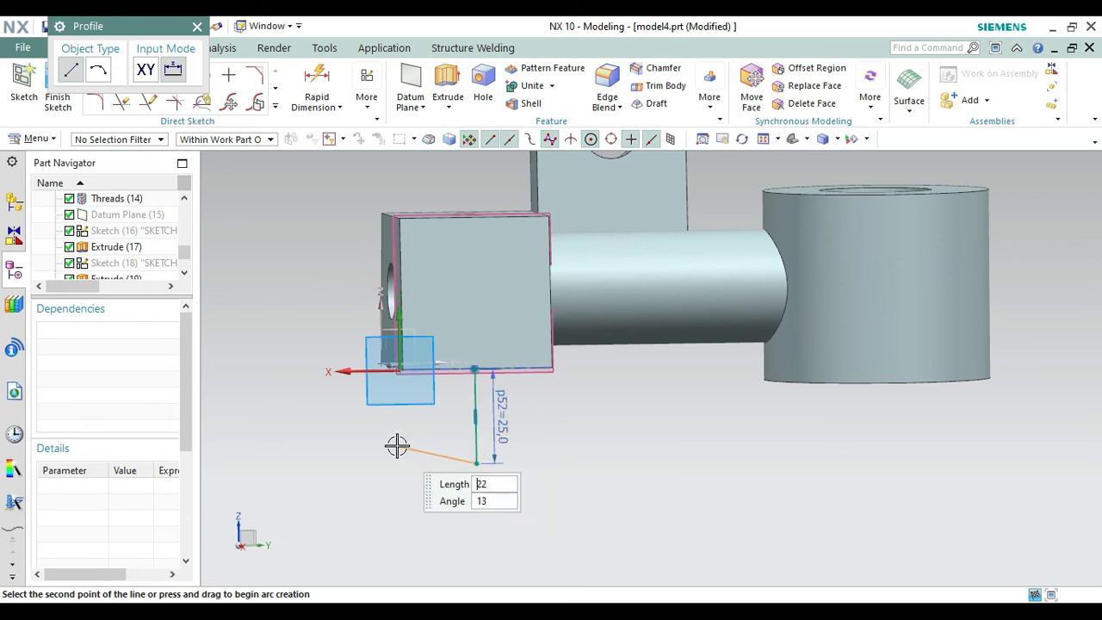
key("Escape")
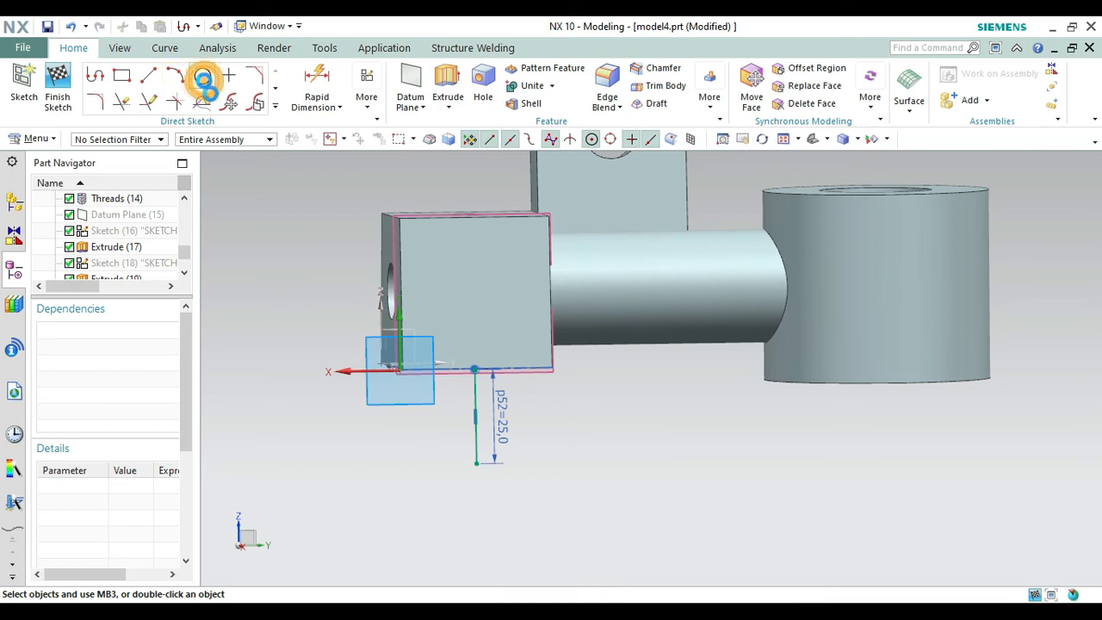
Draw a 30 mm diameter circle centred on the lower end of the 25 mm line.
left_click(202, 75)
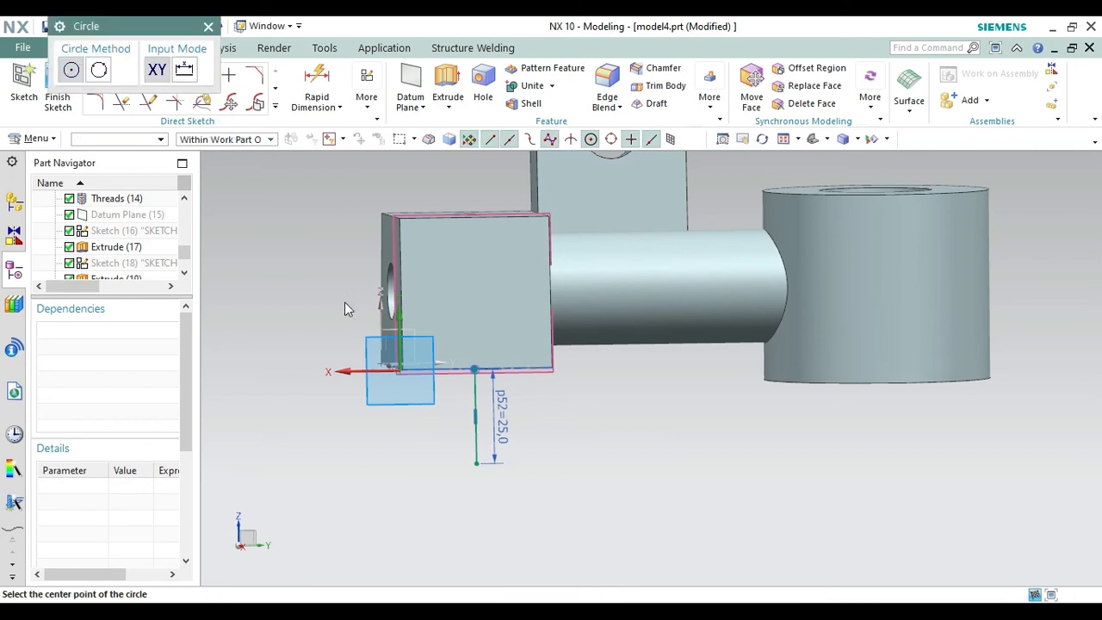
left_click(477, 463)
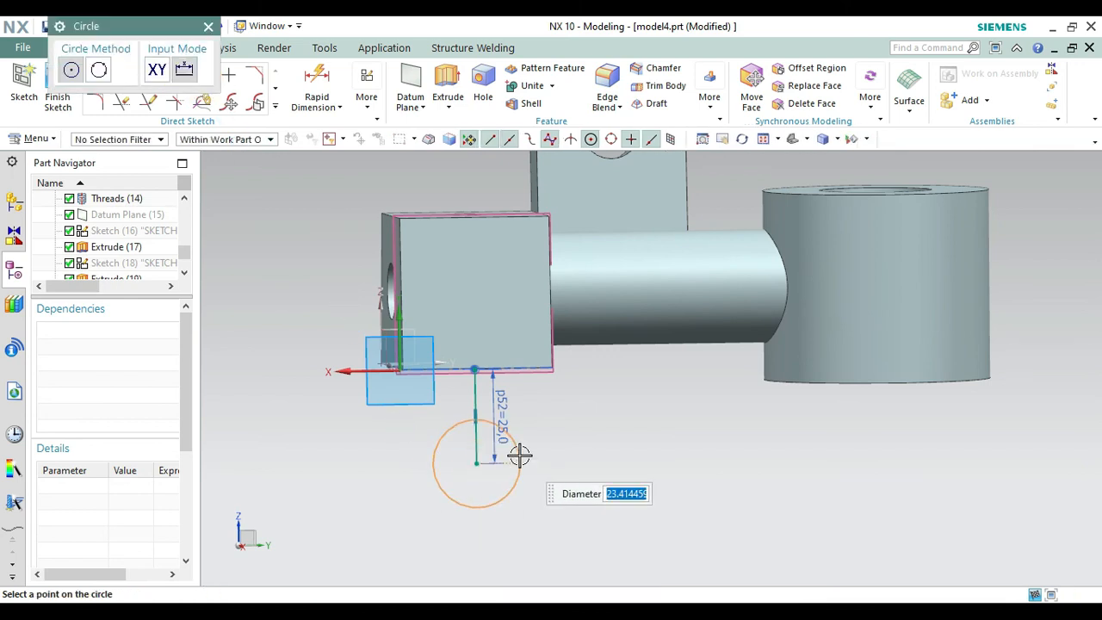
key("Escape")
key("Escape")
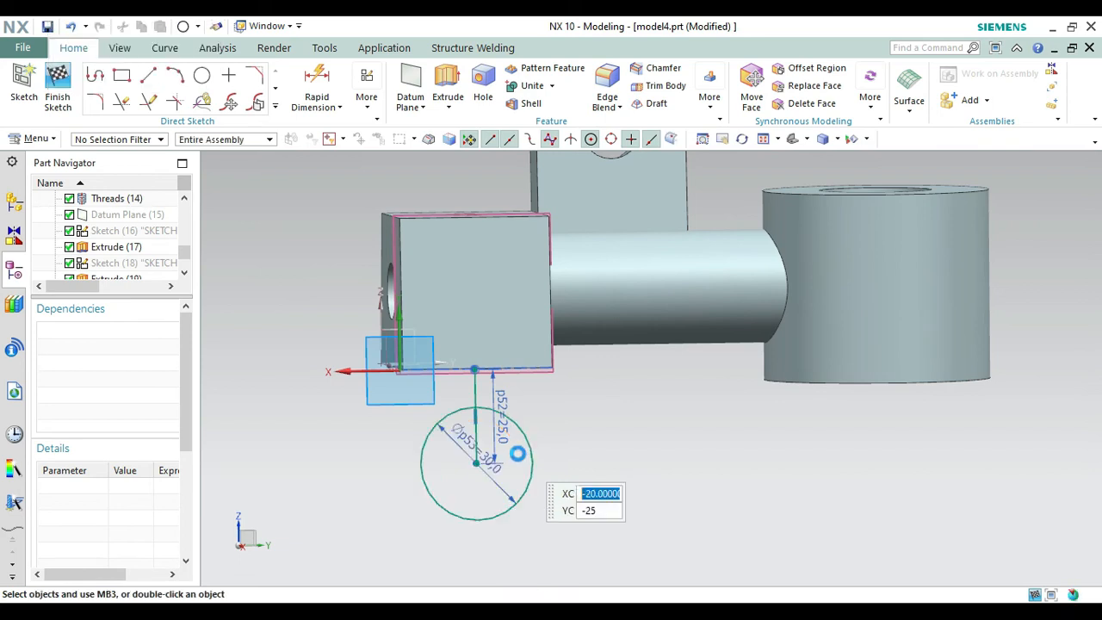
Draw a 15 mm horizontal line from the circle's centre away from the arm, continuing with a line up to the block's outer lower corner.
left_click(96, 77)
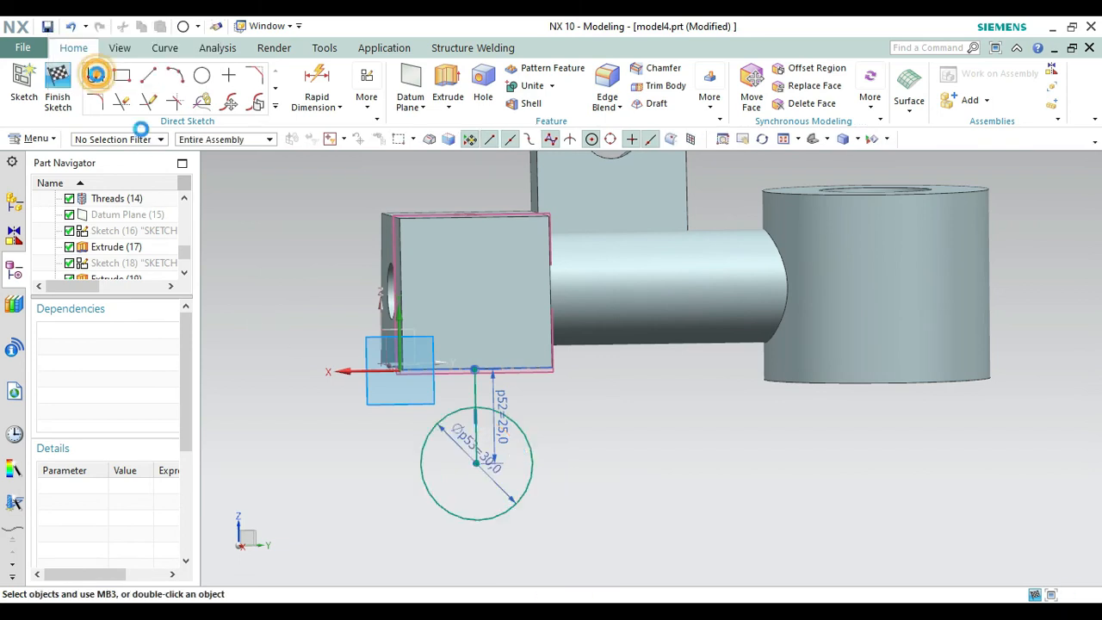
left_click(475, 464)
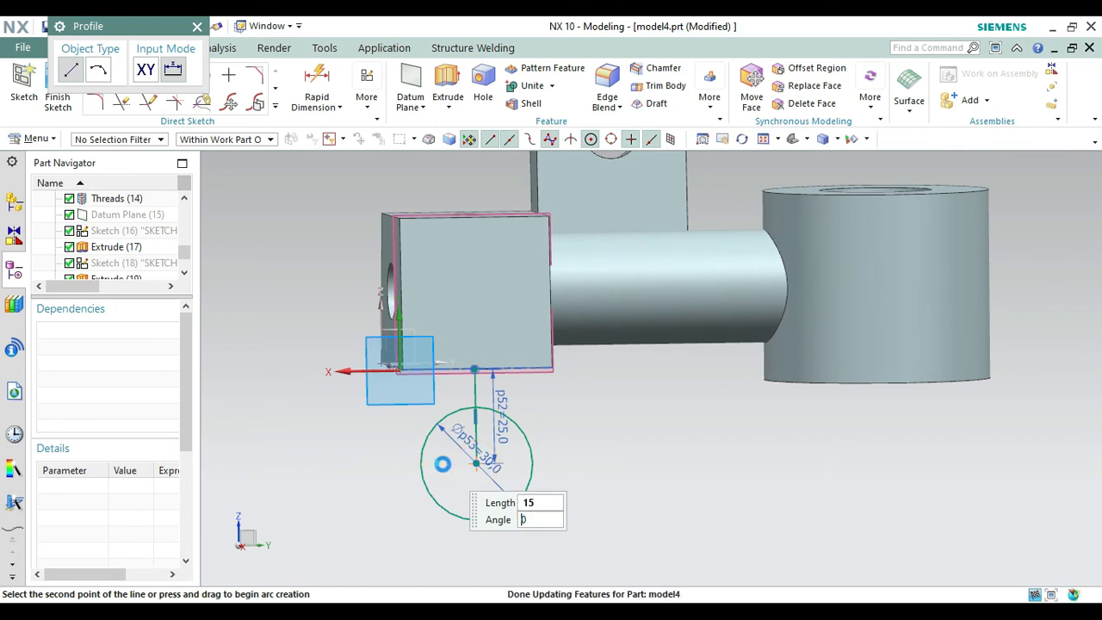
key("Return")
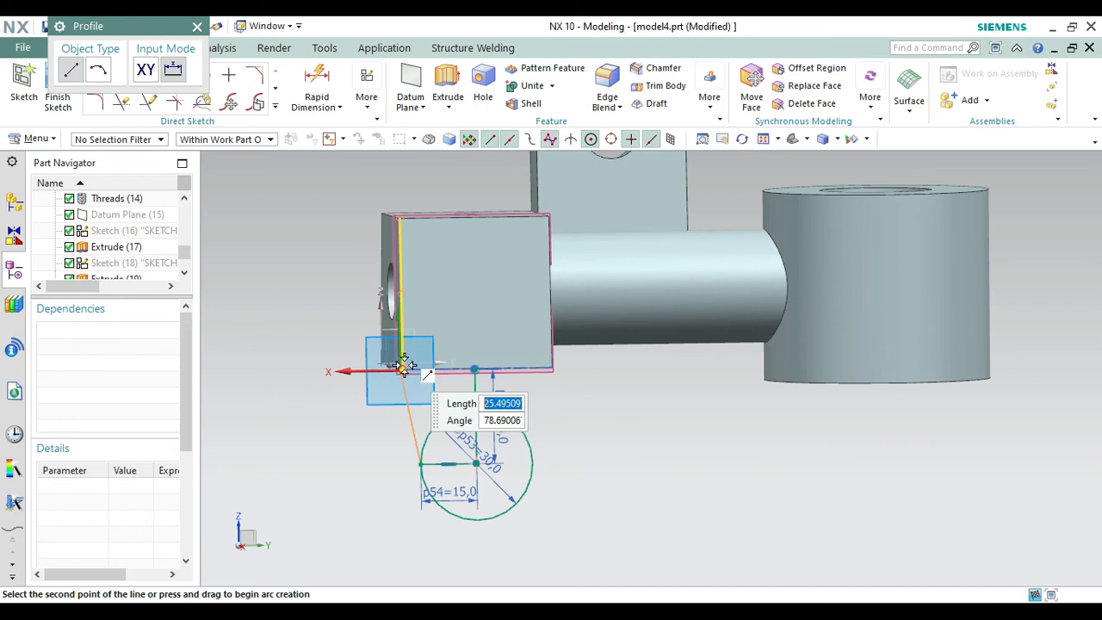
left_click(402, 368)
left_click(460, 376)
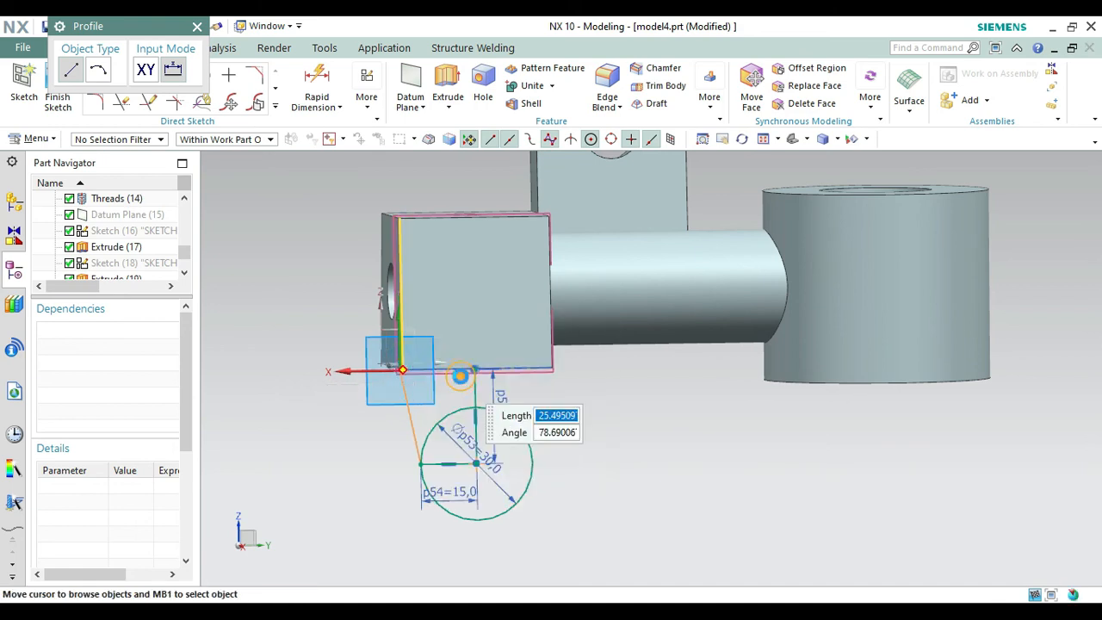
key("Escape")
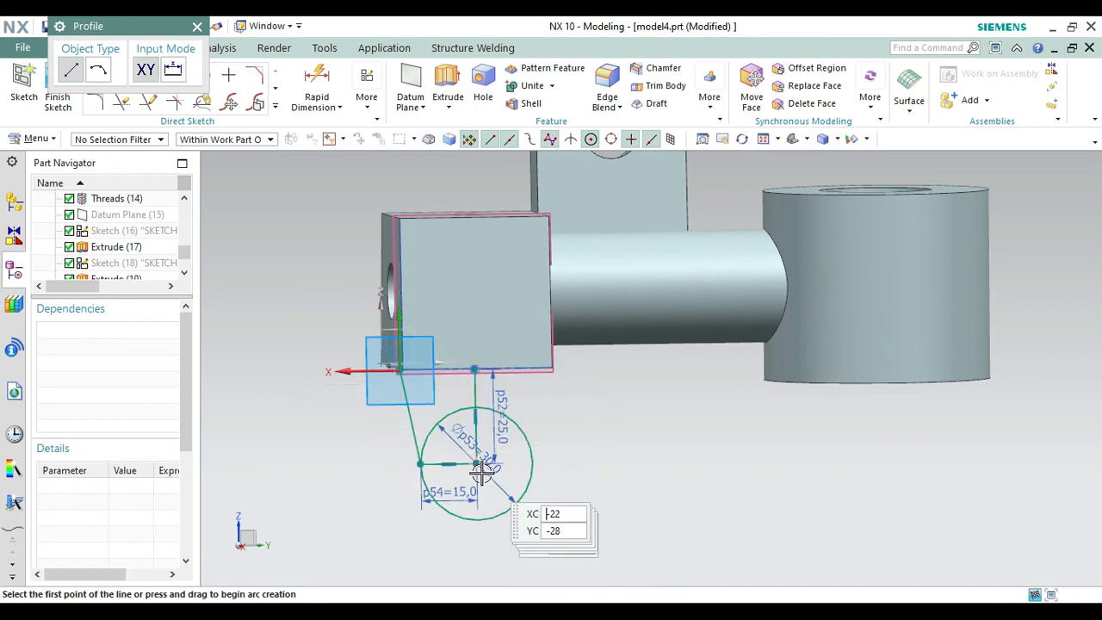
Draw a 15 mm horizontal line from the circle's centre toward the arm side, continuing up to the block's other lower corner.
left_click(478, 463)
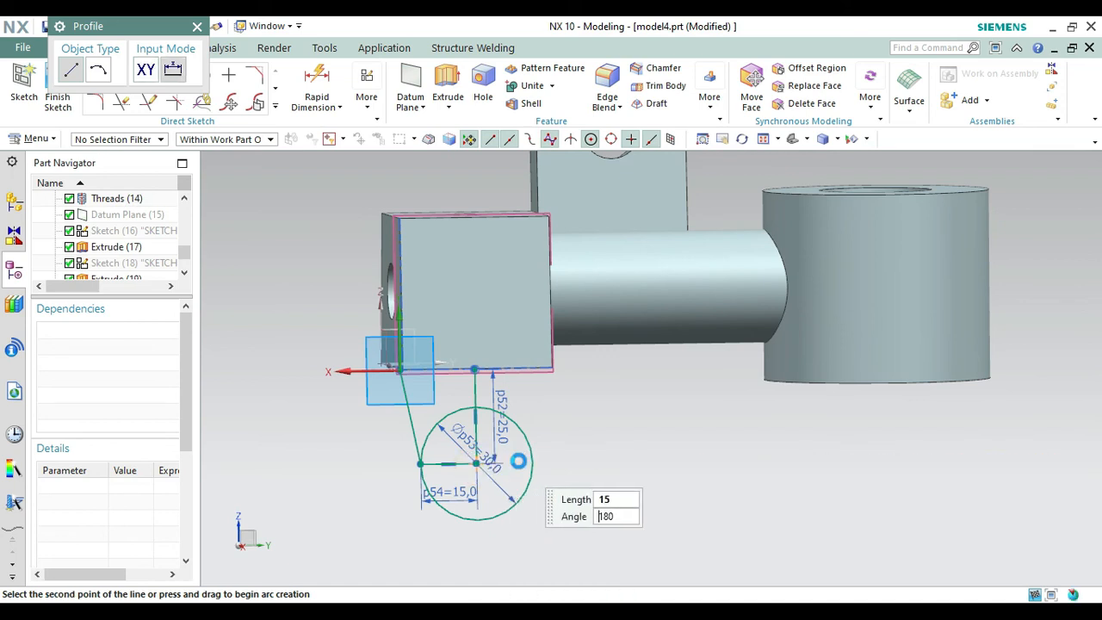
left_click(532, 463)
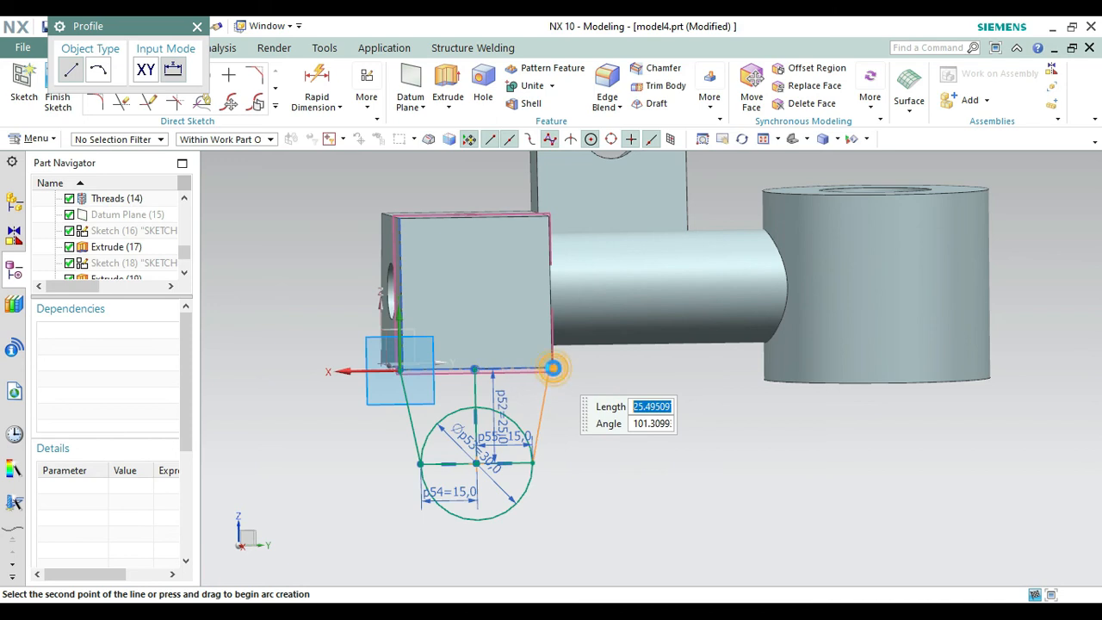
left_click(549, 368)
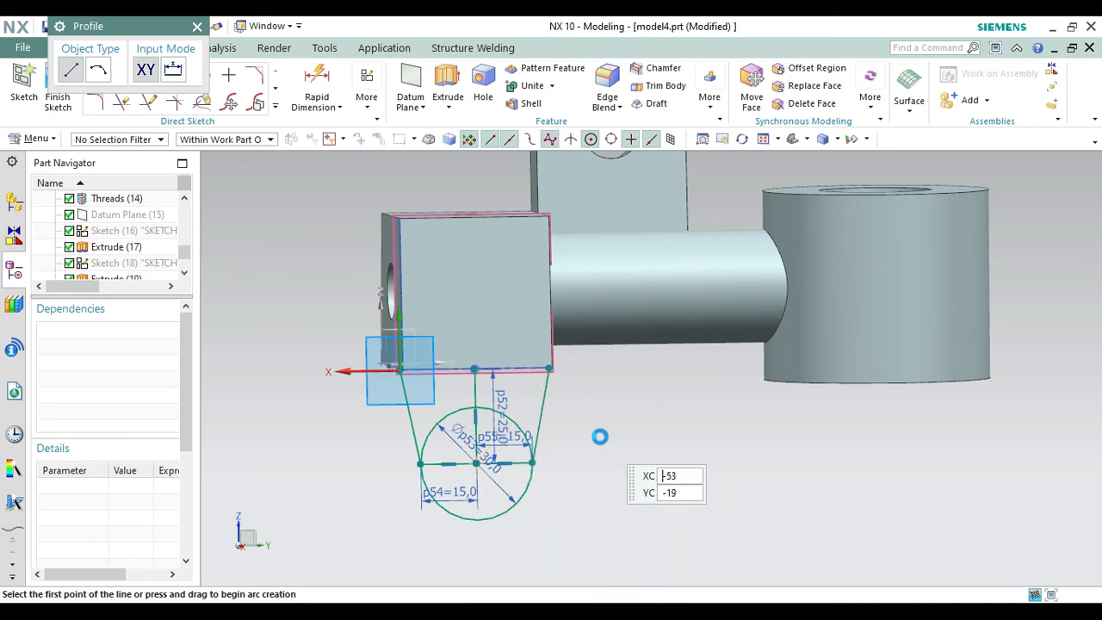
key("Escape")
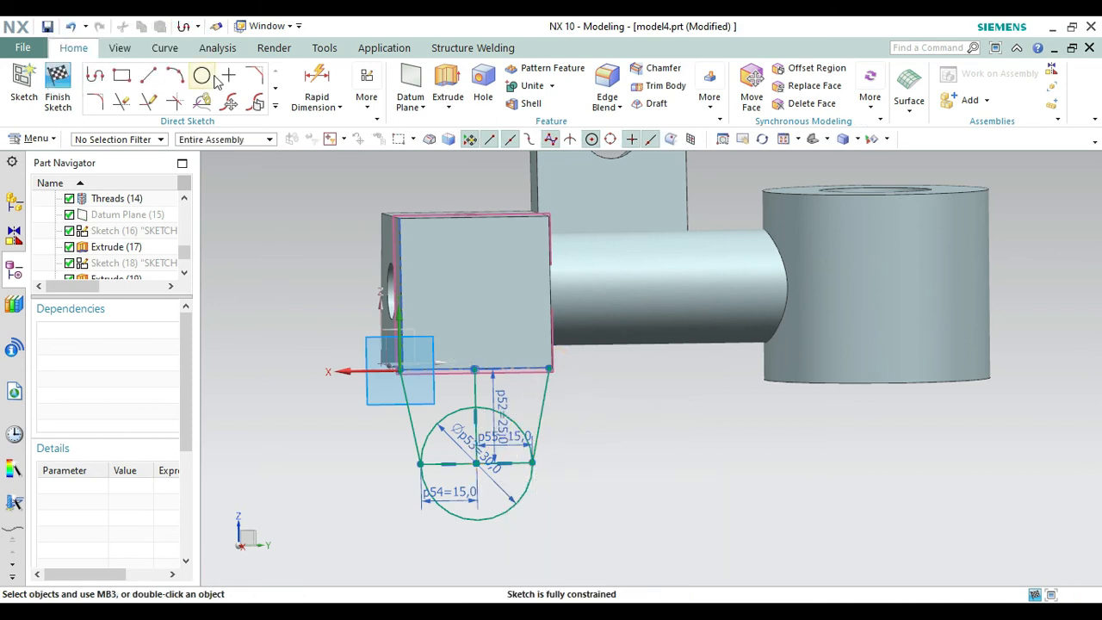
Close the lug profile with a 40 mm line along the block's lower edge between its two corners.
left_click(96, 76)
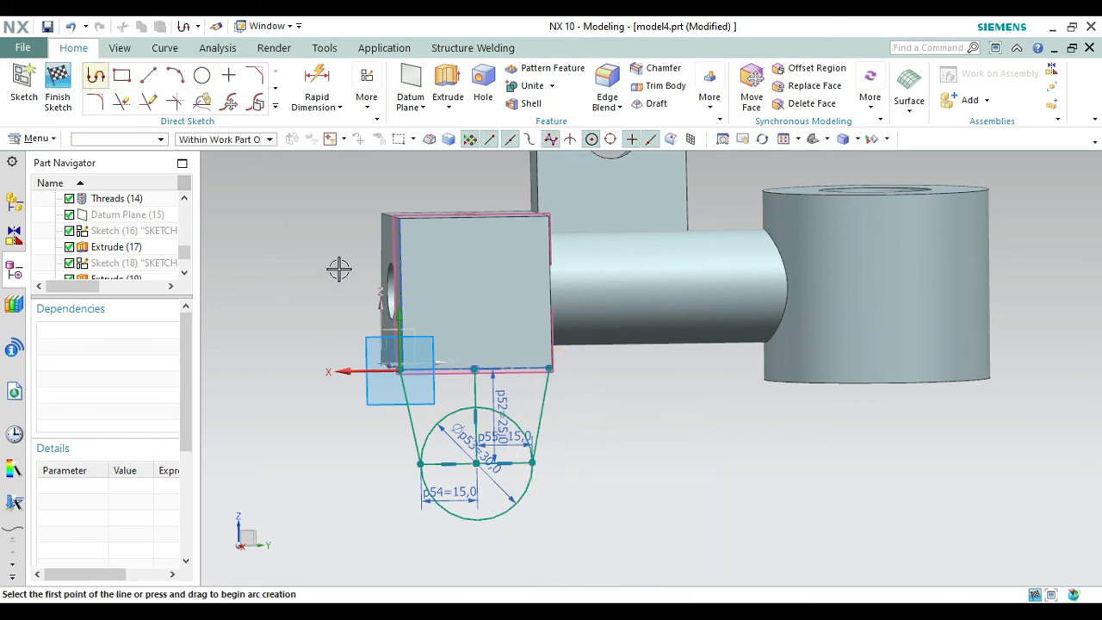
left_click(401, 367)
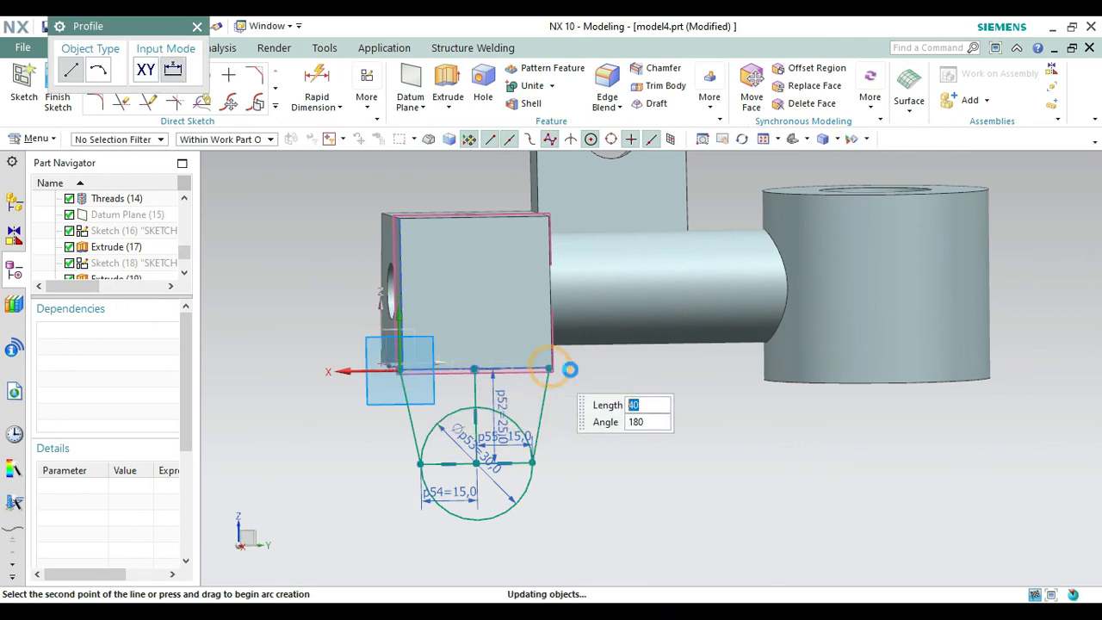
left_click(551, 368)
key("Escape")
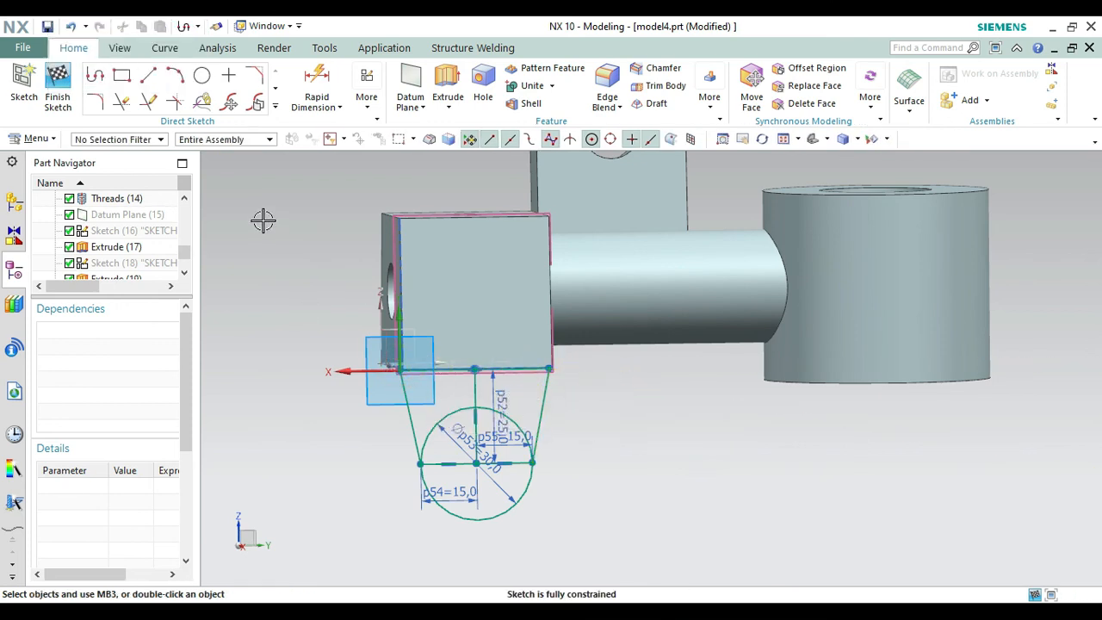
Trim away the vertical centre line, the circle's upper arc and both horizontal radius lines, and finish the sketch.
left_click(123, 106)
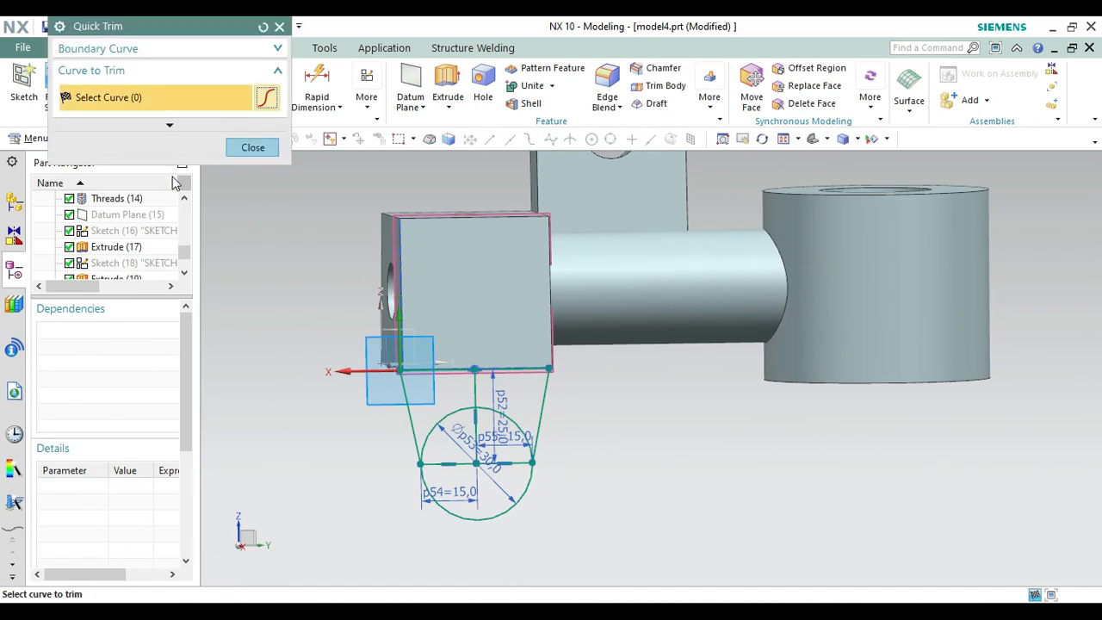
left_click(473, 401)
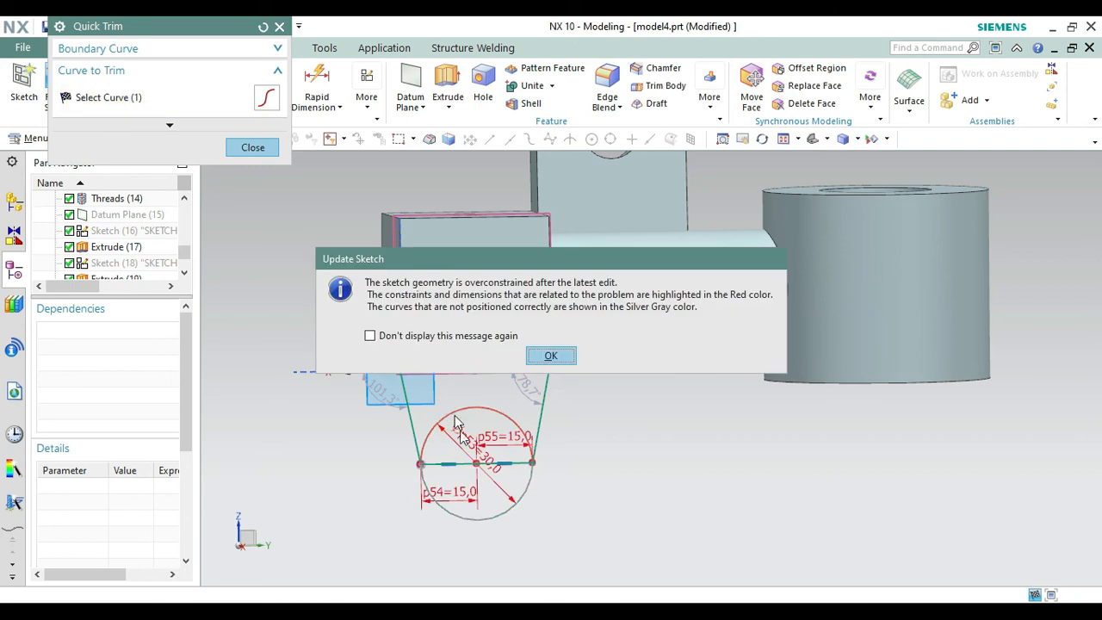
left_click(551, 357)
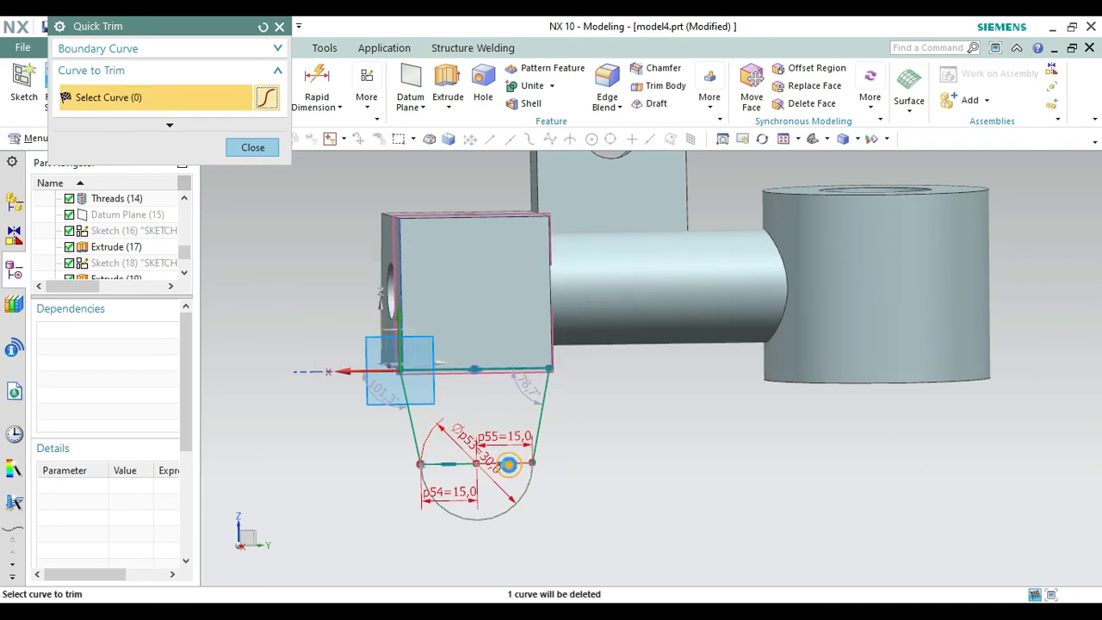
left_click(452, 464)
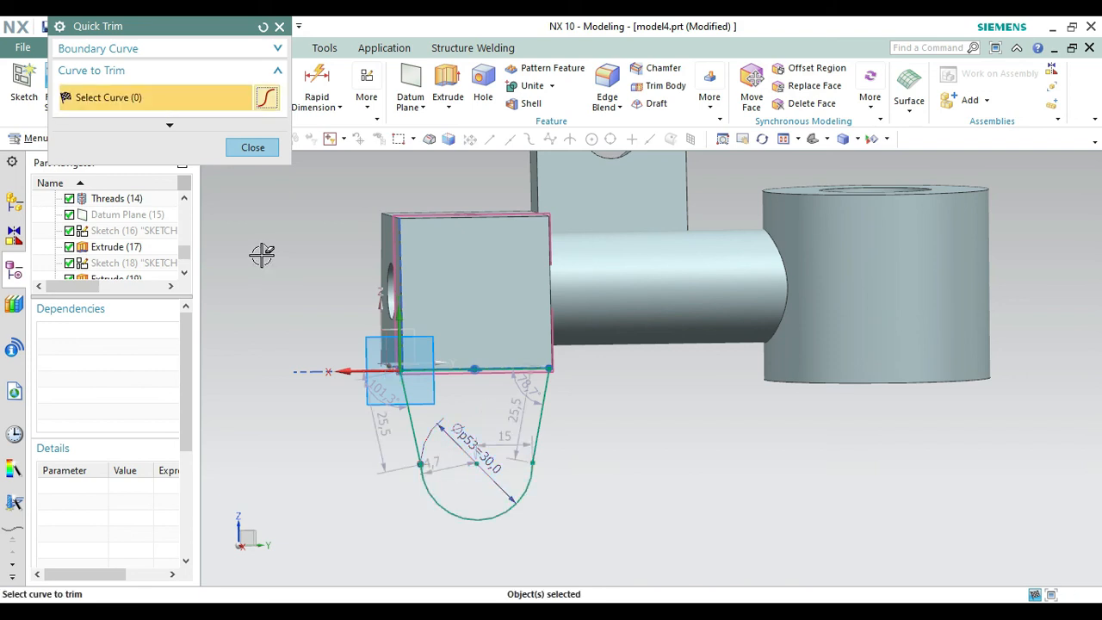
left_click(252, 147)
left_click(58, 90)
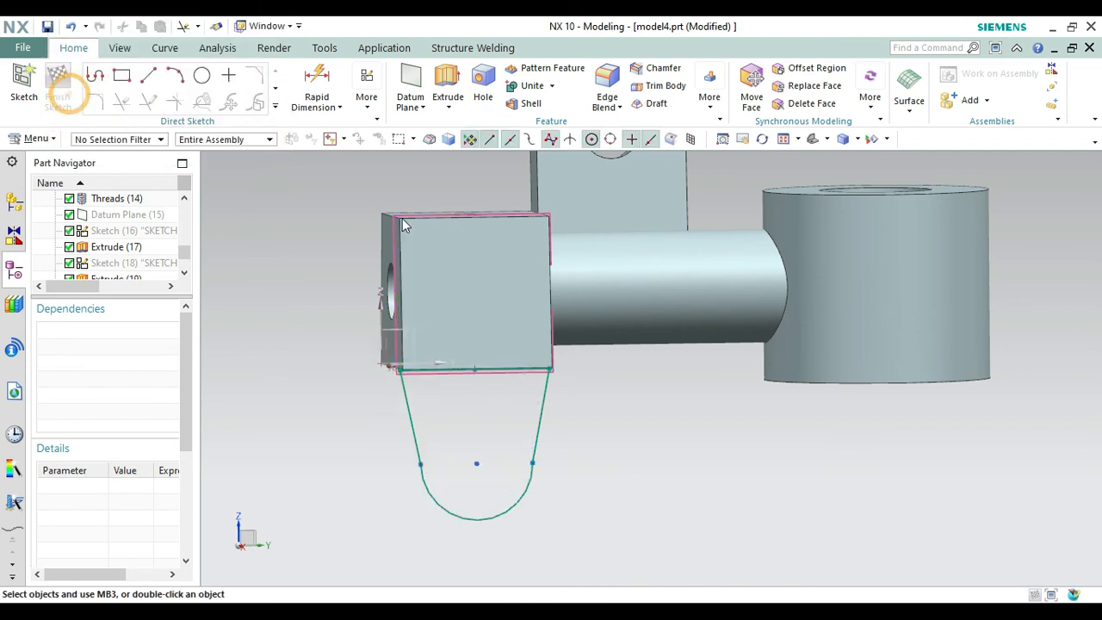
Hide the datum plane that carries the lug sketch.
left_click(813, 139)
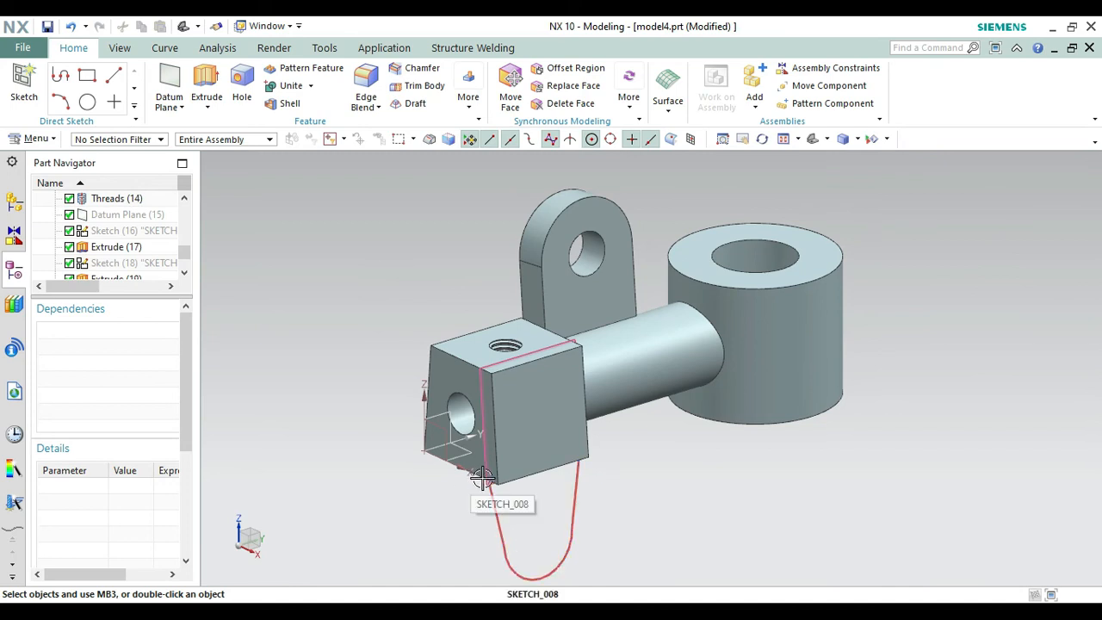
right_click(484, 428)
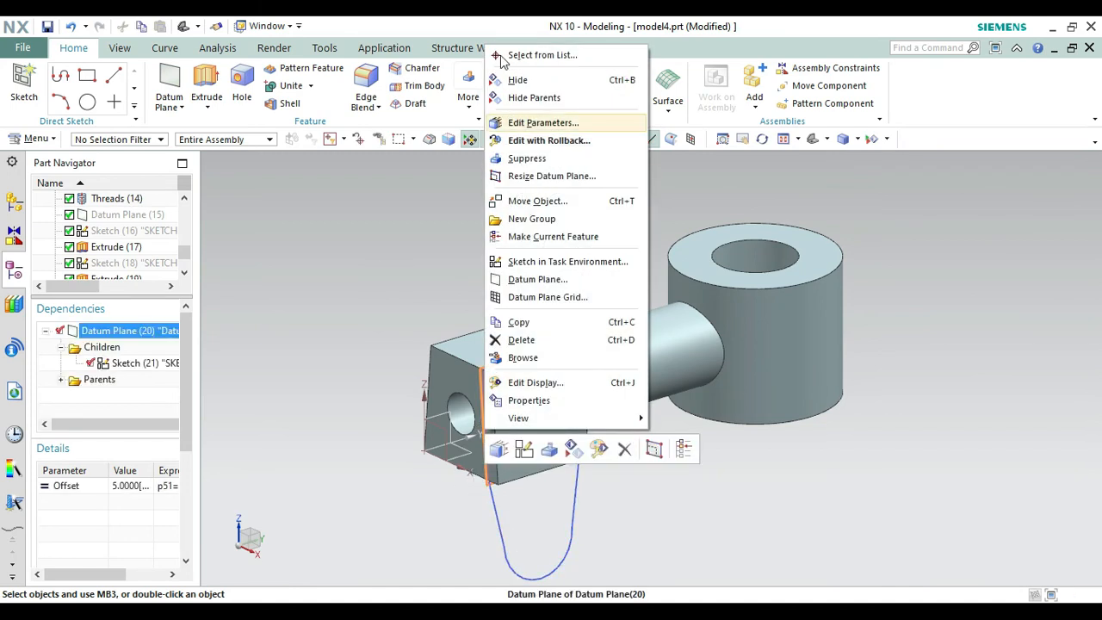
left_click(516, 79)
Extrude the lug profile 10 mm inward under the block as a separate body with Boolean None, and hide its sketch.
left_click(204, 86)
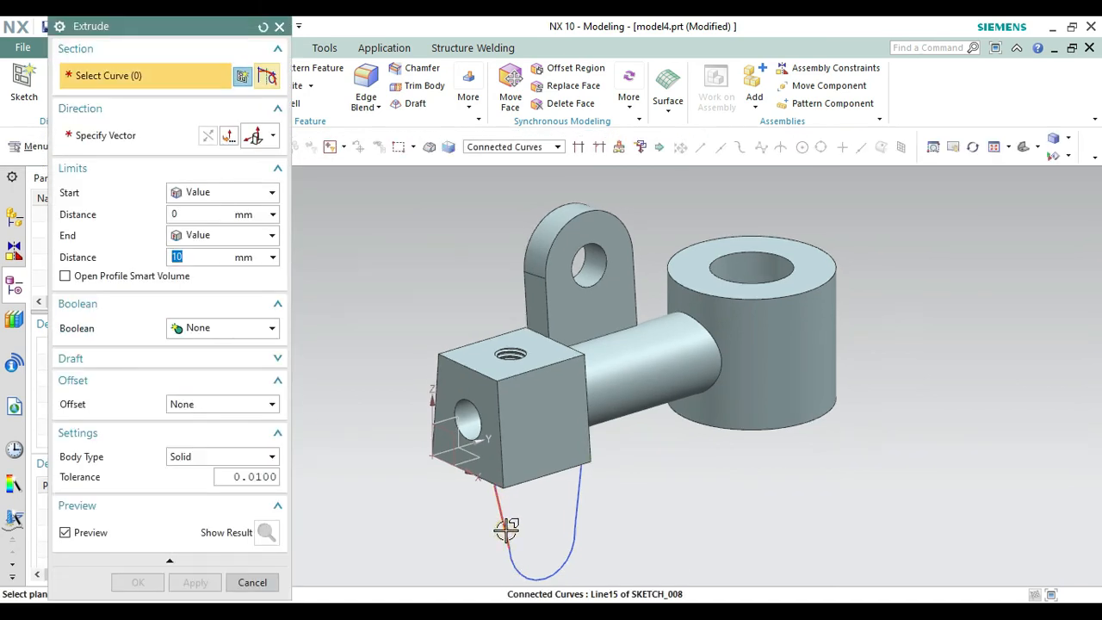
left_click(505, 528)
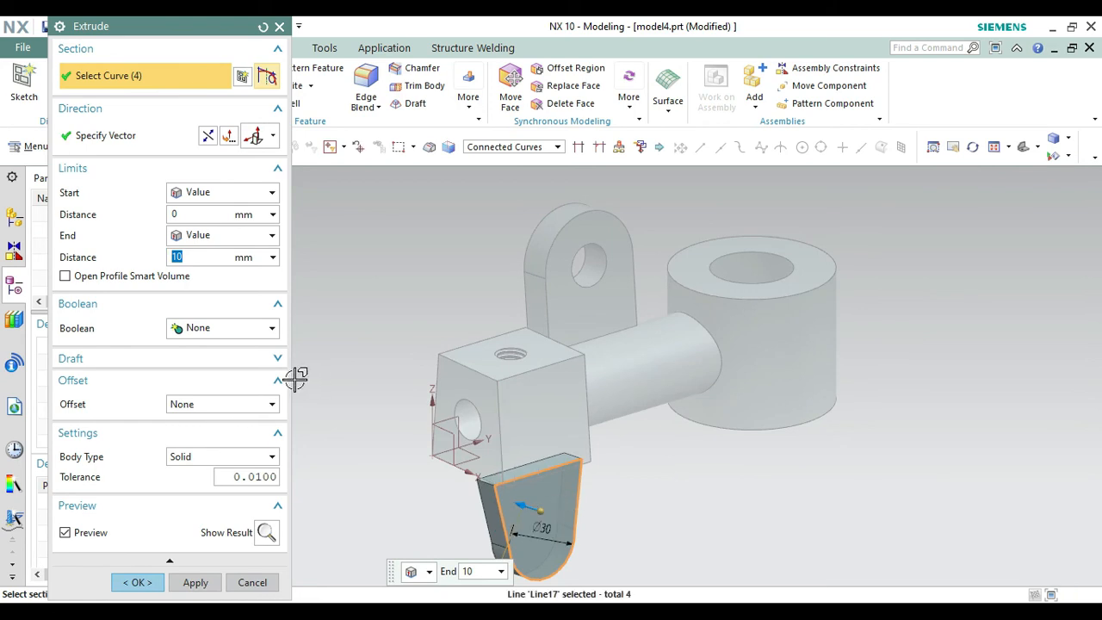
left_click(205, 336)
left_click(195, 347)
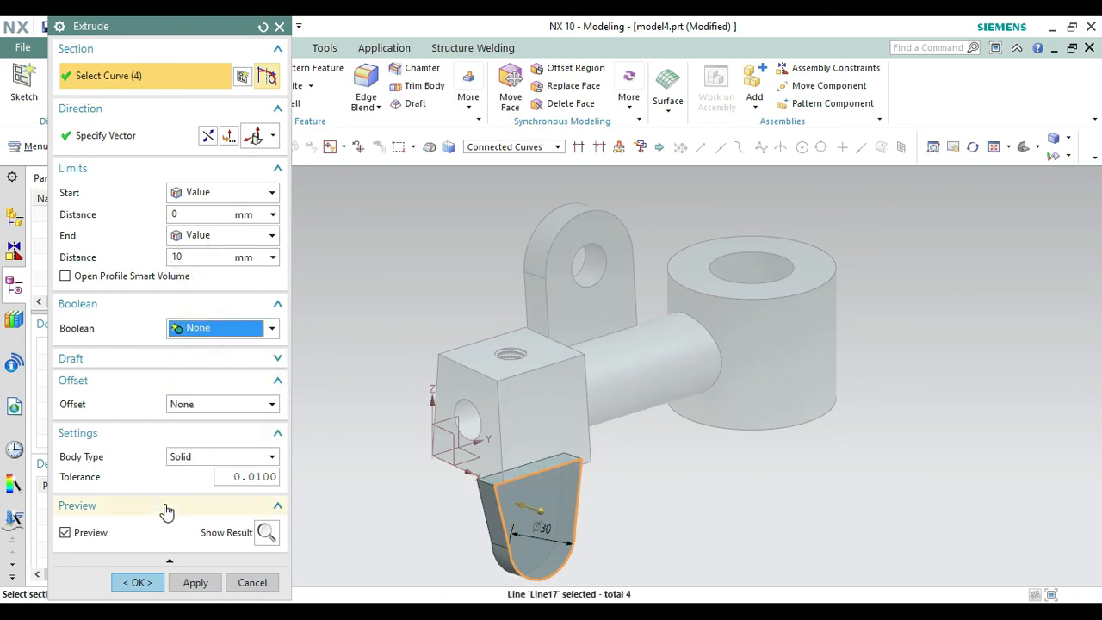
left_click(138, 583)
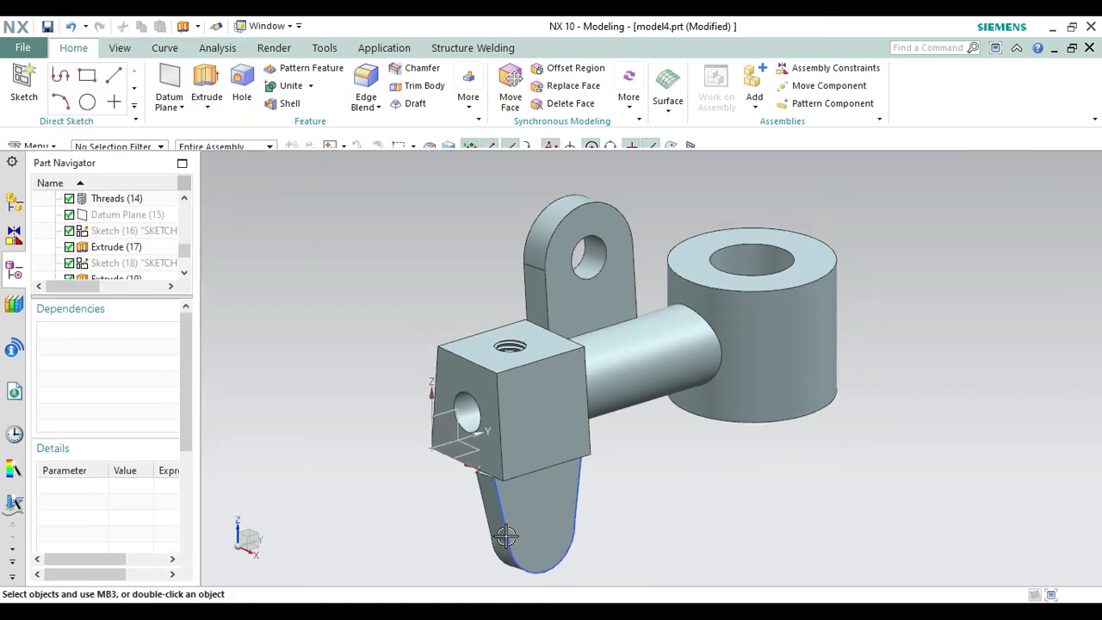
right_click(508, 535)
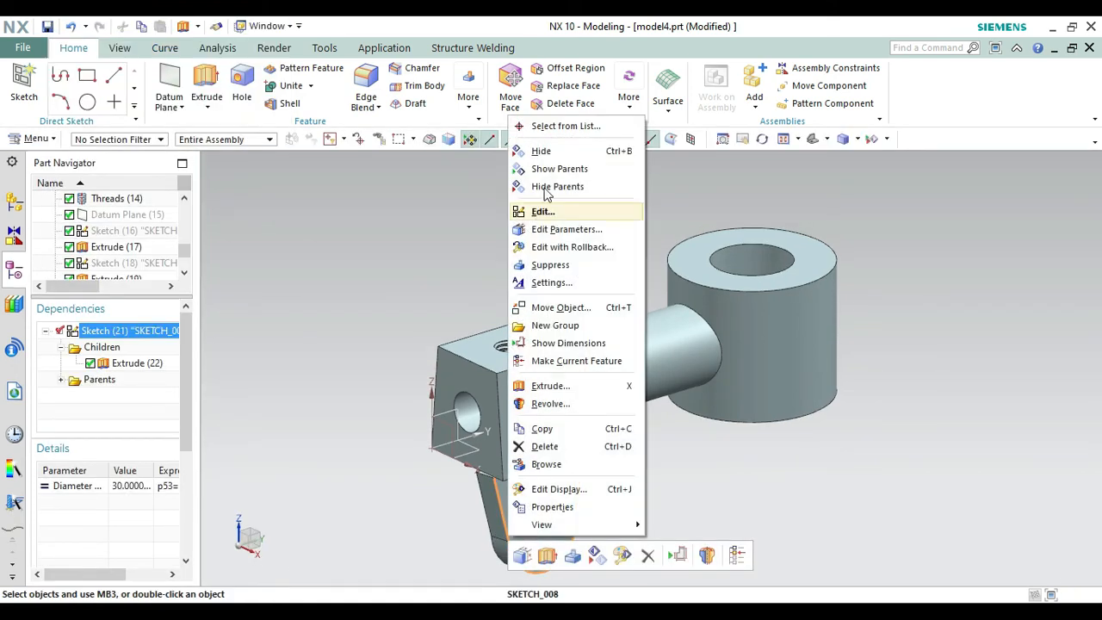
left_click(540, 151)
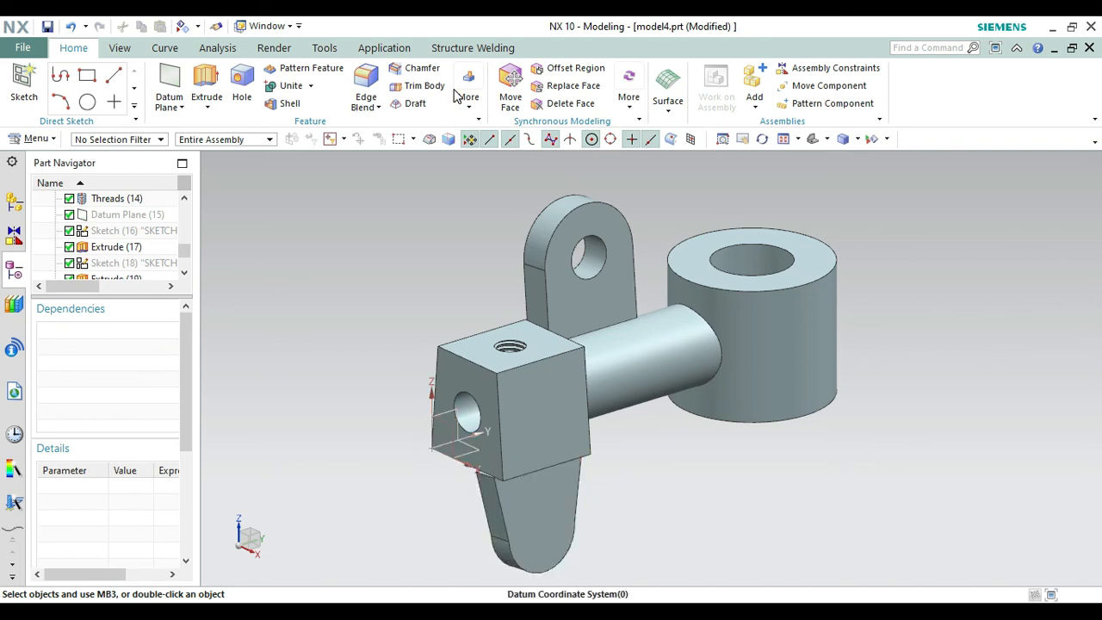
Use Replace Face to replace the lug's top face with the block's bottom face at 0 mm offset.
left_click(572, 85)
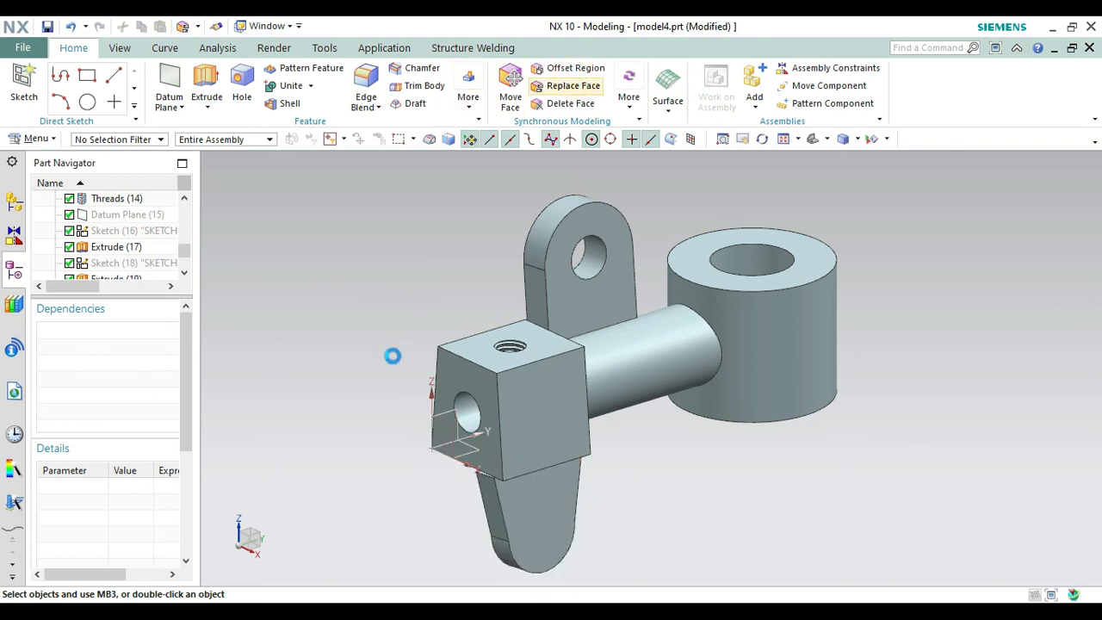
left_click(482, 471)
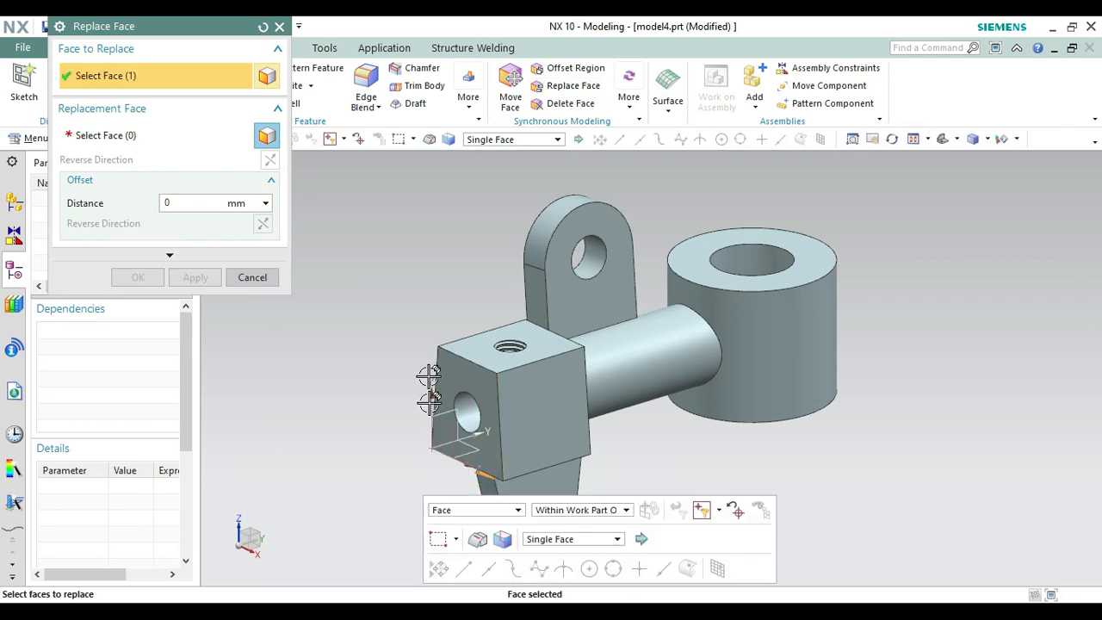
right_click(428, 378)
left_click(437, 287)
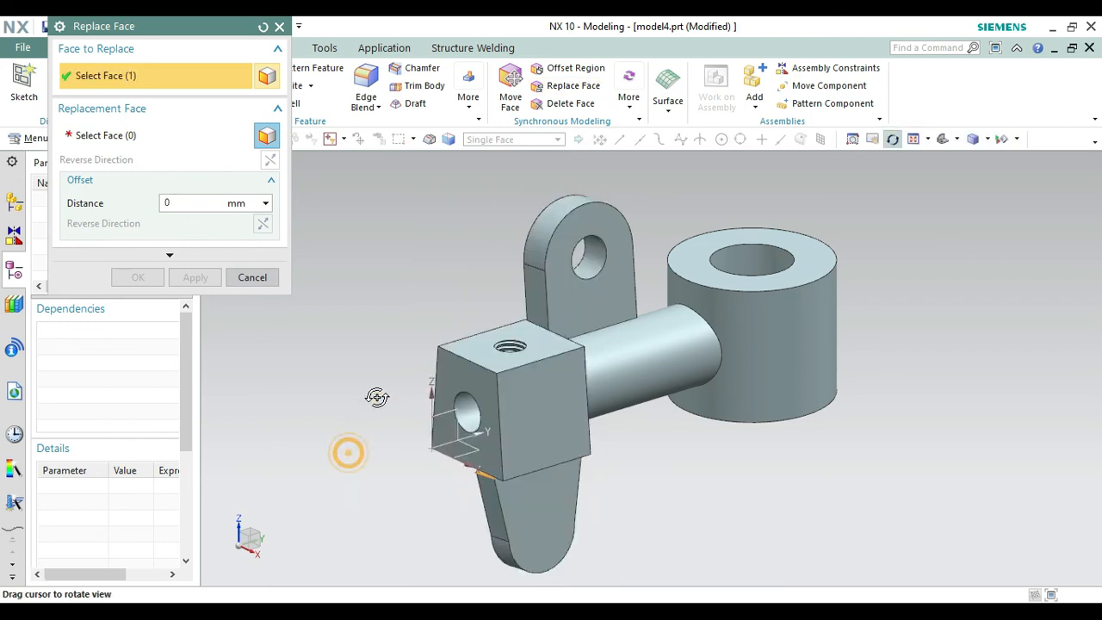
left_click_drag(377, 397, 383, 387)
key("Escape")
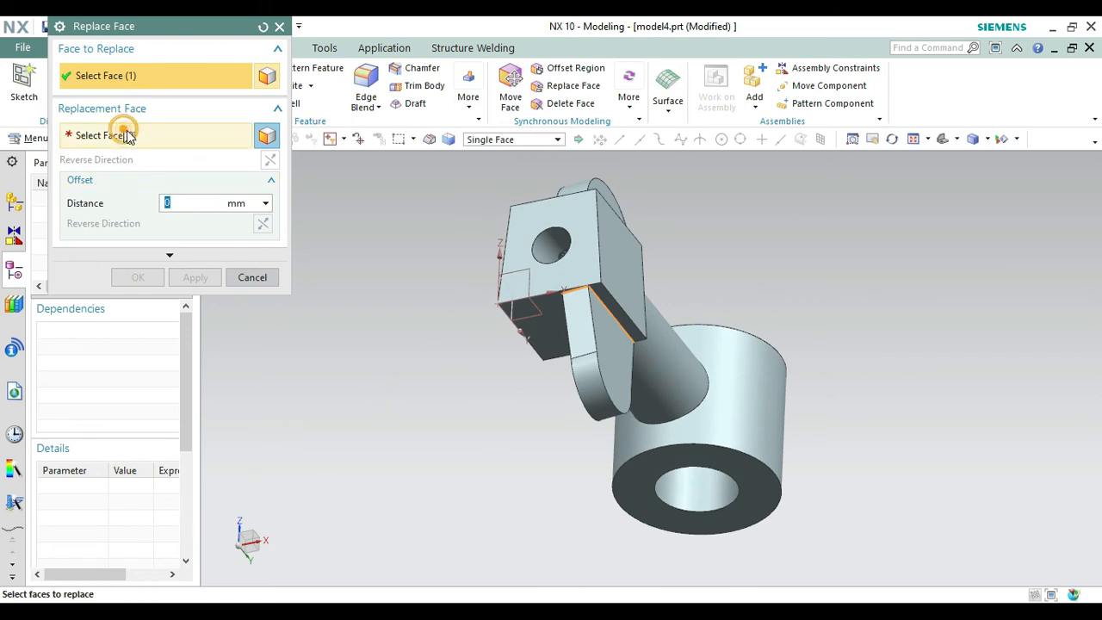
left_click(121, 135)
left_click(555, 321)
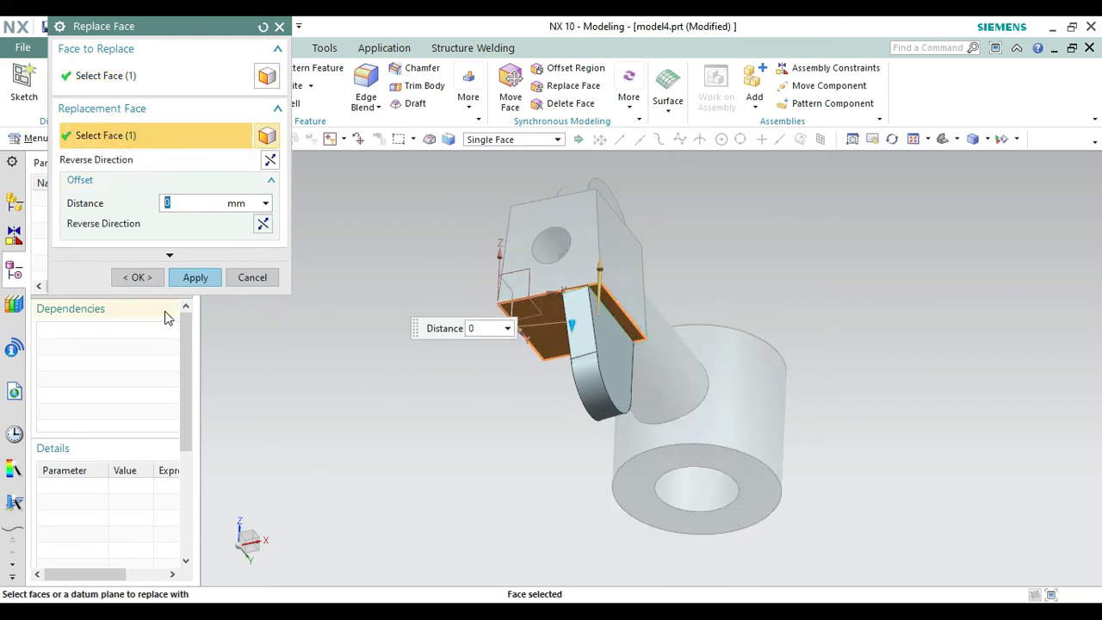
left_click(131, 278)
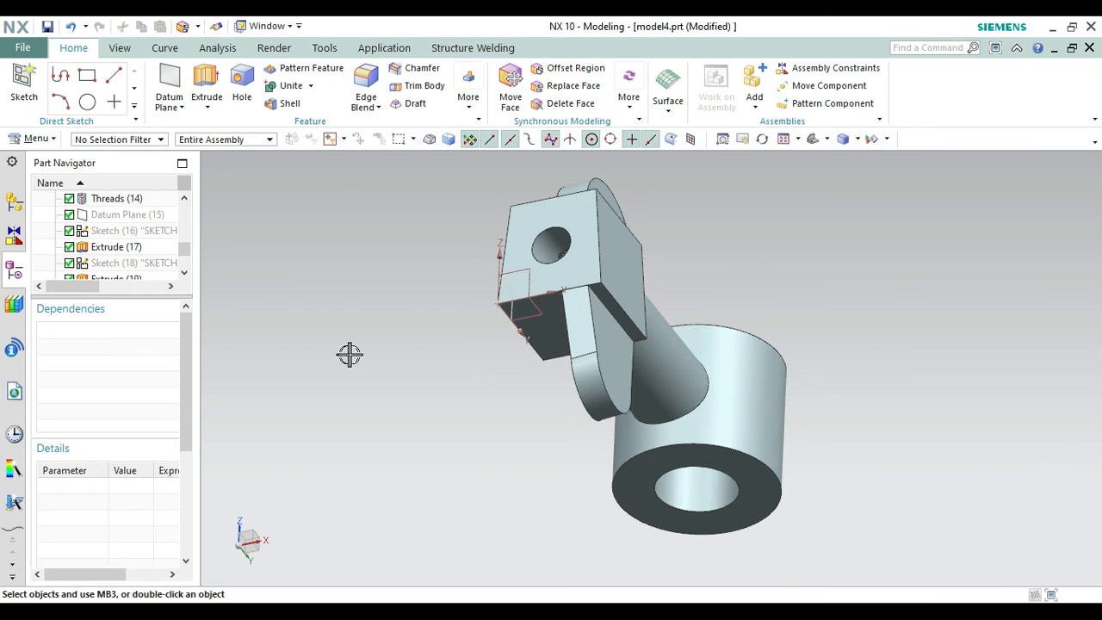
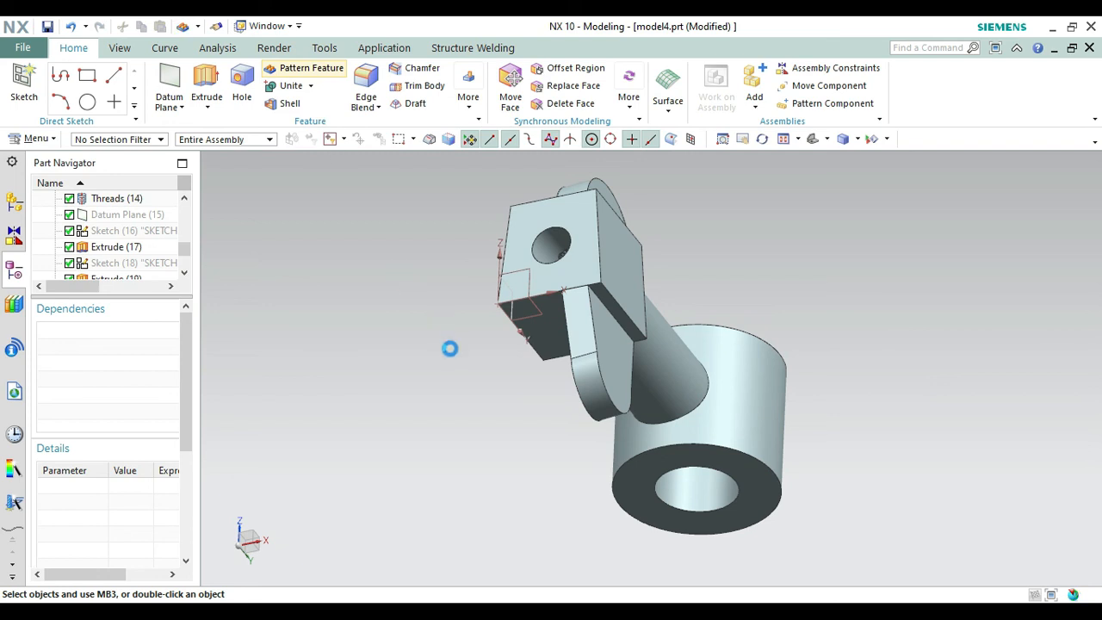
Pattern the lug linearly under the block along the reversed X direction, with a count of 2 and a pitch of 20 mm.
left_click(594, 344)
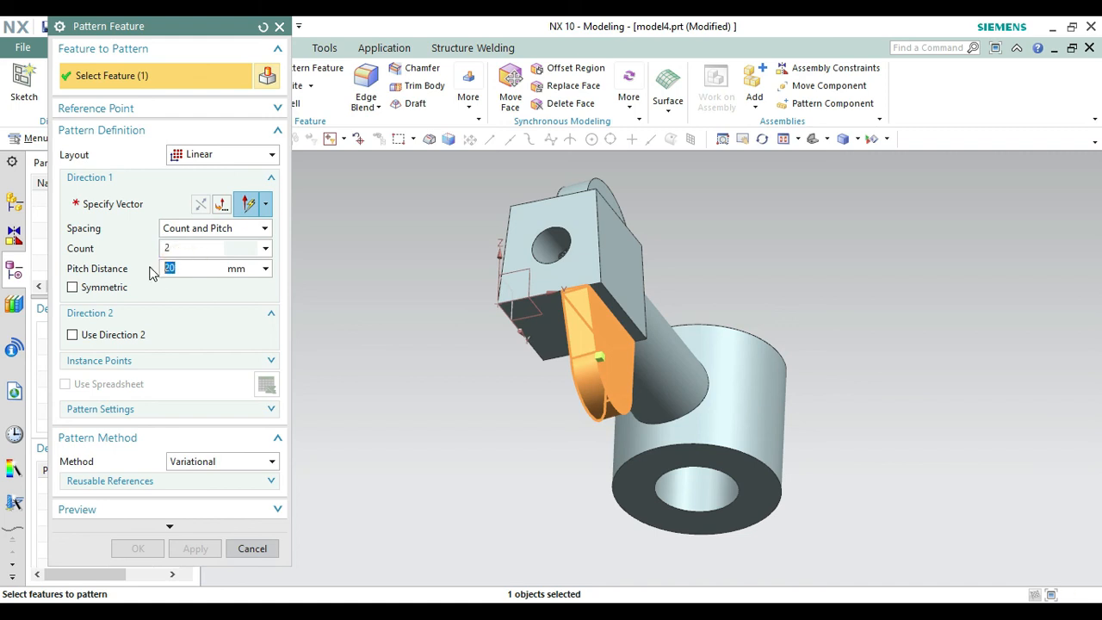
left_click(134, 209)
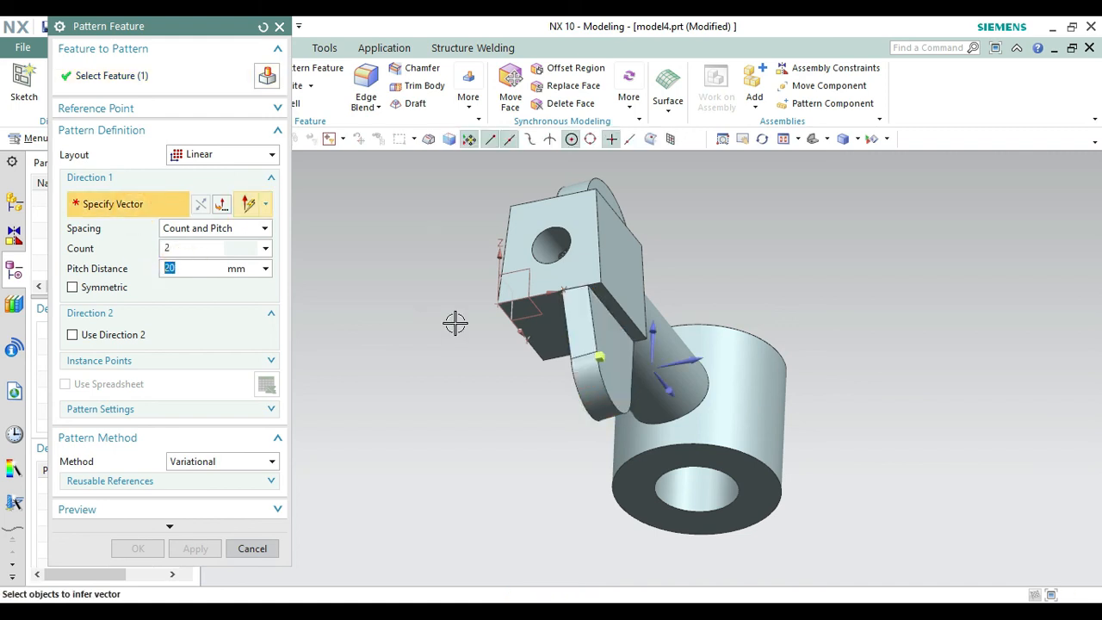
left_click(688, 360)
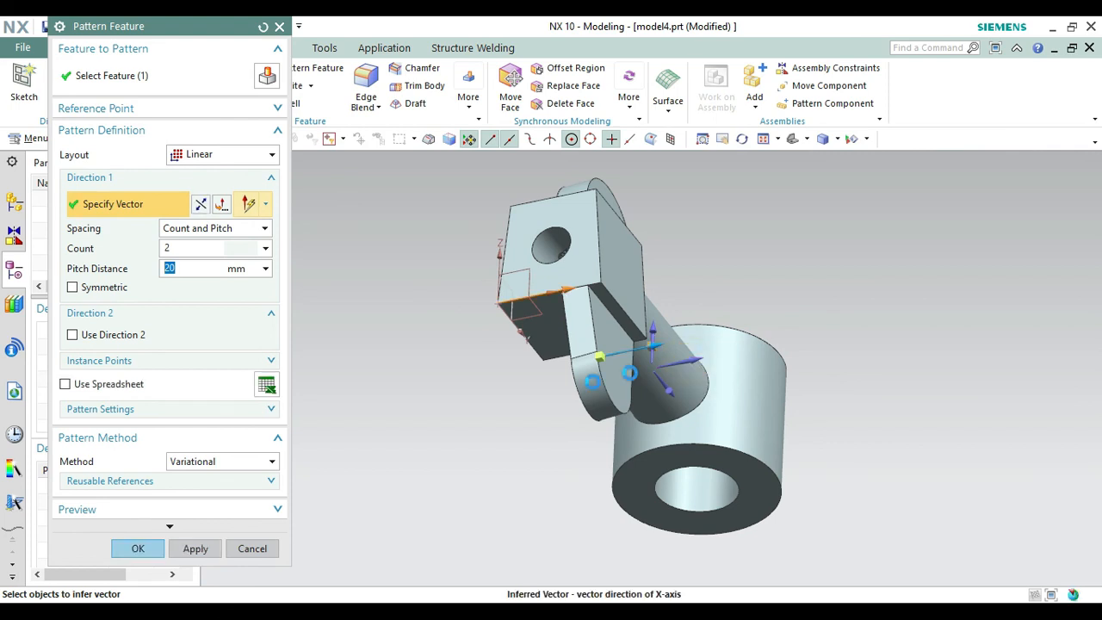
left_click(204, 207)
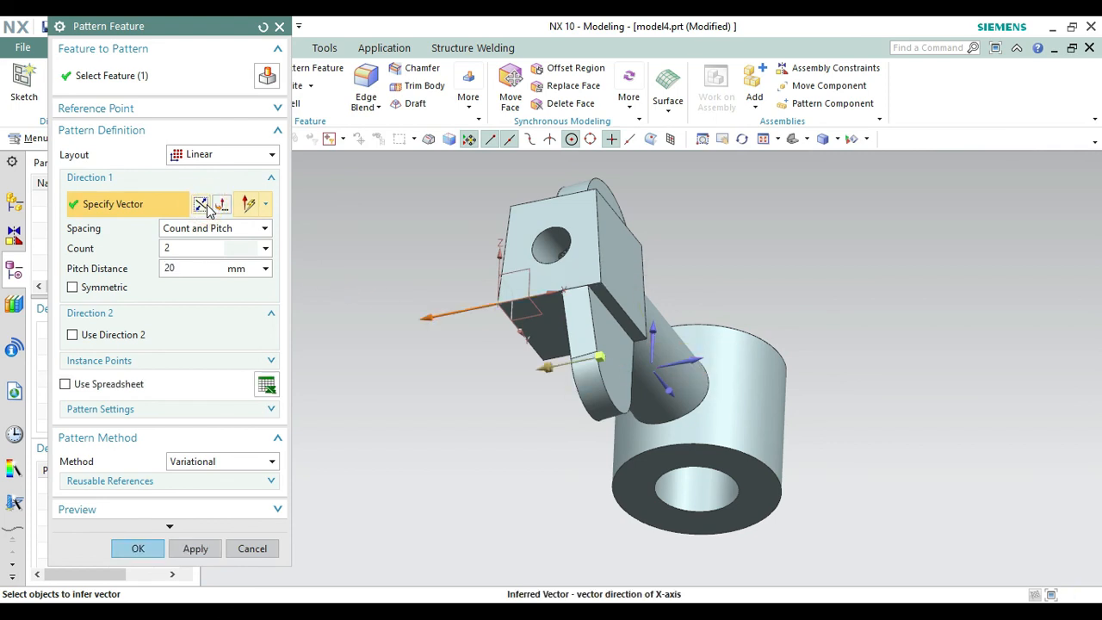
left_click(138, 549)
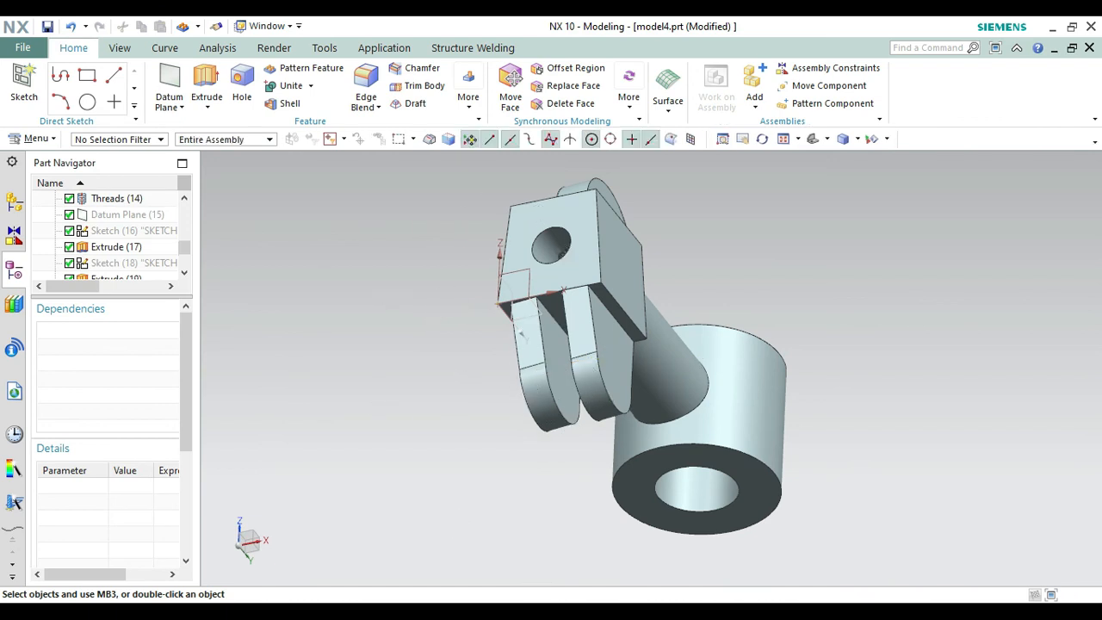
Check the lug hole in the reference drawing and sketch a 12 mm circle on the original lug's outer face, concentric with its rounded end.
key("alt+Tab")
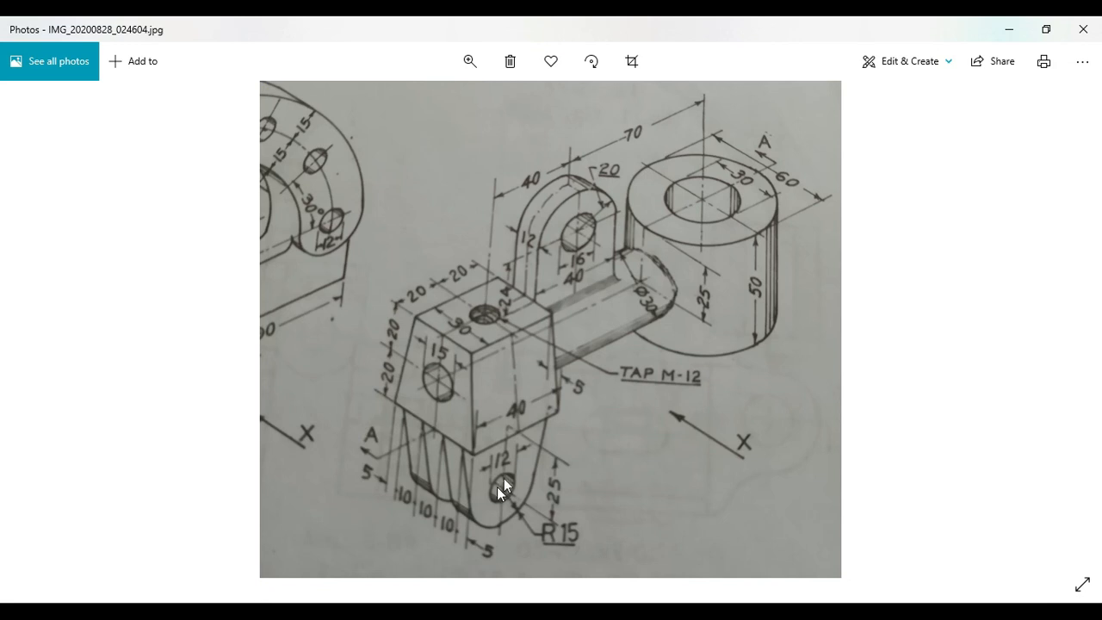
key("alt+Tab")
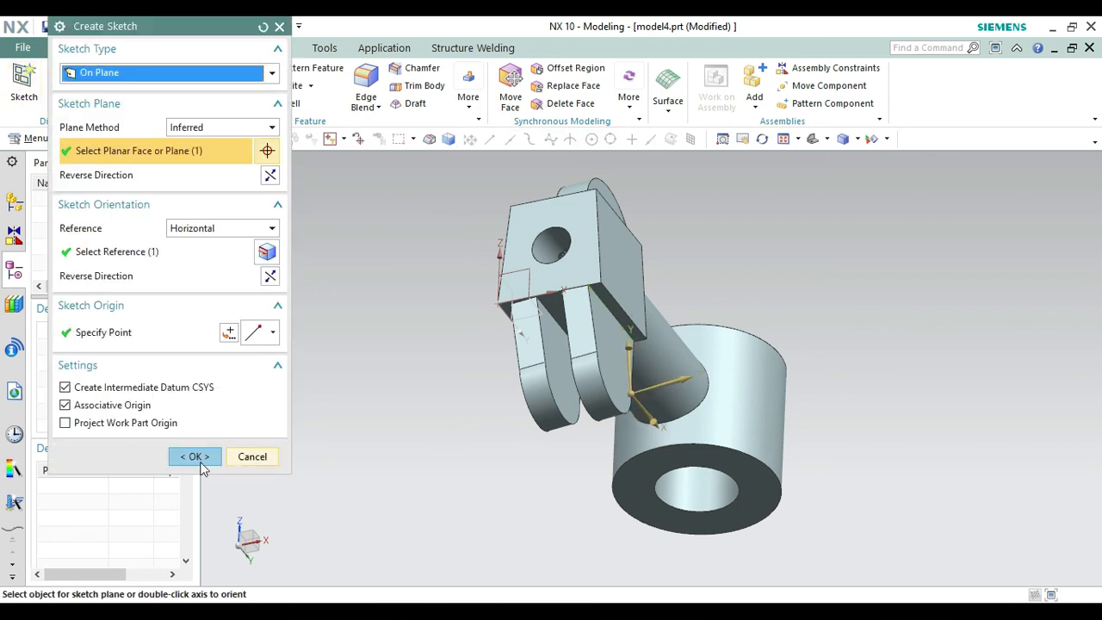
left_click(193, 456)
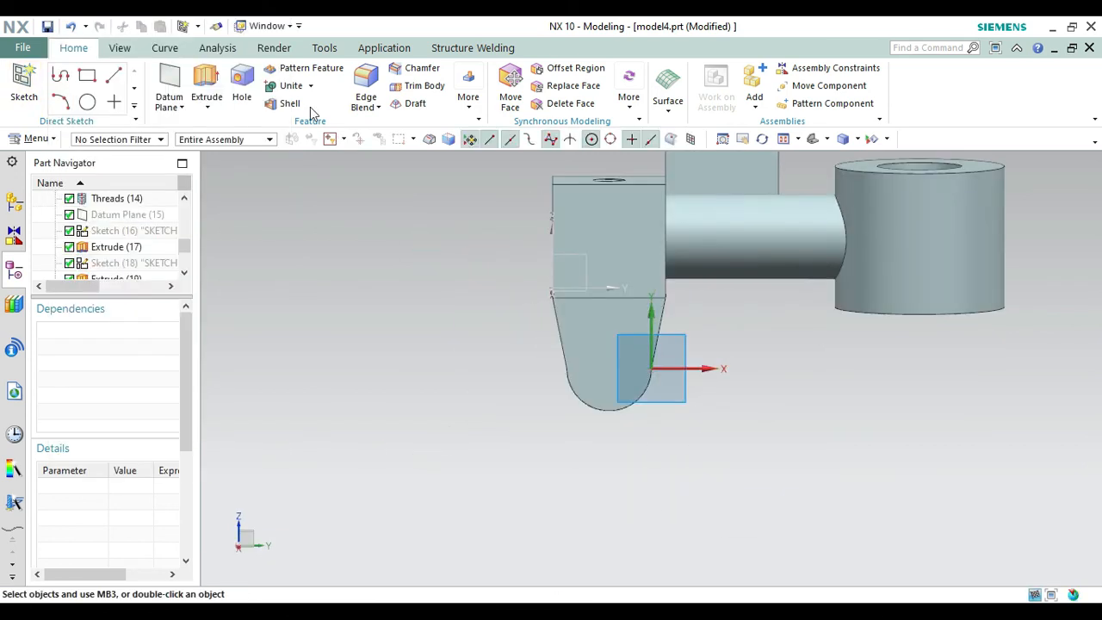
left_click(203, 75)
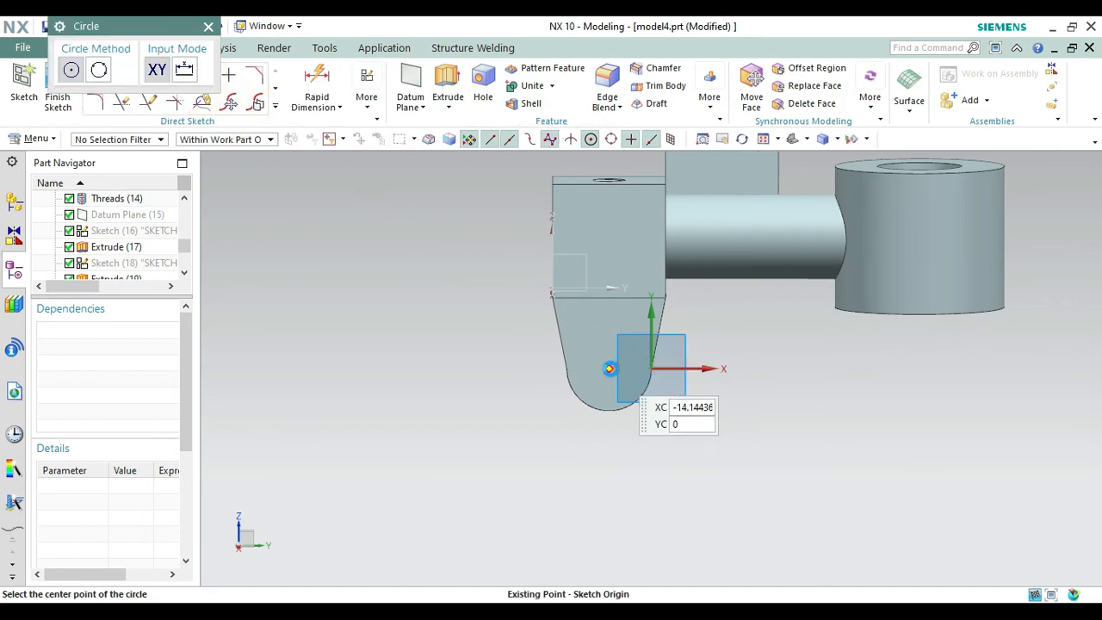
left_click(608, 368)
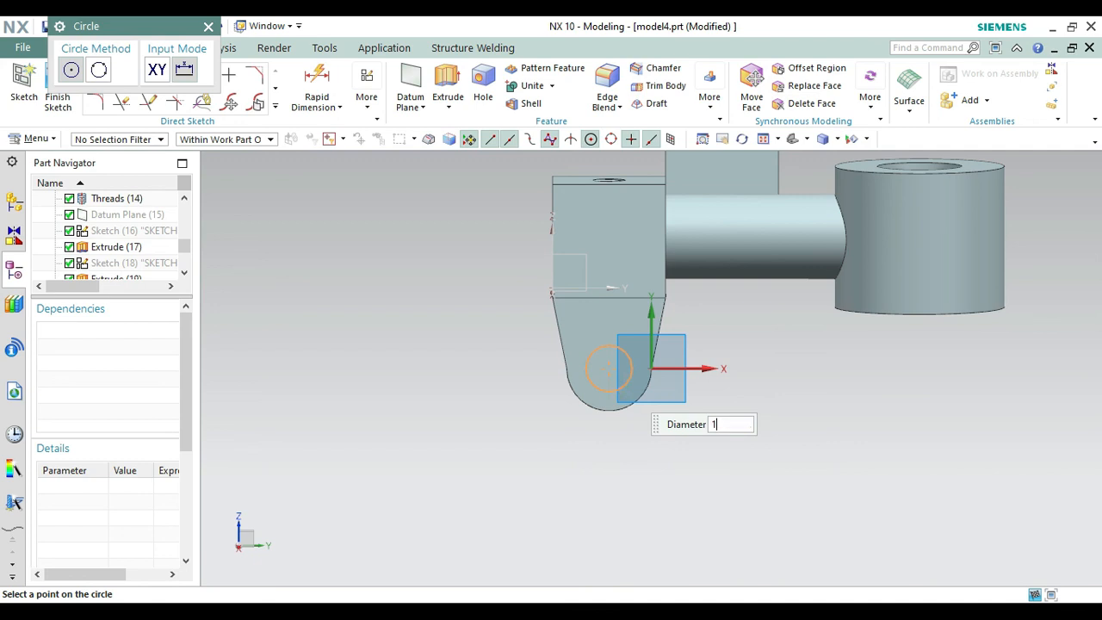
type("12")
key("Return")
key("Escape")
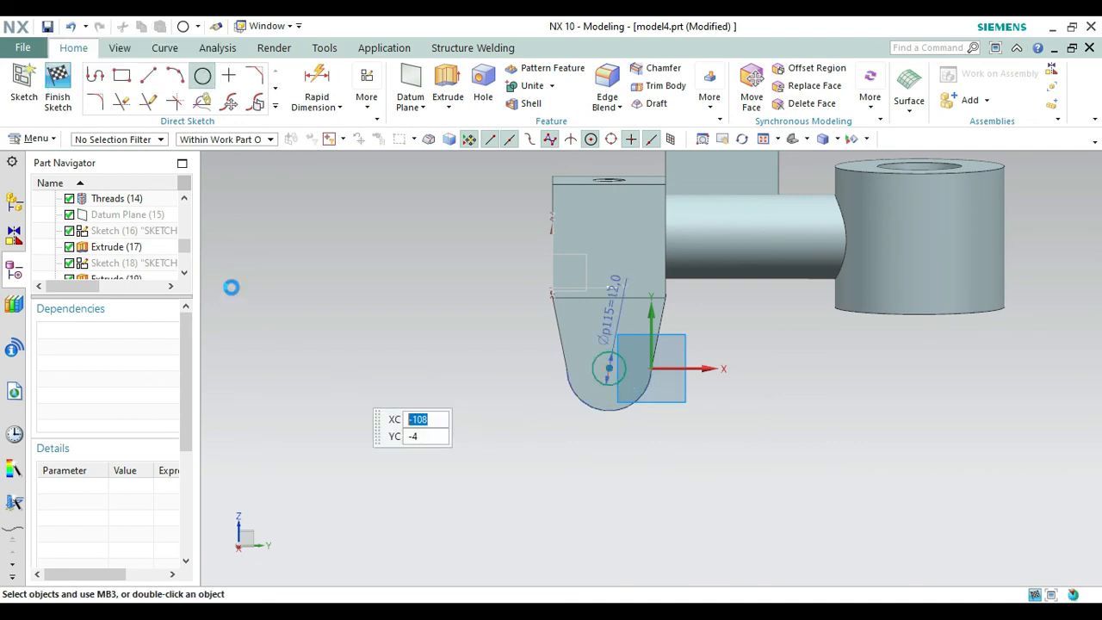
left_click(57, 86)
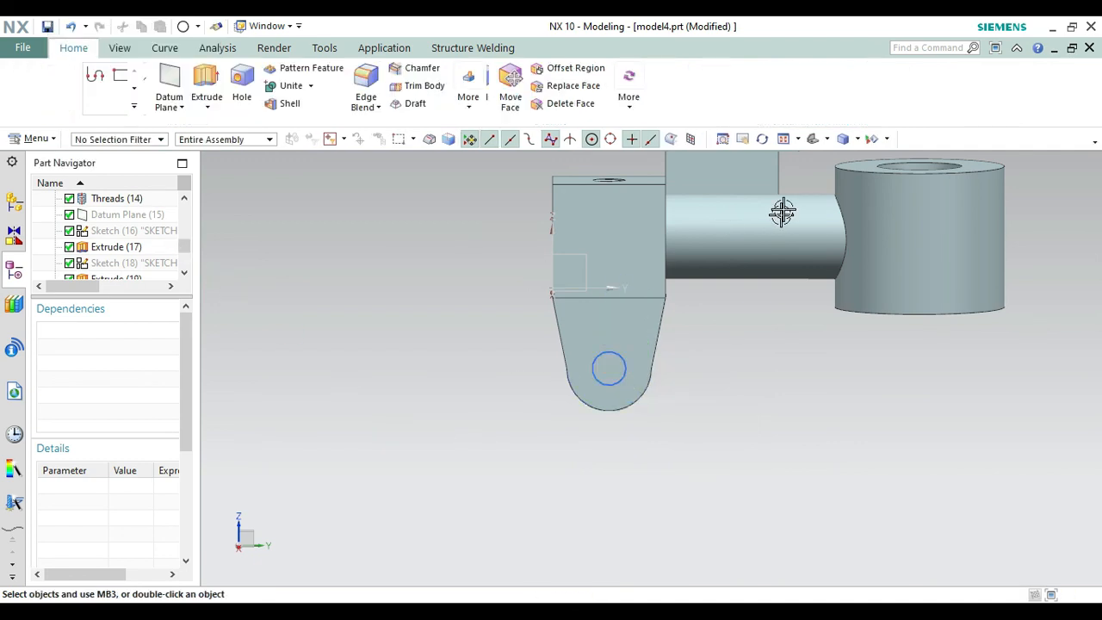
Extrude the 12 mm circle as a Subtract cut from the original lug, ending Until Next, and hide its sketch.
left_click(813, 139)
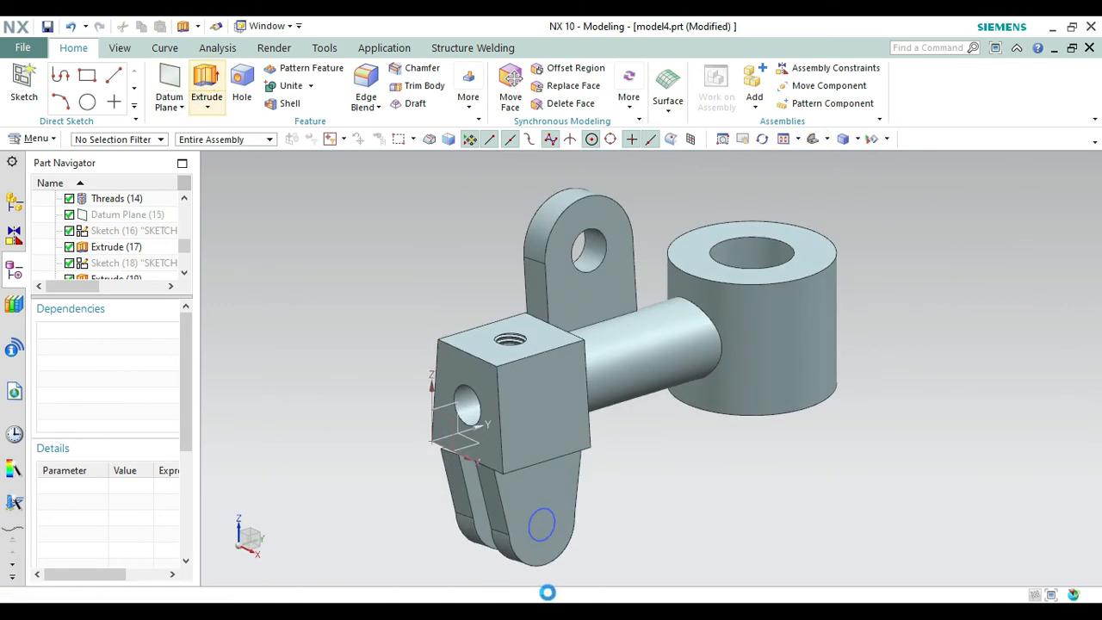
left_click(555, 535)
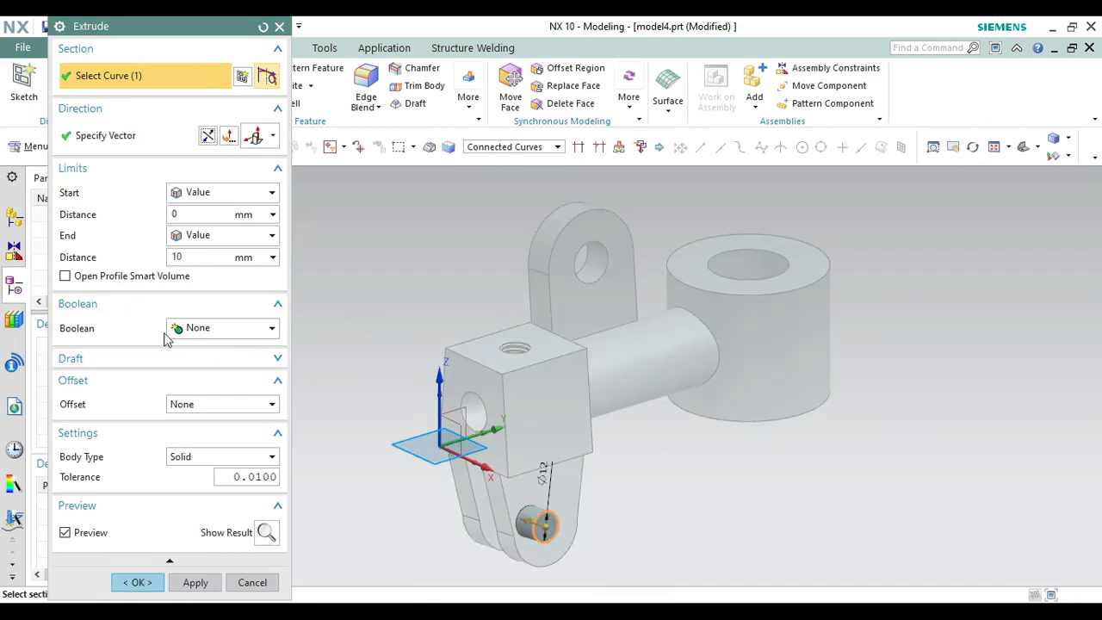
left_click(198, 328)
left_click(199, 379)
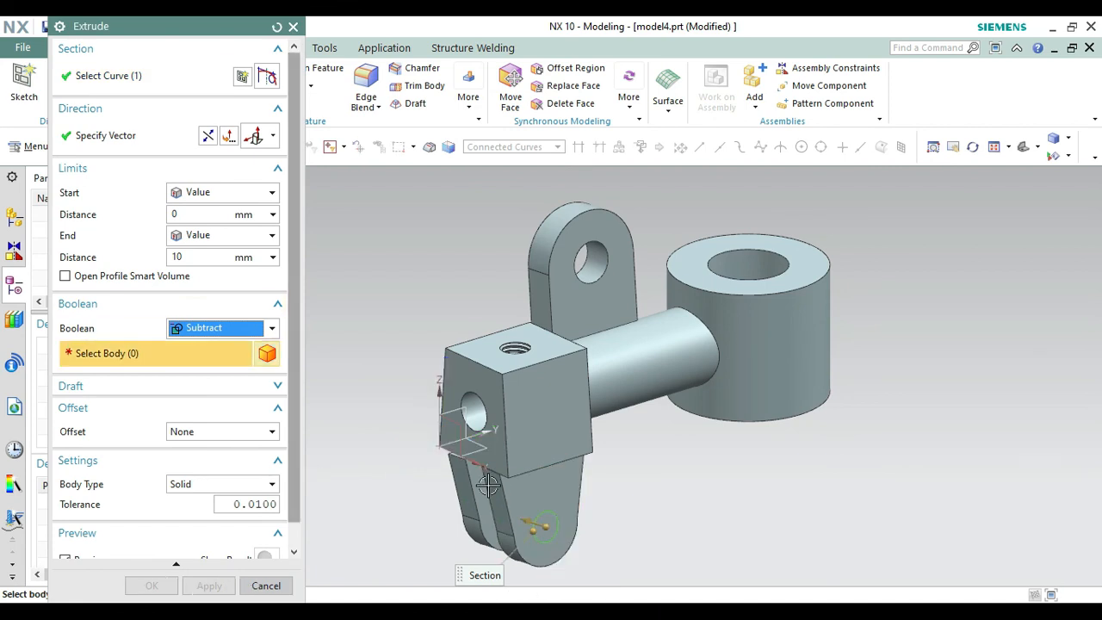
left_click(560, 487)
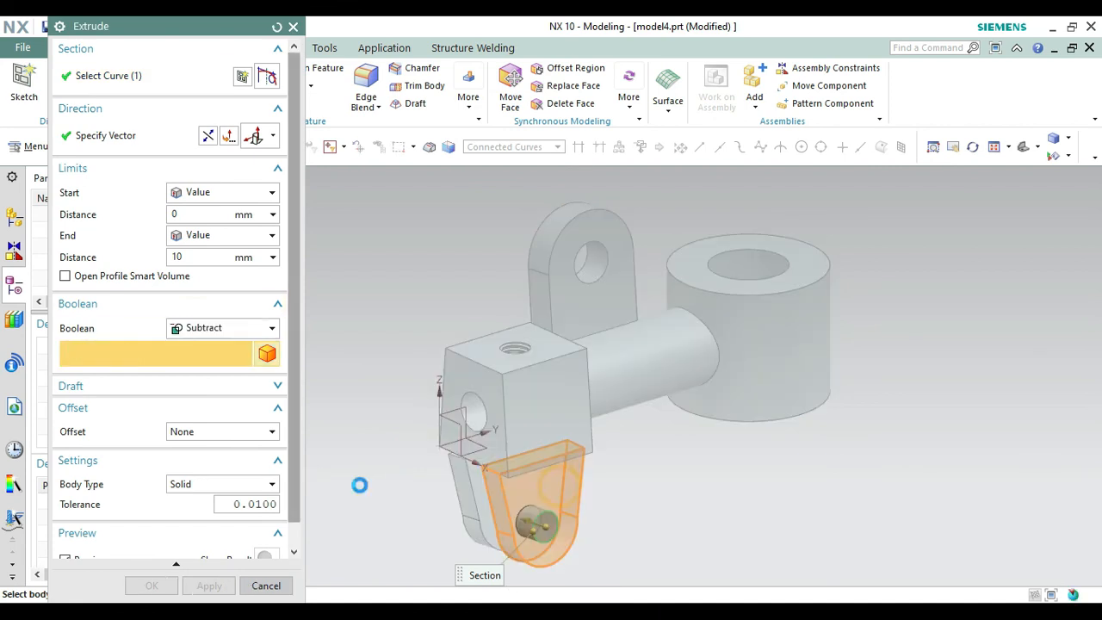
left_click(217, 235)
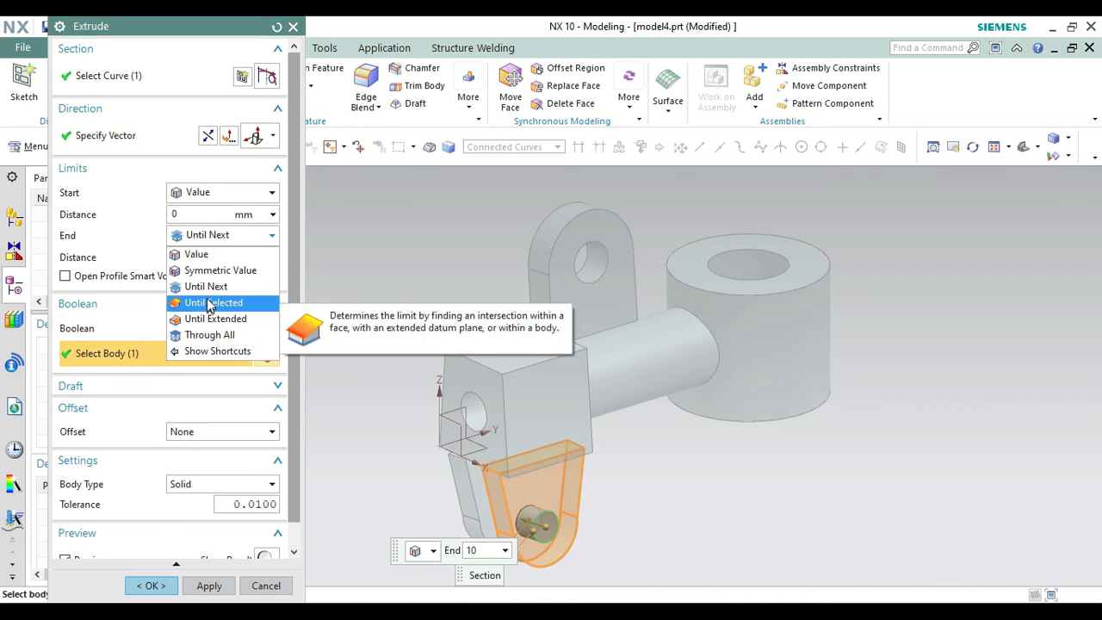
left_click(205, 287)
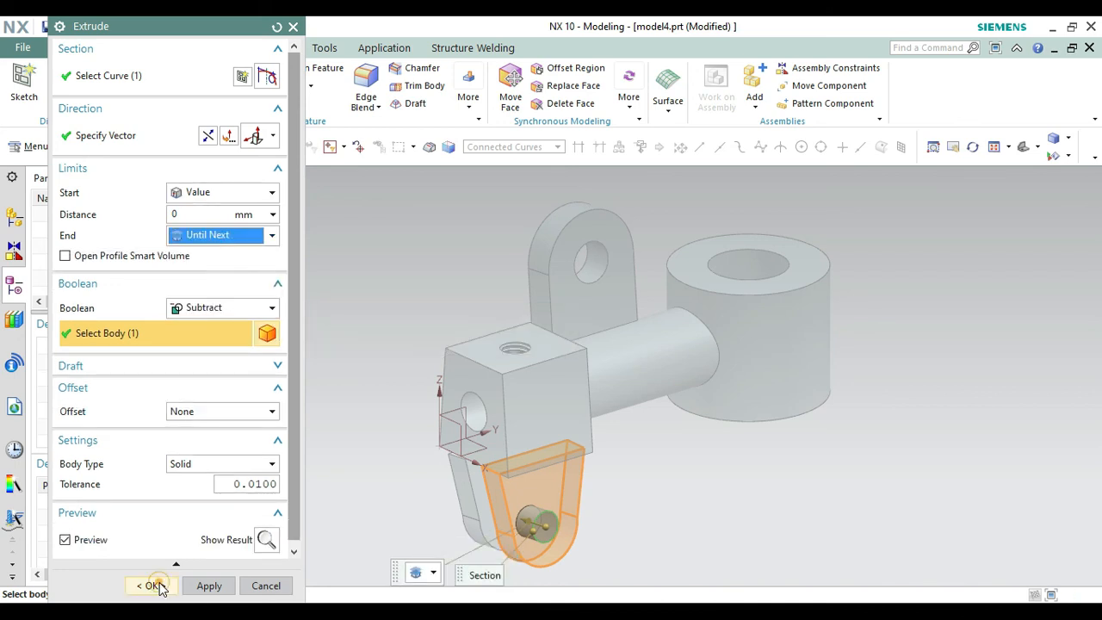
left_click(151, 585)
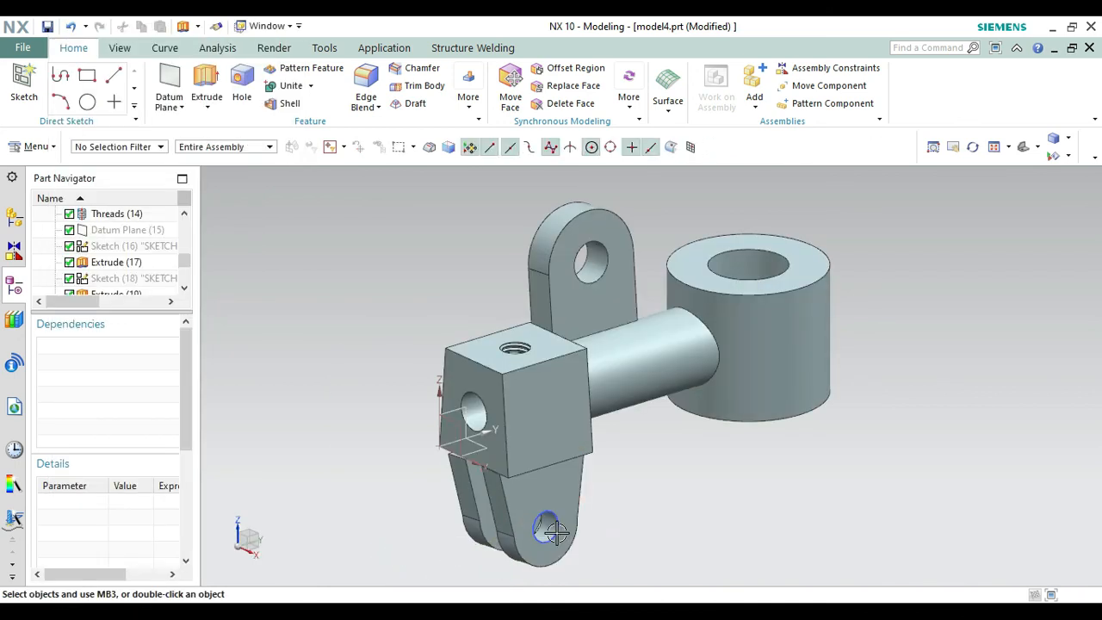
right_click(557, 533)
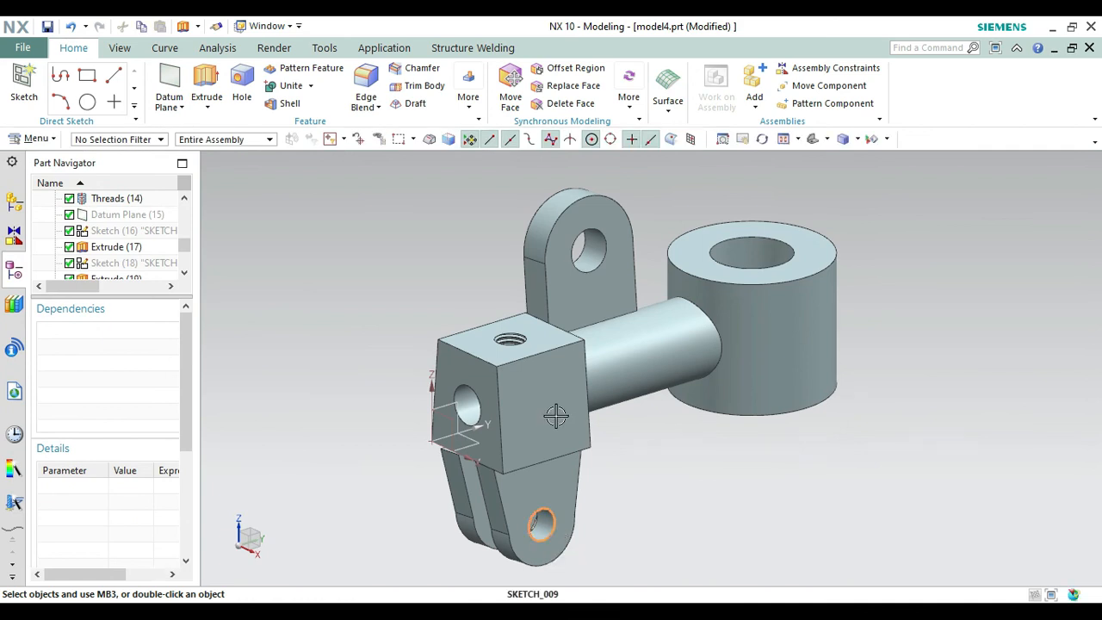
left_click(584, 167)
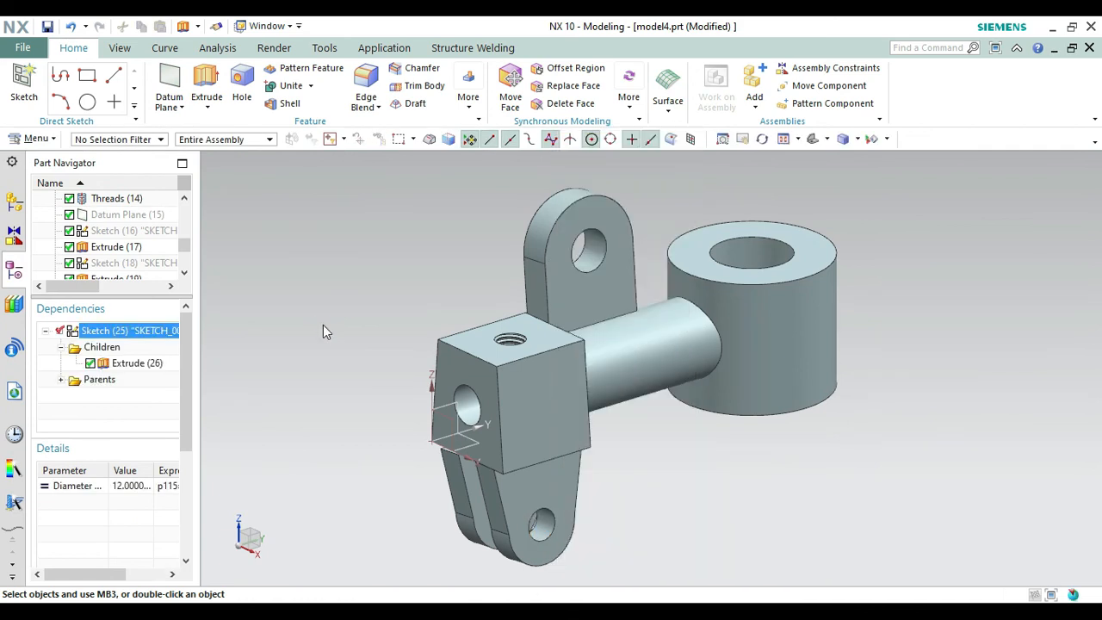
Sketch a 12 mm circle on the patterned lug's outer face, centred on its rounded end, and finish the sketch.
right_click(323, 327)
left_click(336, 128)
left_click_drag(324, 374, 459, 309)
key("Escape")
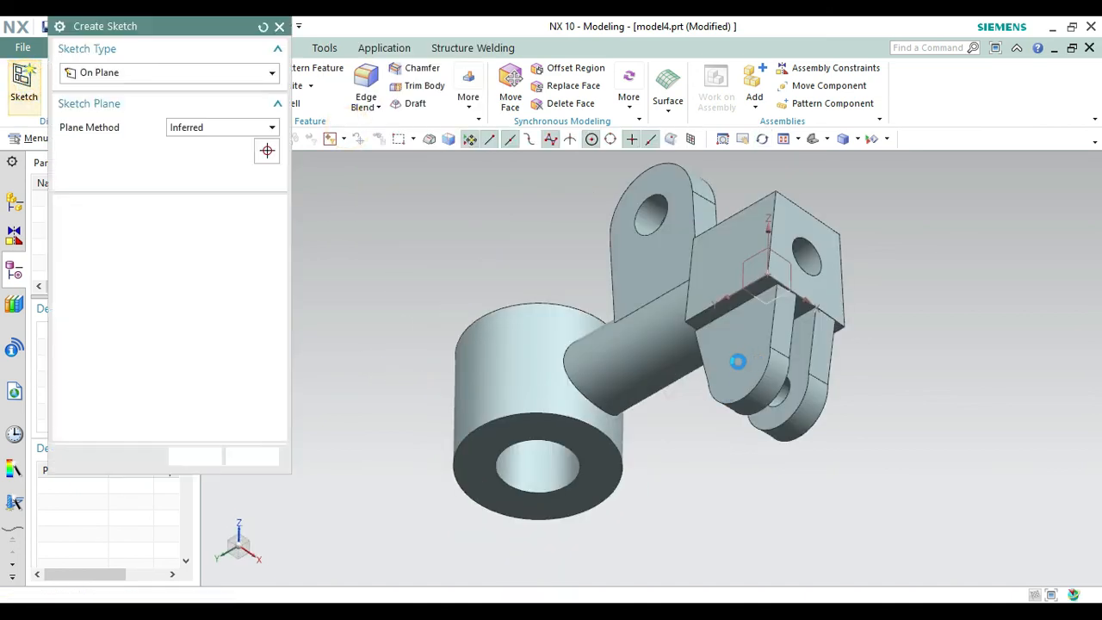
left_click(744, 362)
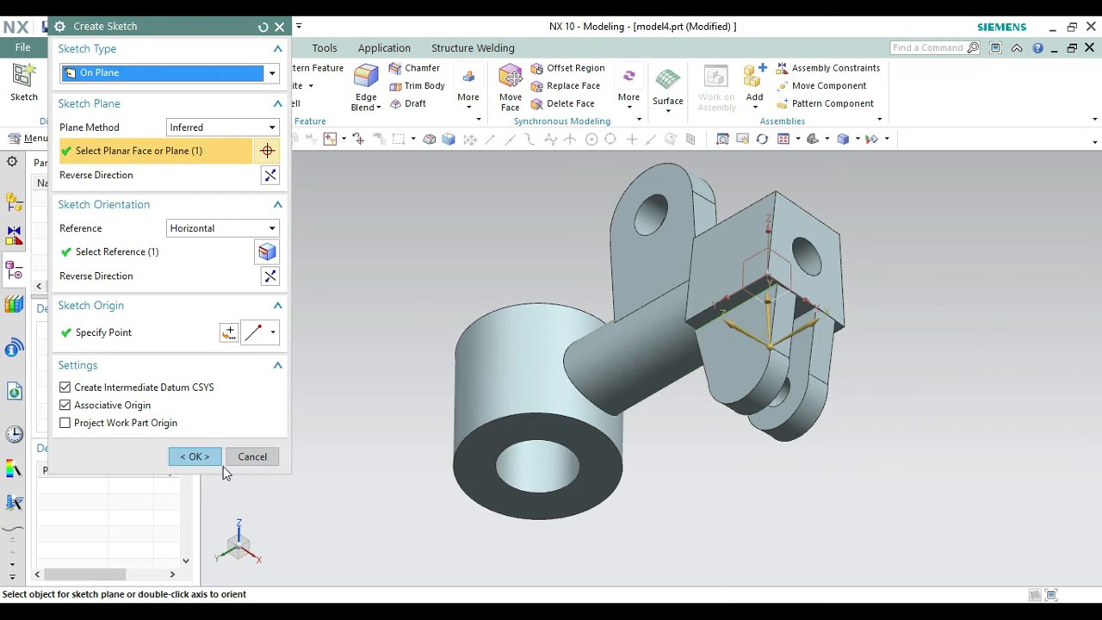
left_click(177, 458)
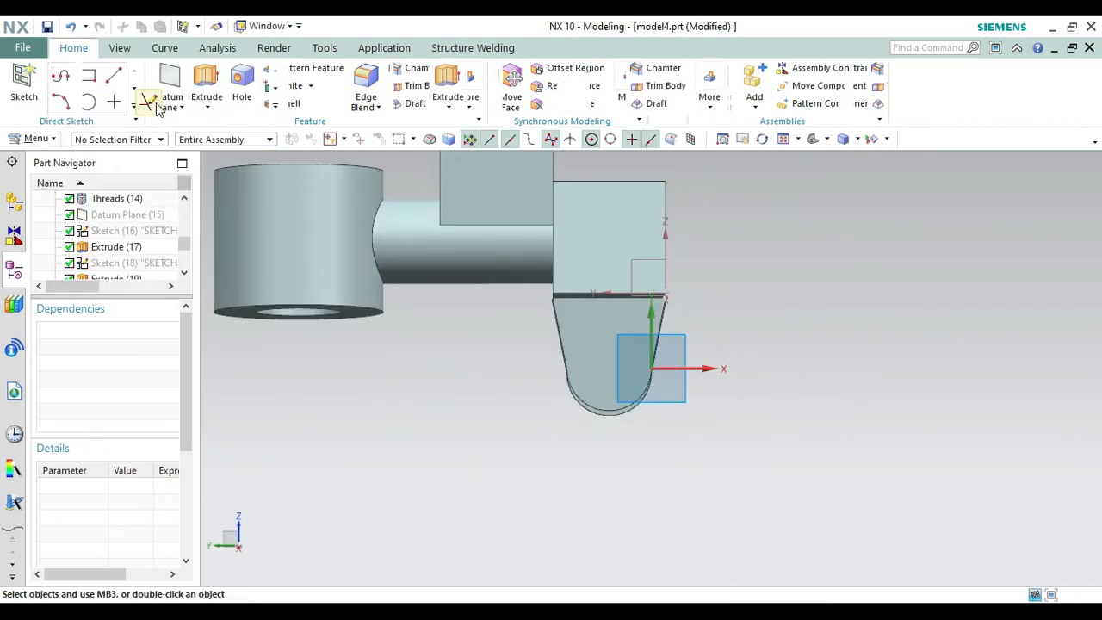
left_click(201, 77)
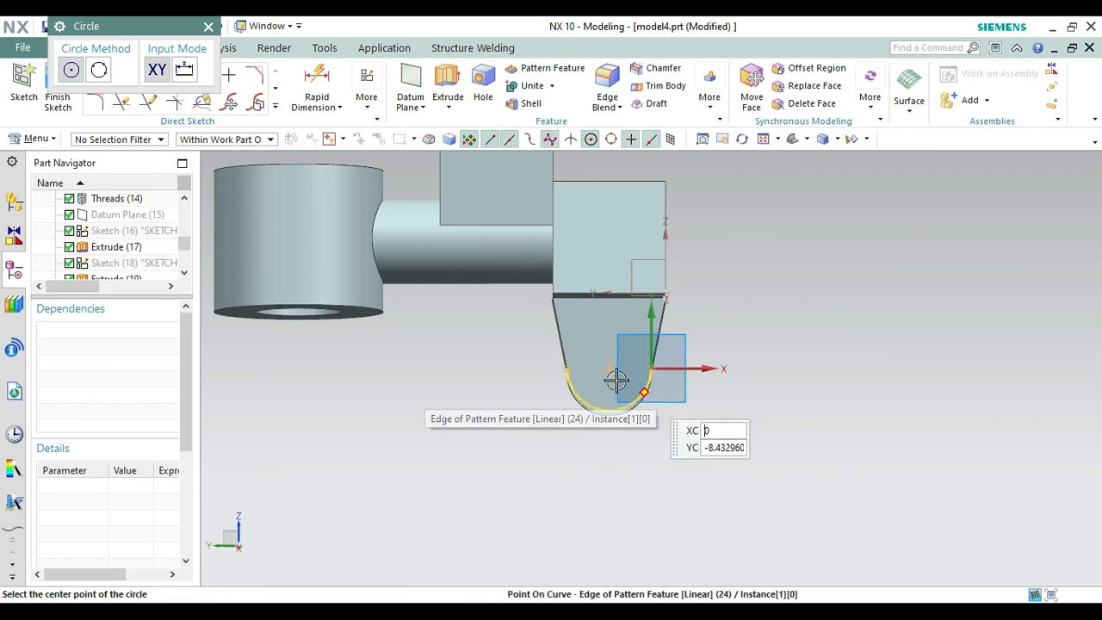
left_click(613, 376)
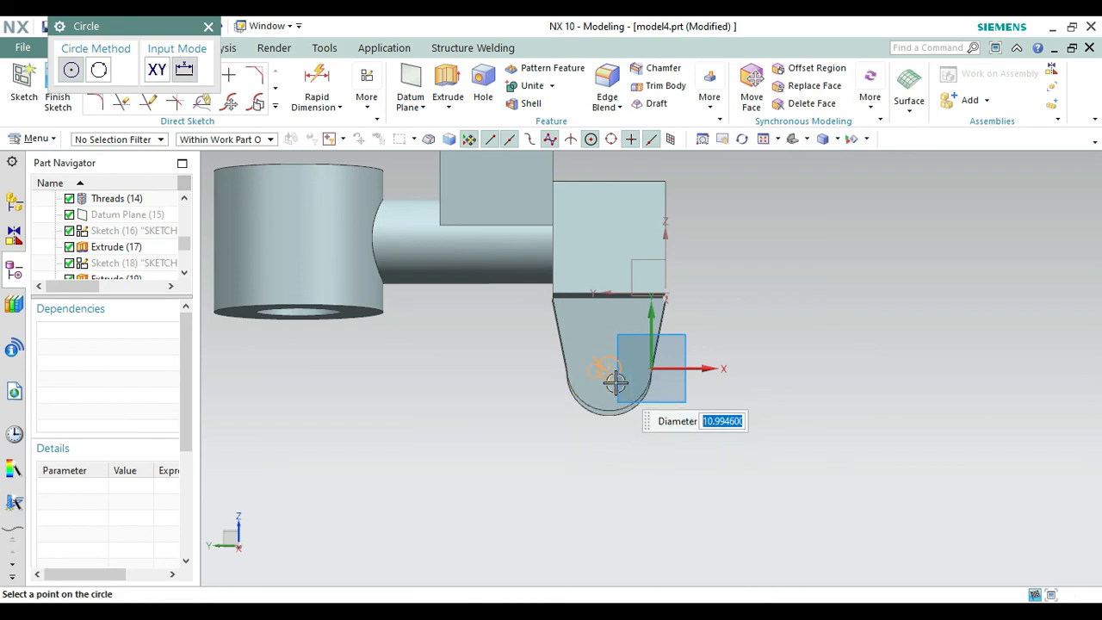
key("Return")
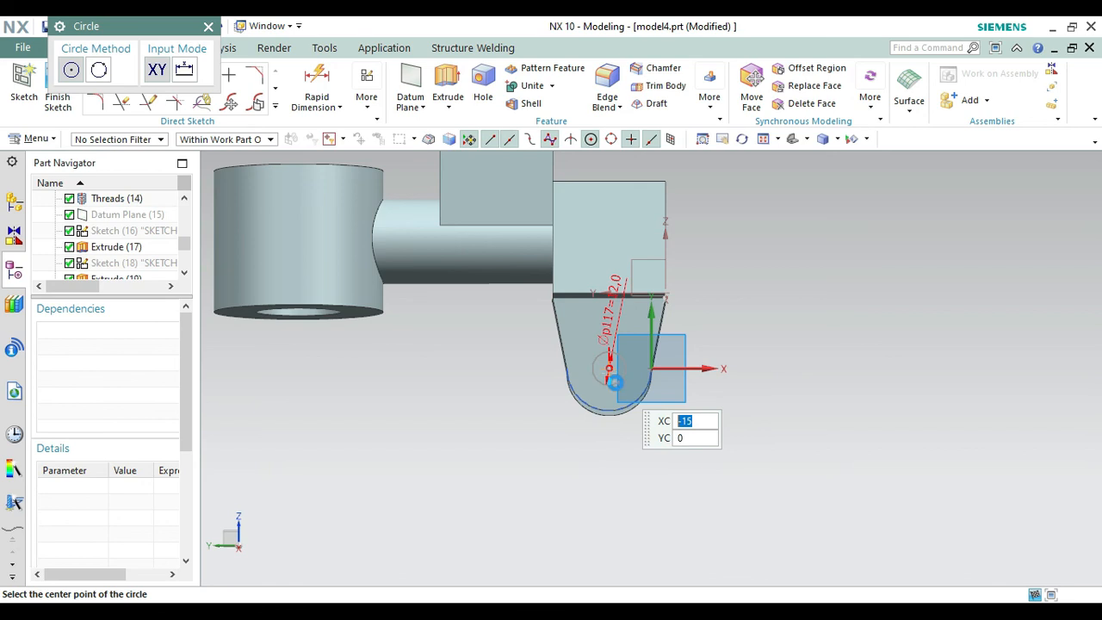
key("Escape")
left_click(62, 103)
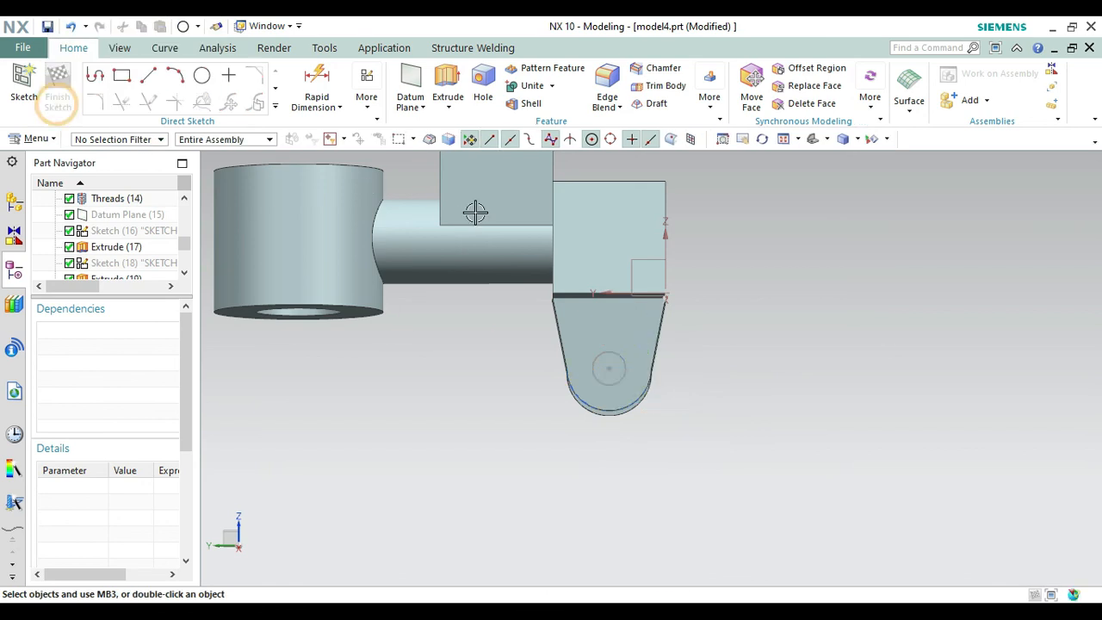
left_click(810, 141)
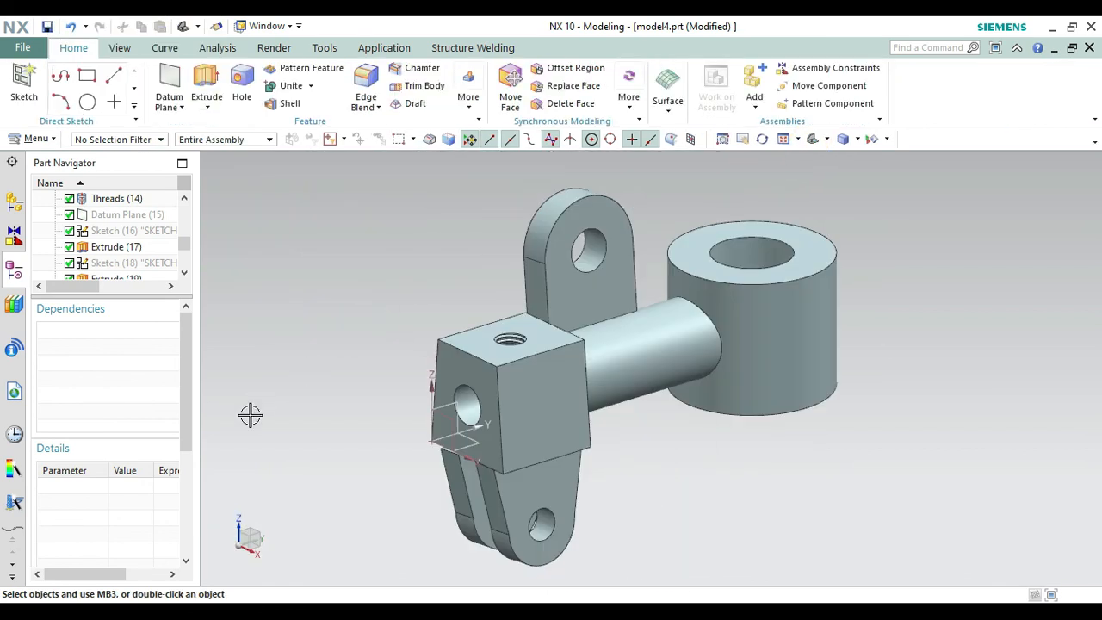
left_click(207, 107)
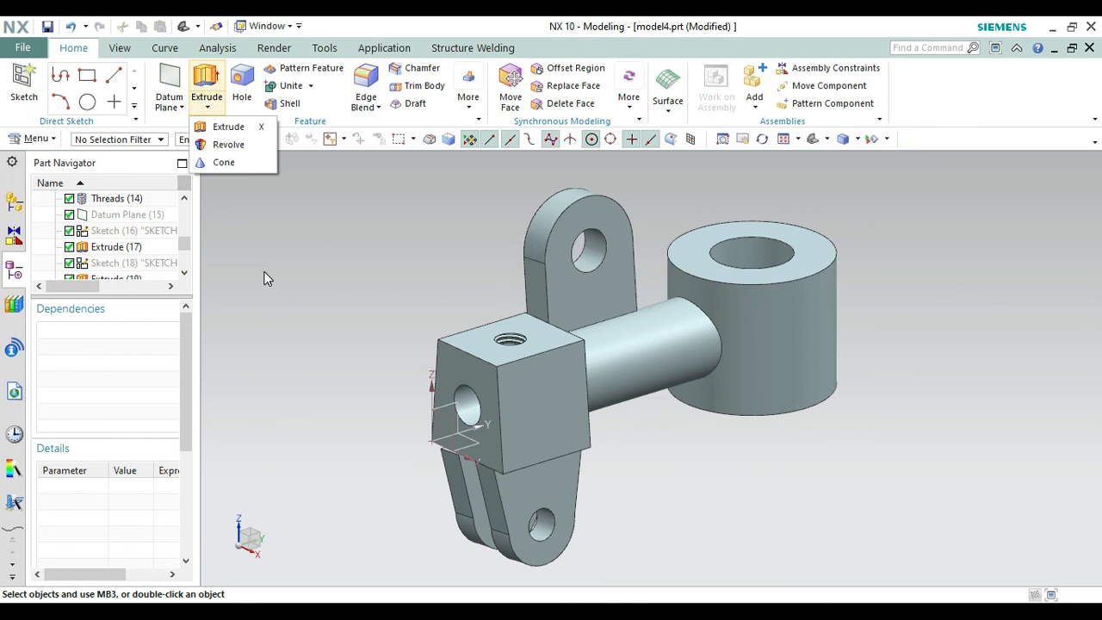
left_click(227, 126)
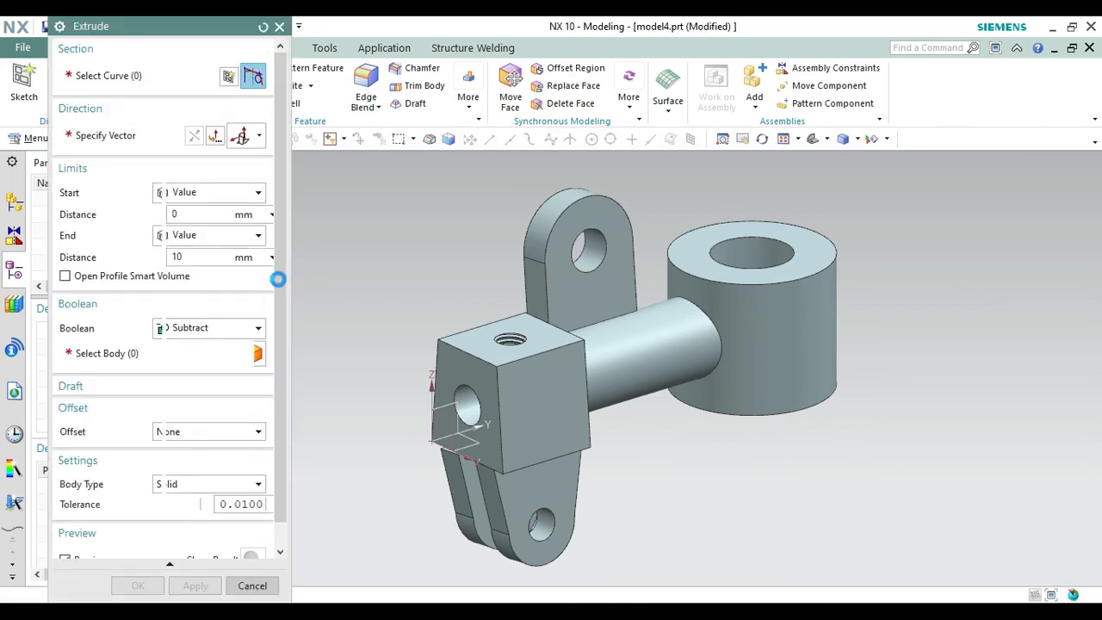
right_click(341, 308)
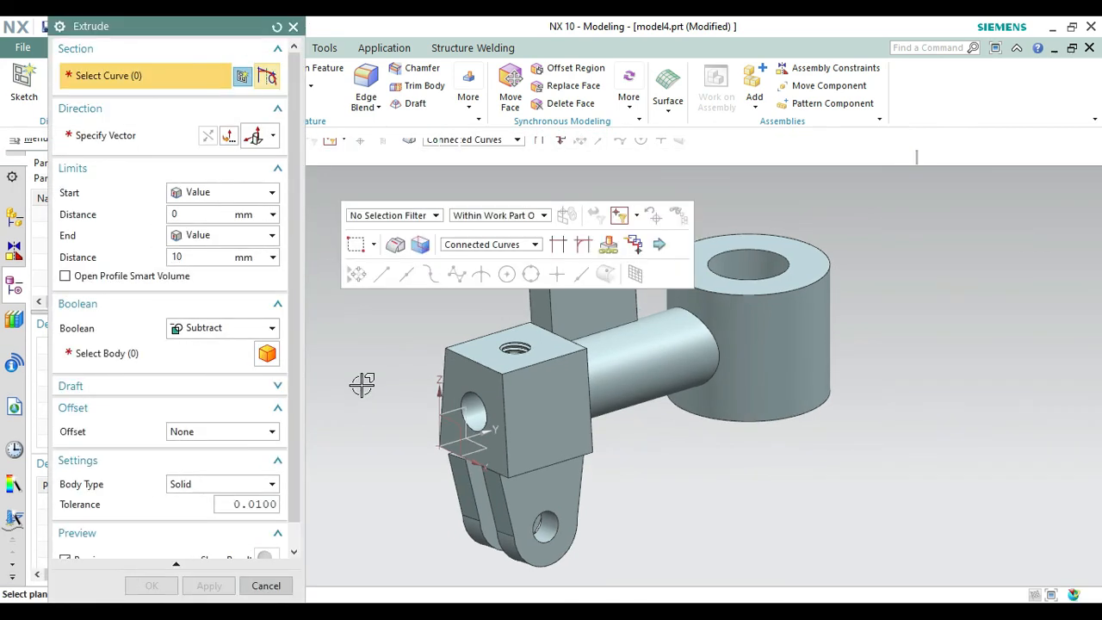
left_click(381, 401)
left_click_drag(352, 437, 448, 426)
key("Escape")
left_click(659, 508)
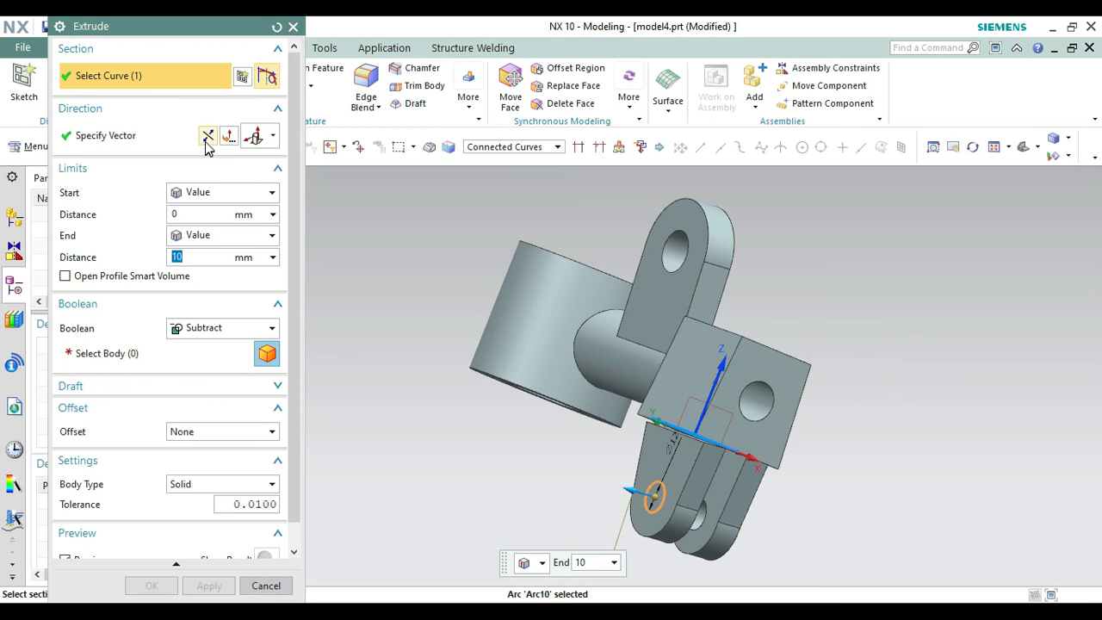
left_click(207, 146)
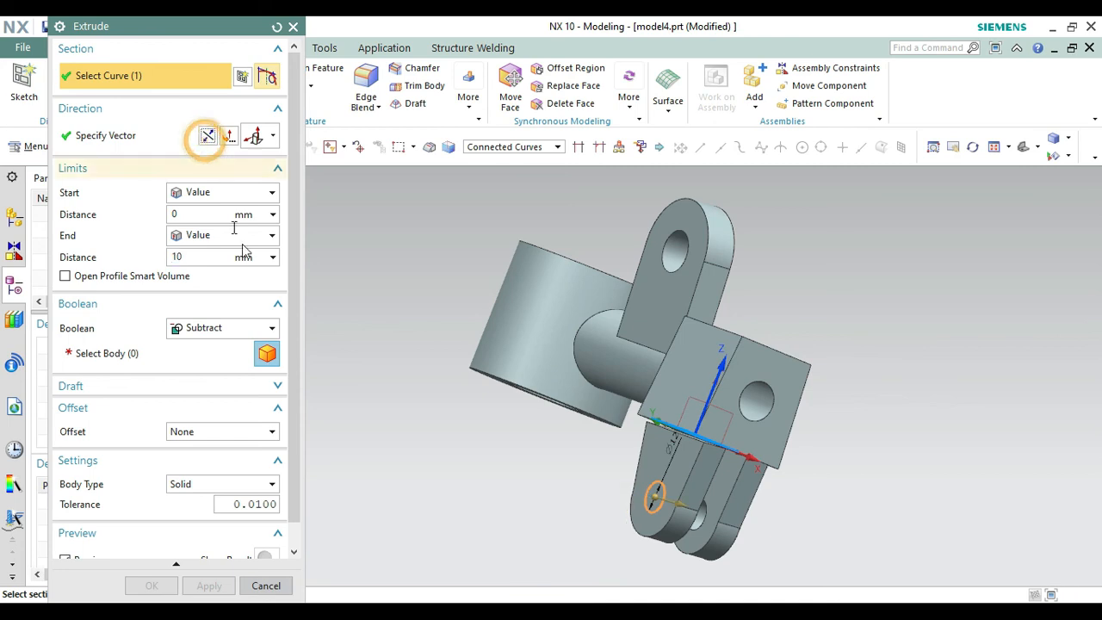
left_click(694, 472)
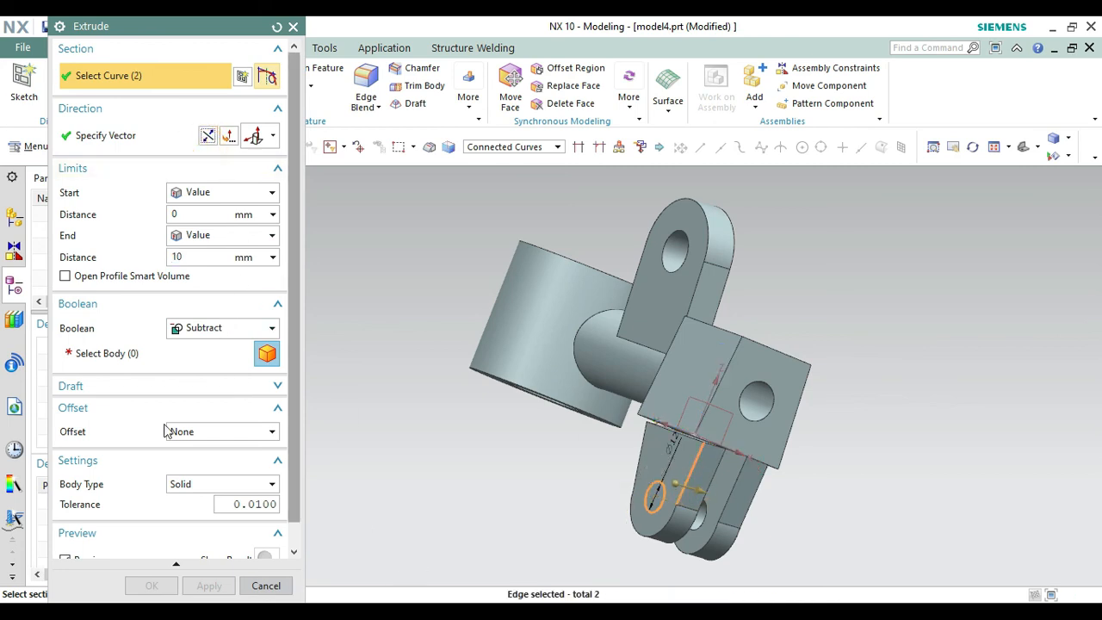
left_click(276, 28)
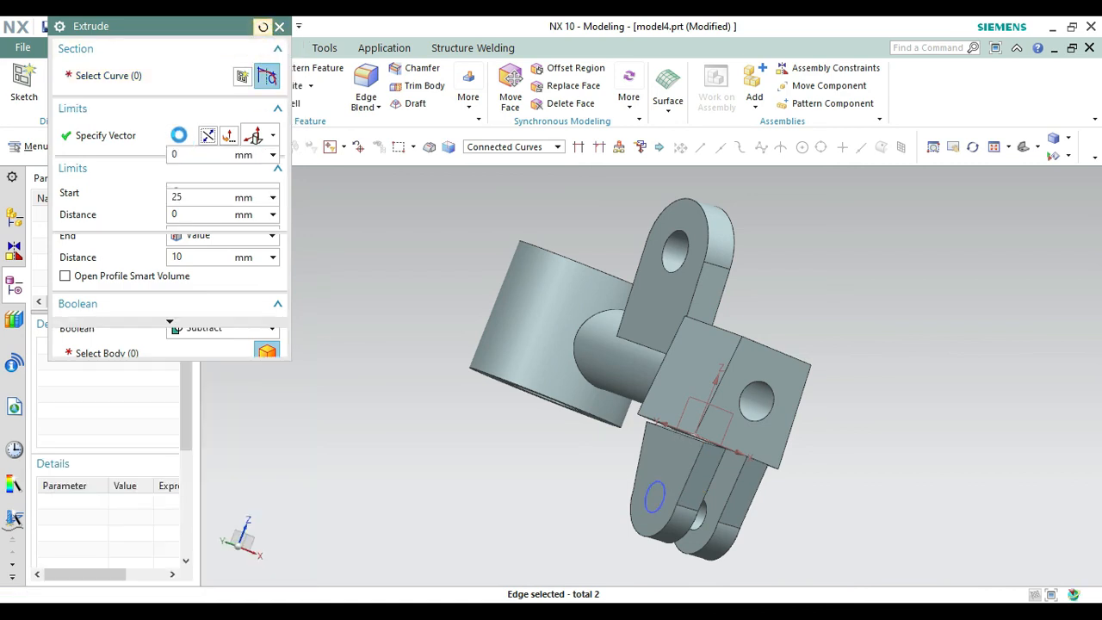
Extrude the patterned lug's 12 mm circle in the reversed direction as a Subtract cut ending Until Next, and hide its sketch.
left_click(656, 499)
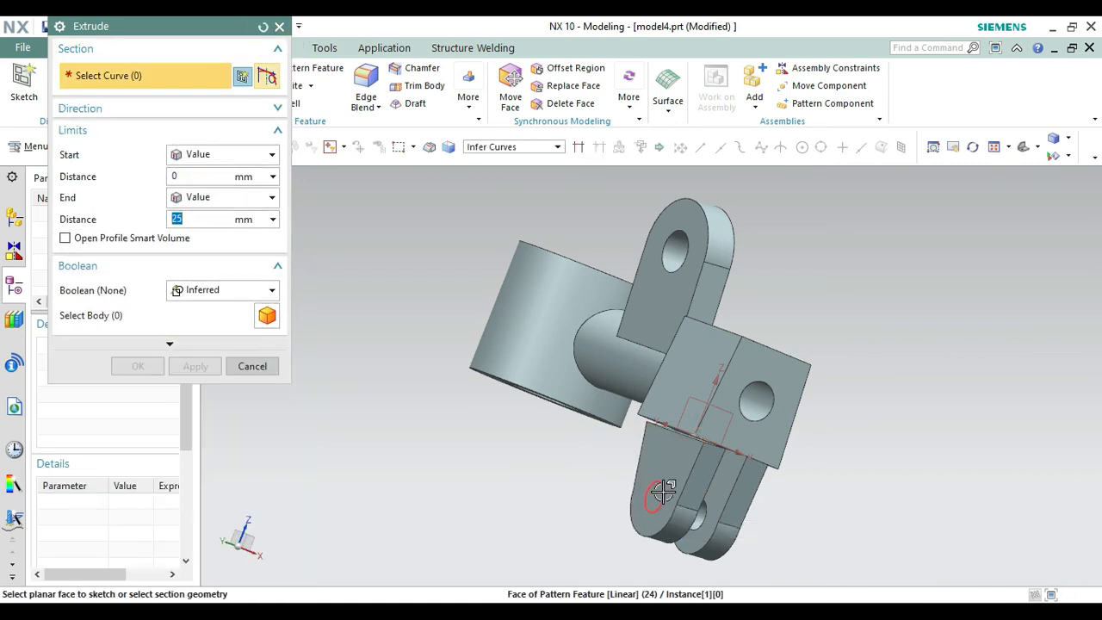
left_click(147, 110)
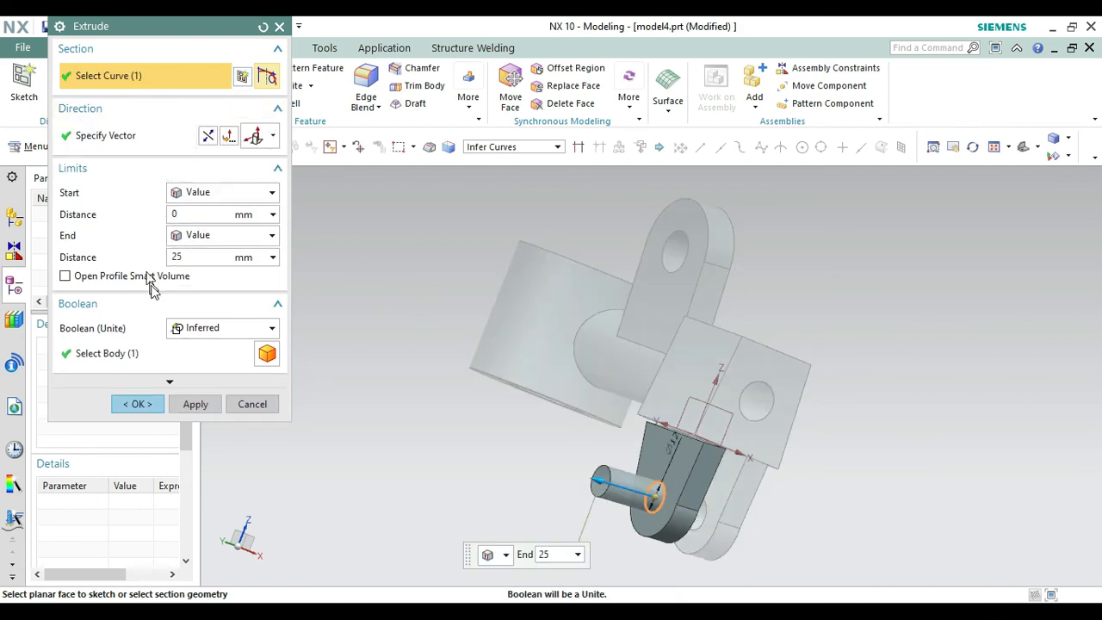
left_click(222, 338)
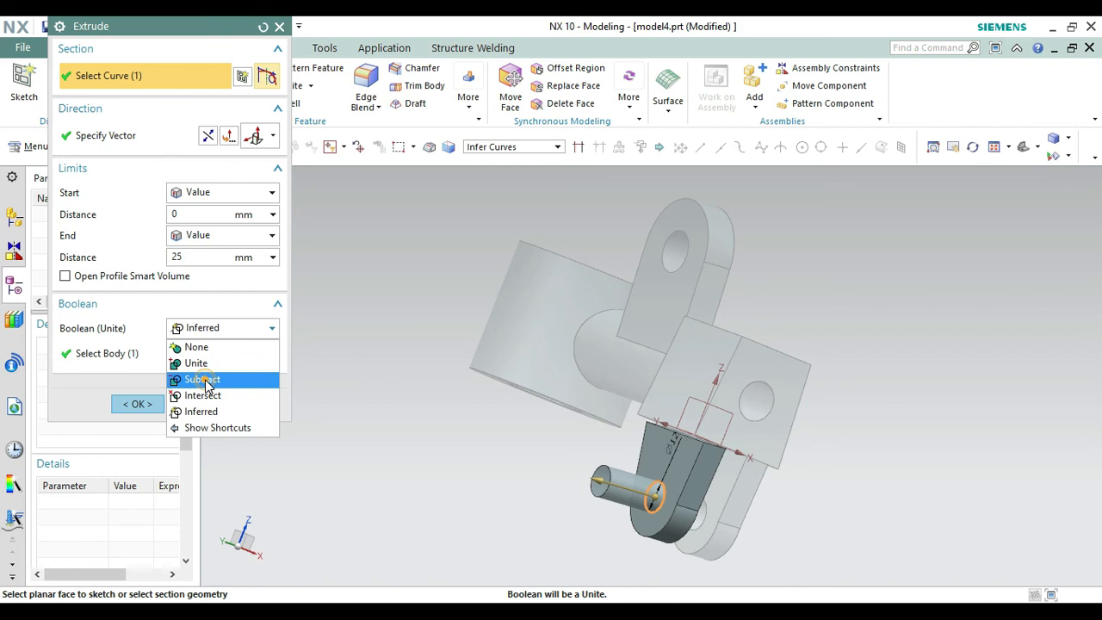
left_click(203, 379)
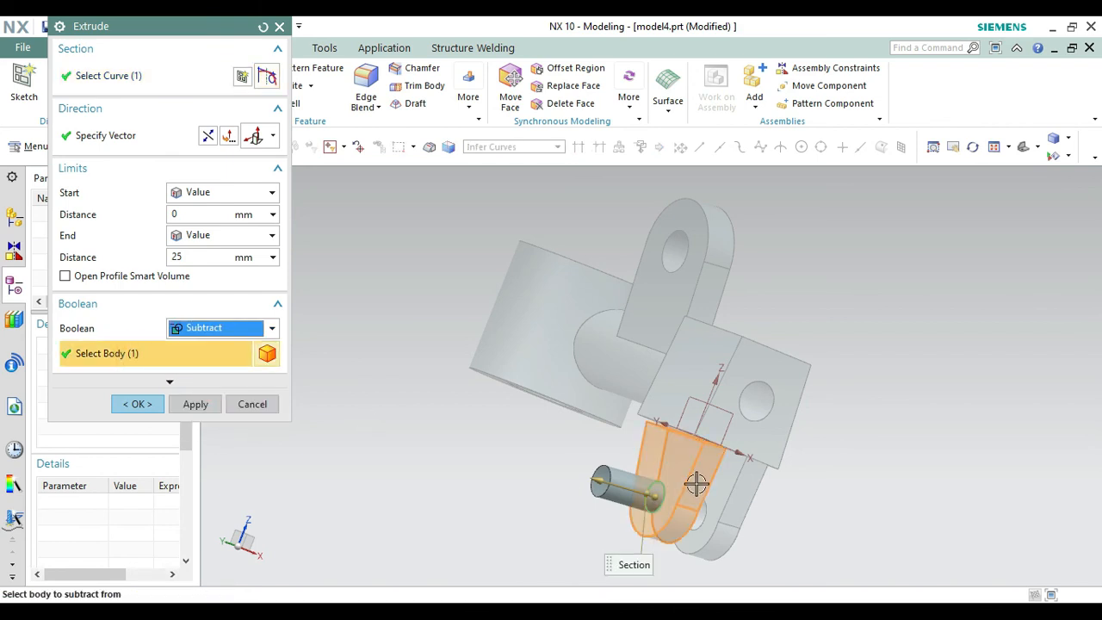
left_click(227, 135)
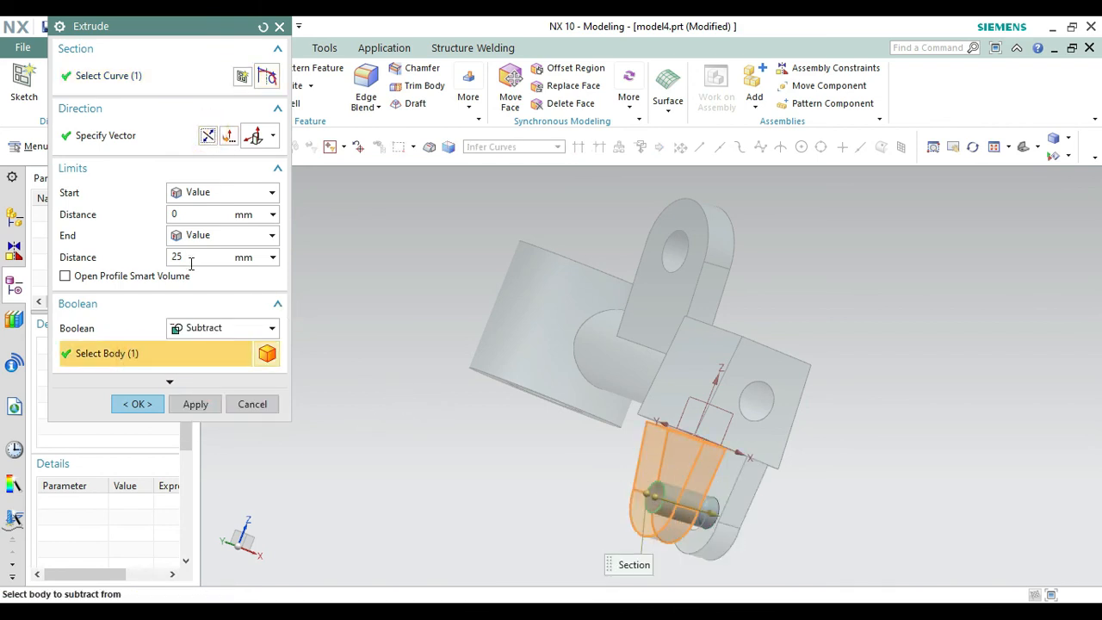
left_click(204, 237)
left_click(204, 285)
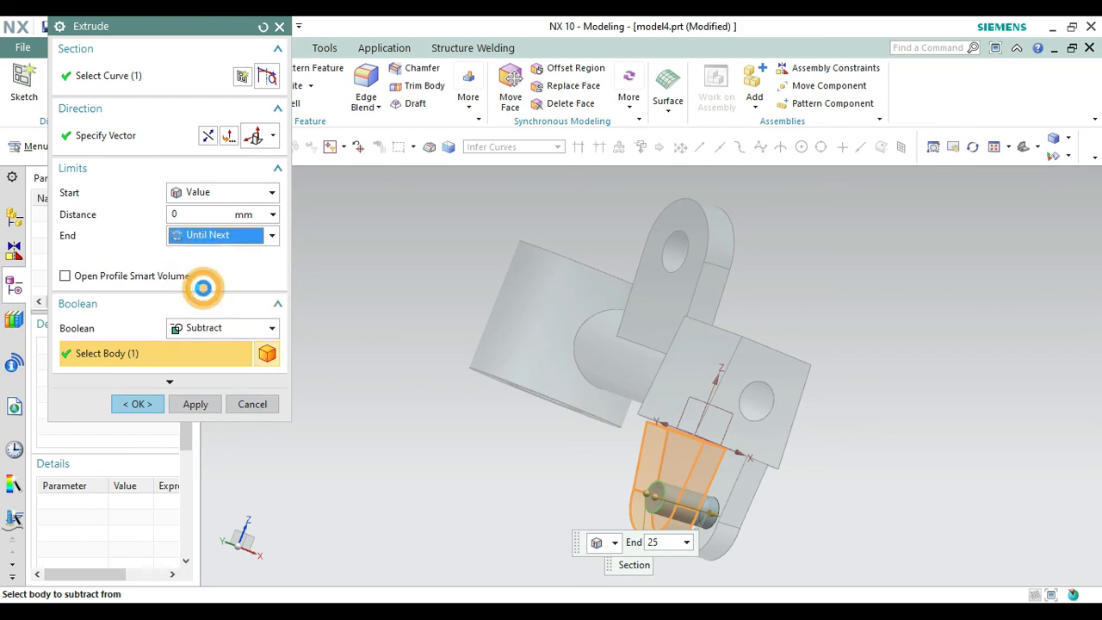
left_click(141, 384)
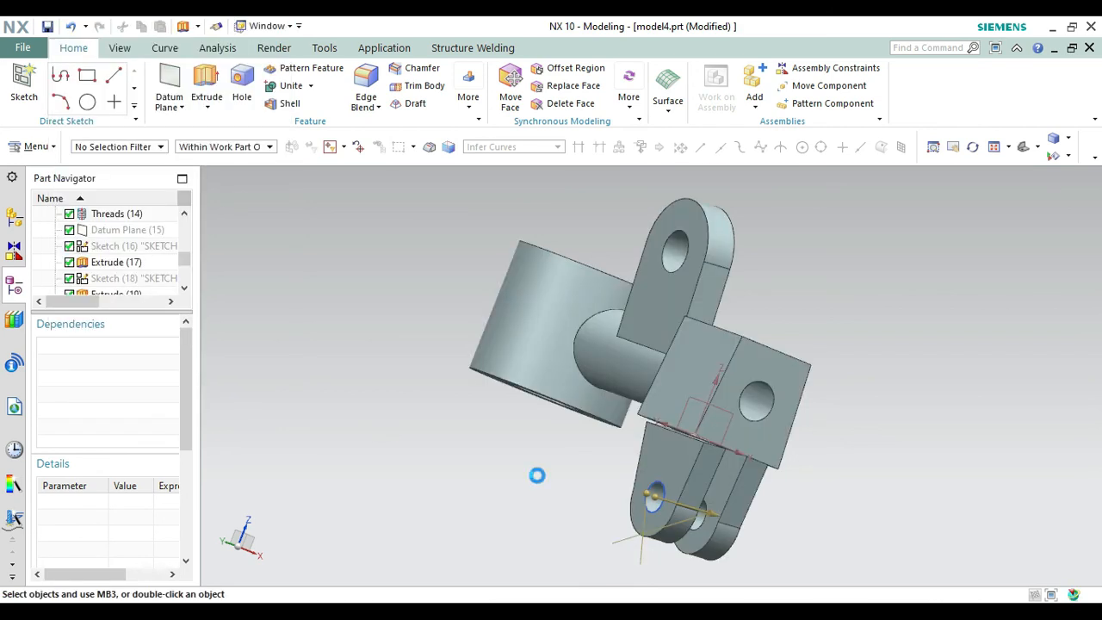
right_click(658, 506)
left_click(674, 139)
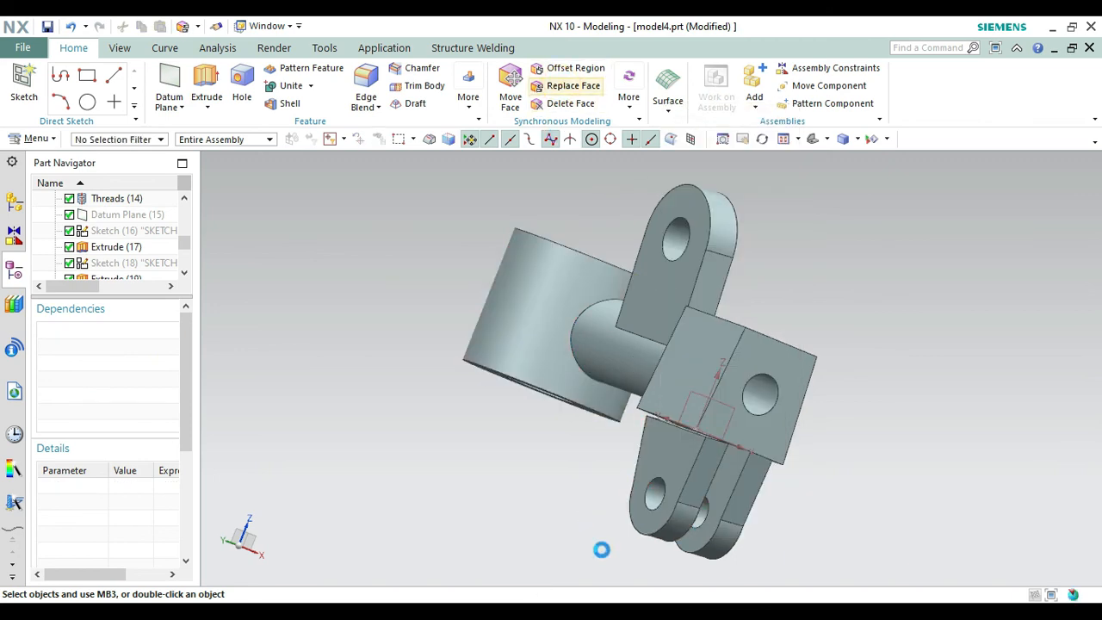
Replace the patterned lug's top face with the block's underside using Replace Face at 0 mm offset.
left_click(655, 419)
right_click(581, 428)
left_click(622, 270)
left_click_drag(594, 474, 608, 437)
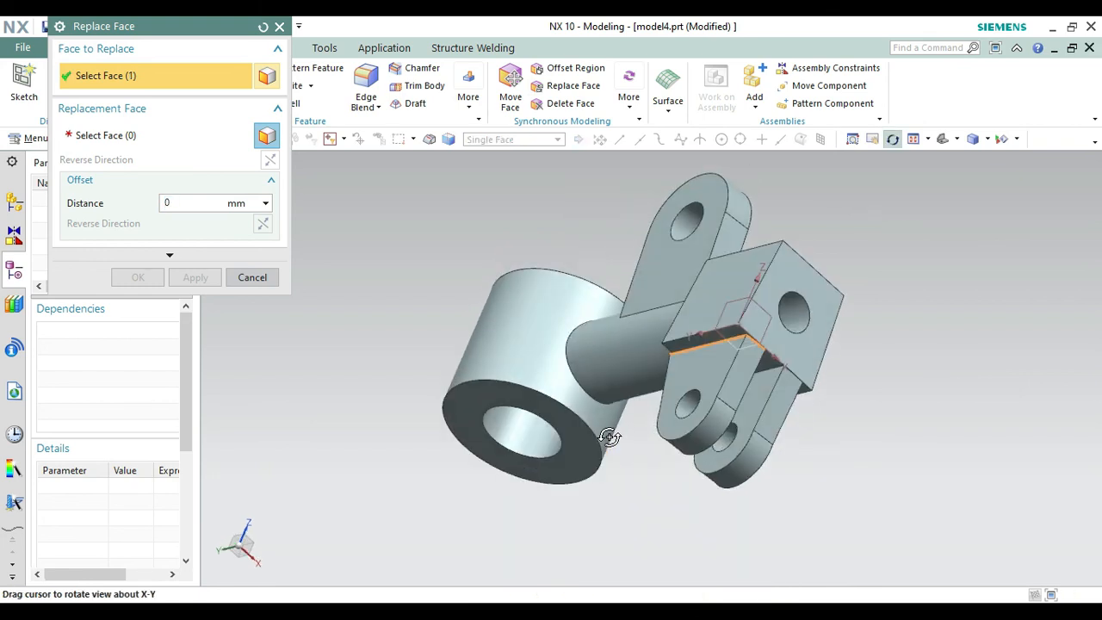
left_click(157, 138)
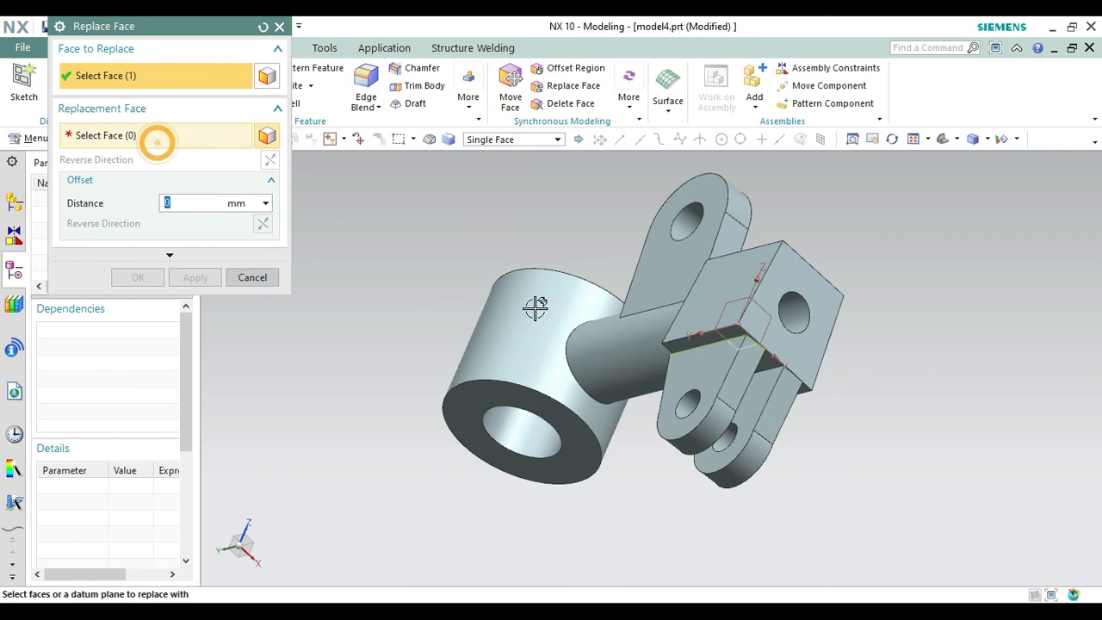
left_click(701, 338)
left_click(139, 277)
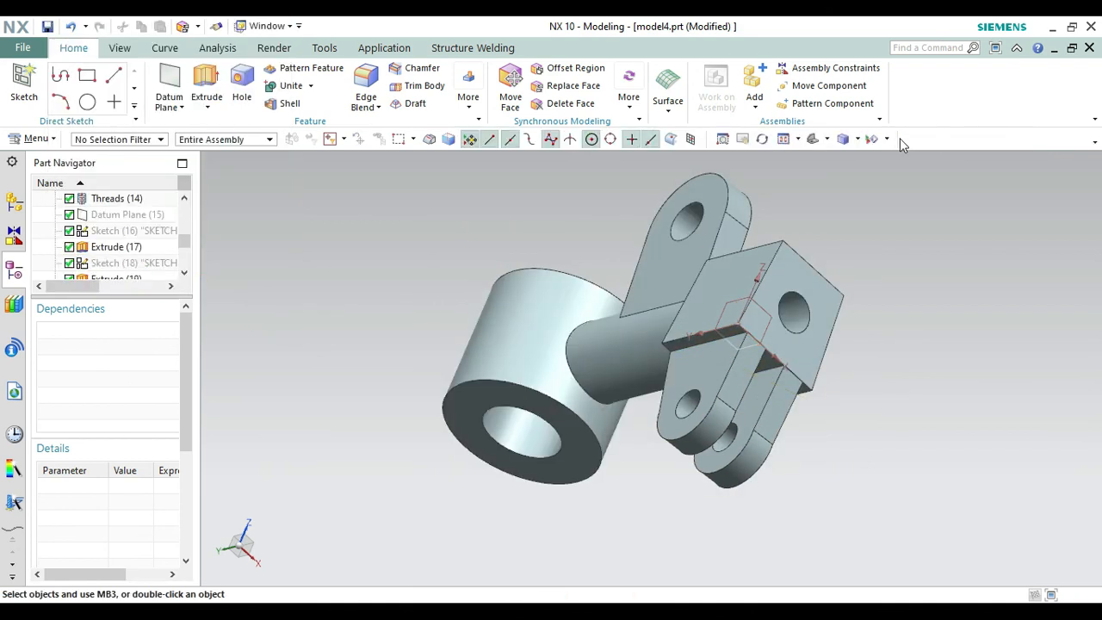
Compare the whole part with the reference drawing in isometric view and display the model in True Shading.
left_click(815, 140)
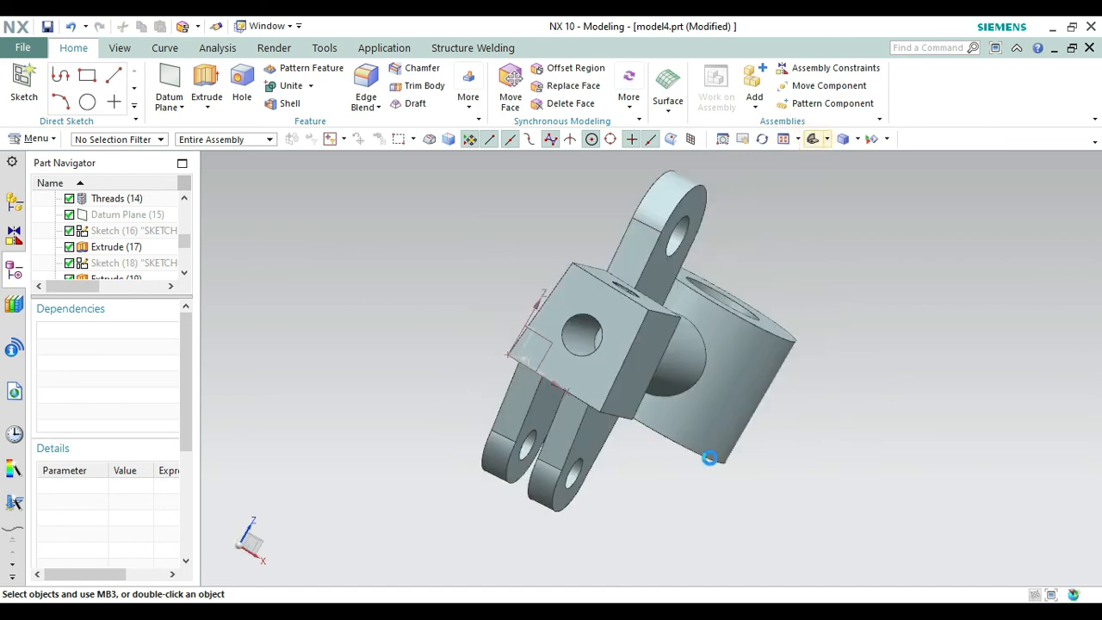
key("alt+Tab")
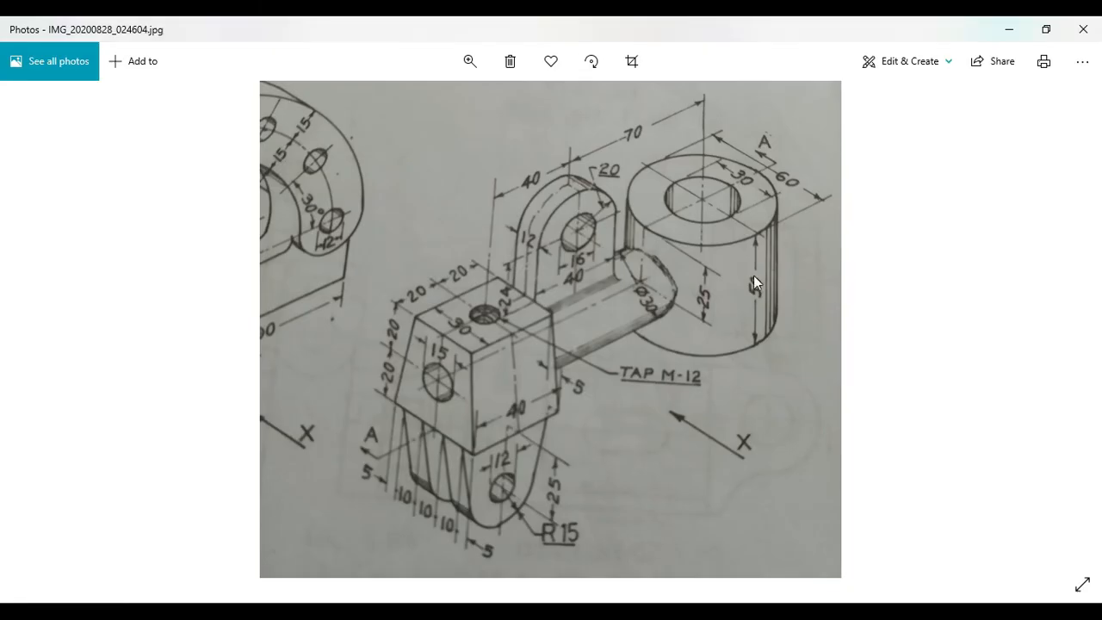
key("alt+Tab")
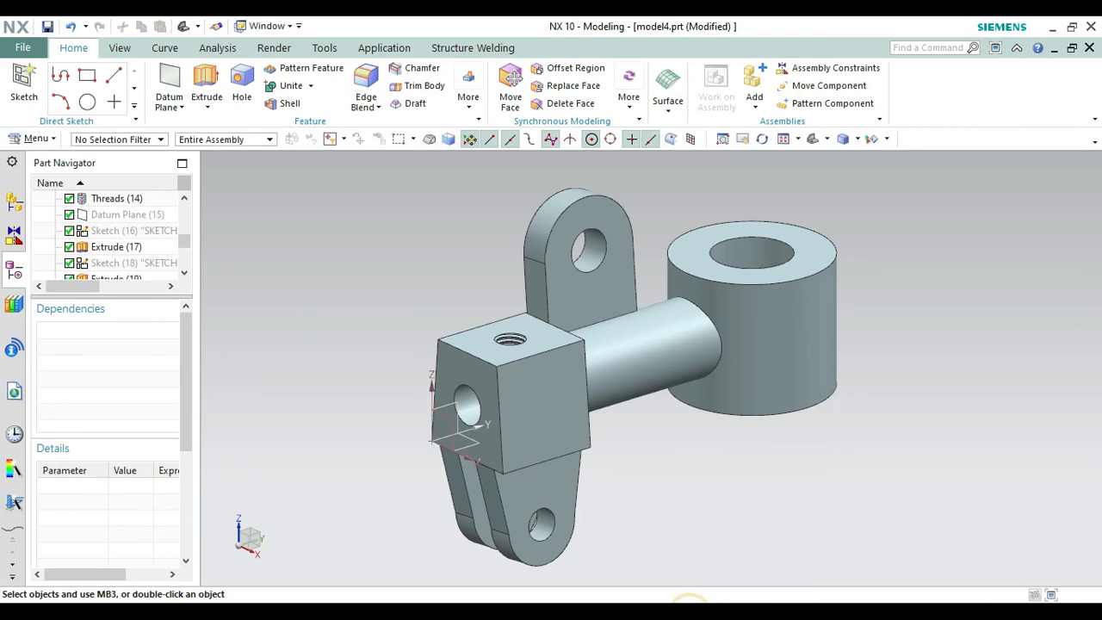
left_click(273, 47)
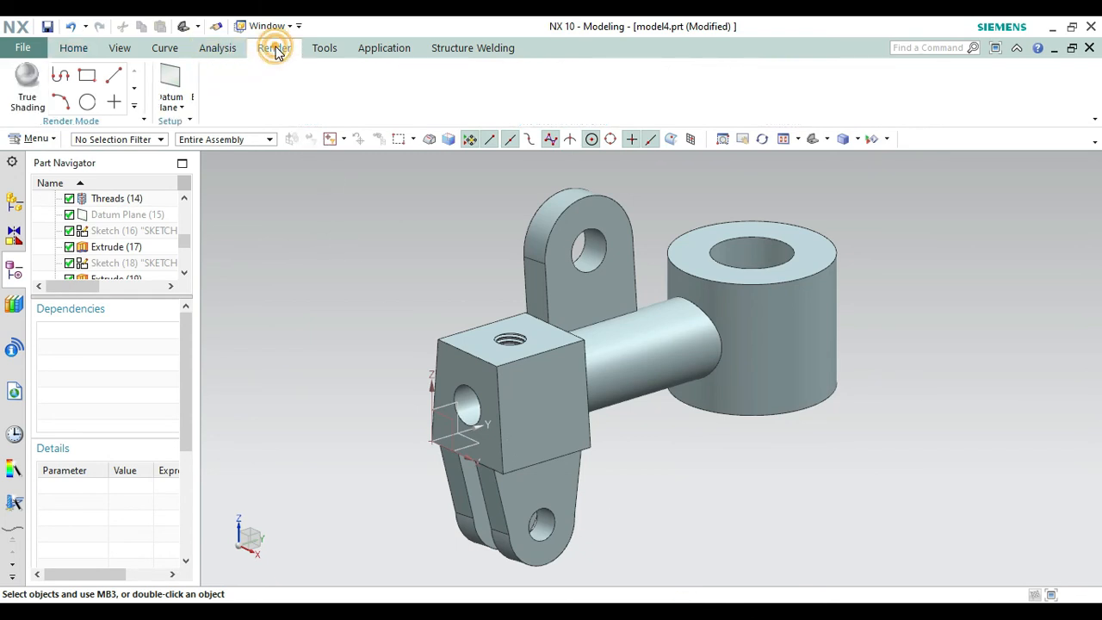
left_click(35, 93)
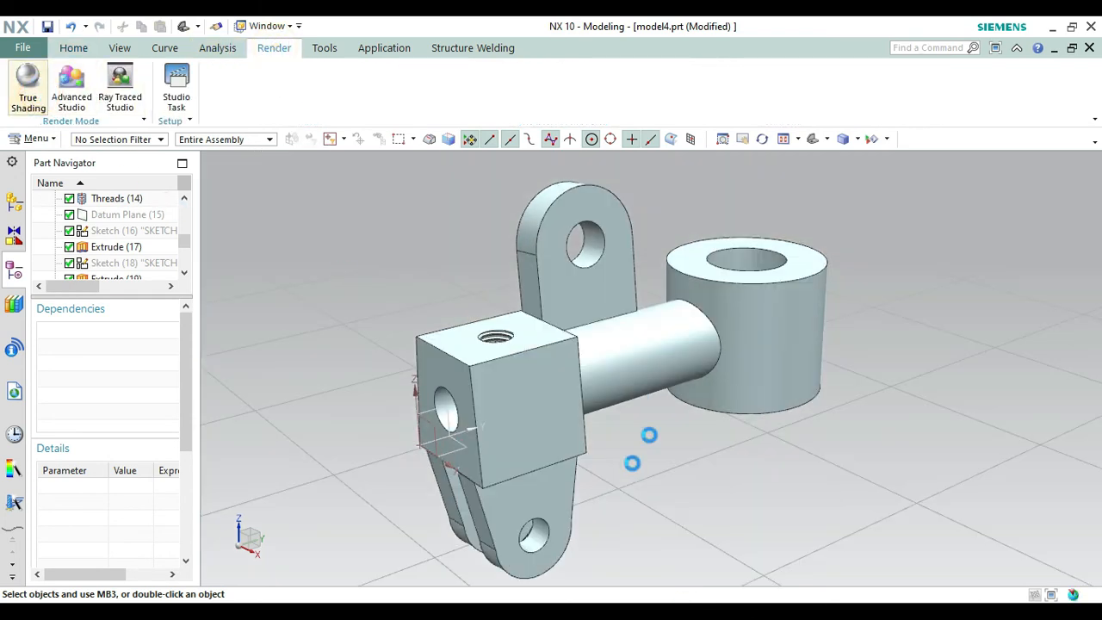